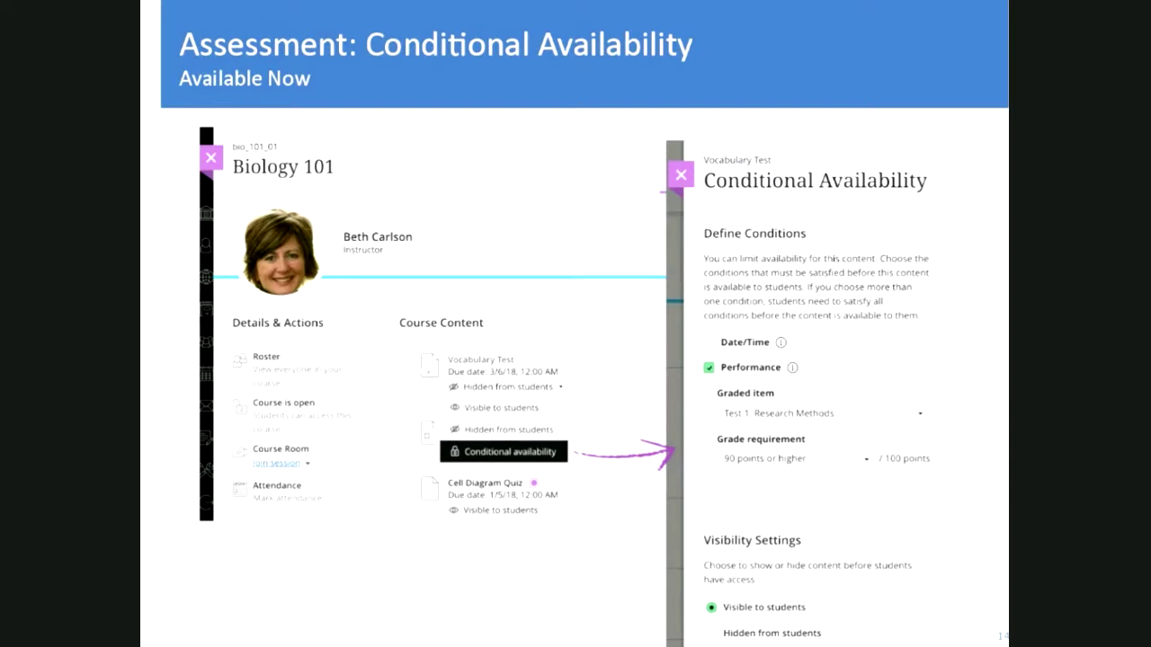
# Switch to Chrome and close the Sessions page to return to the Course Design - Ultra View content.
pyautogui.press('super+Tab')
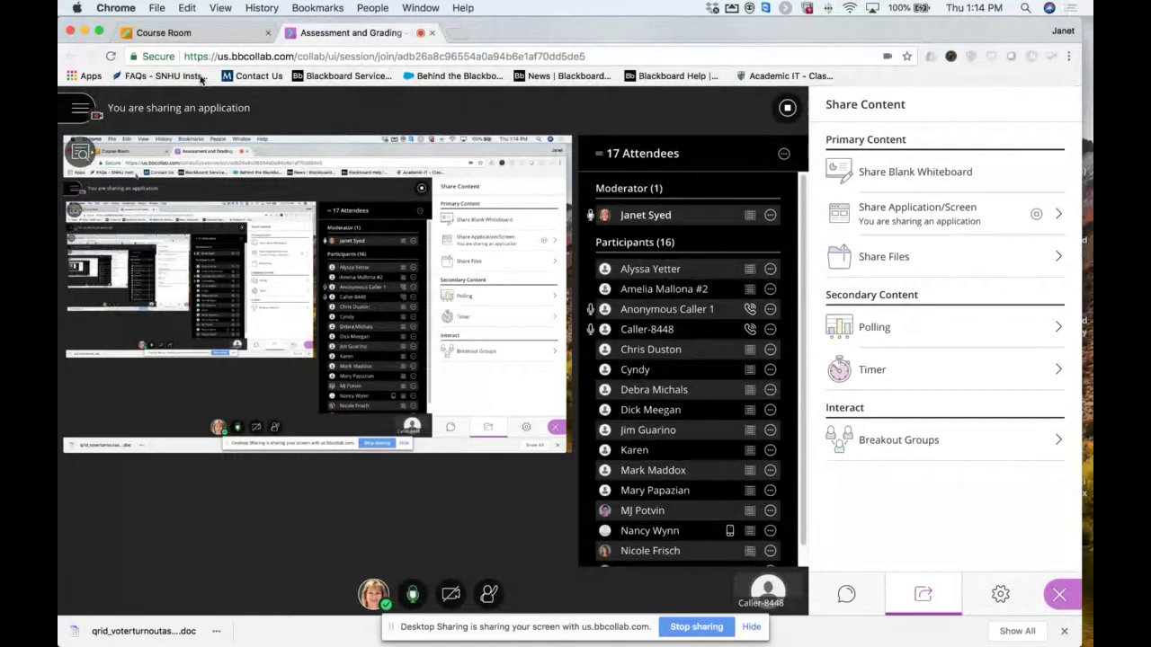
pyautogui.click(178, 32)
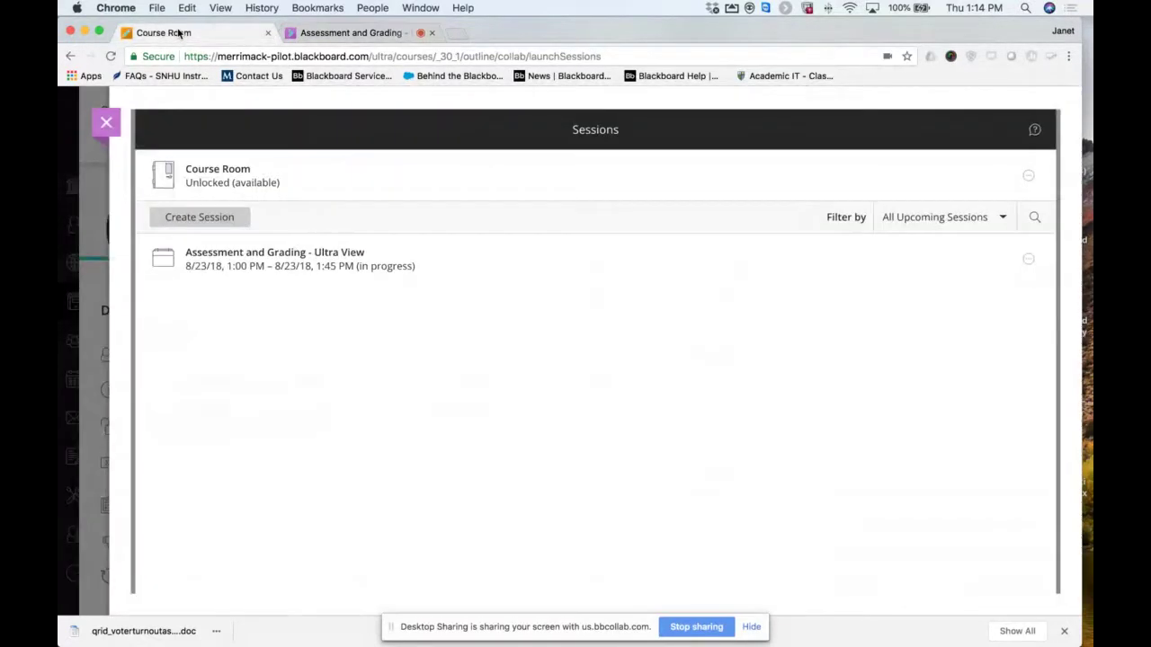
pyautogui.click(106, 123)
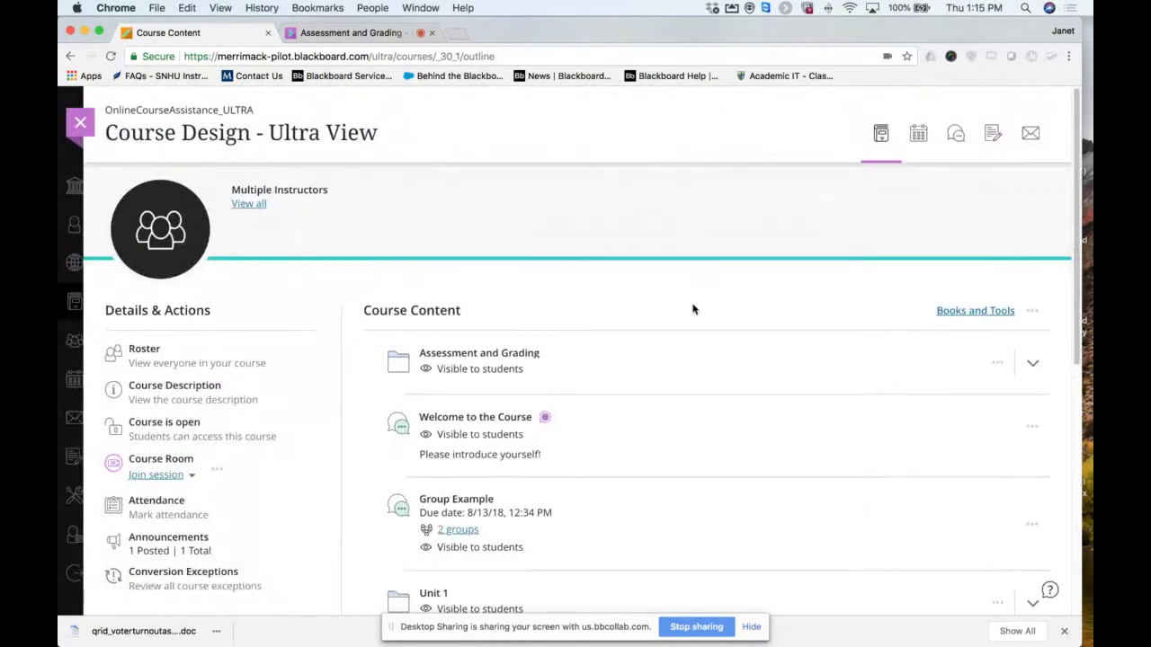
pyautogui.scroll(-1, 692, 310)
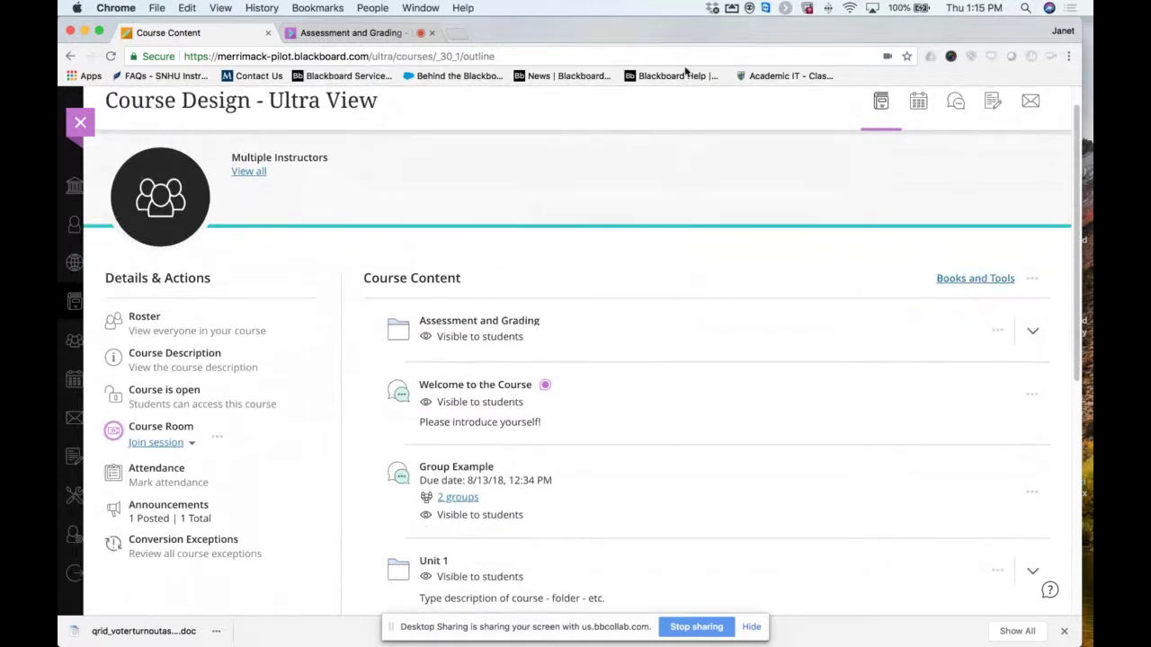
# Check the attendee list options in the Assessment and Grading session, and return to the course content page.
pyautogui.click(387, 33)
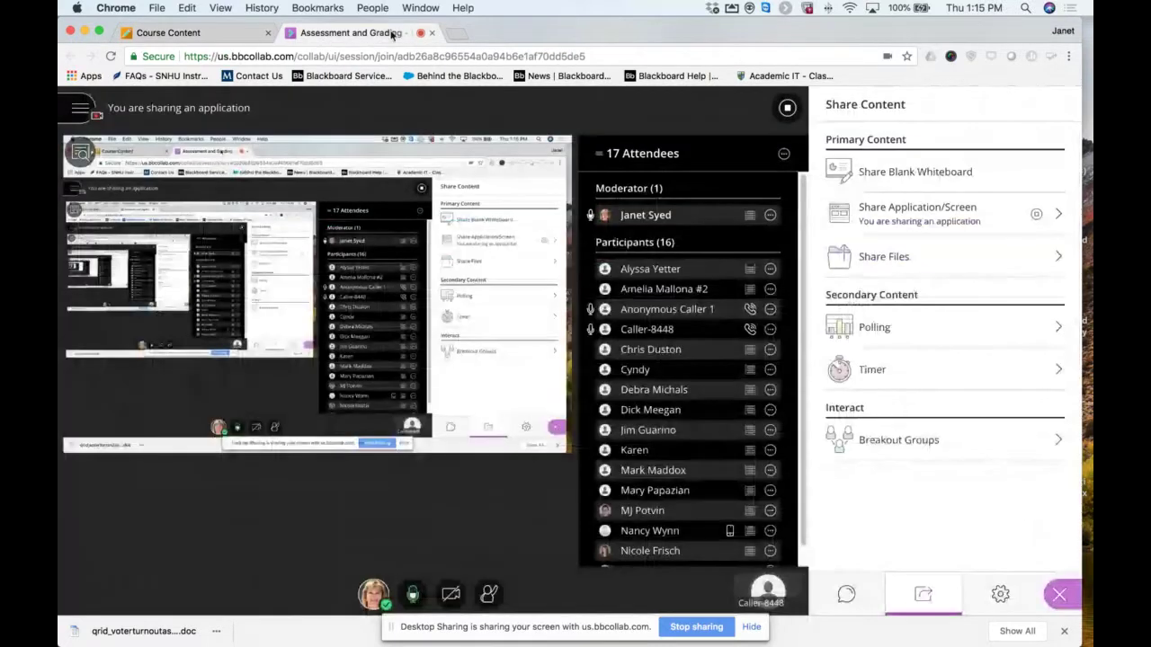
pyautogui.click(784, 154)
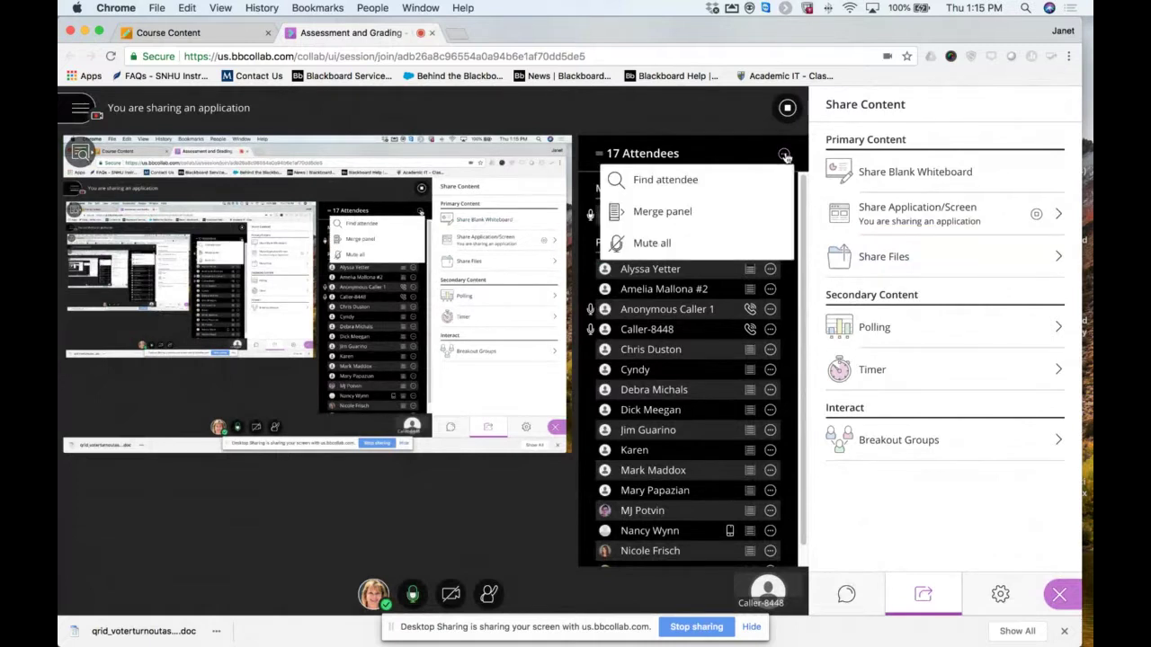
pyautogui.click(779, 154)
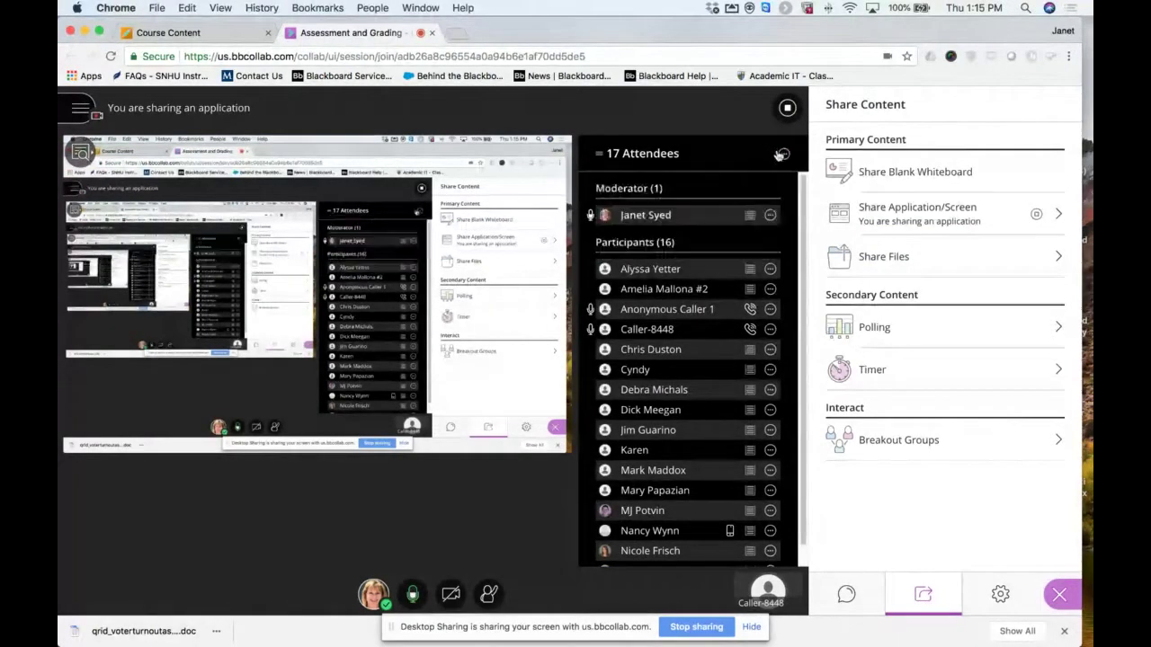
pyautogui.moveTo(779, 155); pyautogui.dragTo(785, 156)
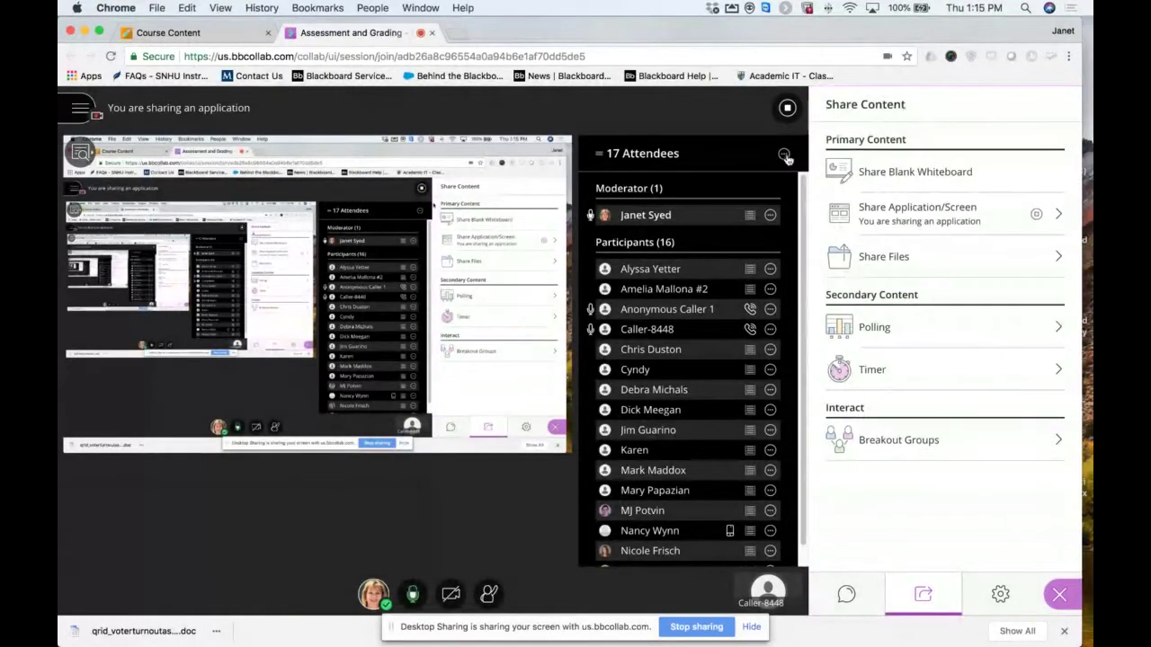
pyautogui.click(203, 33)
pyautogui.moveTo(743, 364)
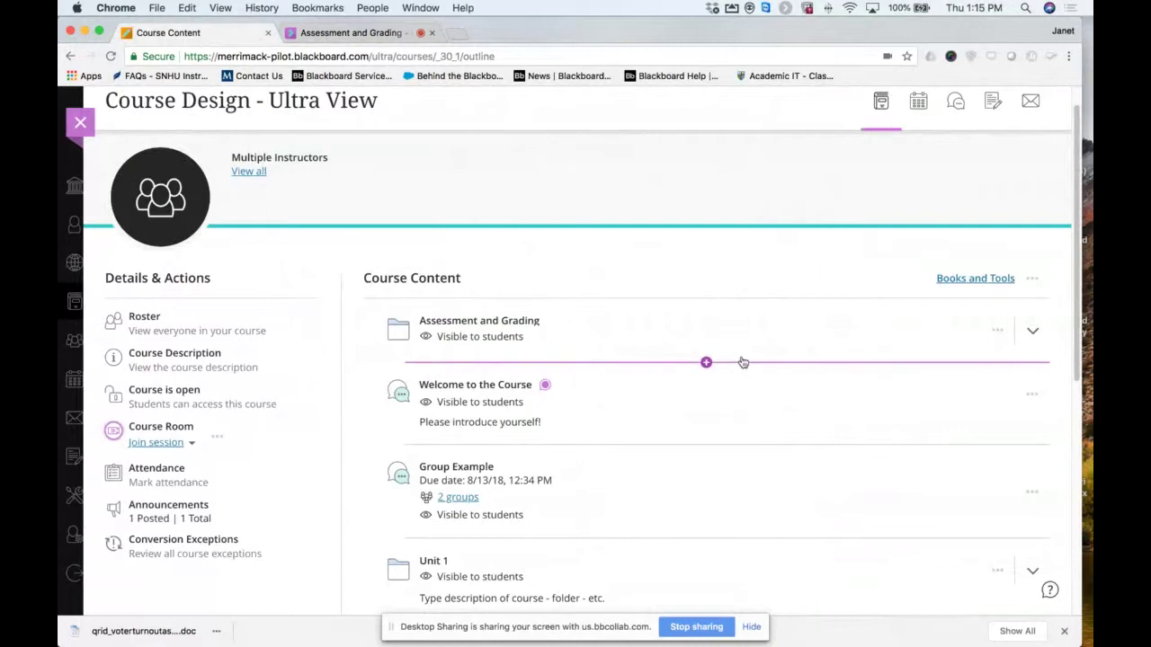
pyautogui.scroll(-2, 743, 363)
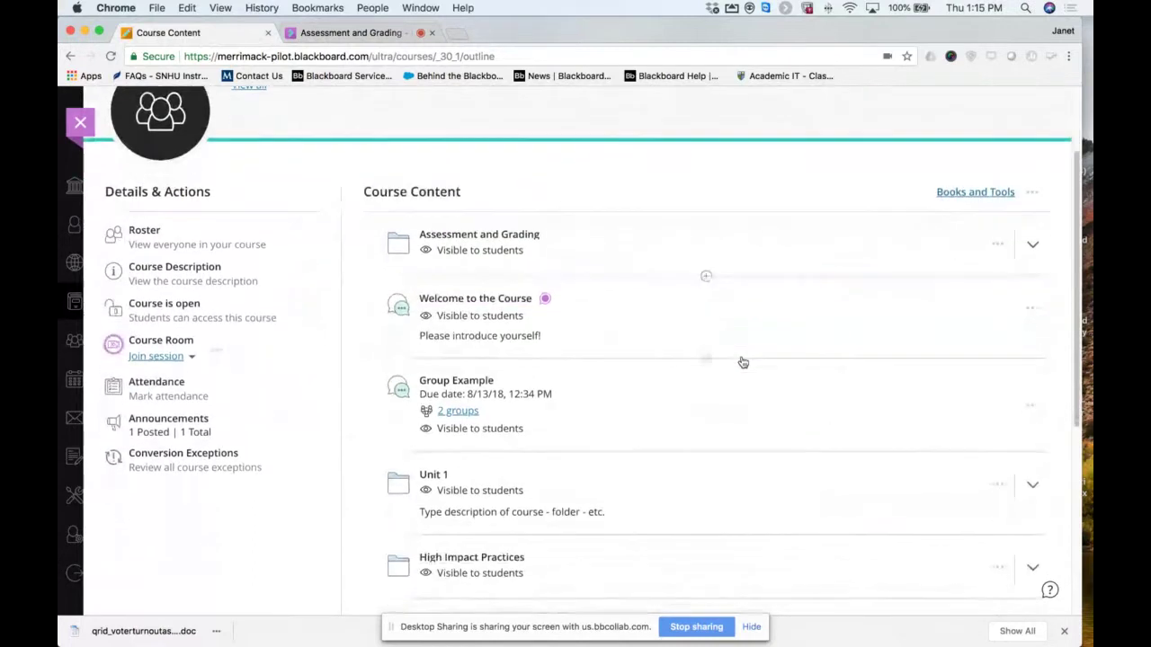
pyautogui.scroll(2, 743, 363)
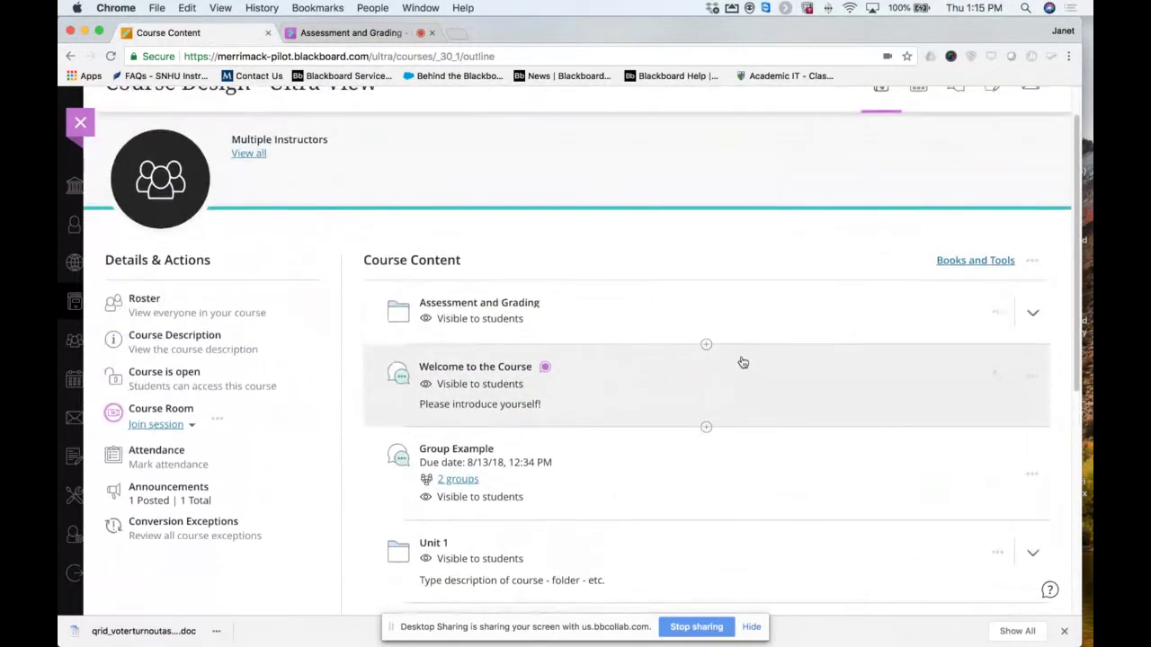
# Leave the course to view the course list and Institution Page, and reopen Course Design - Ultra View.
pyautogui.click(80, 122)
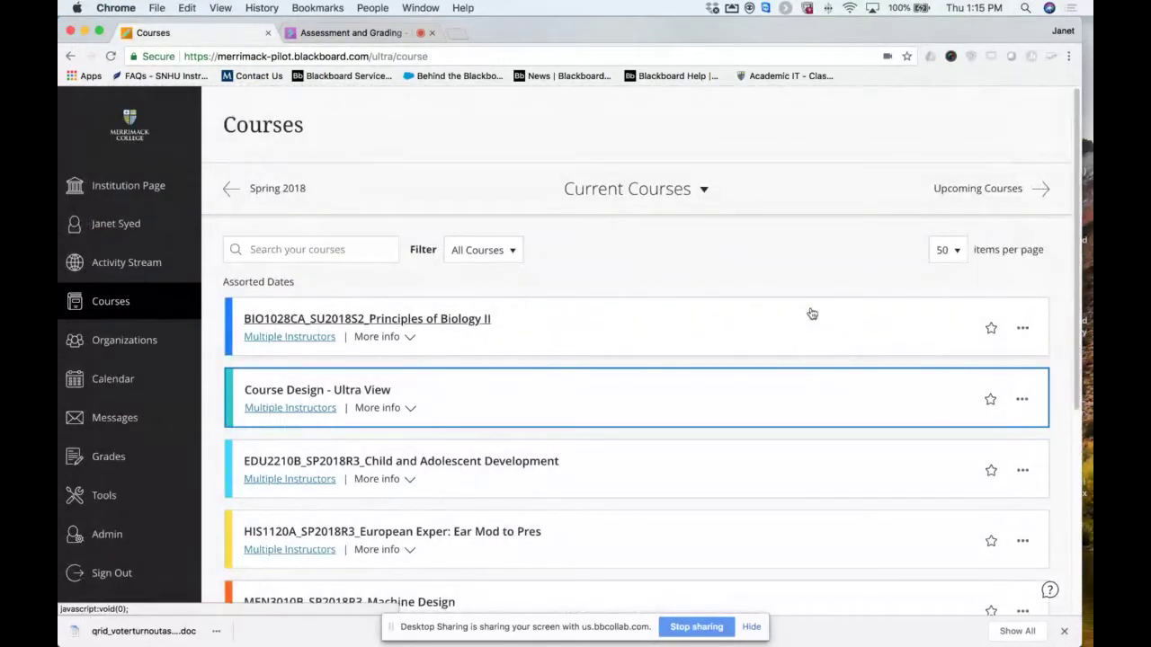
pyautogui.scroll(-1, 812, 312)
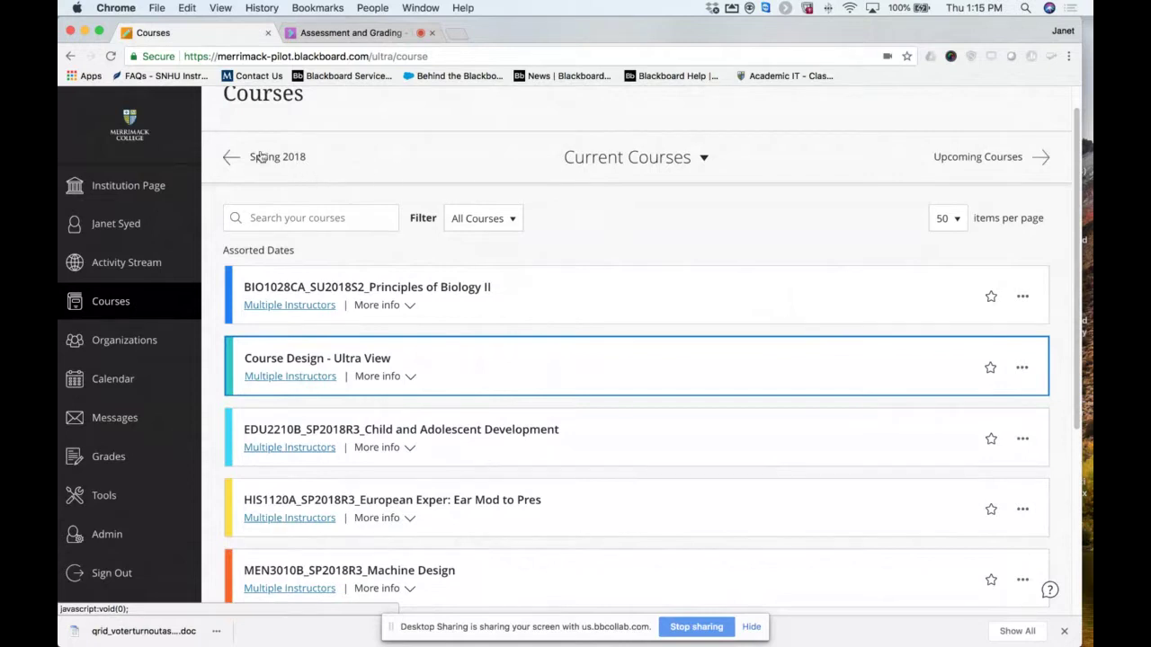
pyautogui.click(137, 187)
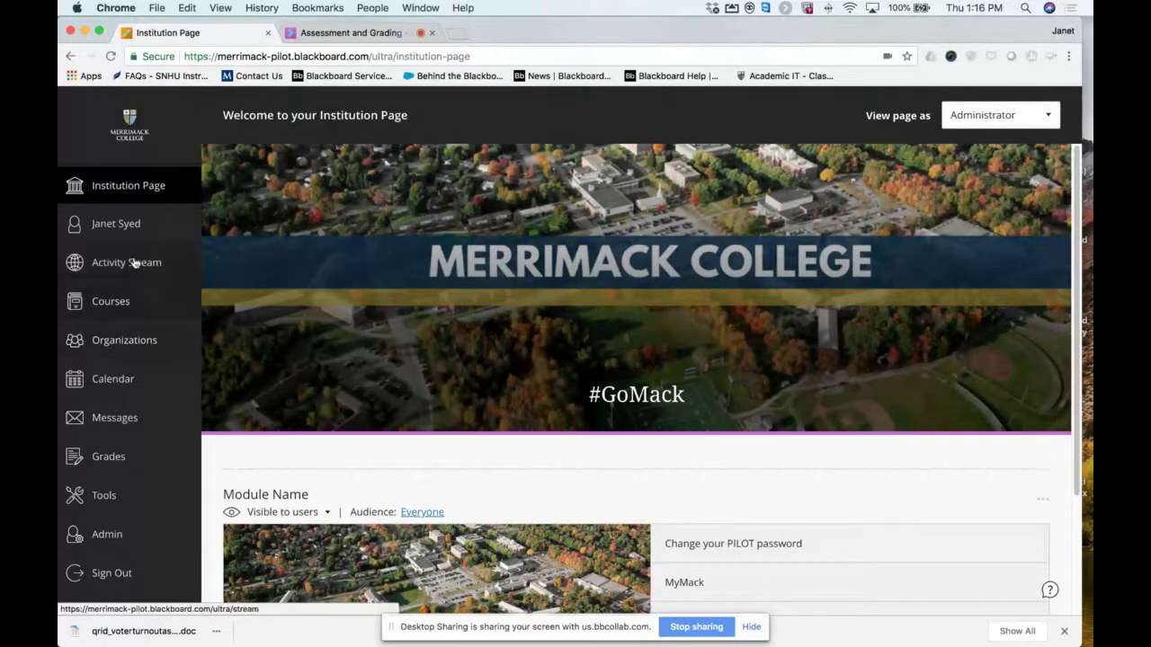
pyautogui.click(112, 302)
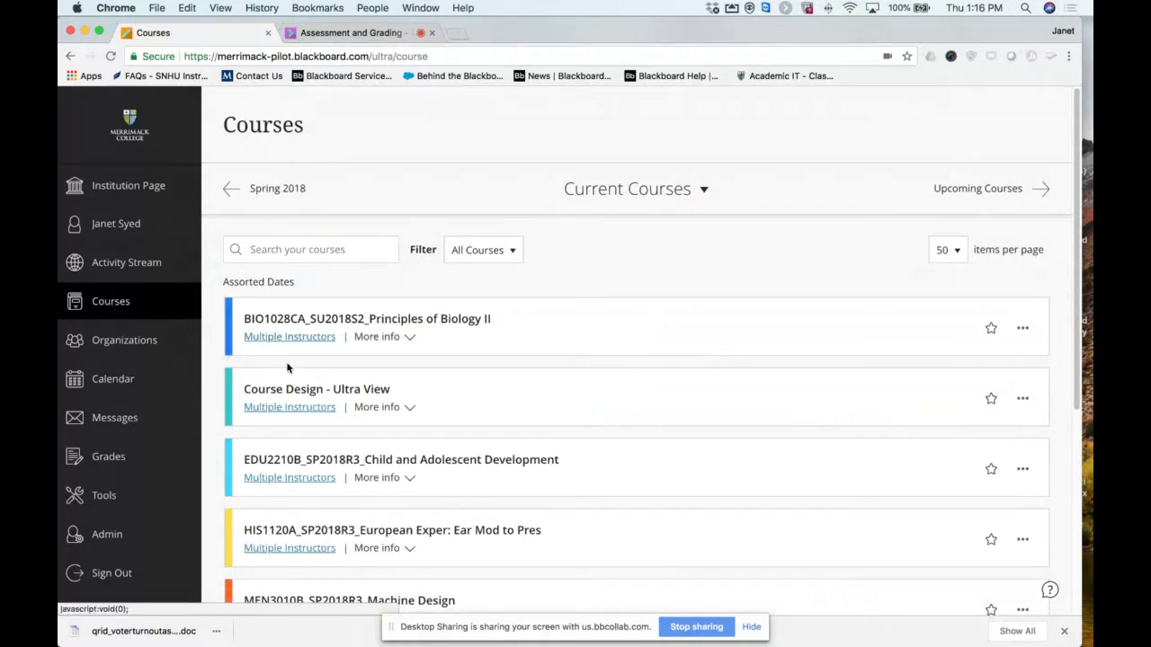
pyautogui.click(310, 390)
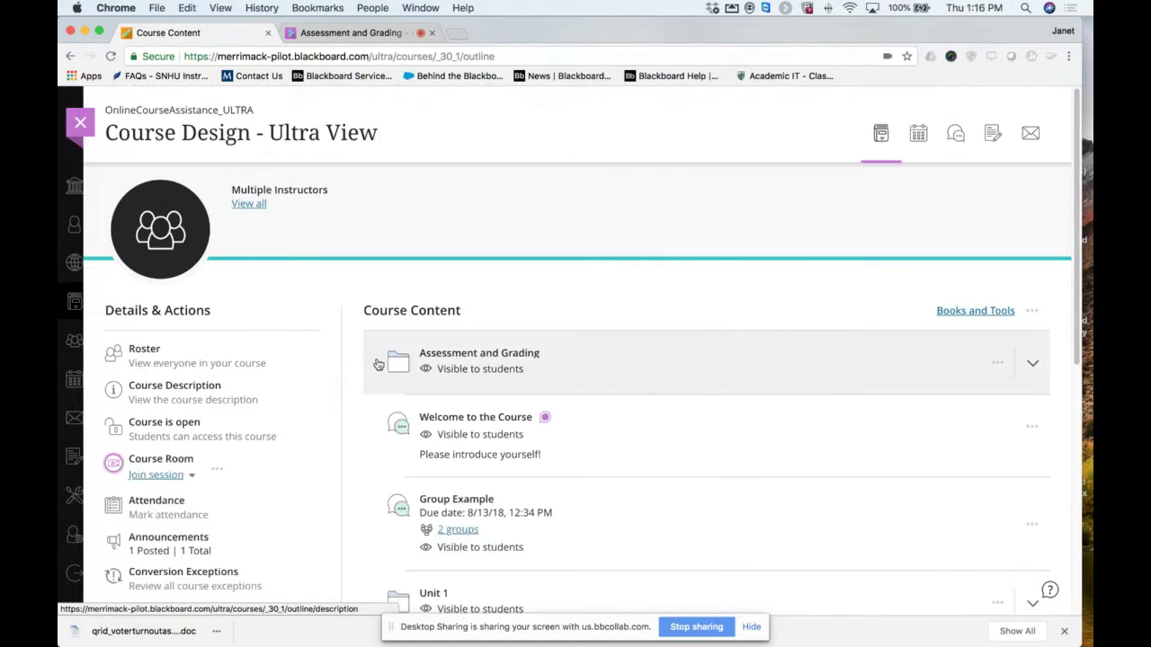
# Expand the Assessment and Grading folder in the course content and open New Assignment 8/23/18.
pyautogui.scroll(-3, 378, 365)
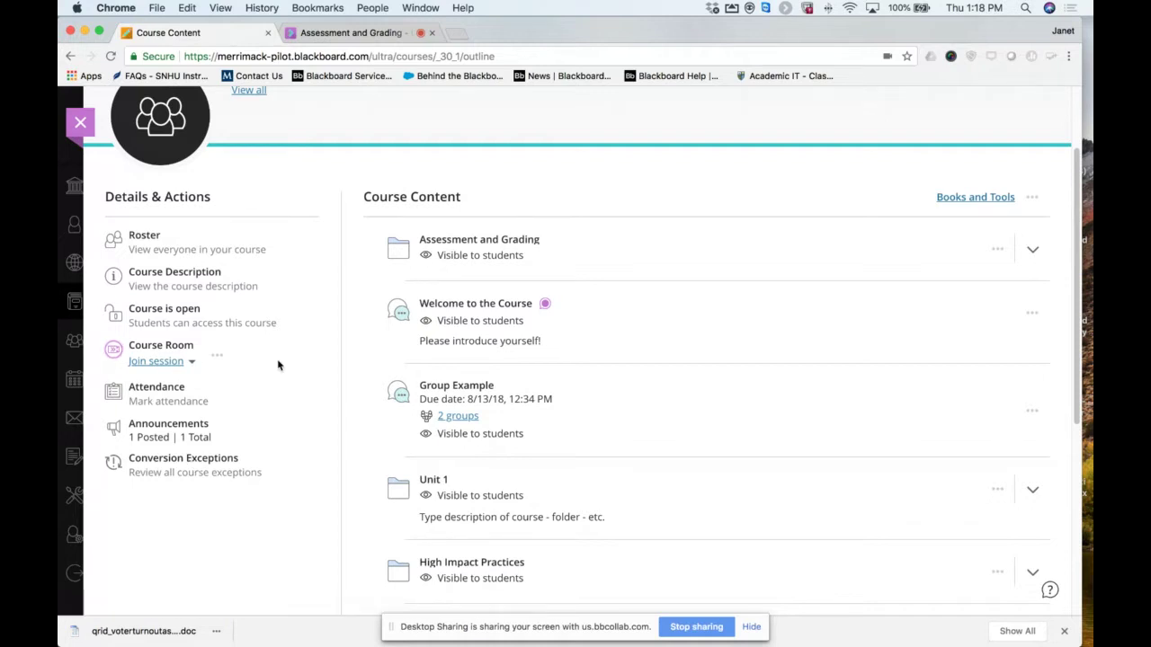
pyautogui.scroll(3, 278, 365)
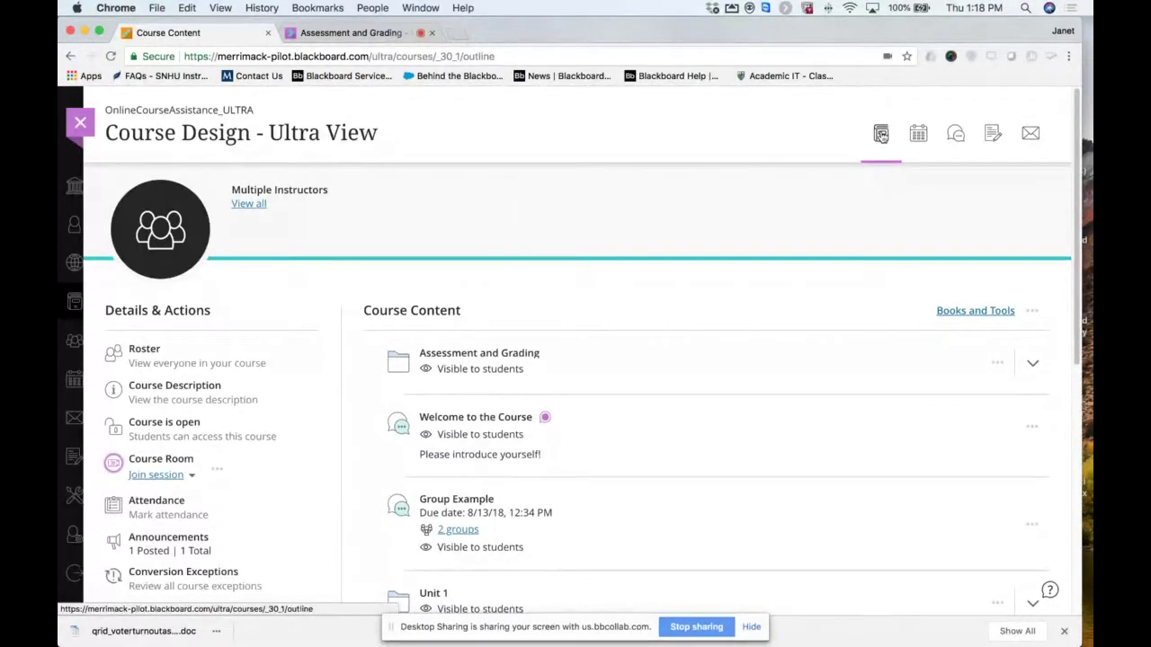
pyautogui.click(918, 135)
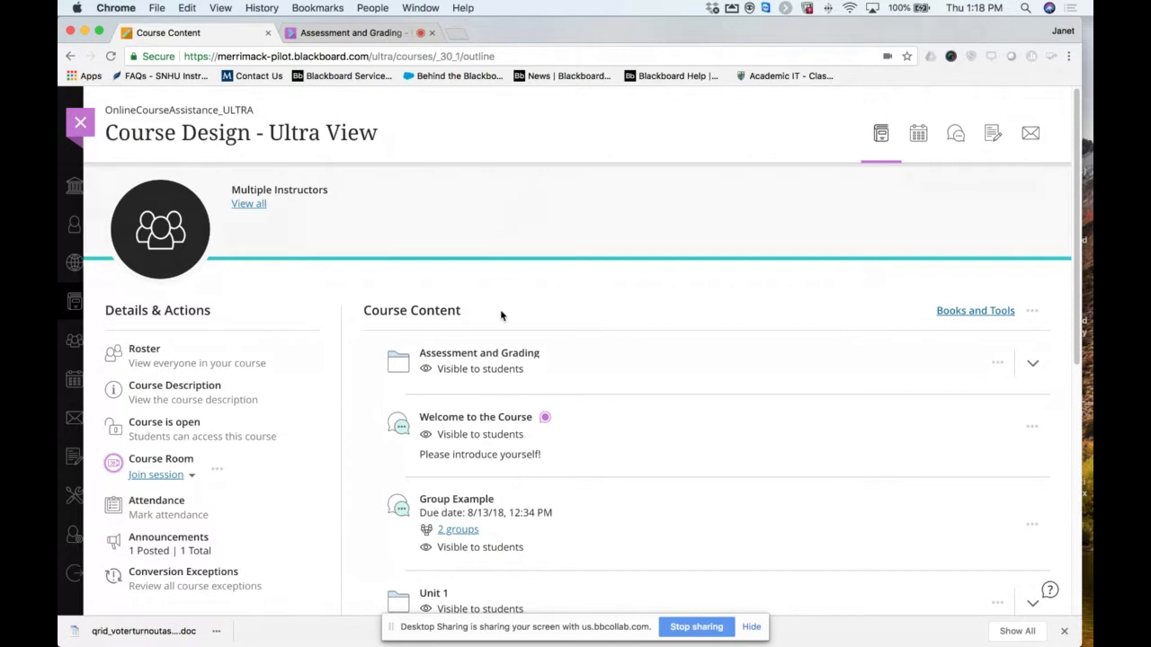
pyautogui.scroll(-2, 500, 314)
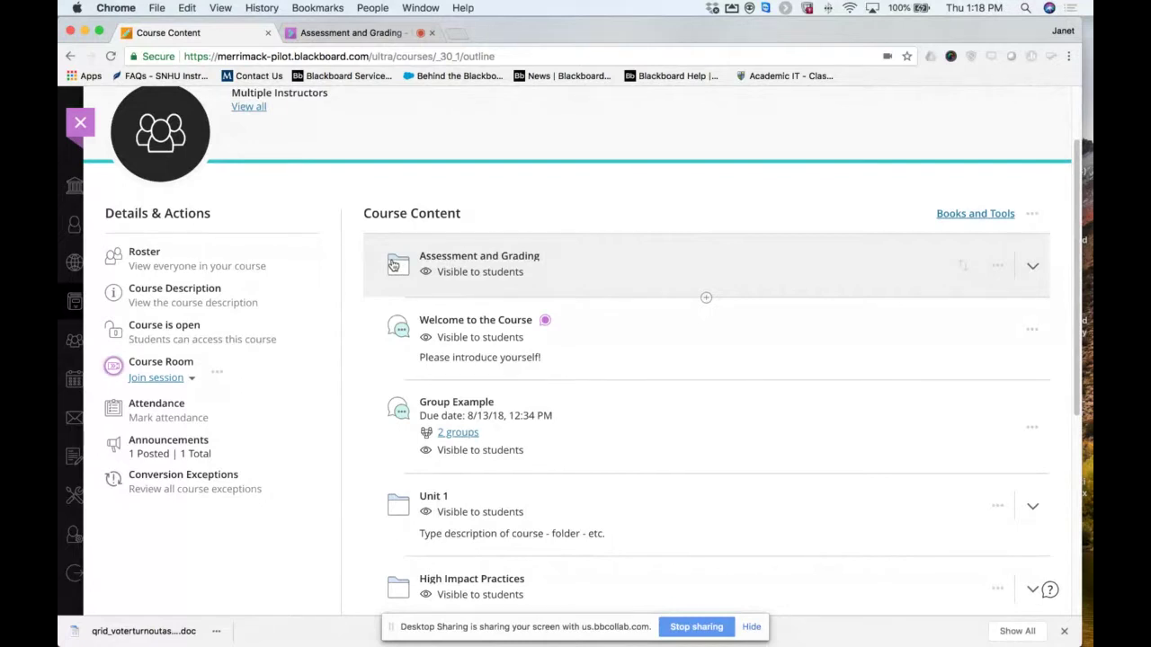
pyautogui.click(497, 258)
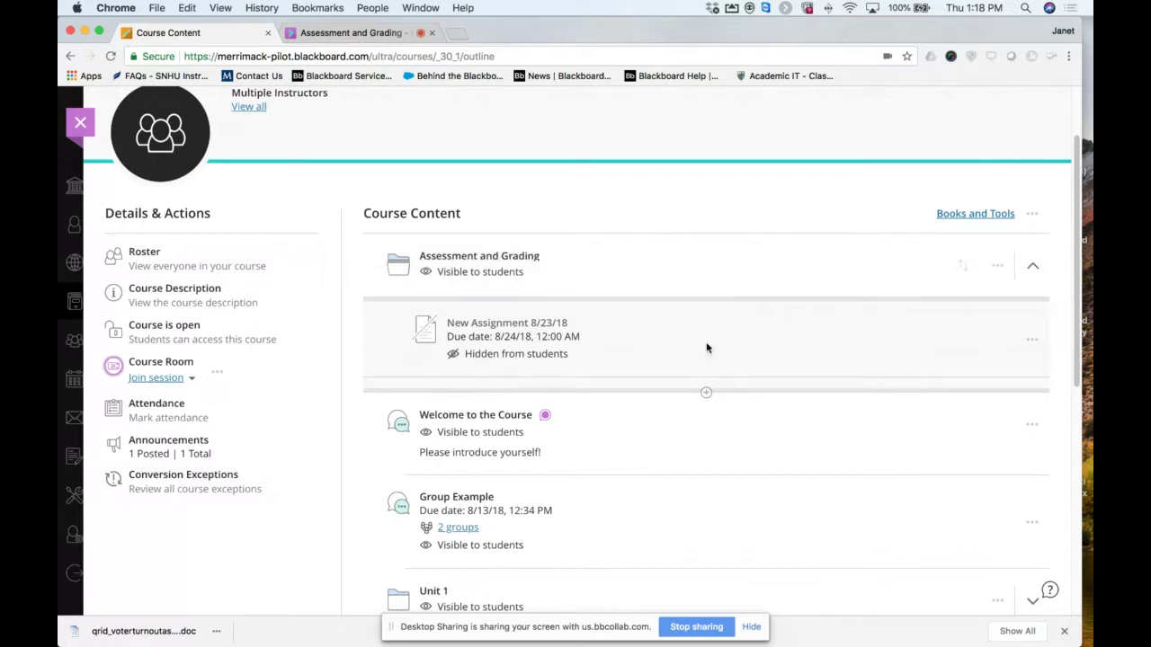
pyautogui.moveTo(706, 299)
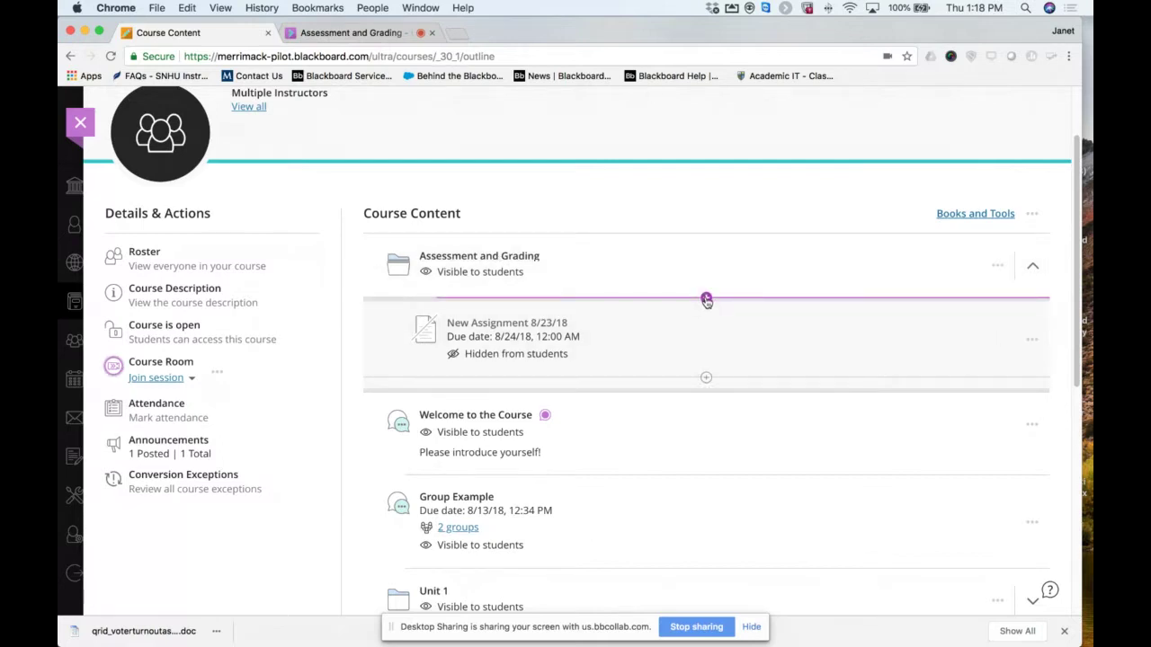
pyautogui.click(516, 325)
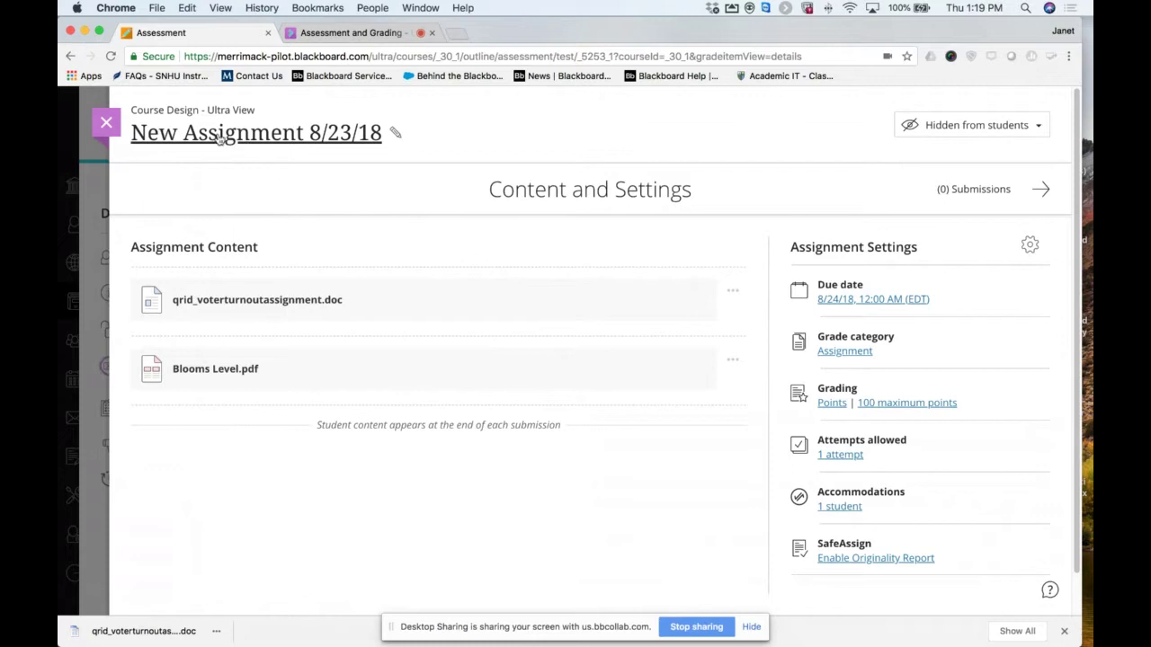
# Rename the assignment as Assignment 1.
pyautogui.click(395, 133)
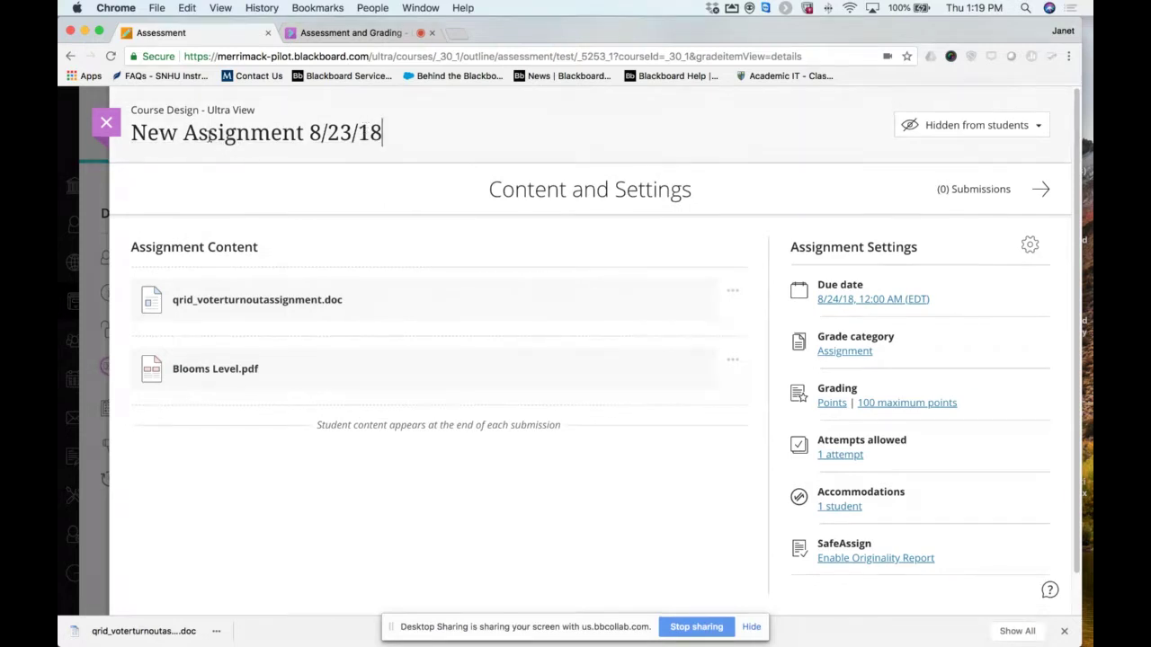
pyautogui.moveTo(182, 133); pyautogui.dragTo(131, 133)
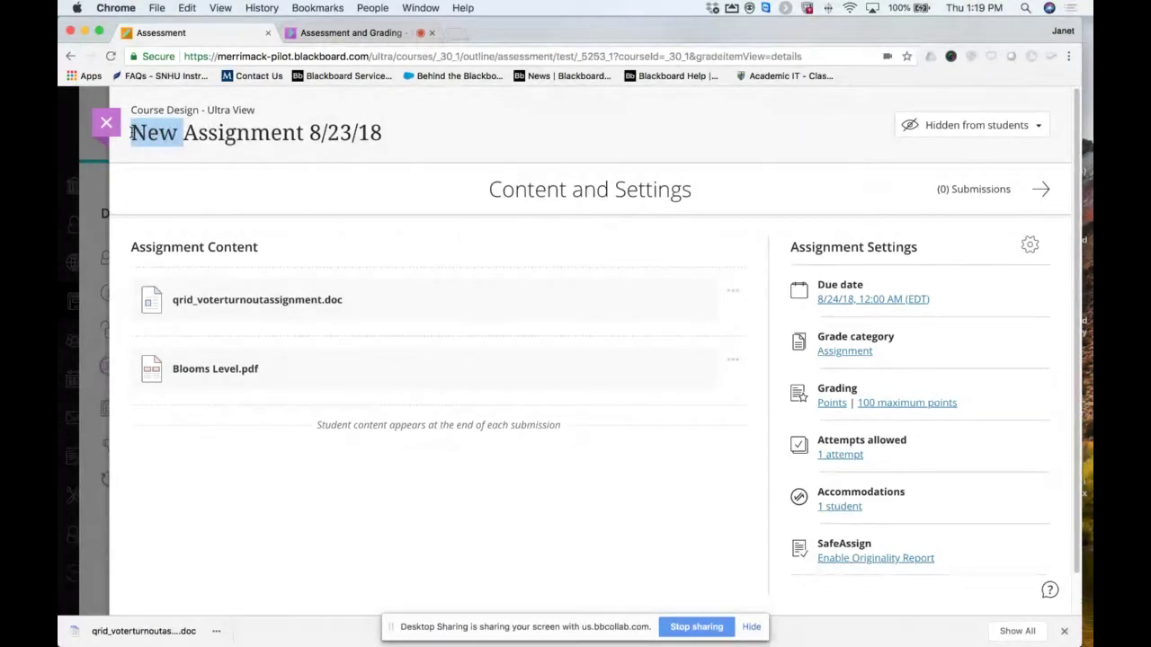
pyautogui.press('BackSpace')
pyautogui.click(257, 133)
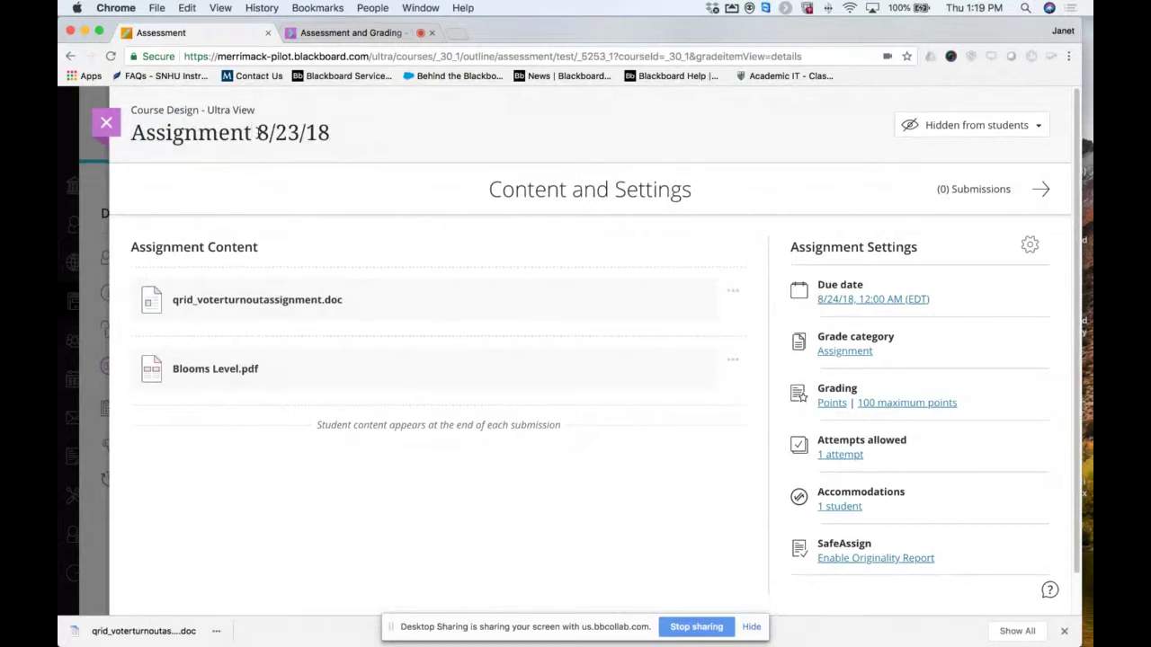
pyautogui.write('1')
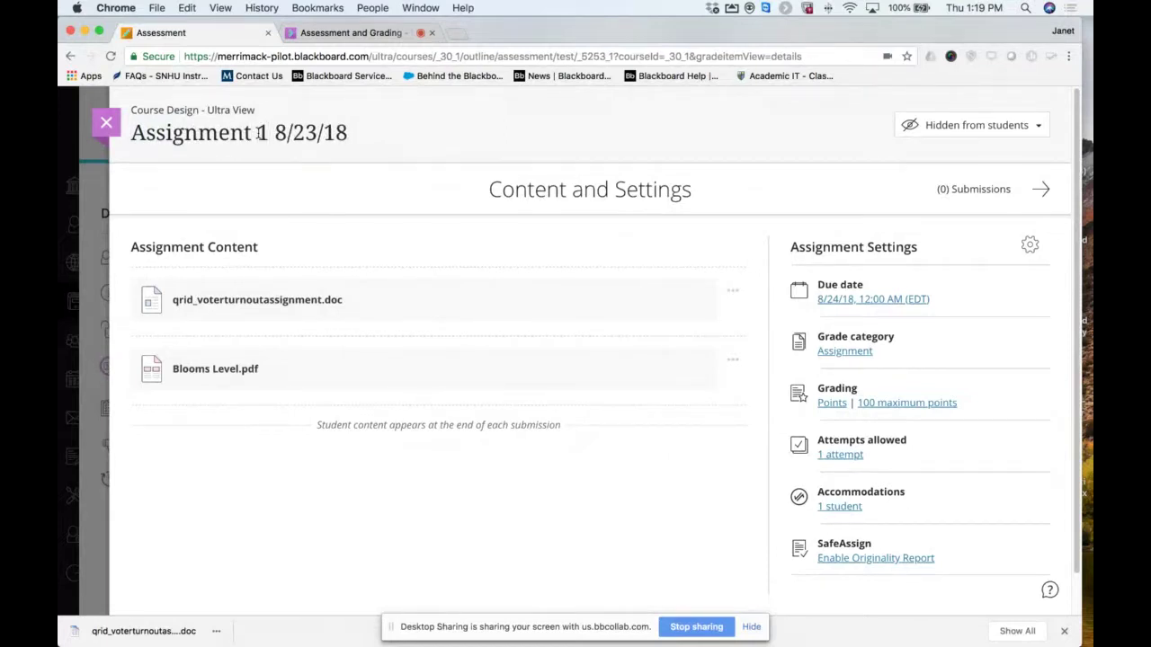
pyautogui.click(350, 133)
pyautogui.press('BackSpace')
pyautogui.press('BackSpace')
pyautogui.press('BackSpace')
pyautogui.press('BackSpace')
pyautogui.press('BackSpace')
pyautogui.press('BackSpace')
pyautogui.press('BackSpace')
pyautogui.press('BackSpace')
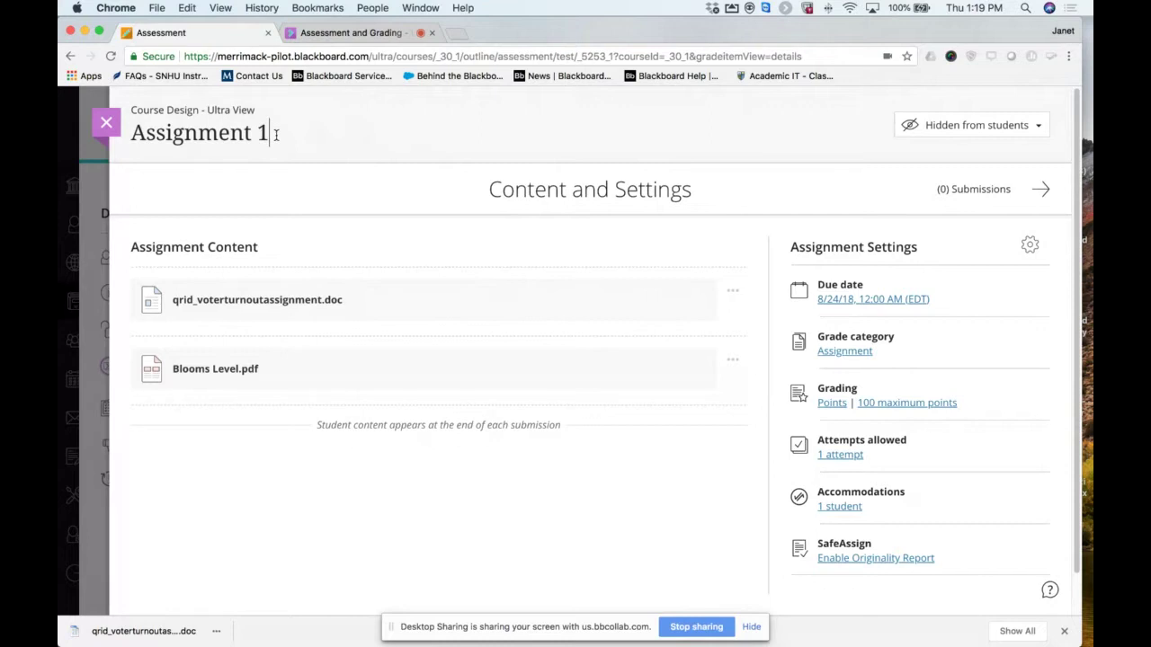
pyautogui.press('Return')
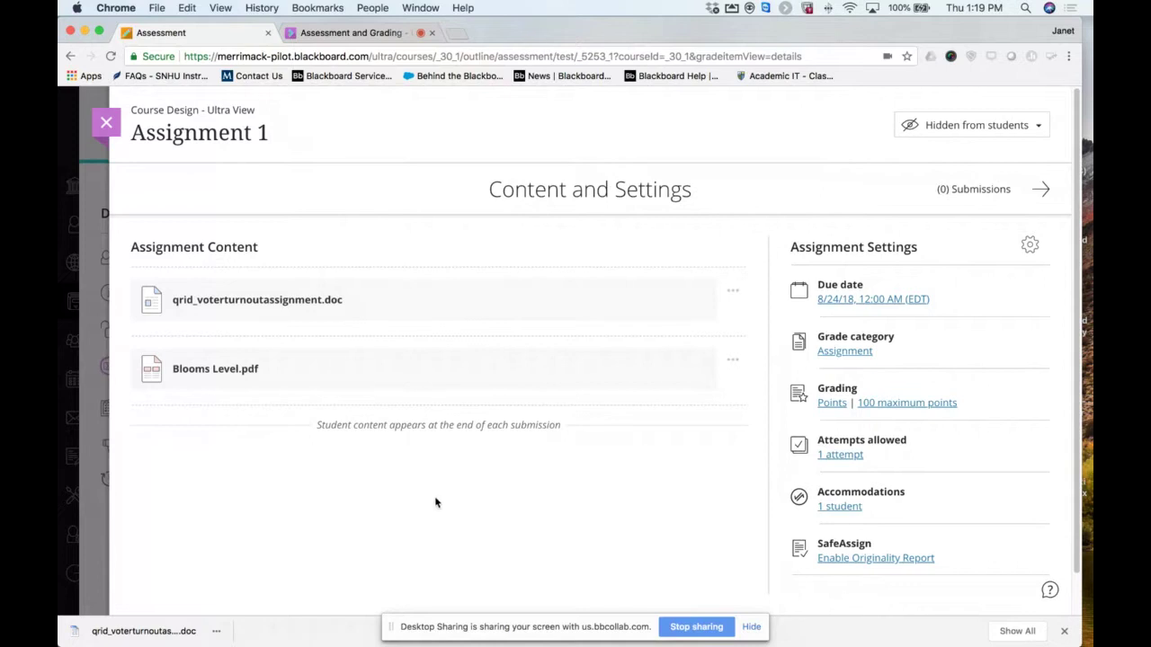
# Attach Course Sketch with CO alignment.docx from cloud storage below Blooms Level.pdf in the assignment content, and save it.
pyautogui.scroll(-1, 518, 331)
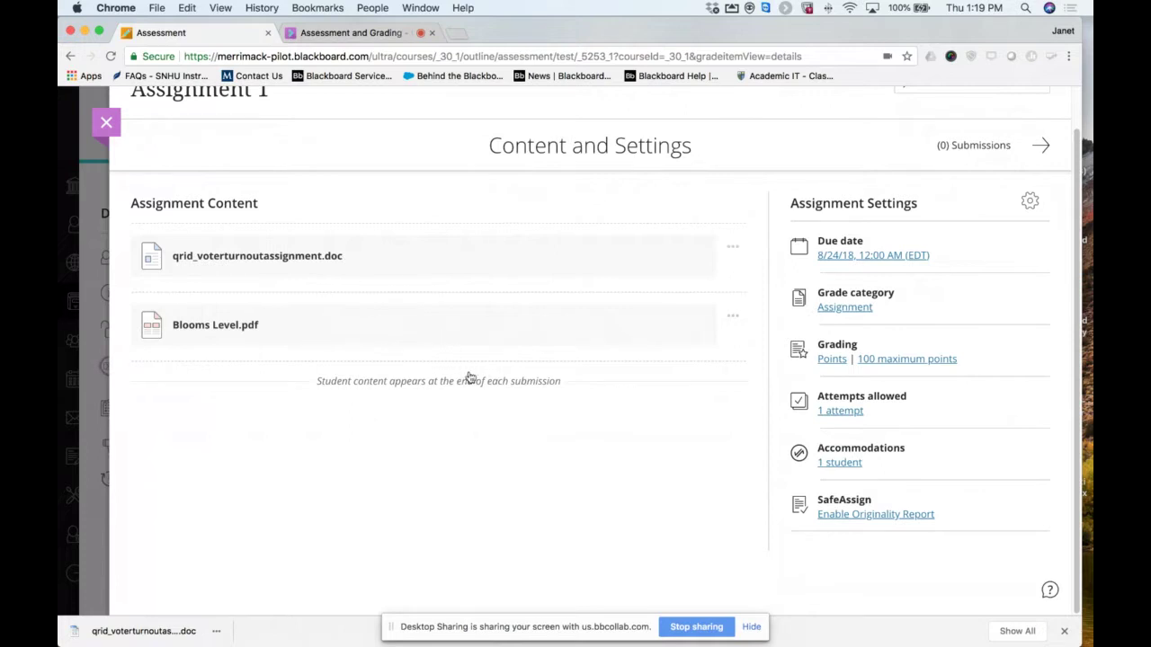
pyautogui.moveTo(438, 363)
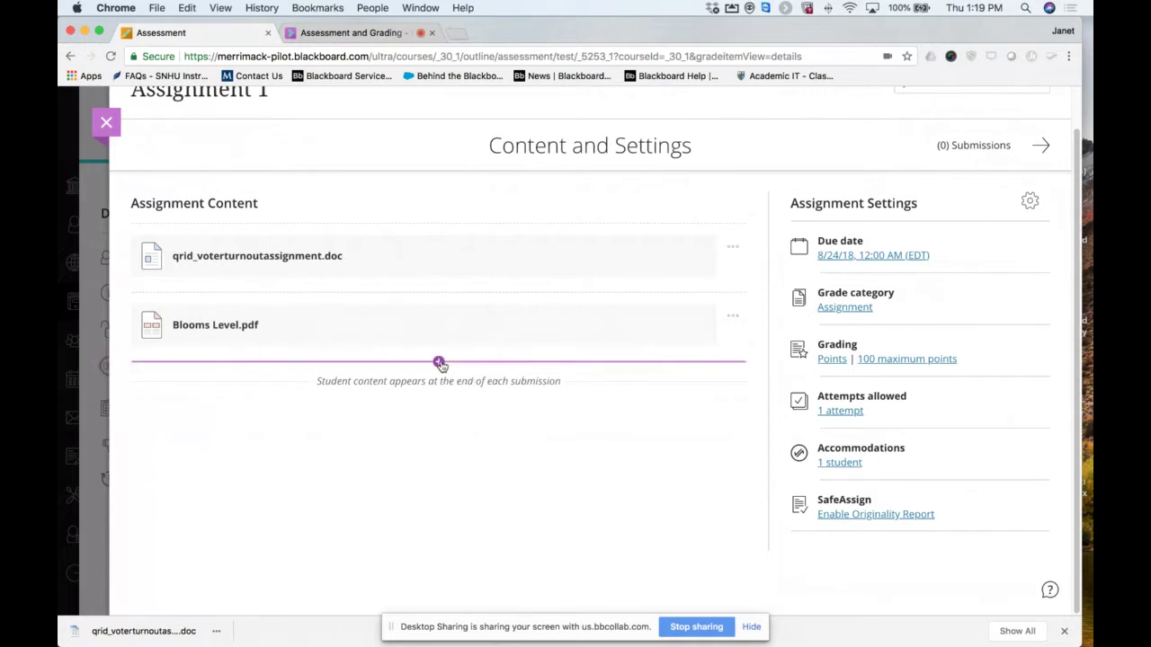
pyautogui.click(438, 363)
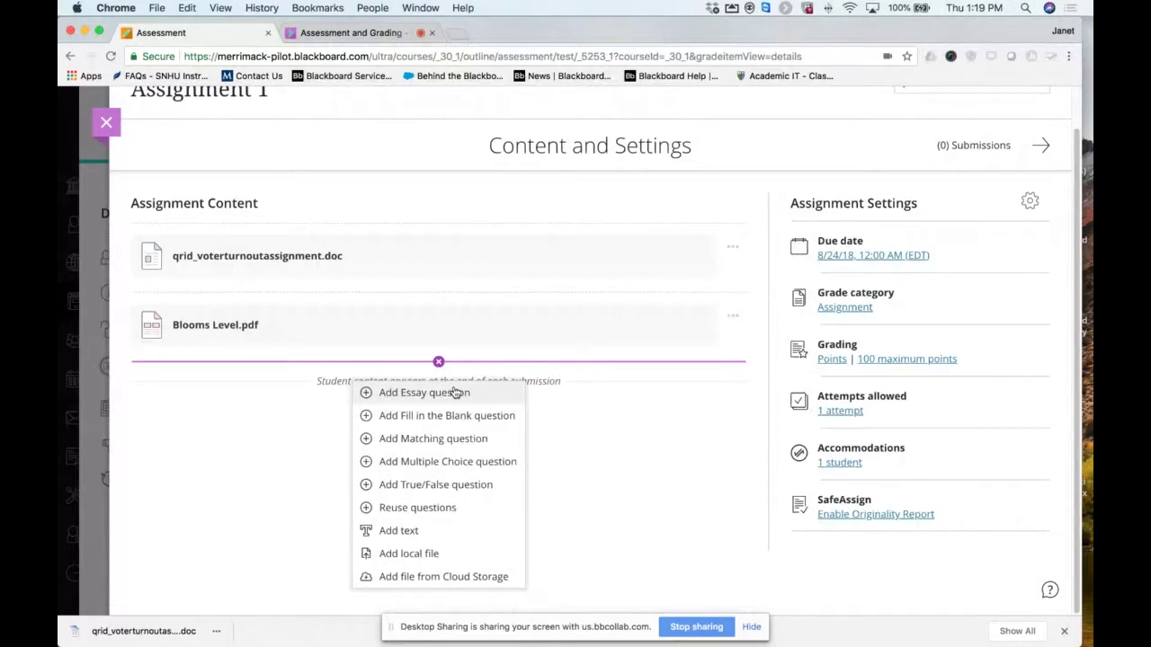
pyautogui.click(435, 580)
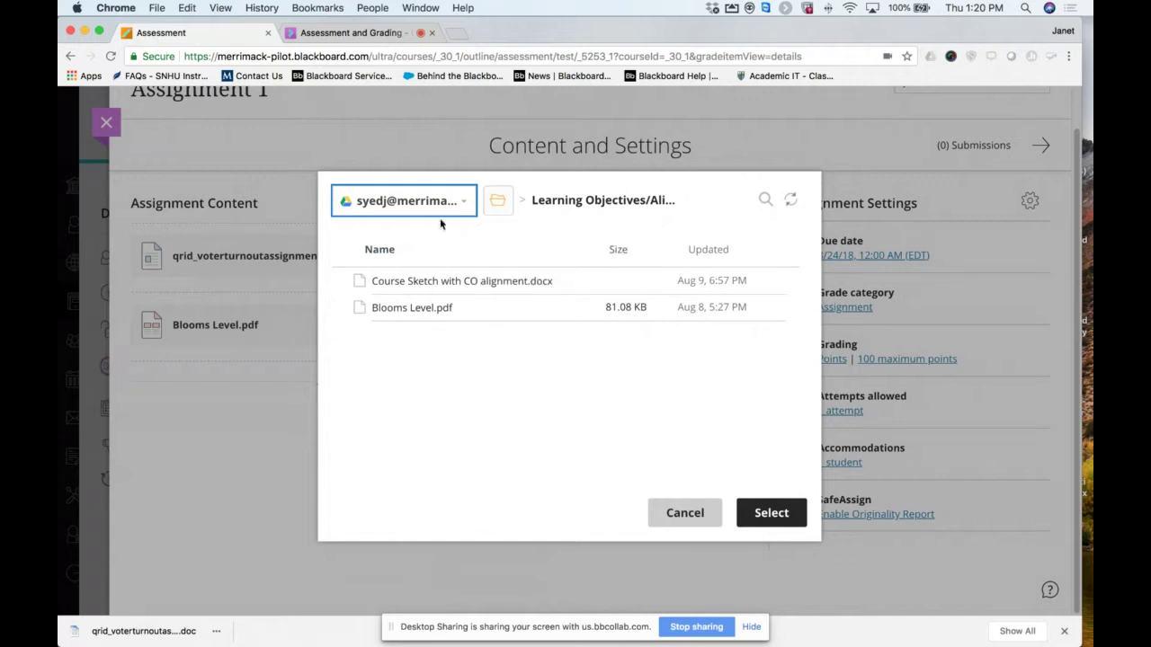
pyautogui.click(426, 282)
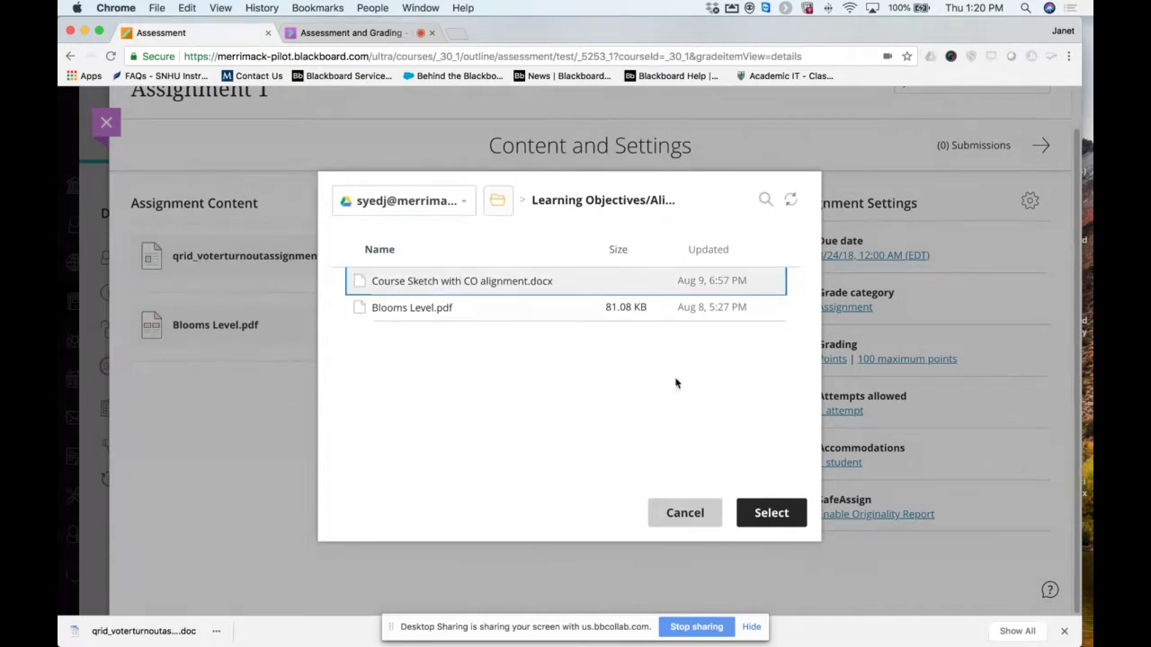
pyautogui.click(771, 512)
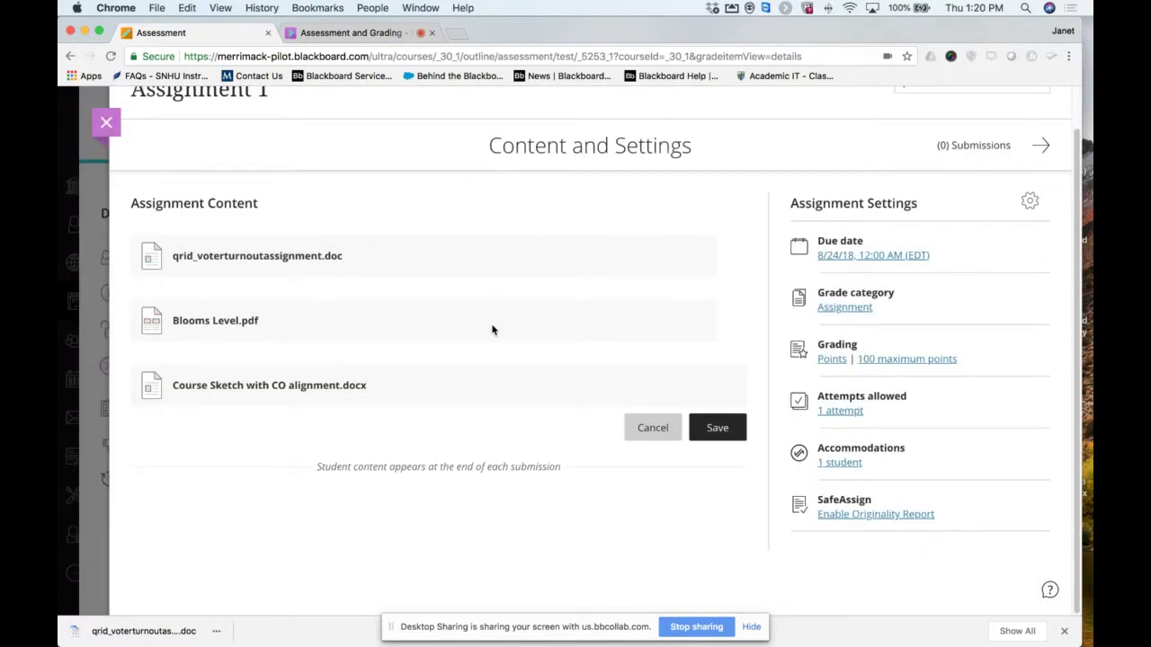
pyautogui.click(710, 427)
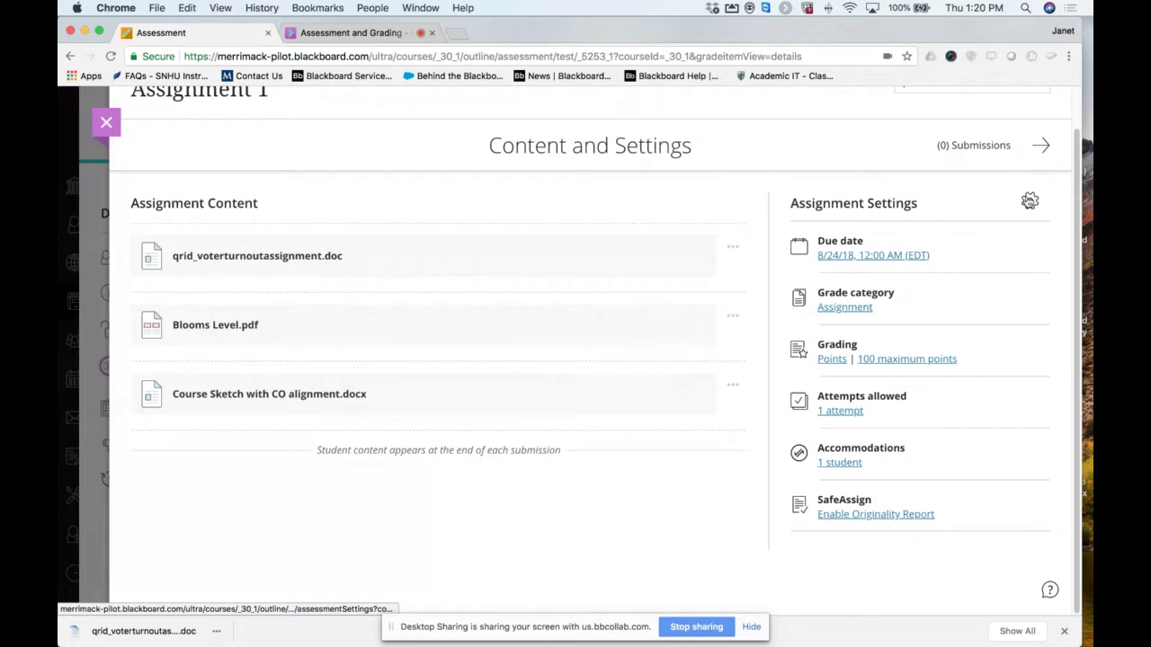
# Look through all the settings of Assignment 1, from the due date to the additional tools, and close them.
pyautogui.click(1030, 200)
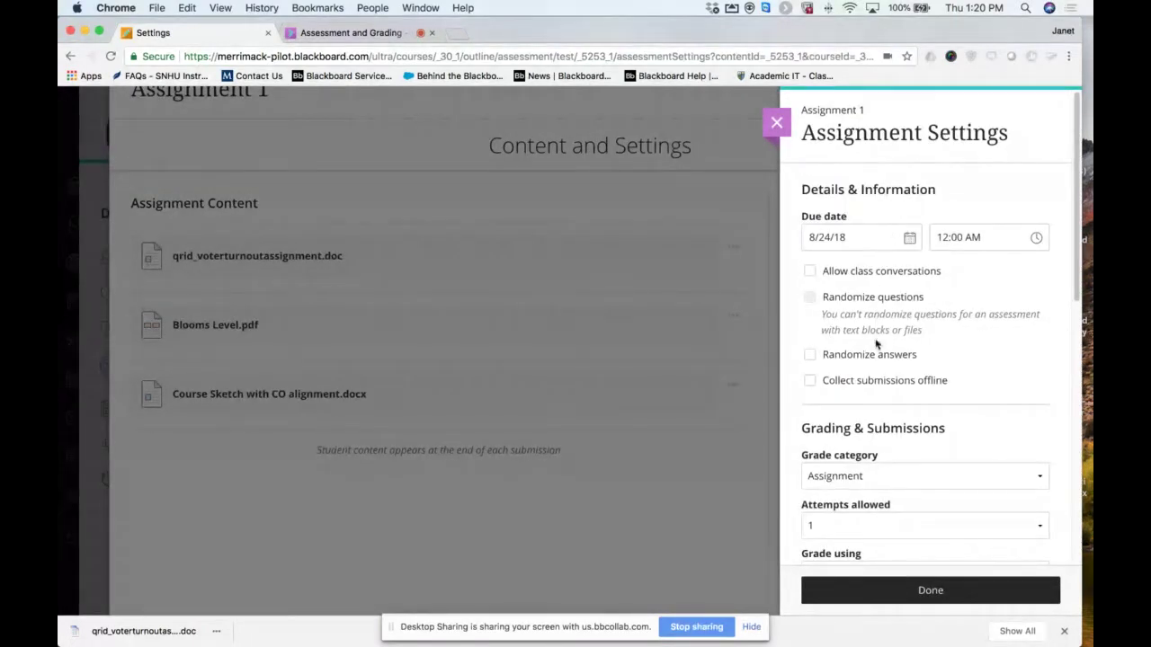
pyautogui.click(914, 353)
pyautogui.scroll(-5, 914, 353)
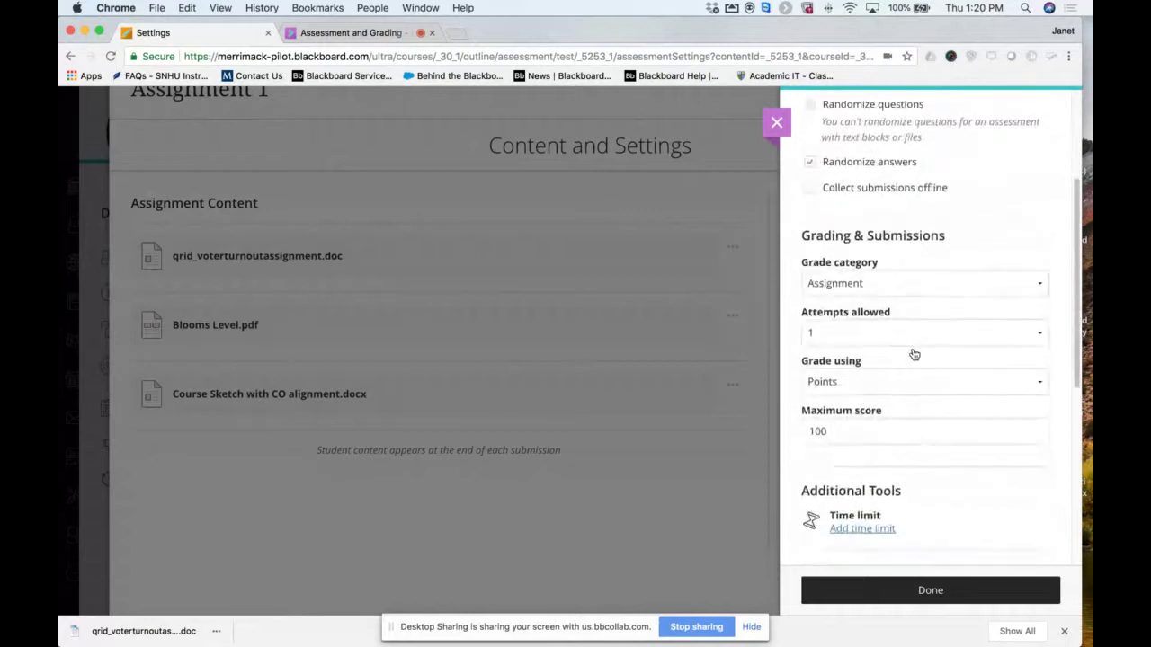
pyautogui.scroll(-8, 914, 354)
pyautogui.scroll(3, 914, 353)
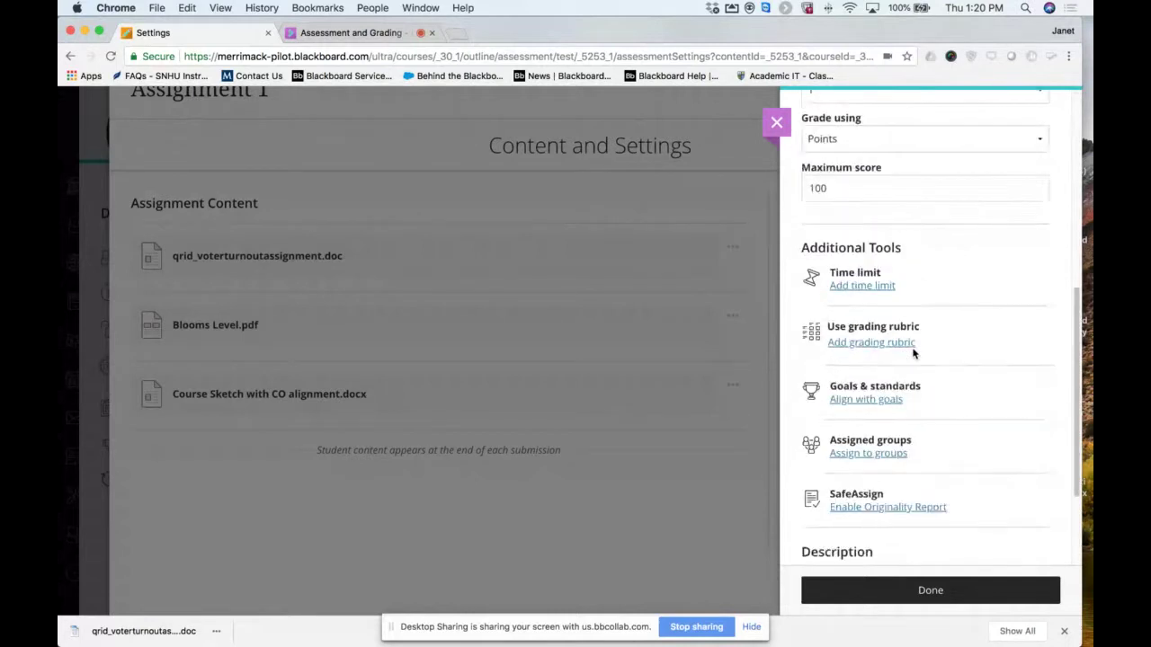
pyautogui.scroll(11, 912, 353)
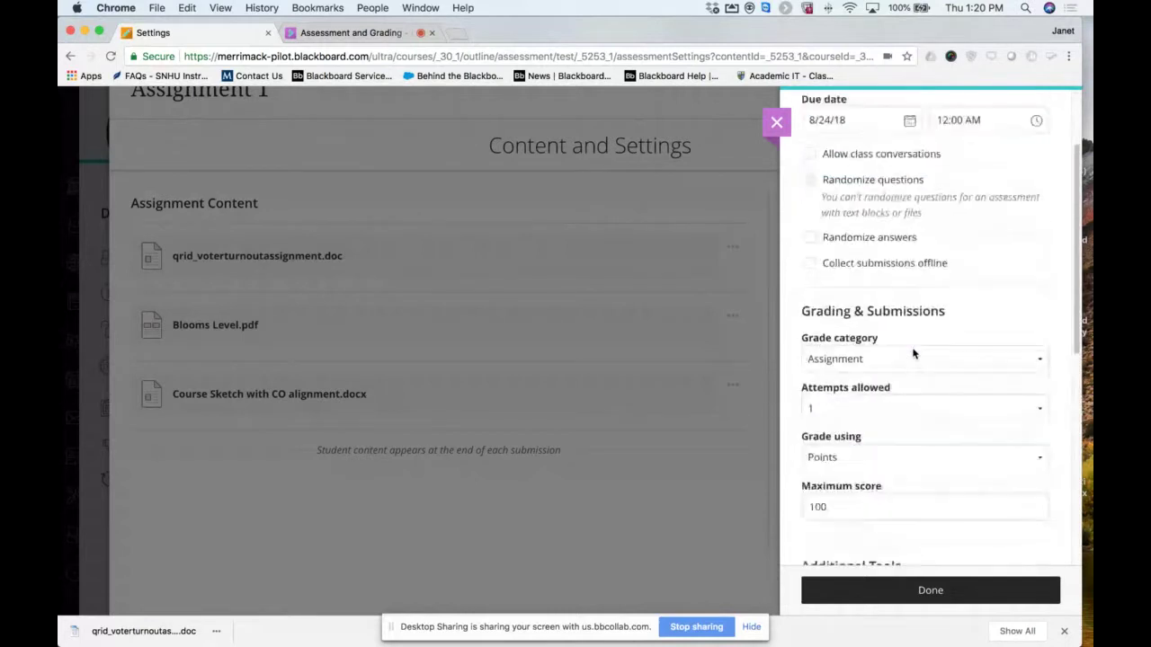
pyautogui.click(776, 126)
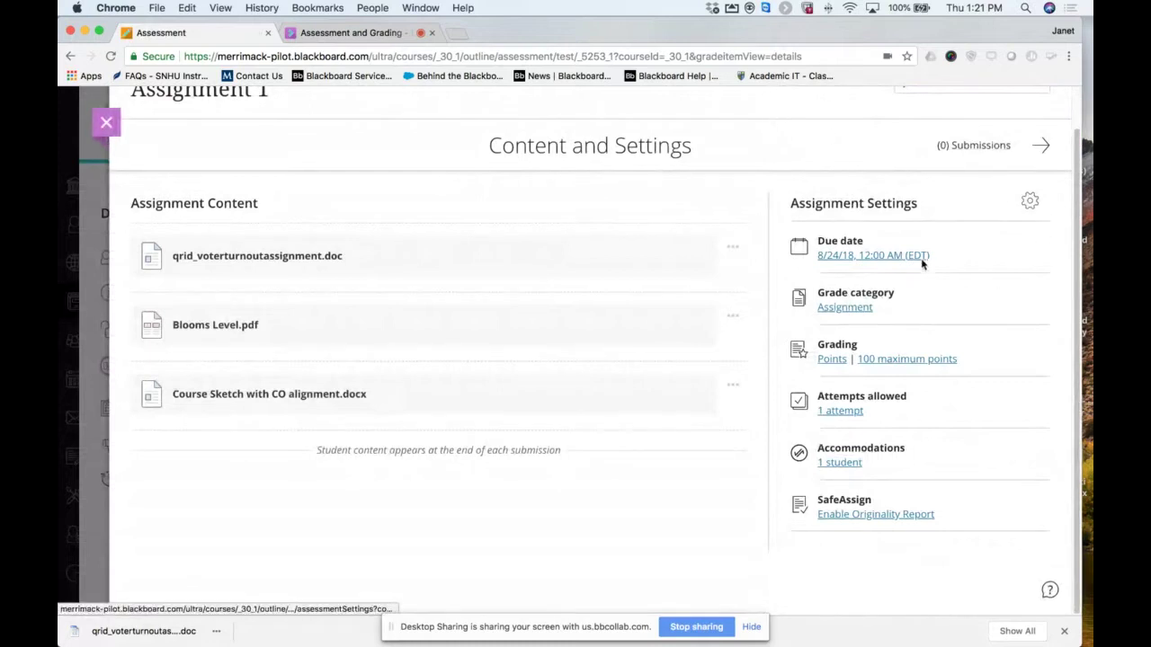
# Reopen the assignment settings at the due date and allow class conversations.
pyautogui.click(872, 257)
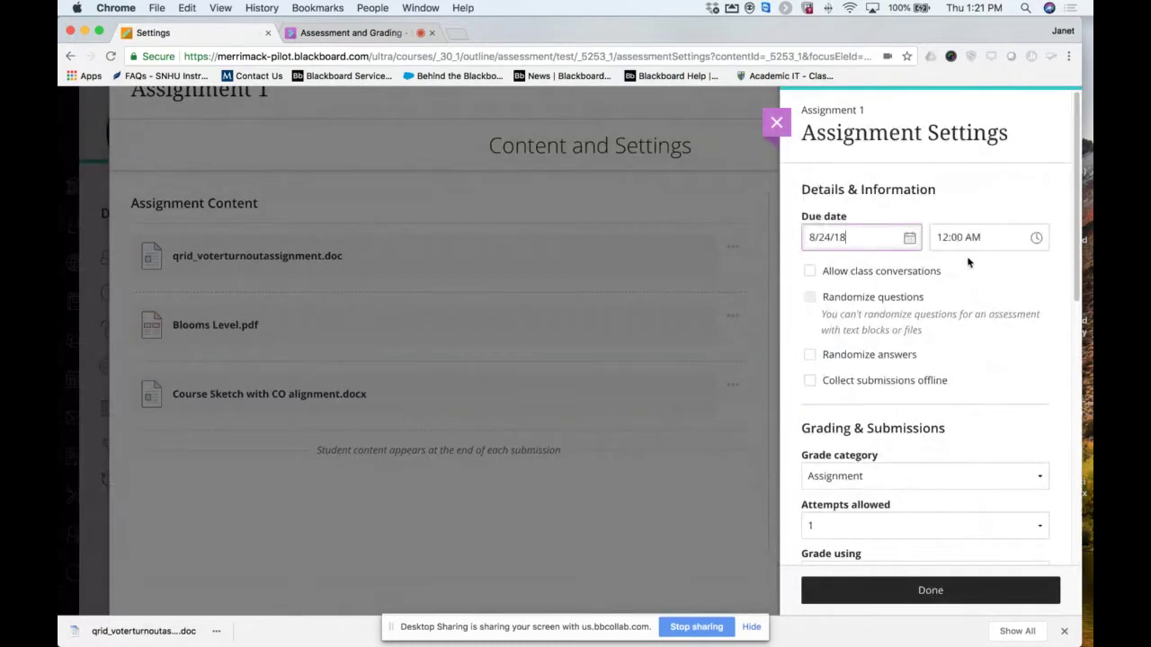
pyautogui.scroll(-10, 968, 262)
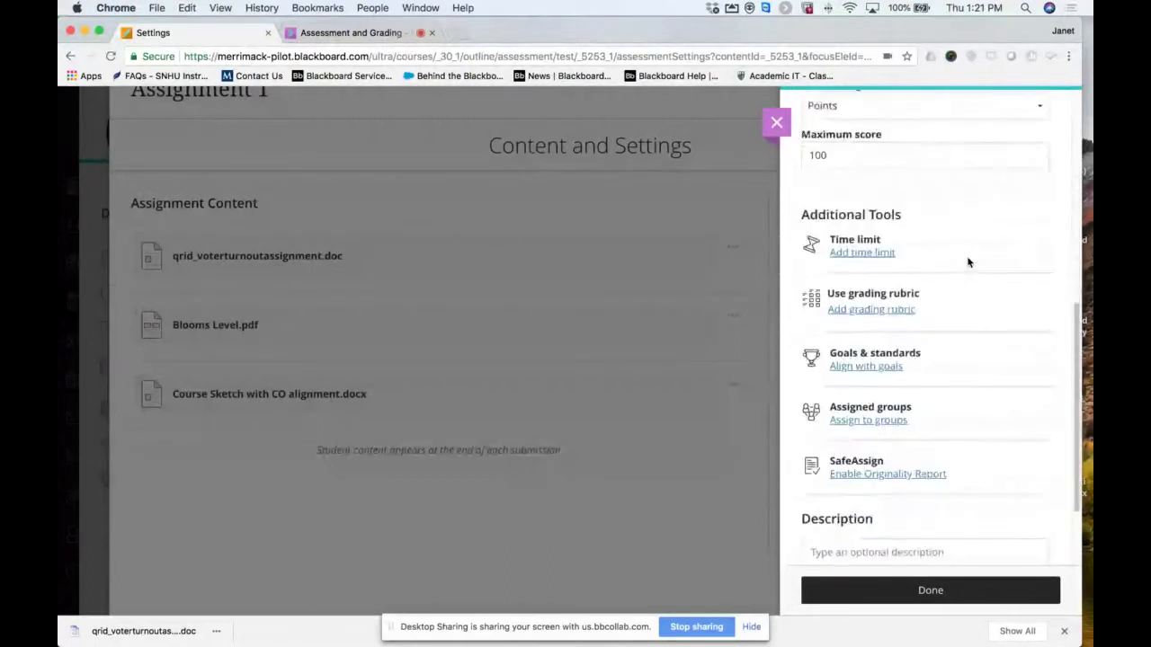
pyautogui.scroll(10, 968, 262)
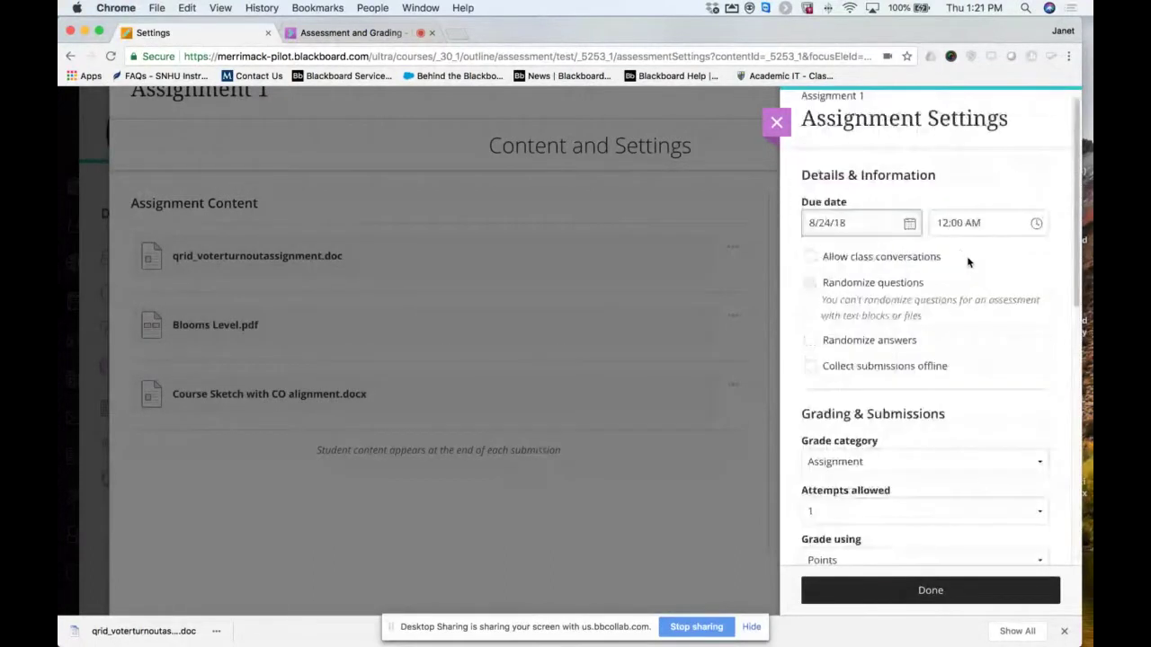
pyautogui.click(845, 237)
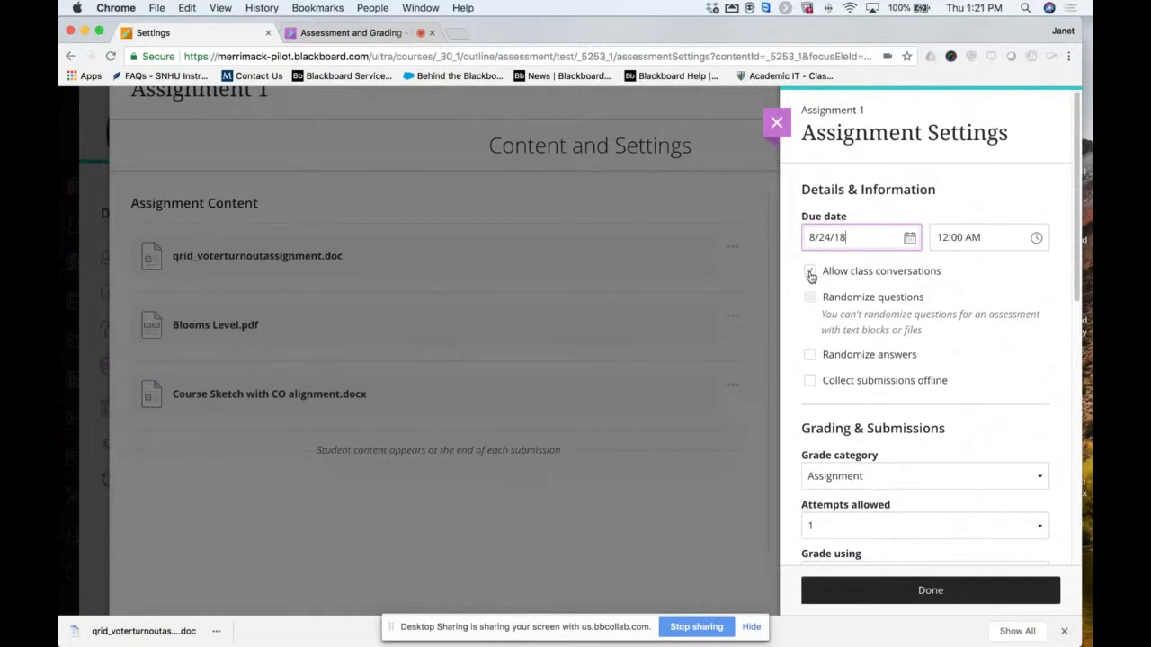
pyautogui.scroll(-1, 811, 277)
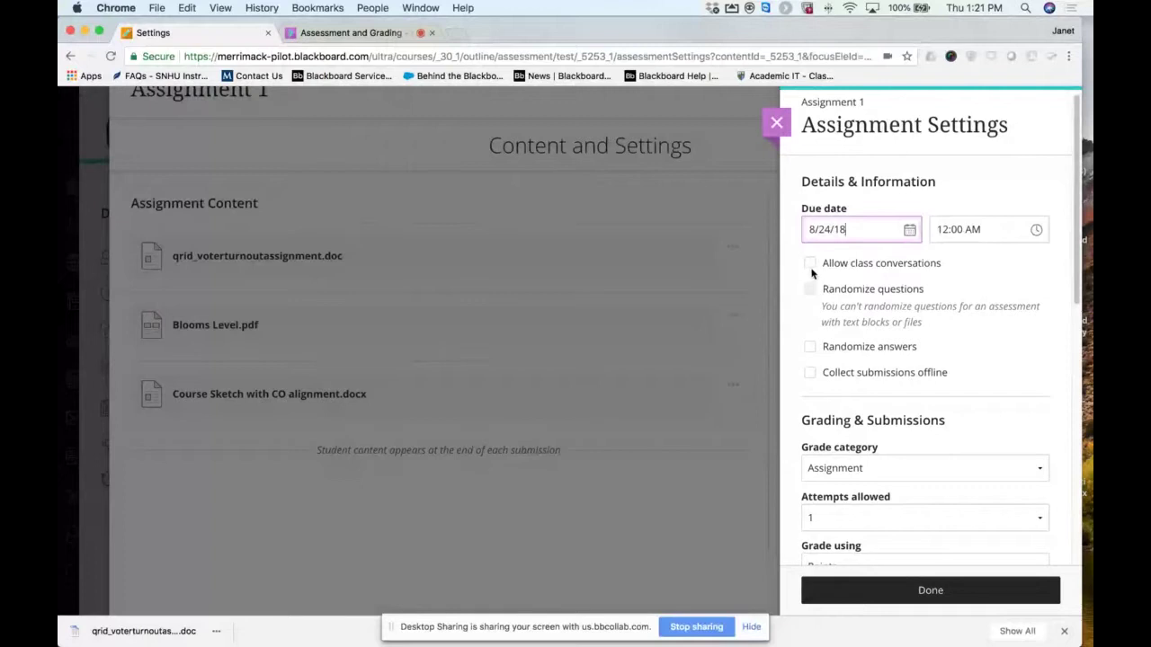
pyautogui.click(810, 264)
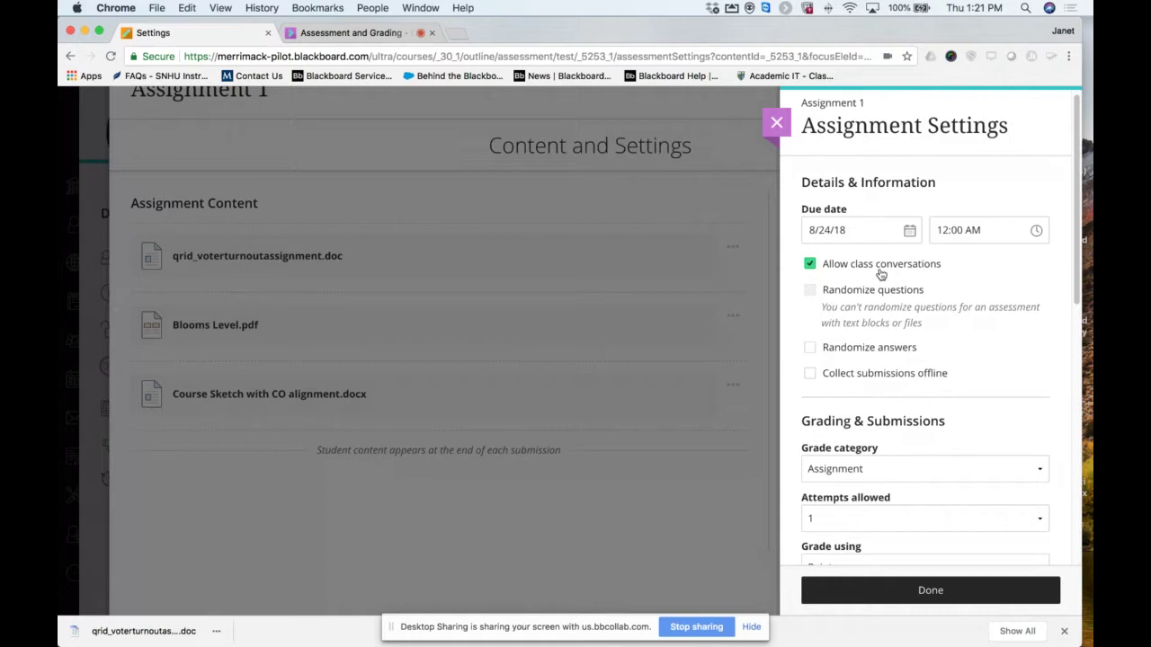
# Check the available choices for grade category, attempts allowed and grading method without changing them.
pyautogui.scroll(-2, 943, 323)
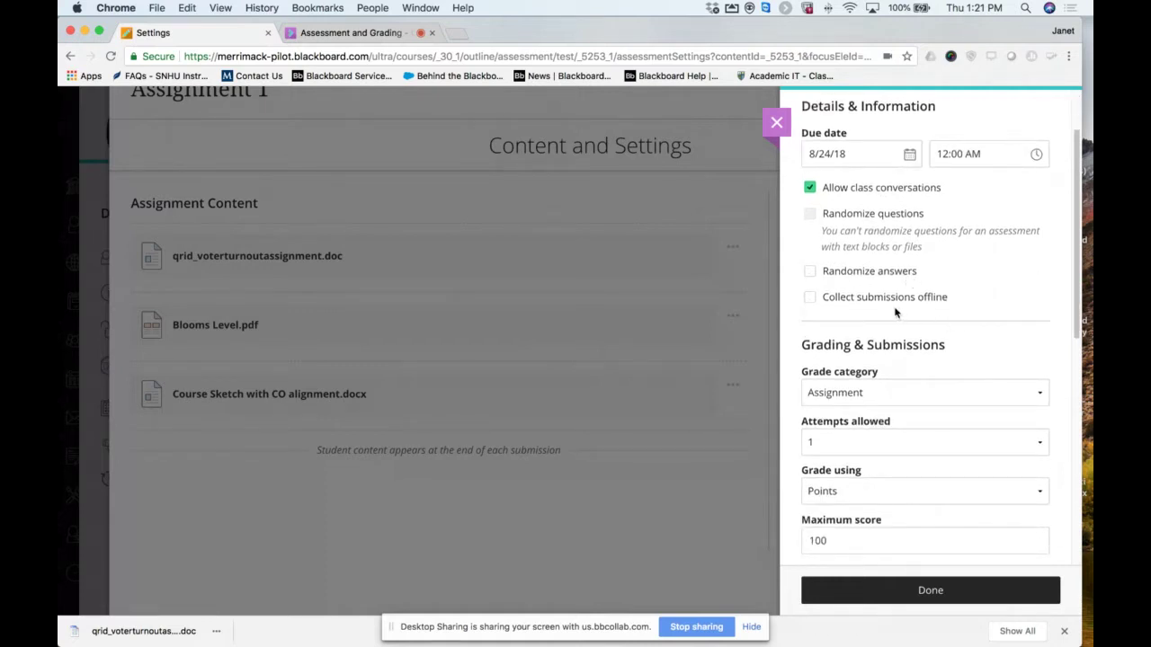
pyautogui.scroll(-3, 897, 311)
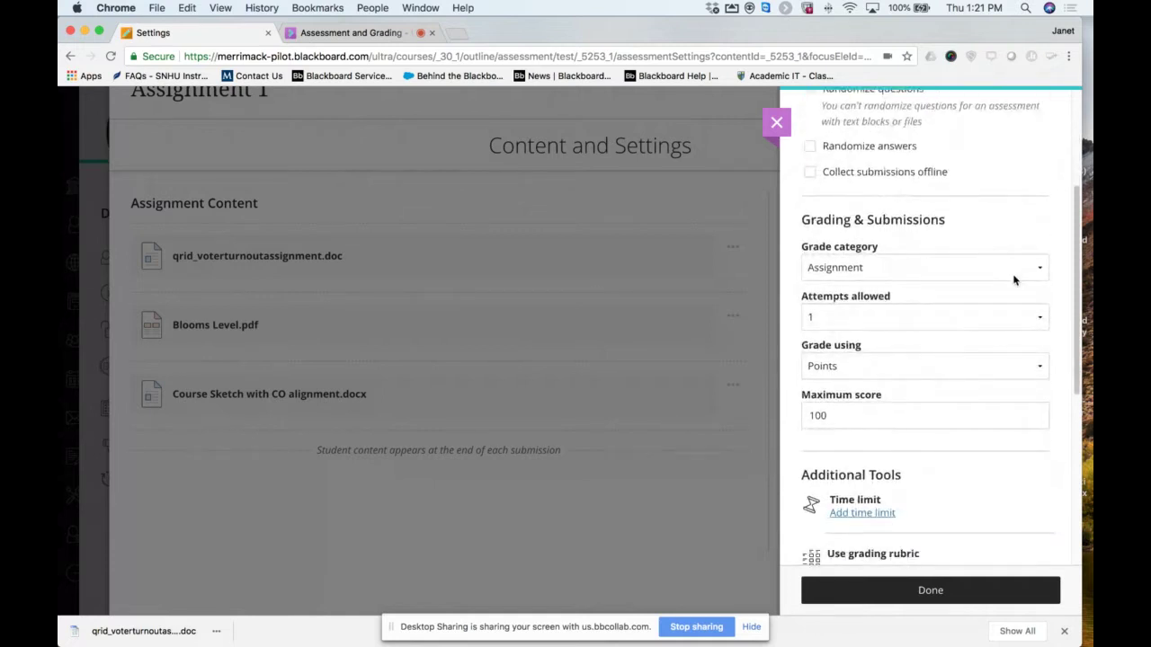
pyautogui.click(1040, 271)
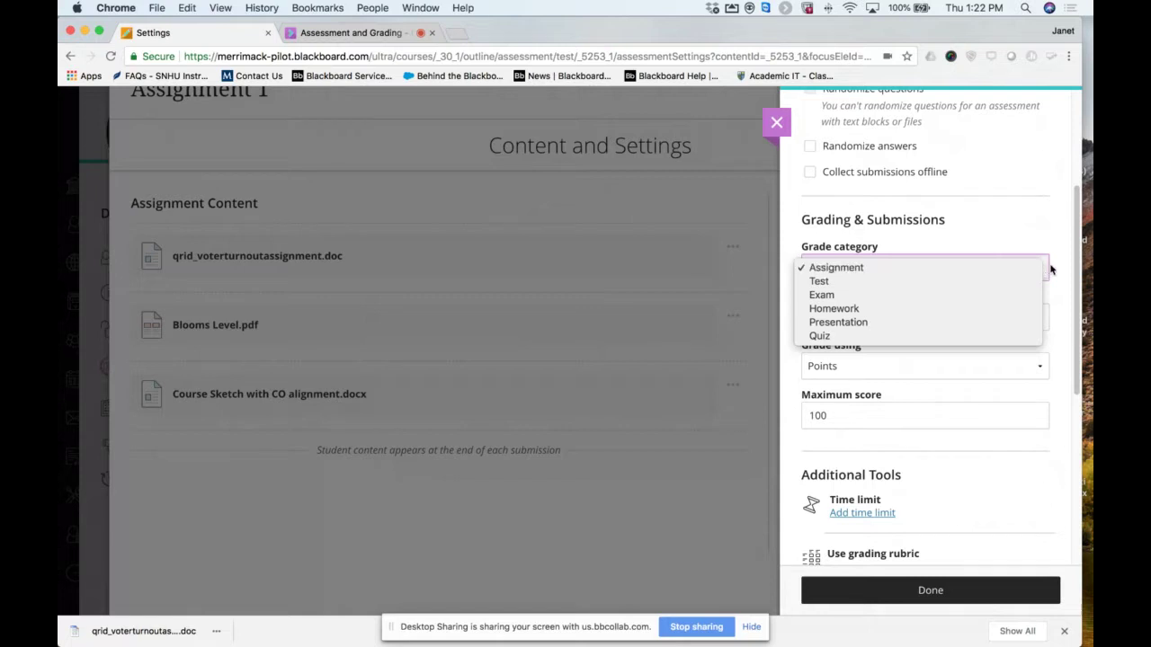
pyautogui.click(1047, 267)
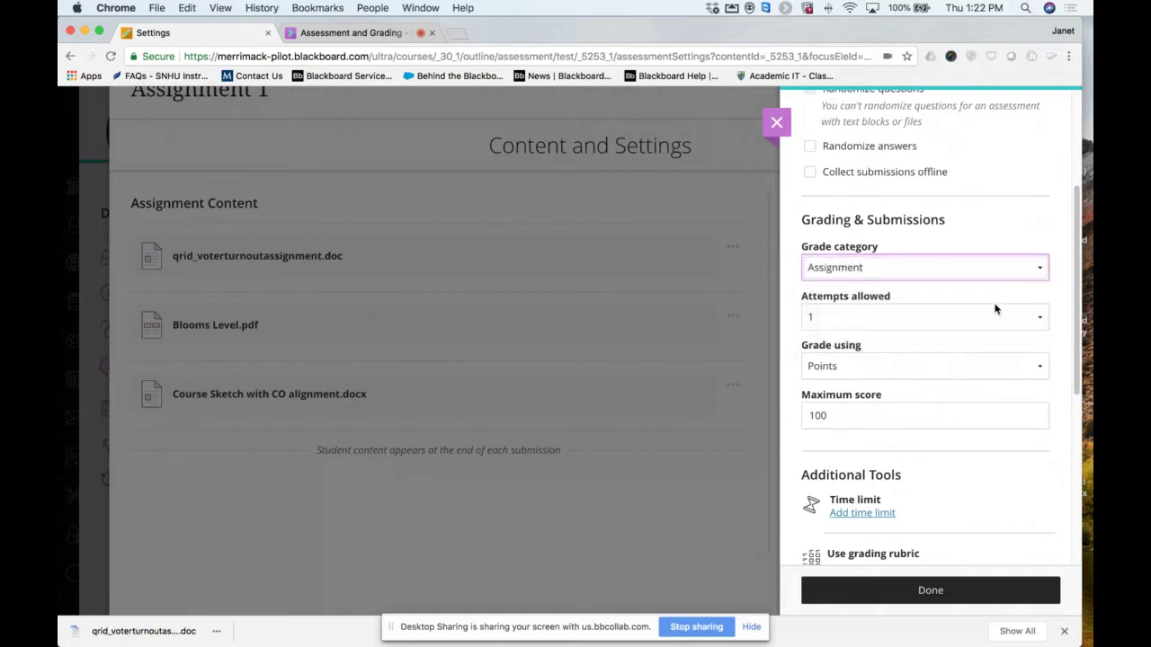
pyautogui.click(1039, 317)
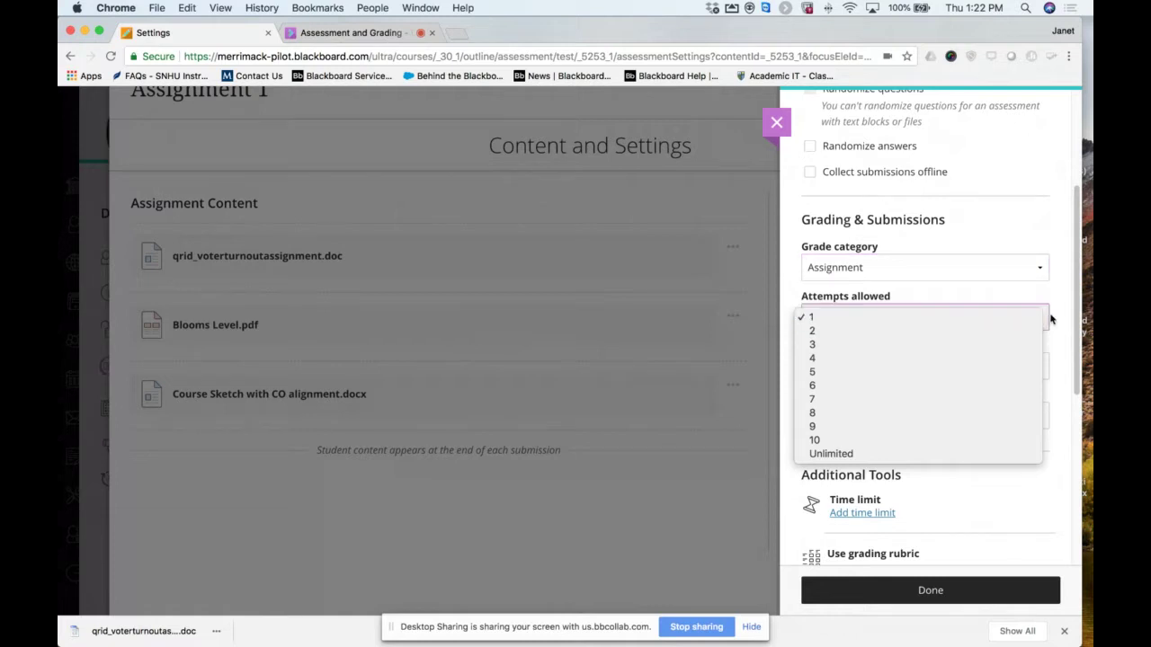
pyautogui.click(1055, 319)
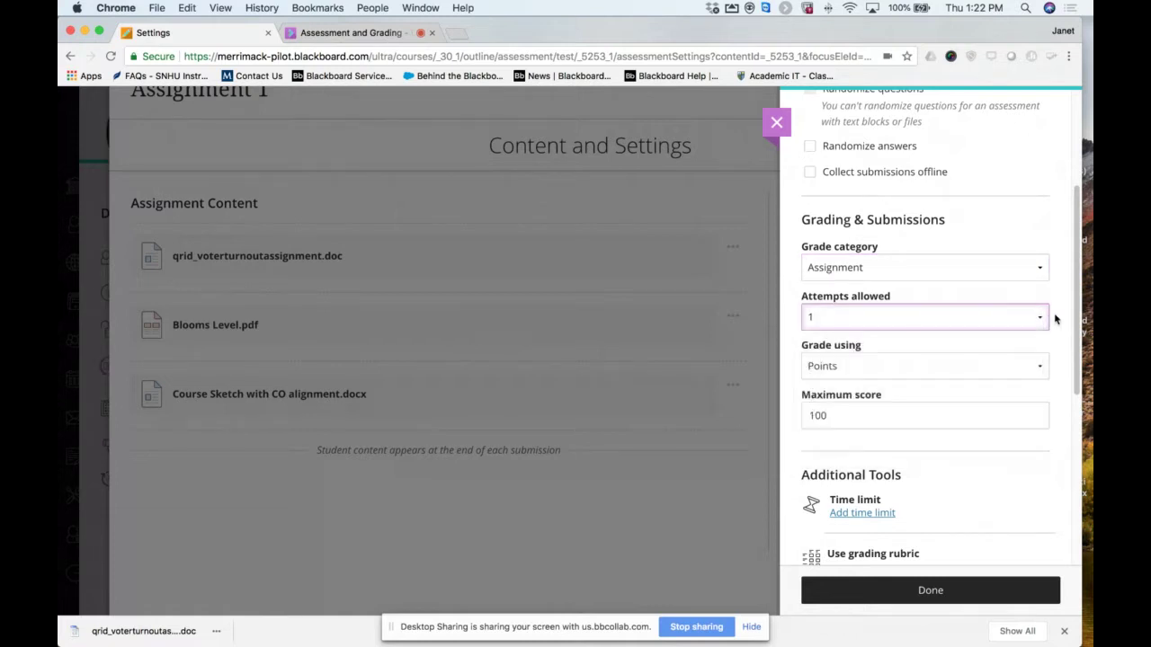
pyautogui.click(1040, 366)
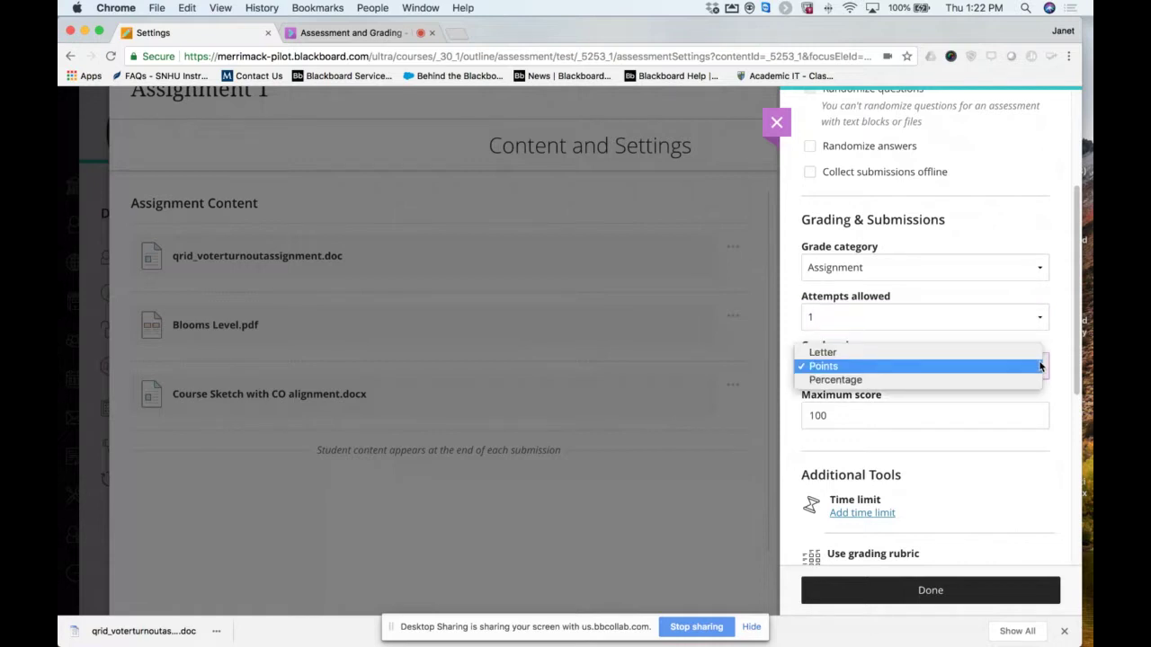
pyautogui.click(1050, 367)
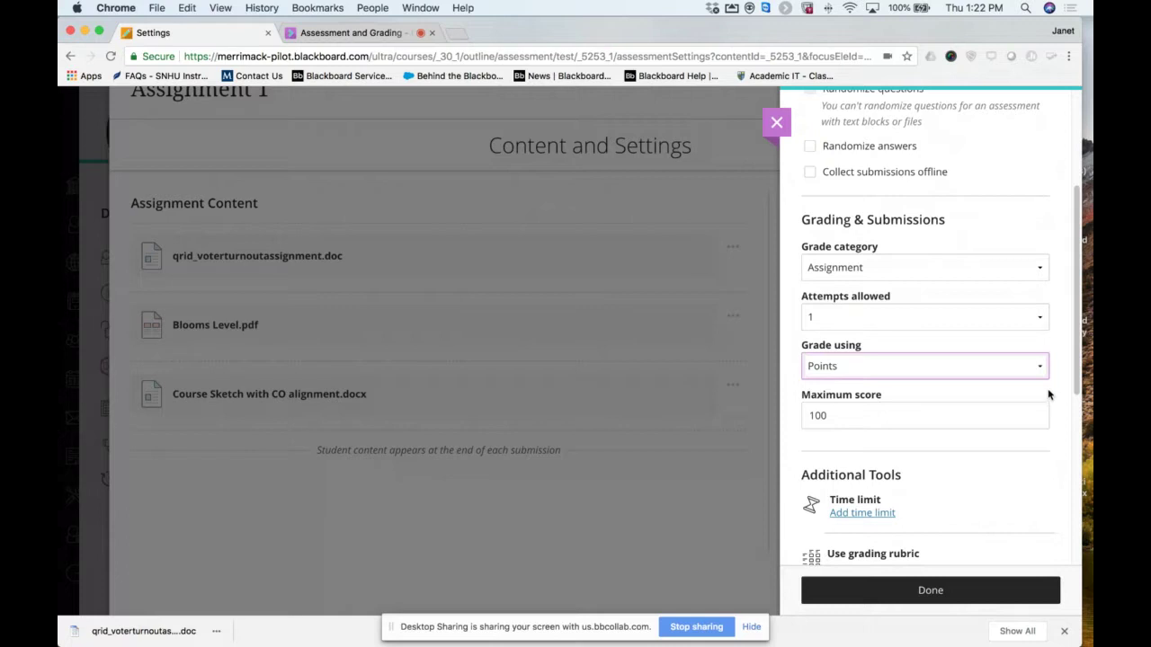
# Add a 60-minute time limit to the assignment, with work automatically saved and submitted when time expires.
pyautogui.scroll(-1, 1048, 394)
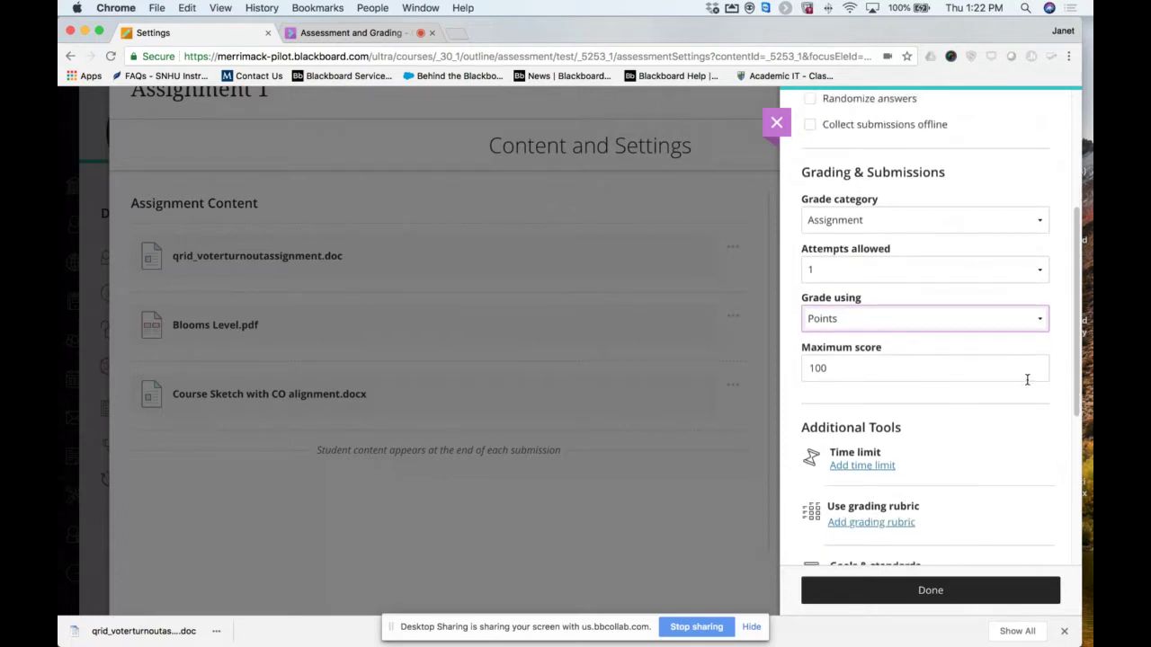
pyautogui.scroll(-4, 1026, 380)
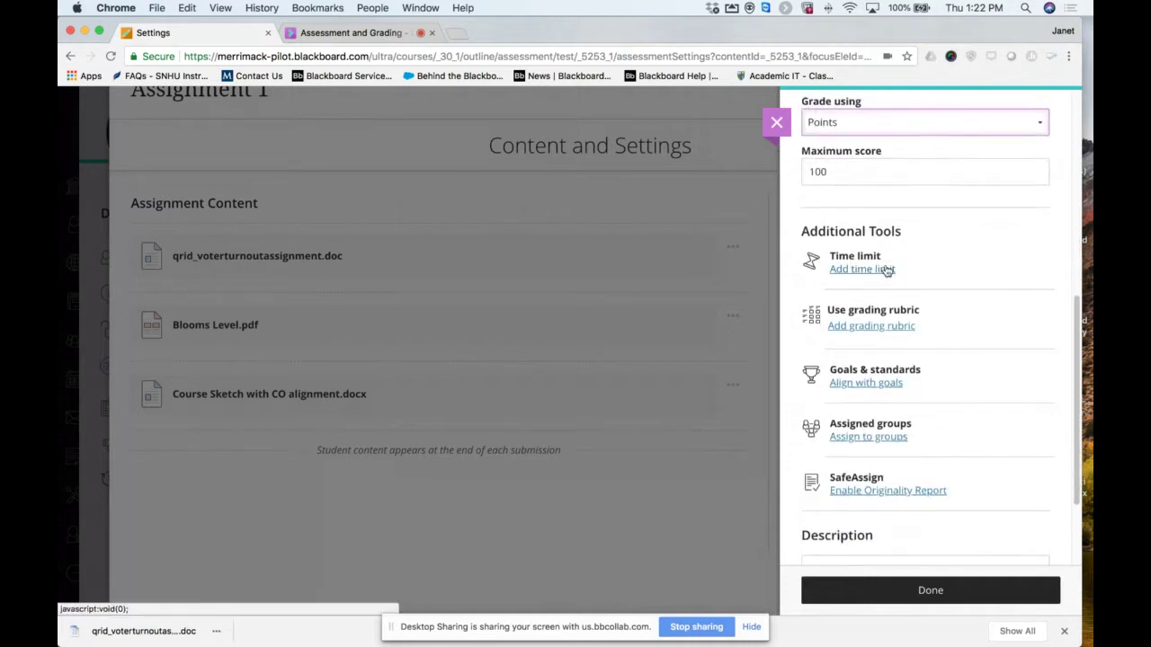
pyautogui.click(887, 269)
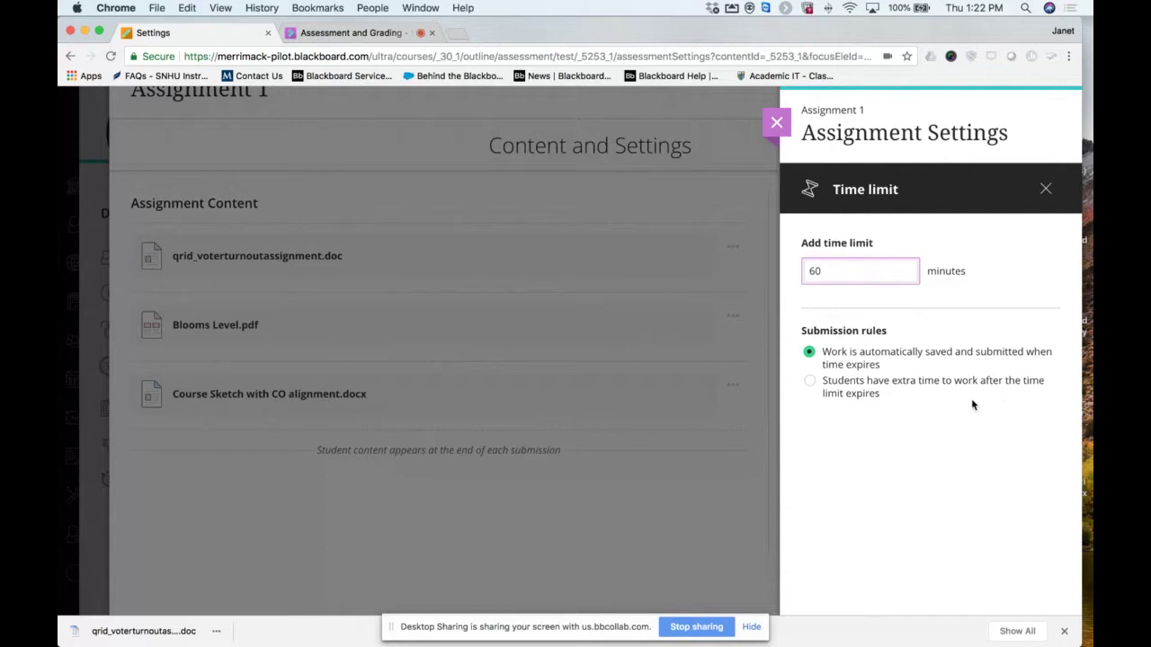
pyautogui.click(1045, 189)
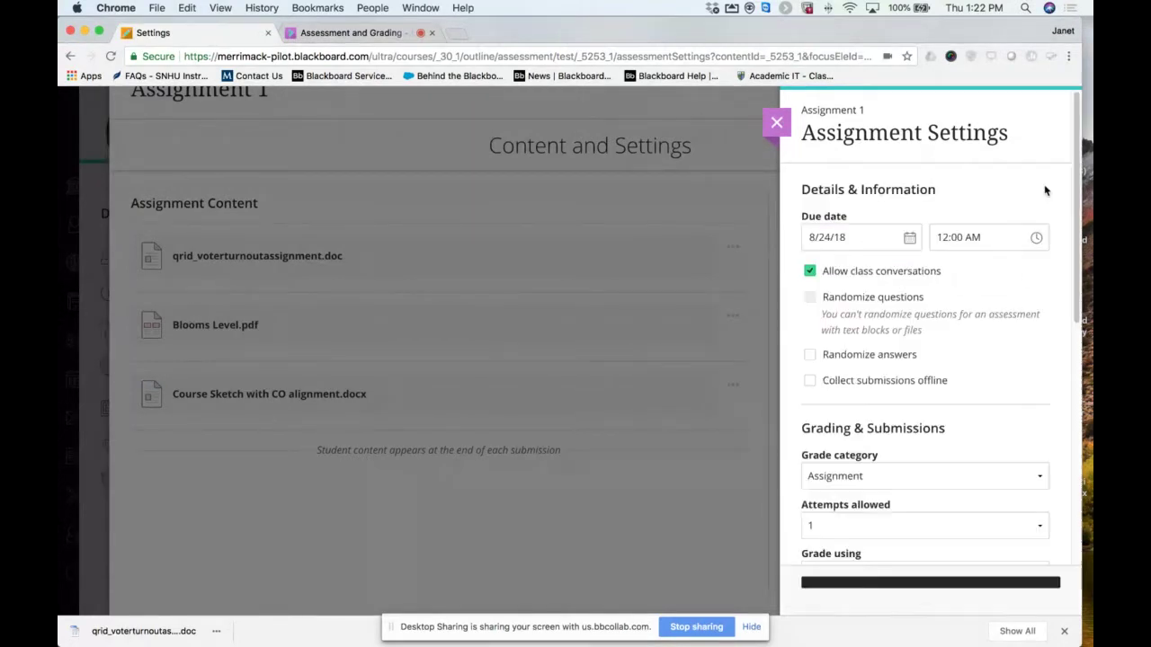
# Open the grading rubric selection for the assignment and examine the Critical Analysis Rubric's criteria and achievement levels.
pyautogui.scroll(-5, 982, 476)
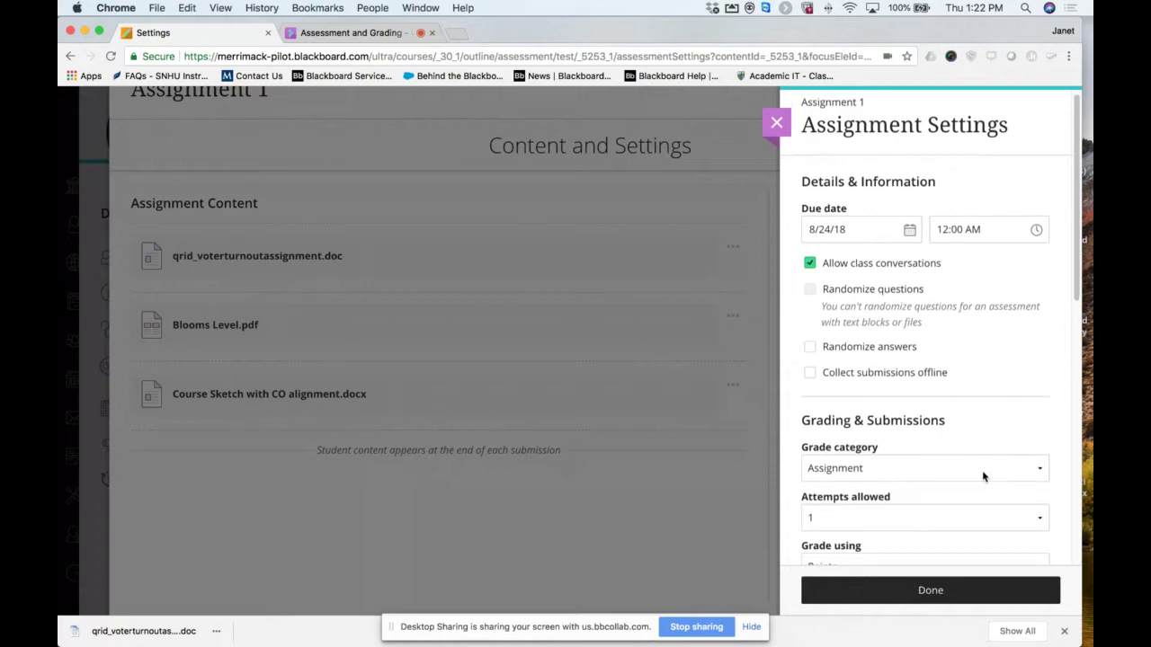
pyautogui.scroll(-5, 983, 476)
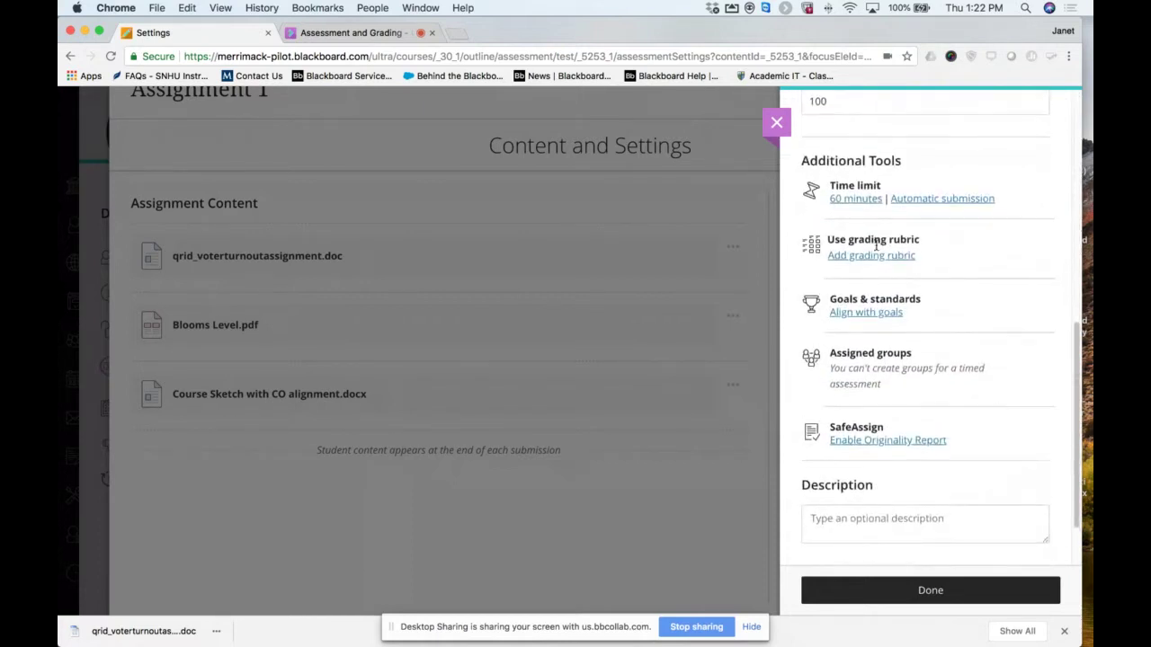
pyautogui.click(873, 251)
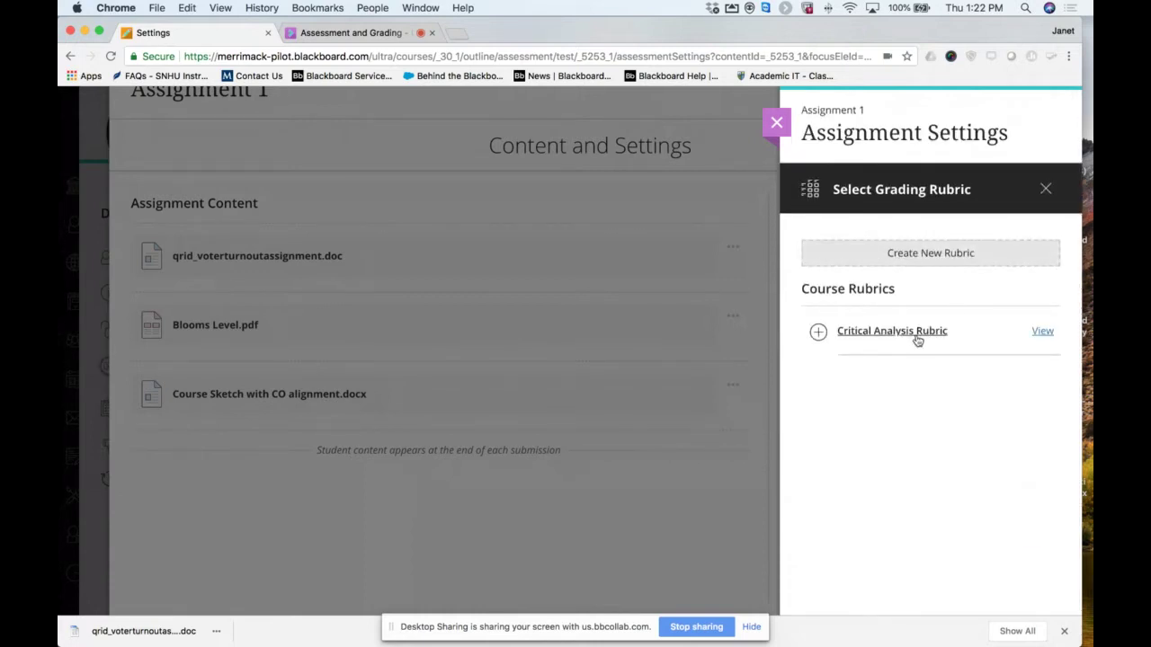
pyautogui.click(1042, 331)
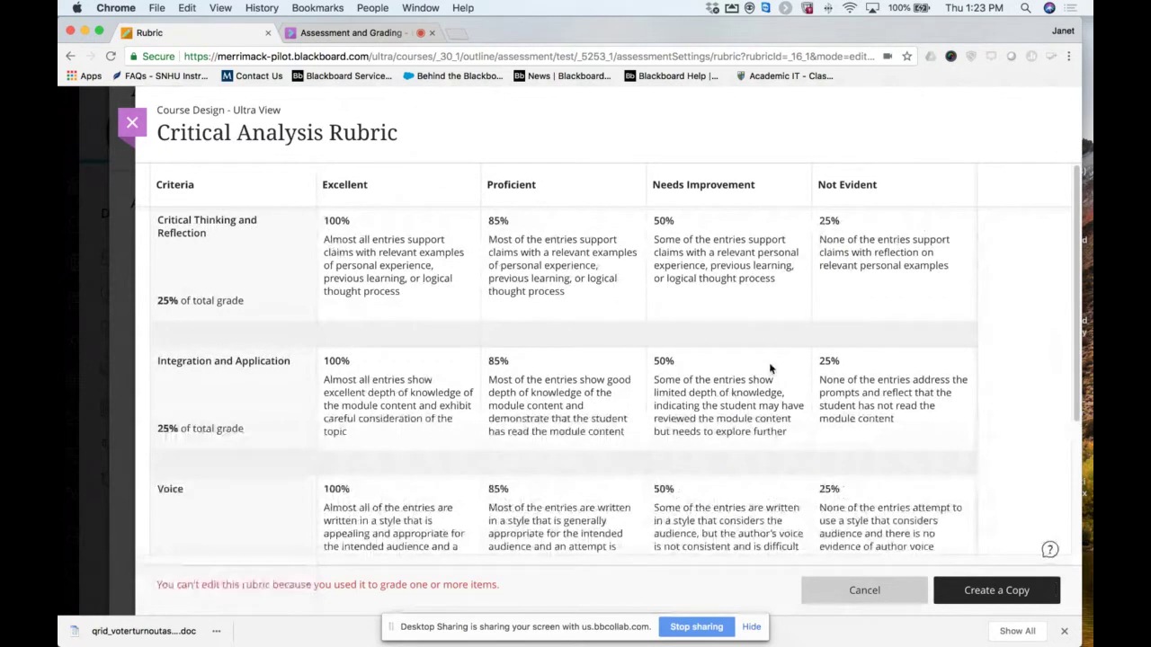
pyautogui.scroll(-3, 769, 367)
pyautogui.scroll(3, 769, 364)
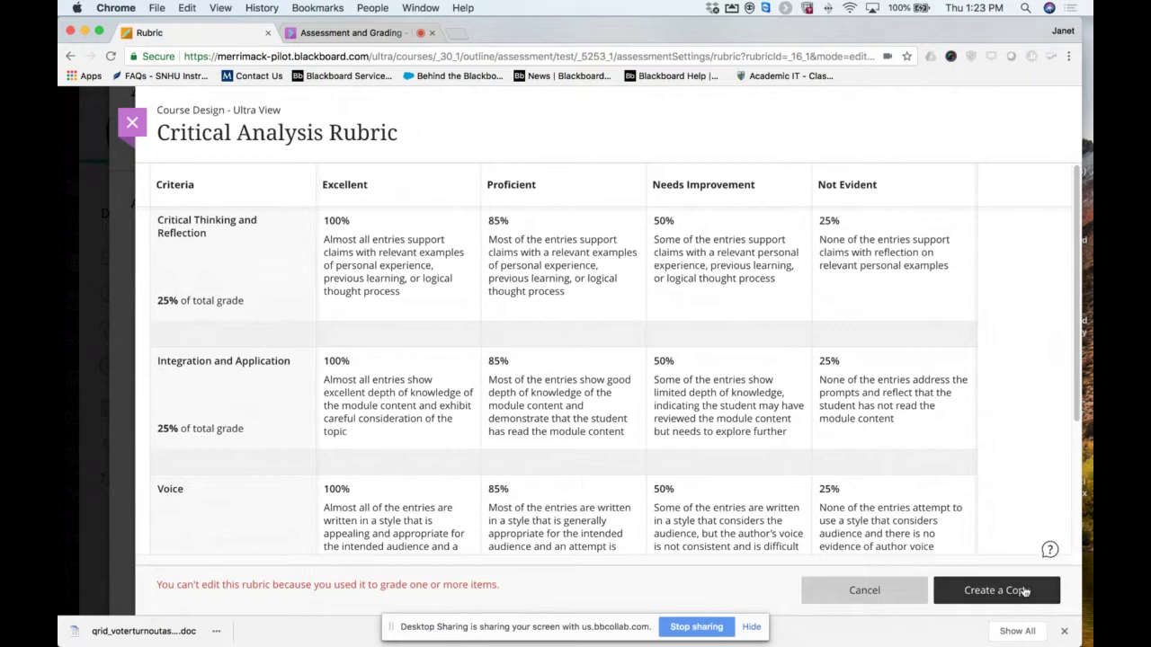
# Leave the rubric view without copying it and attach the Critical Analysis Rubric to Assignment 1.
pyautogui.click(131, 123)
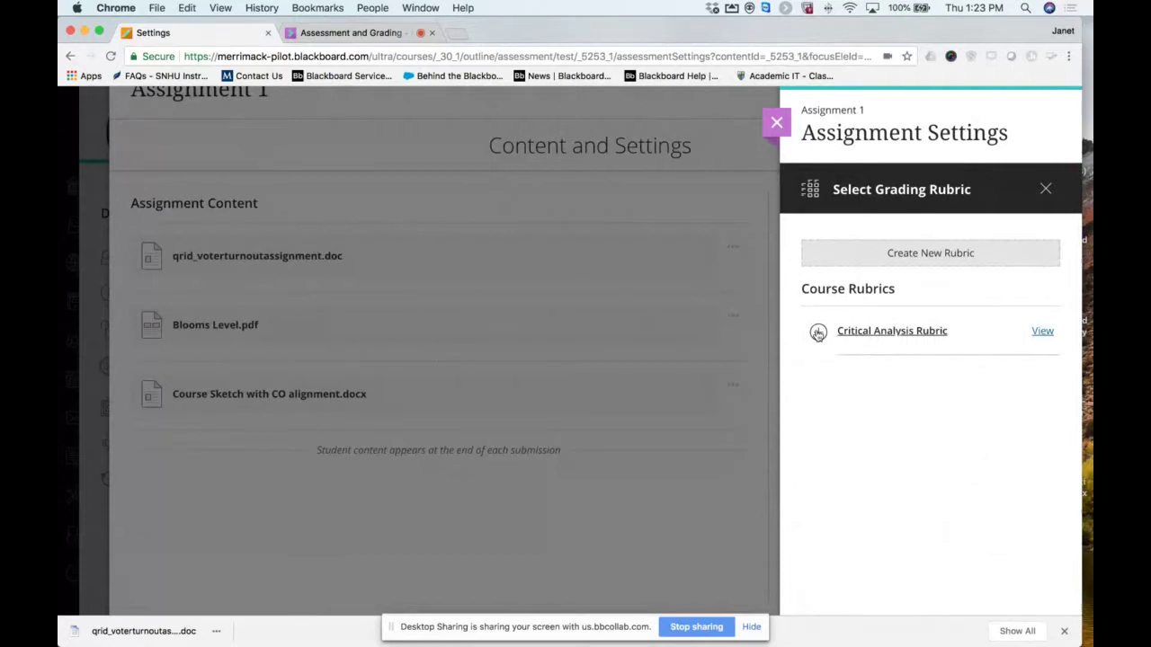
pyautogui.click(818, 338)
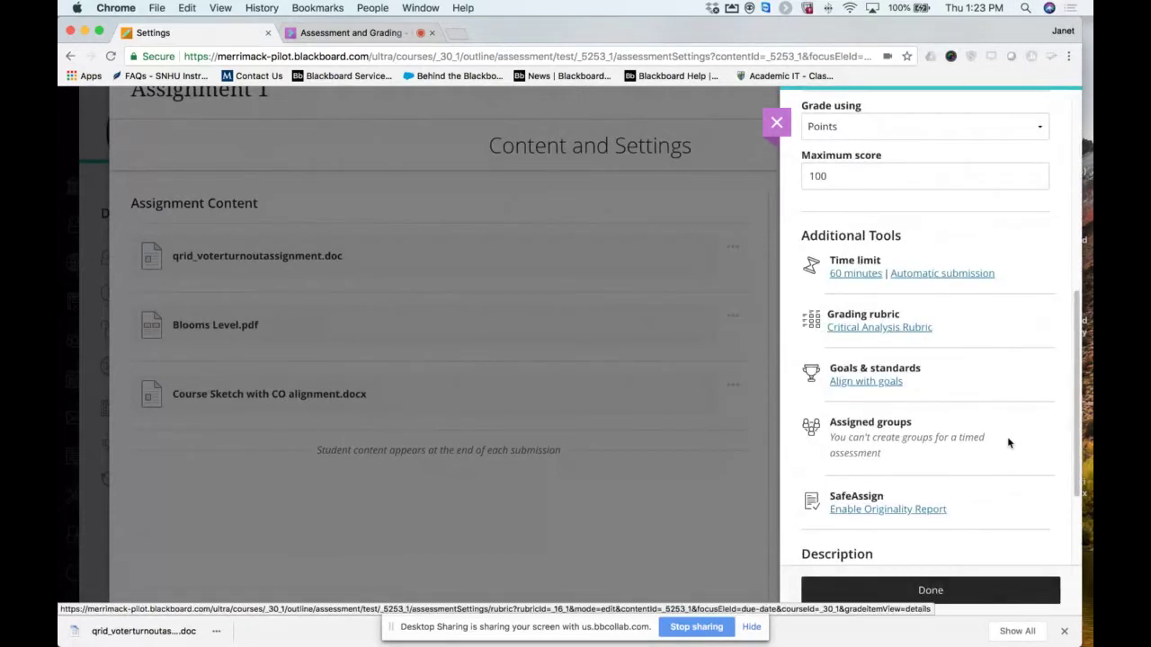
# Open the goals and standards alignment for the assignment, look over its browse criteria, and leave without selecting a goal.
pyautogui.scroll(-2, 1008, 440)
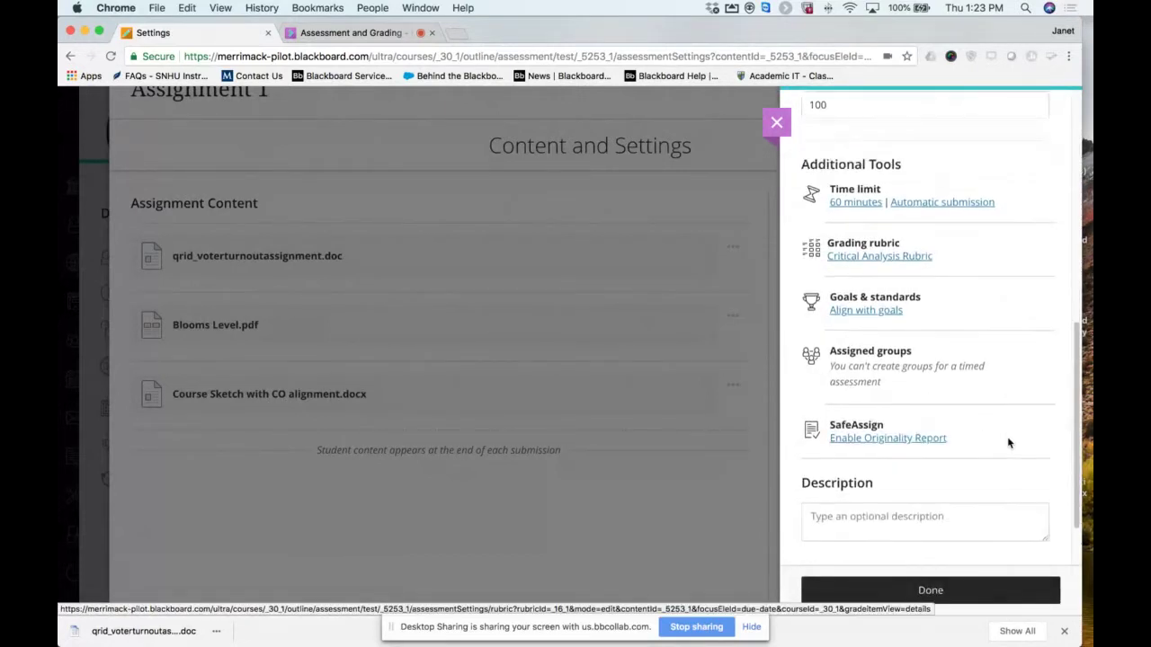
pyautogui.click(885, 312)
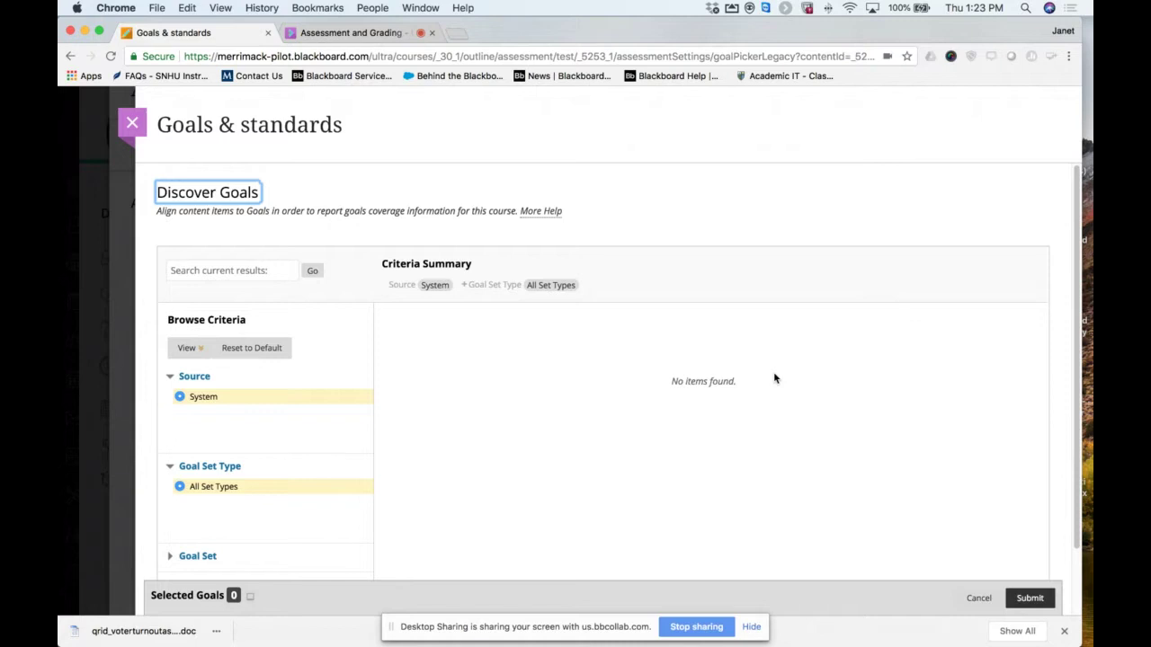
pyautogui.scroll(-2, 775, 378)
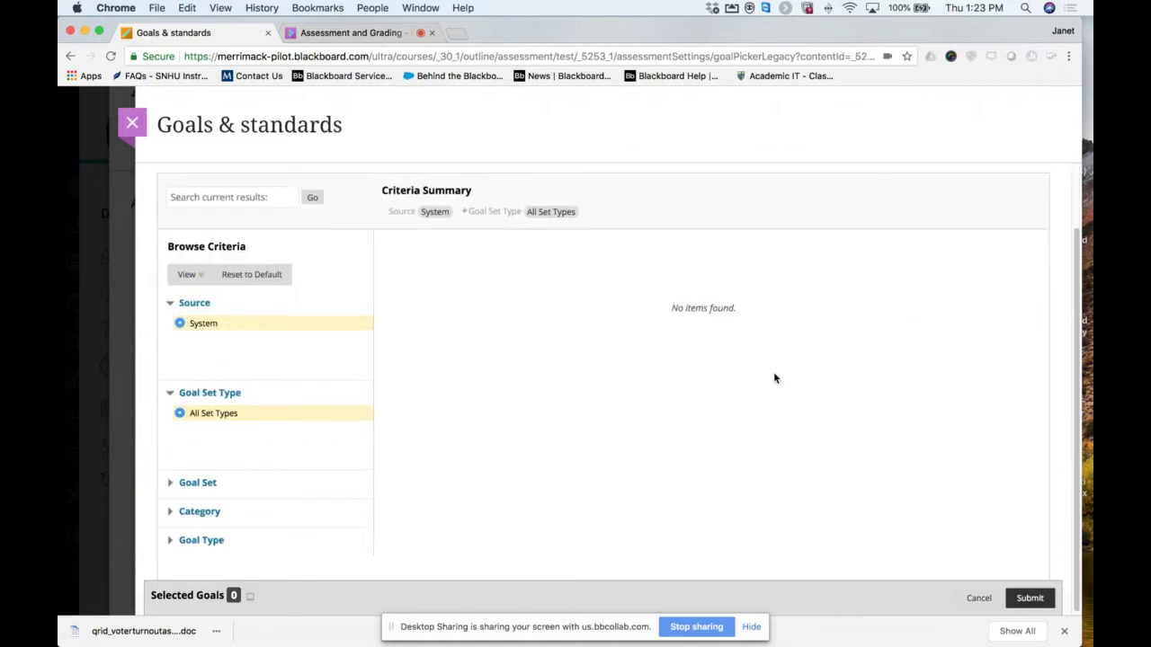
pyautogui.scroll(2, 775, 377)
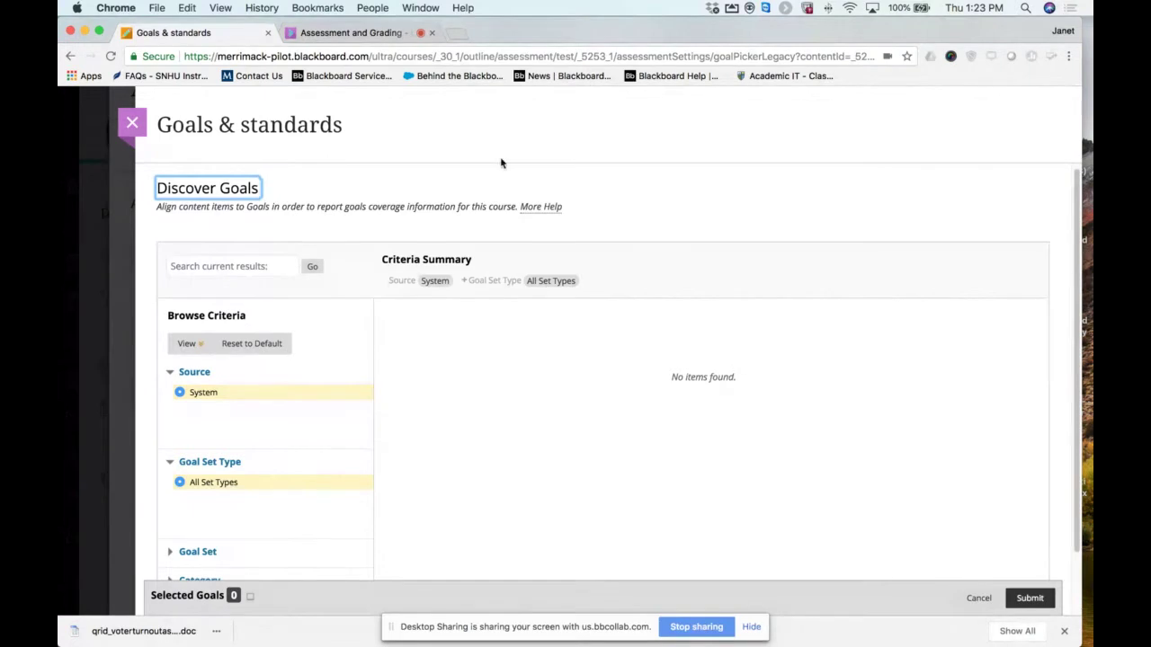
pyautogui.click(135, 123)
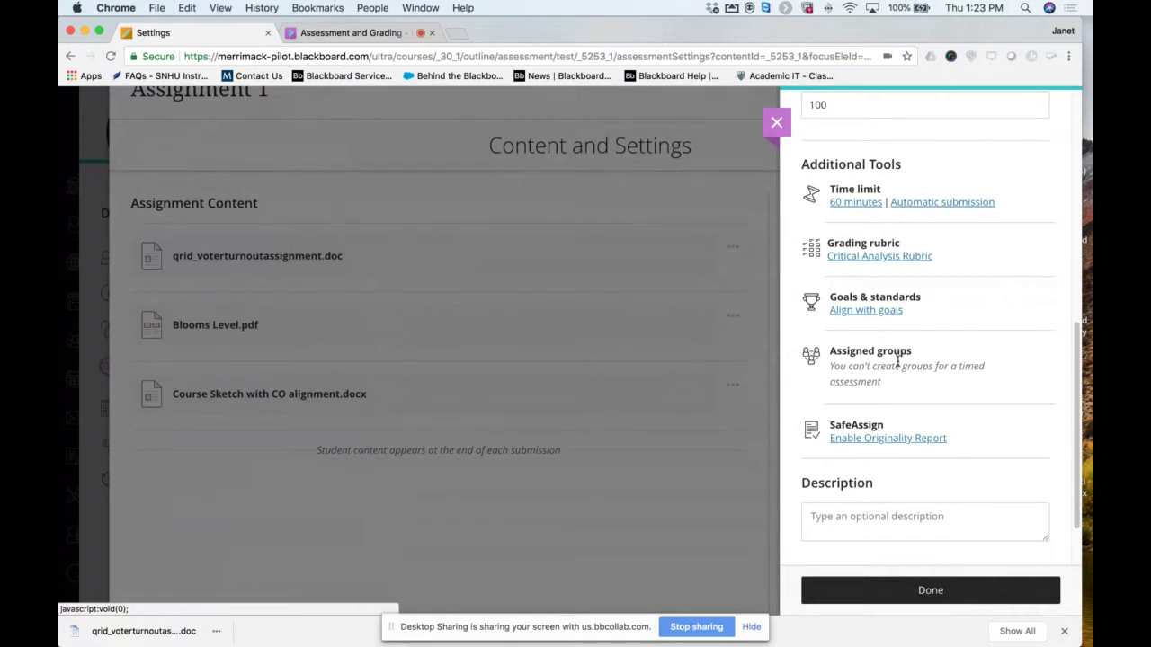
# Enable the SafeAssign plagiarism check for the assignment and allow students to view the Originality Report for their attempts.
pyautogui.scroll(-1, 897, 362)
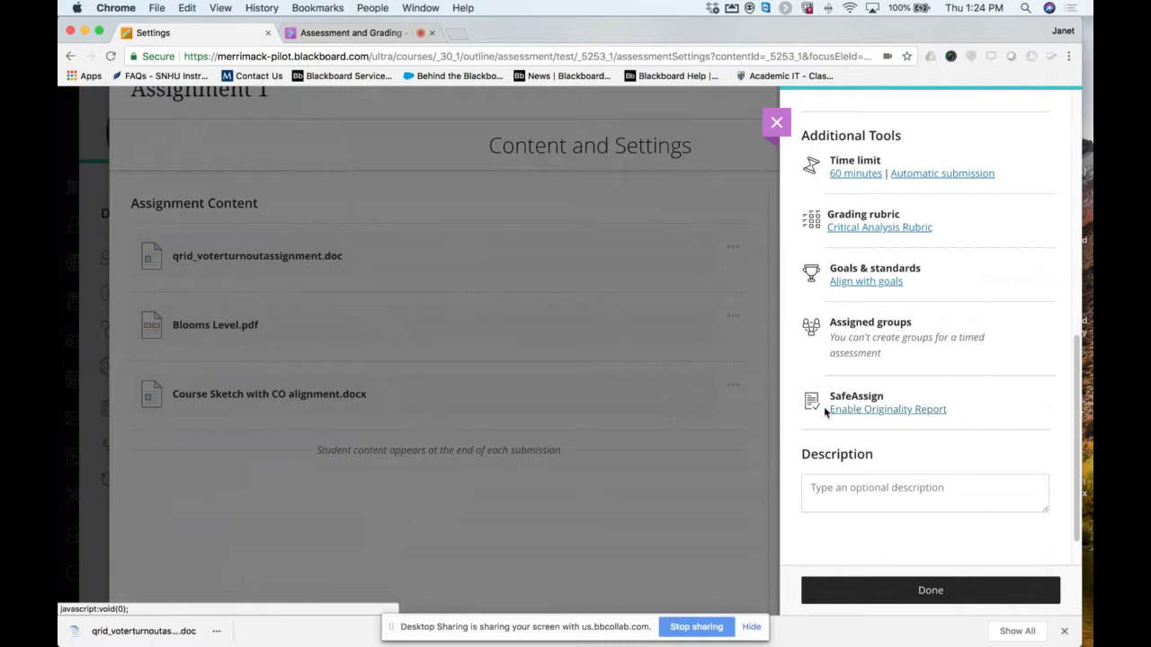
pyautogui.click(893, 410)
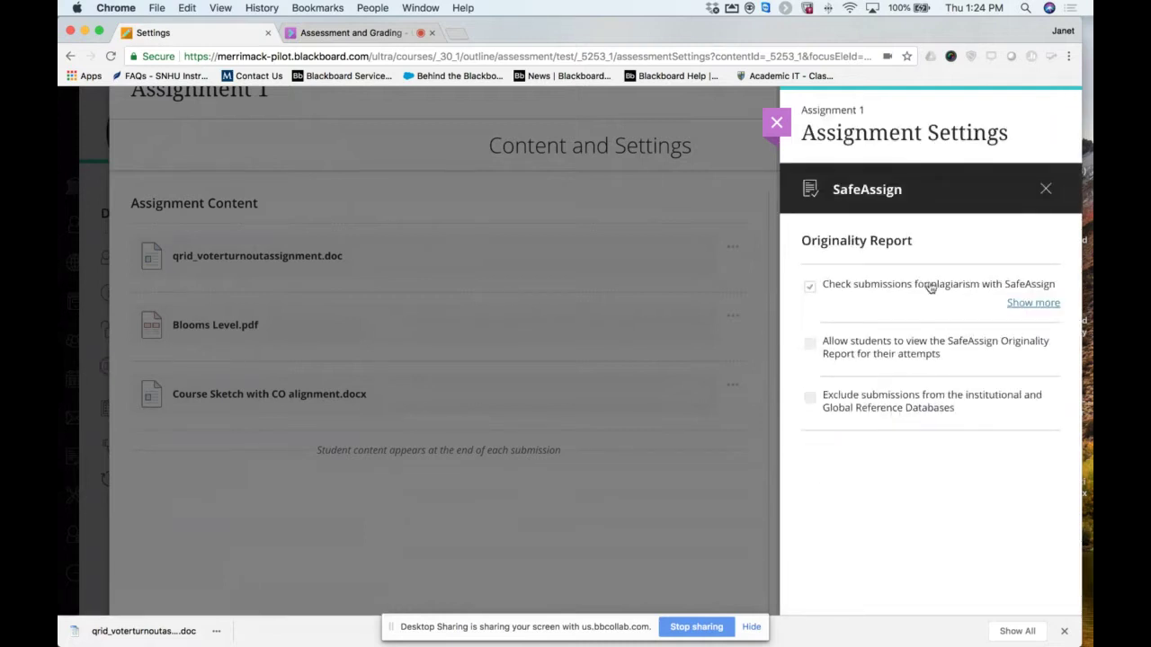
pyautogui.click(811, 287)
pyautogui.click(813, 347)
pyautogui.click(1046, 192)
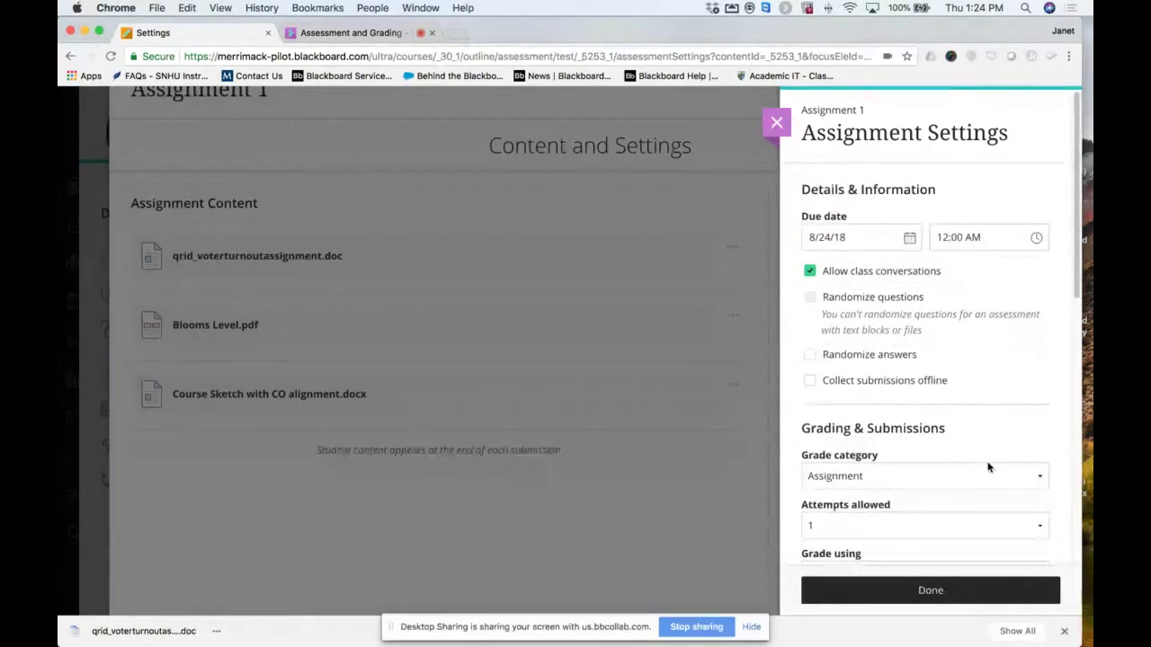
# Go through the assignment settings down to the optional description, leave it blank, and save the settings.
pyautogui.scroll(-2, 988, 467)
pyautogui.scroll(-10, 988, 467)
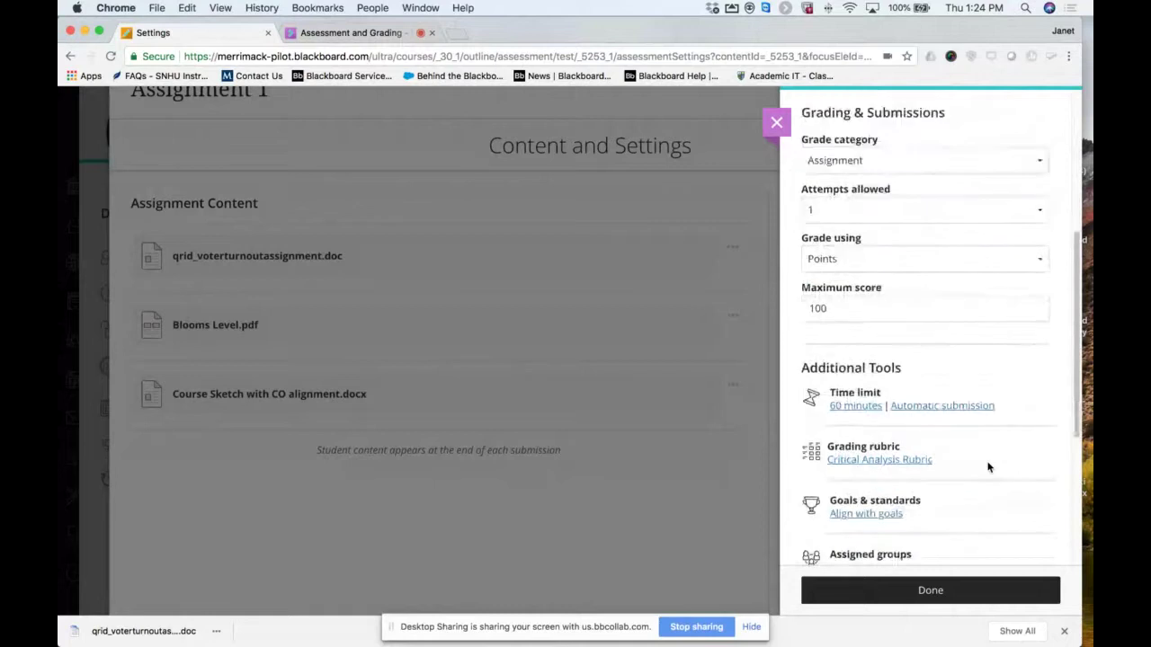
pyautogui.scroll(-3, 988, 467)
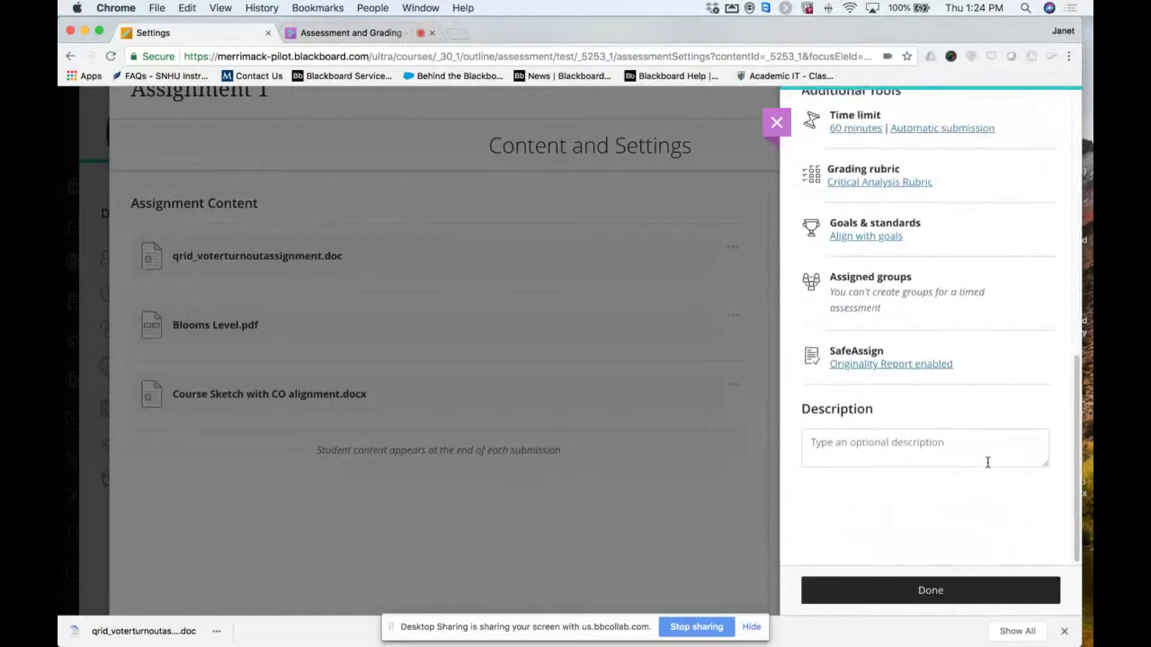
pyautogui.click(818, 439)
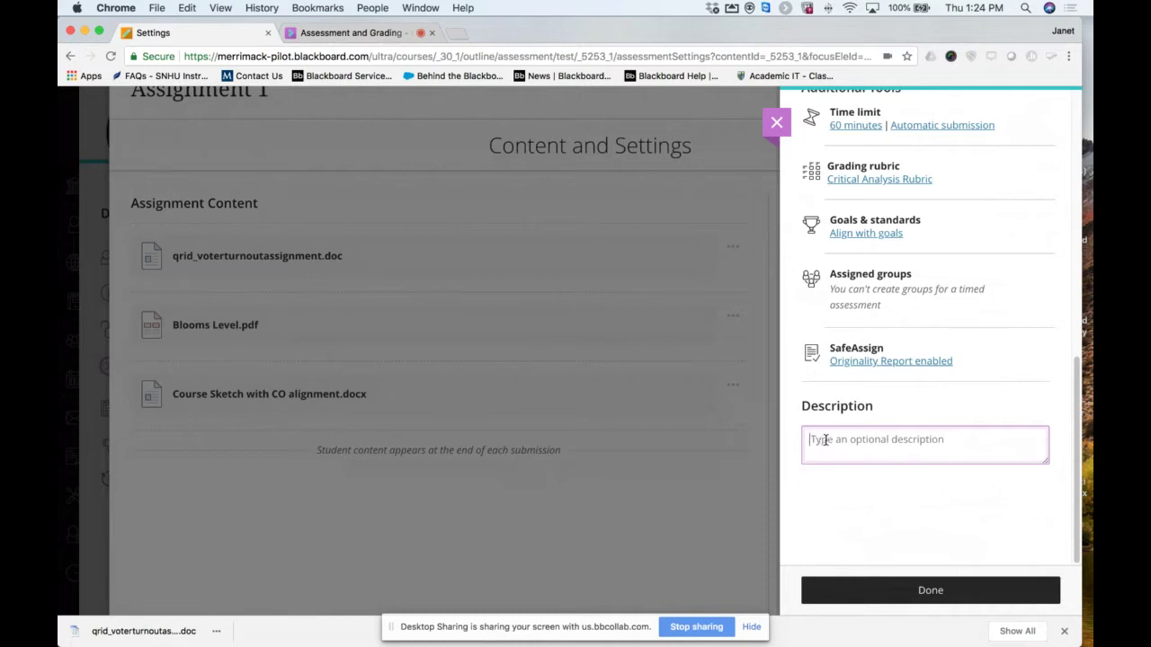
pyautogui.click(930, 591)
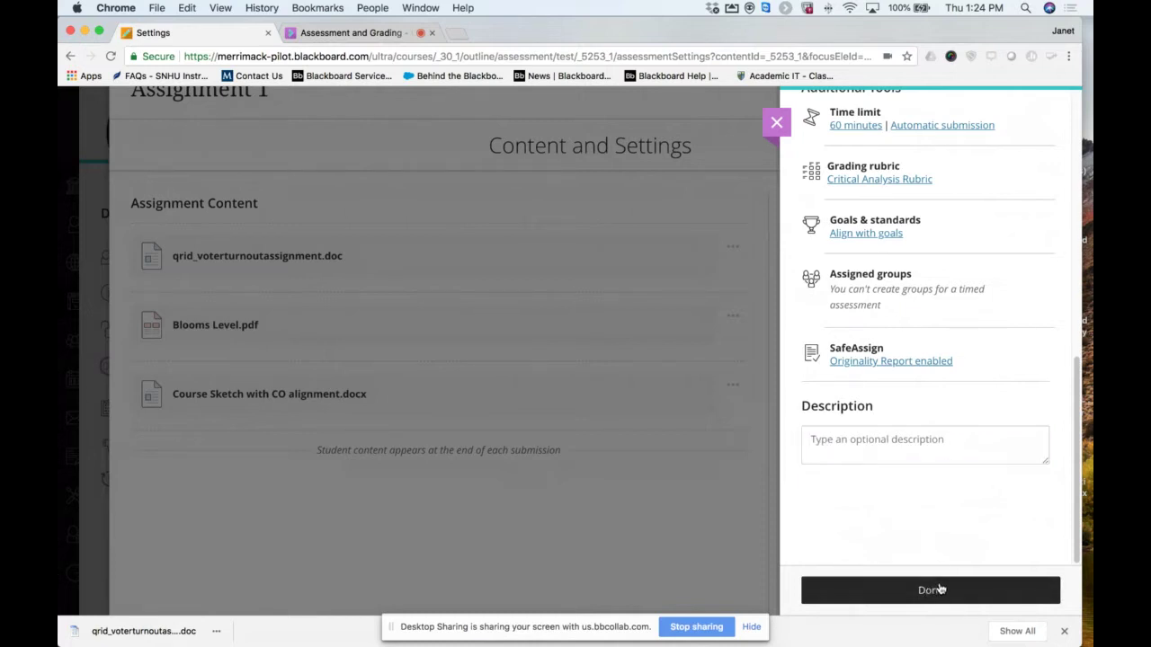
pyautogui.click(935, 589)
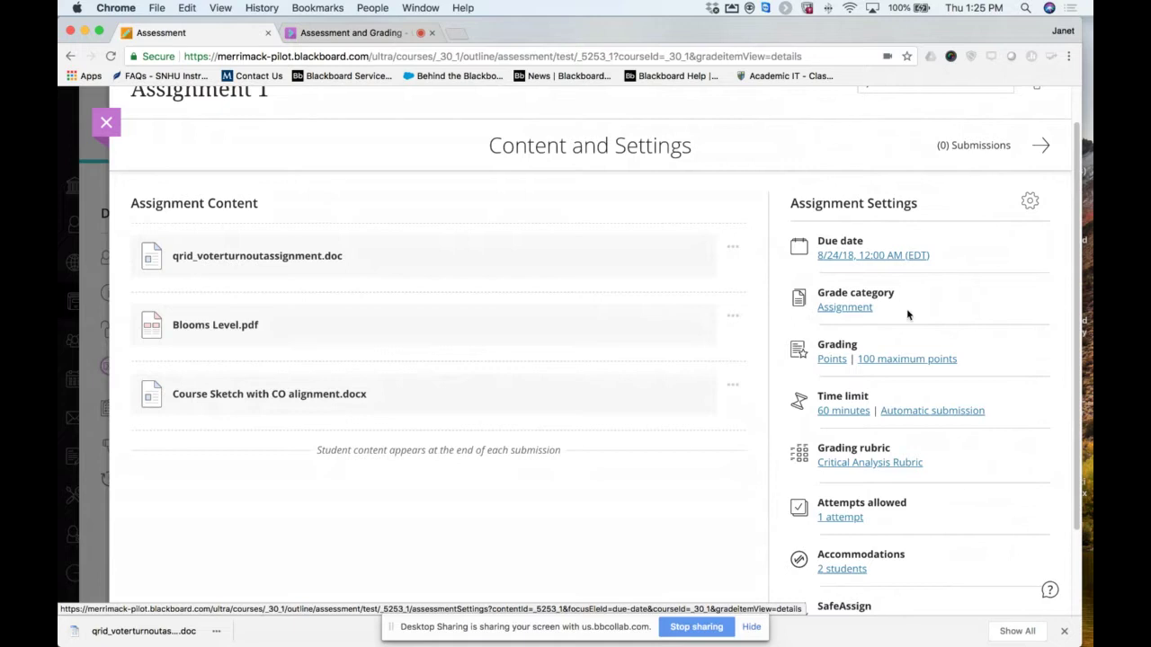
# Review the assignment's settings summary, return to the course content, and make Assignment 1 visible to students.
pyautogui.scroll(-2, 602, 389)
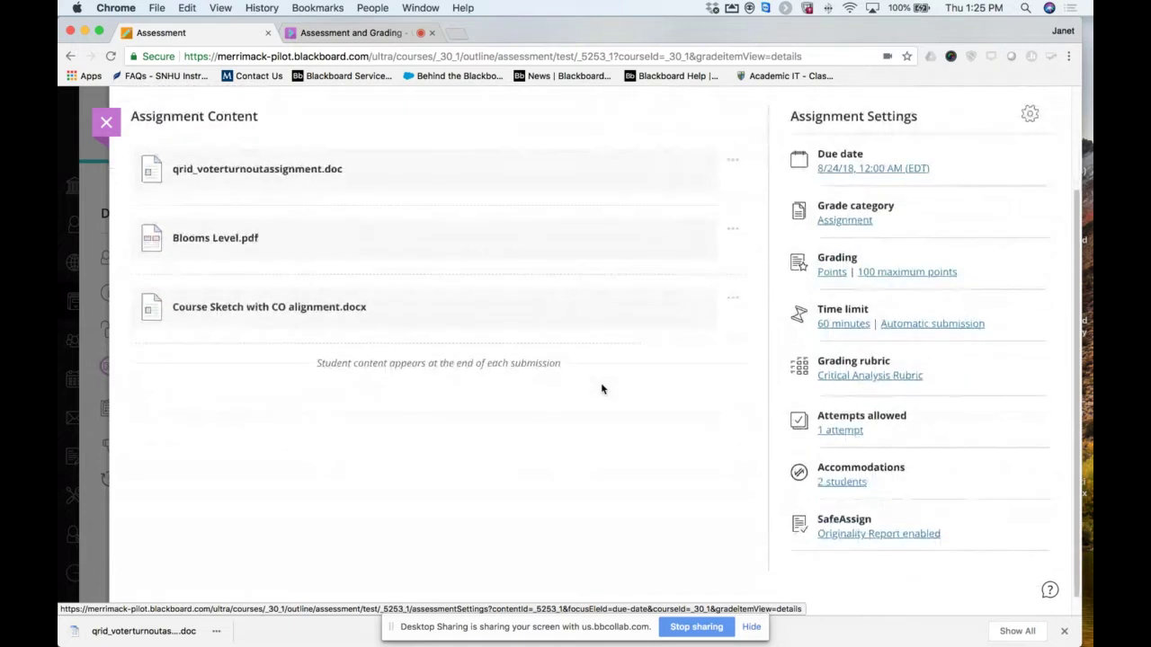
pyautogui.scroll(3, 601, 388)
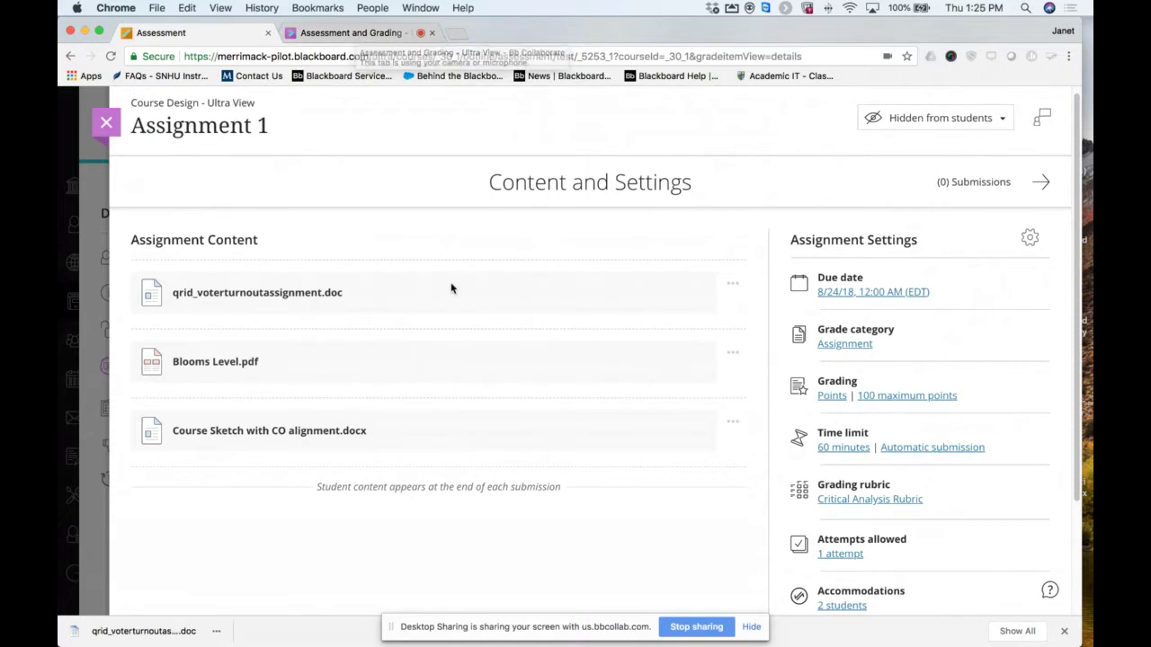
pyautogui.click(106, 123)
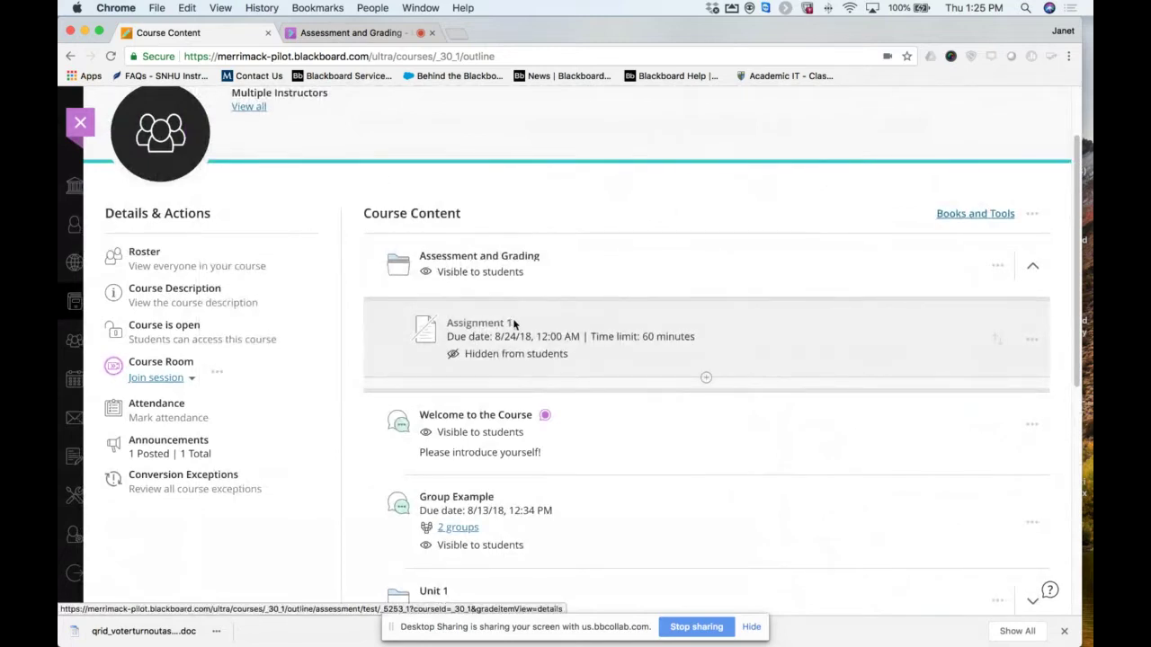
pyautogui.click(577, 355)
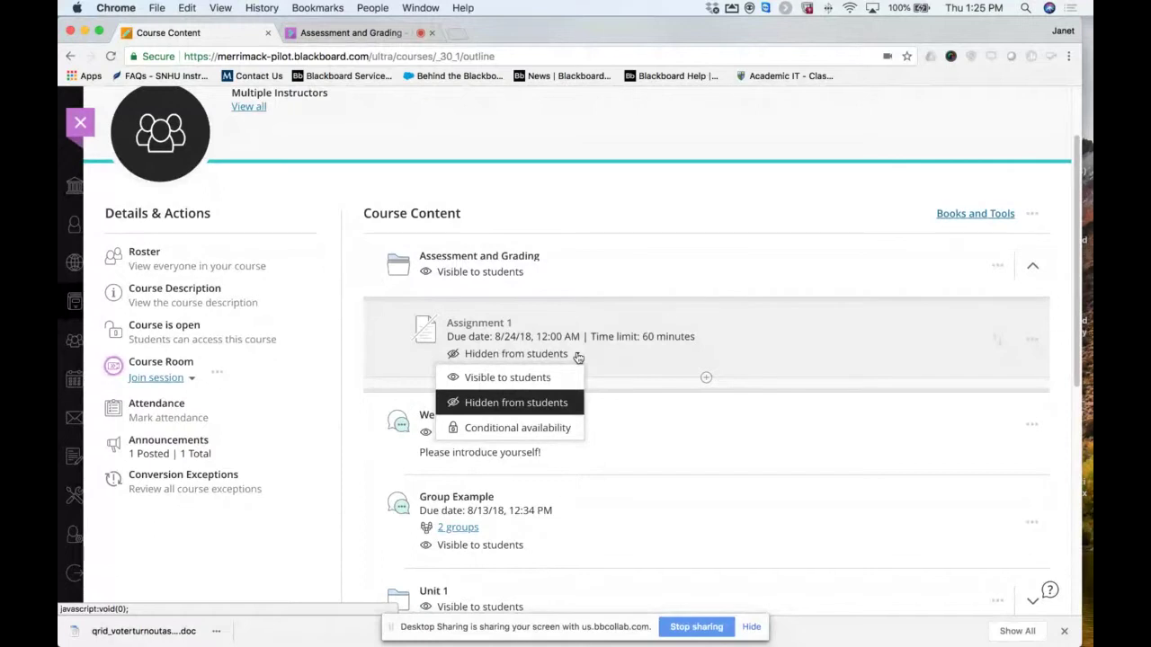
pyautogui.click(537, 378)
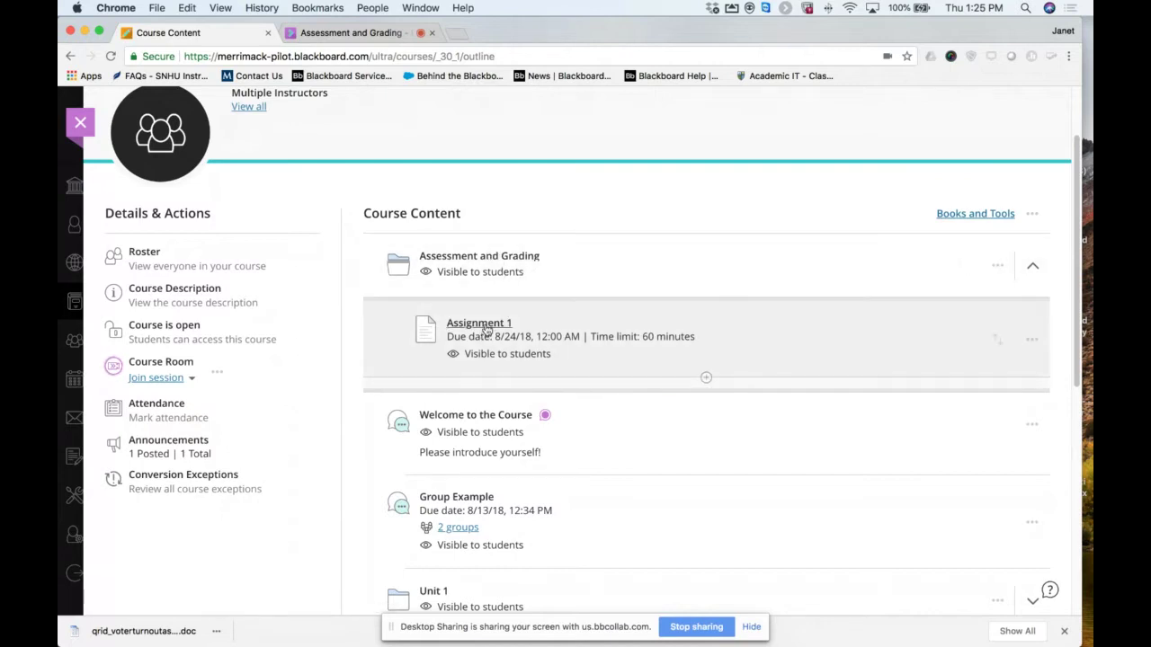
# Create a new test below Assignment 1 in the Assessment and Grading folder.
pyautogui.click(706, 379)
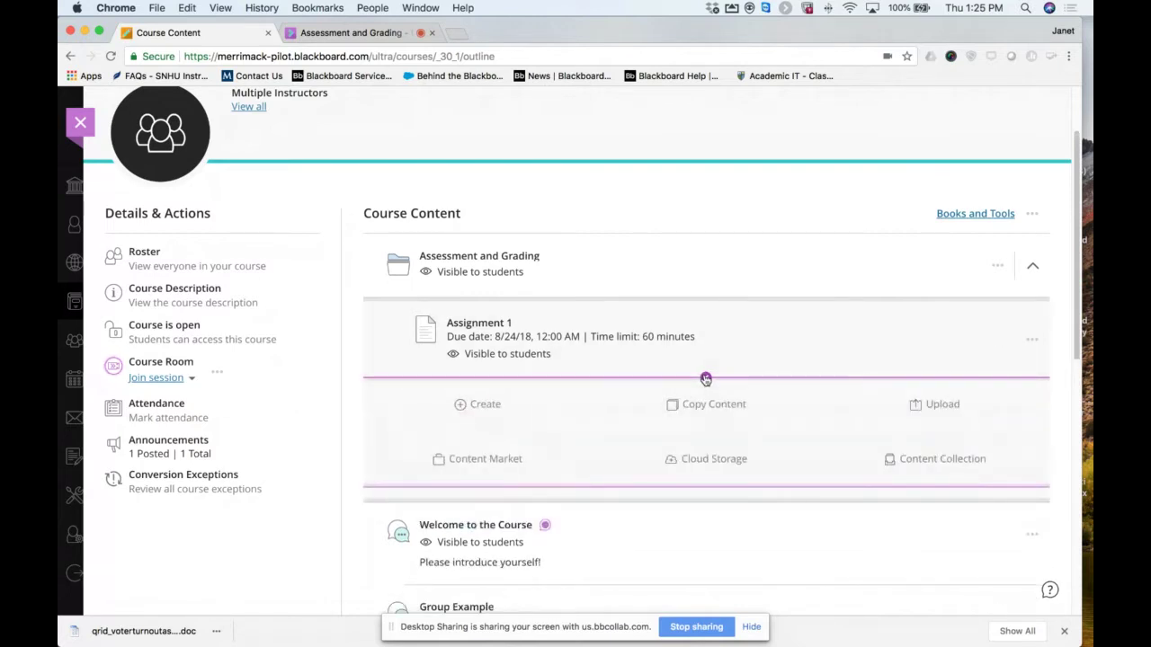
pyautogui.click(486, 405)
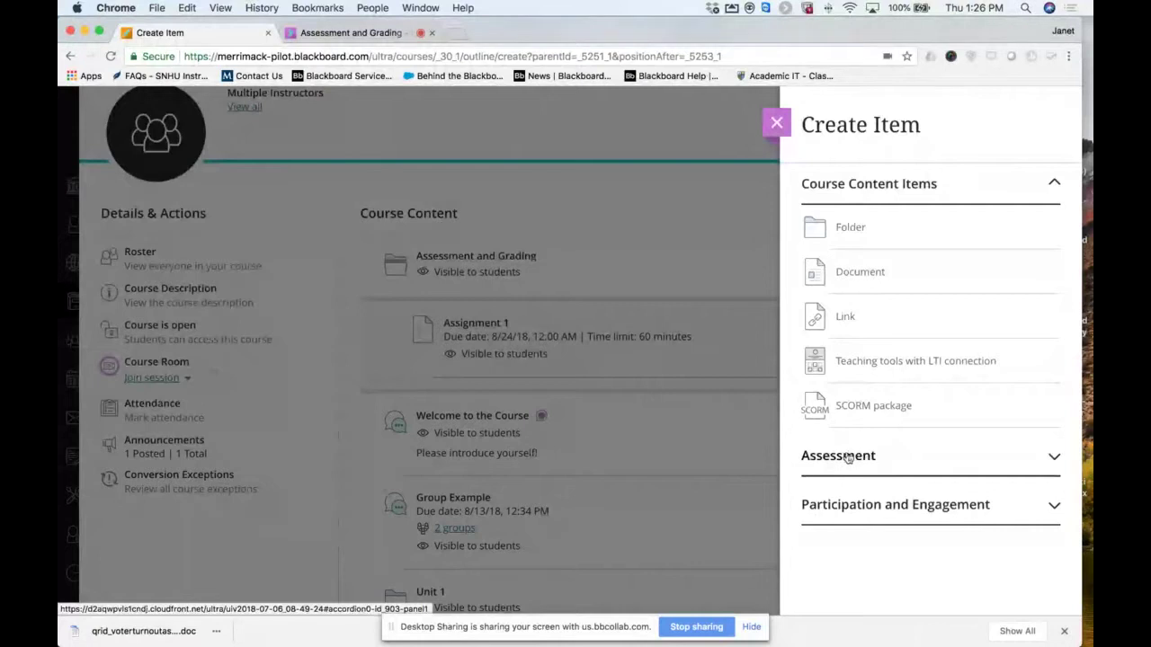
pyautogui.click(1050, 460)
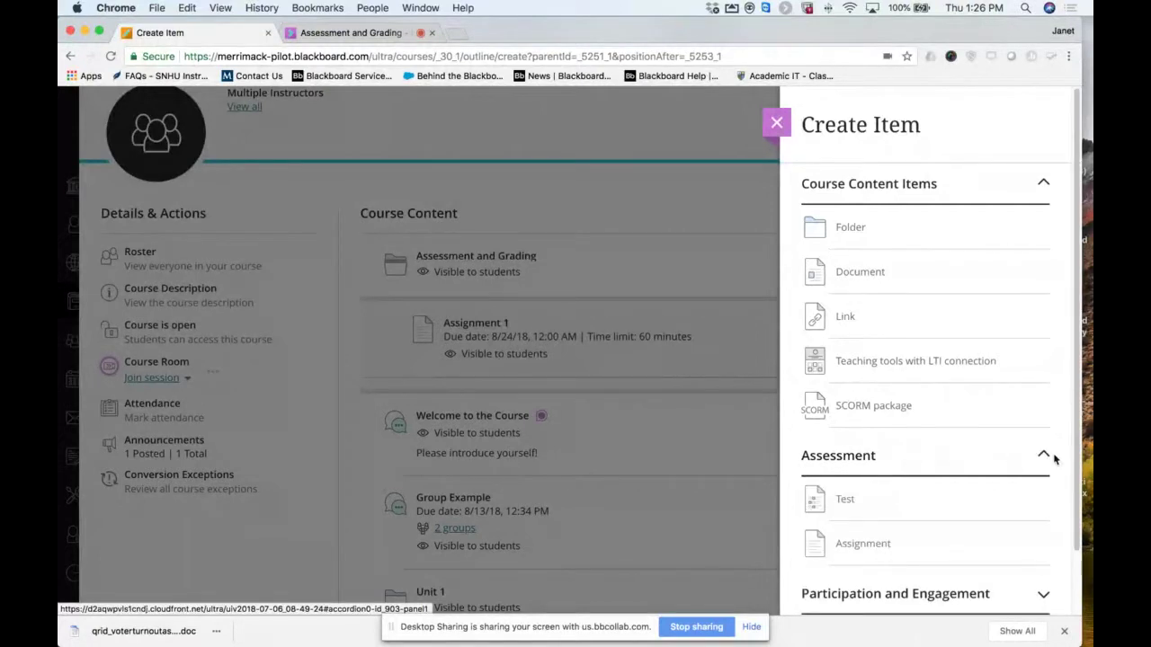
pyautogui.scroll(-1, 1004, 453)
pyautogui.scroll(-1, 1004, 453)
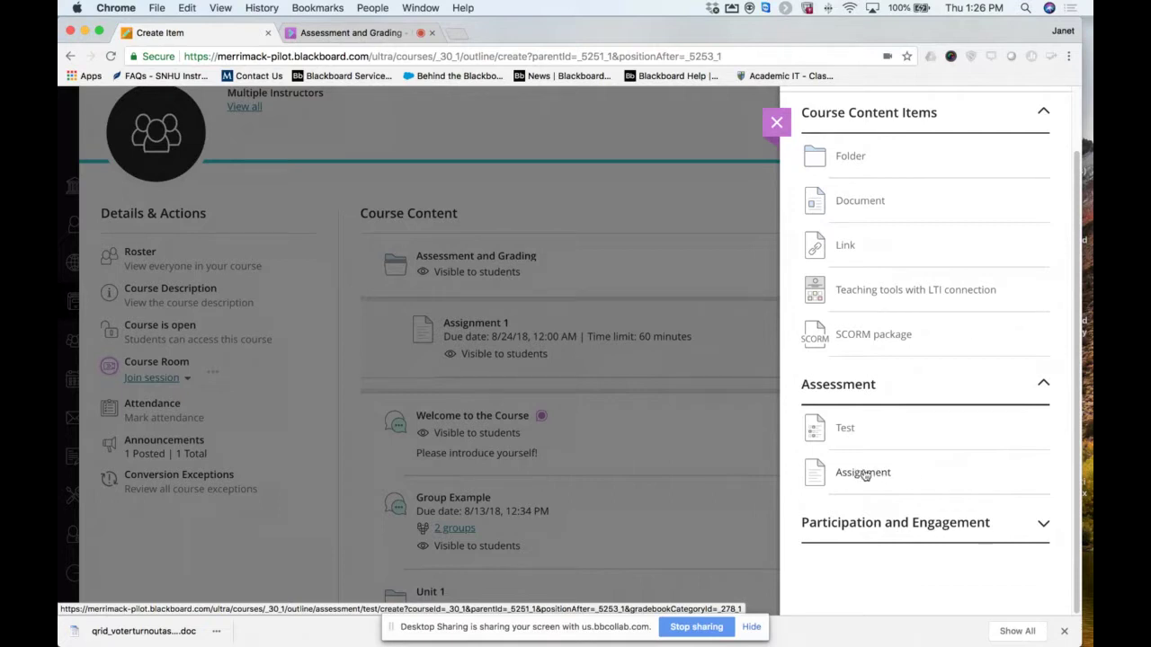
pyautogui.click(843, 429)
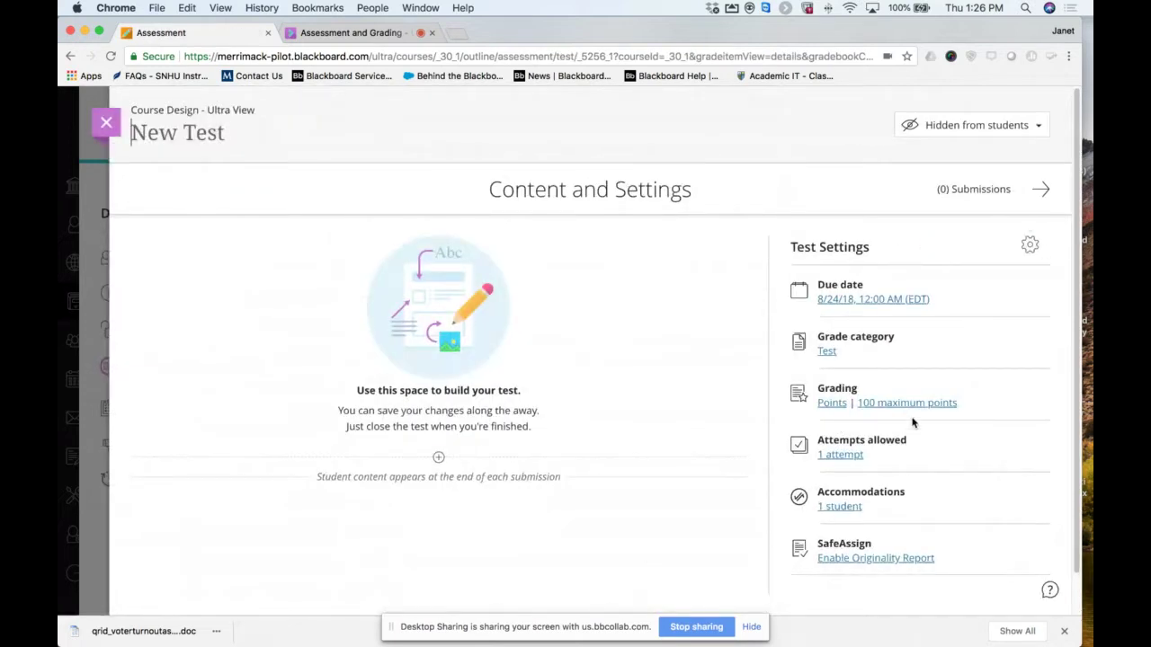
pyautogui.scroll(-1, 673, 502)
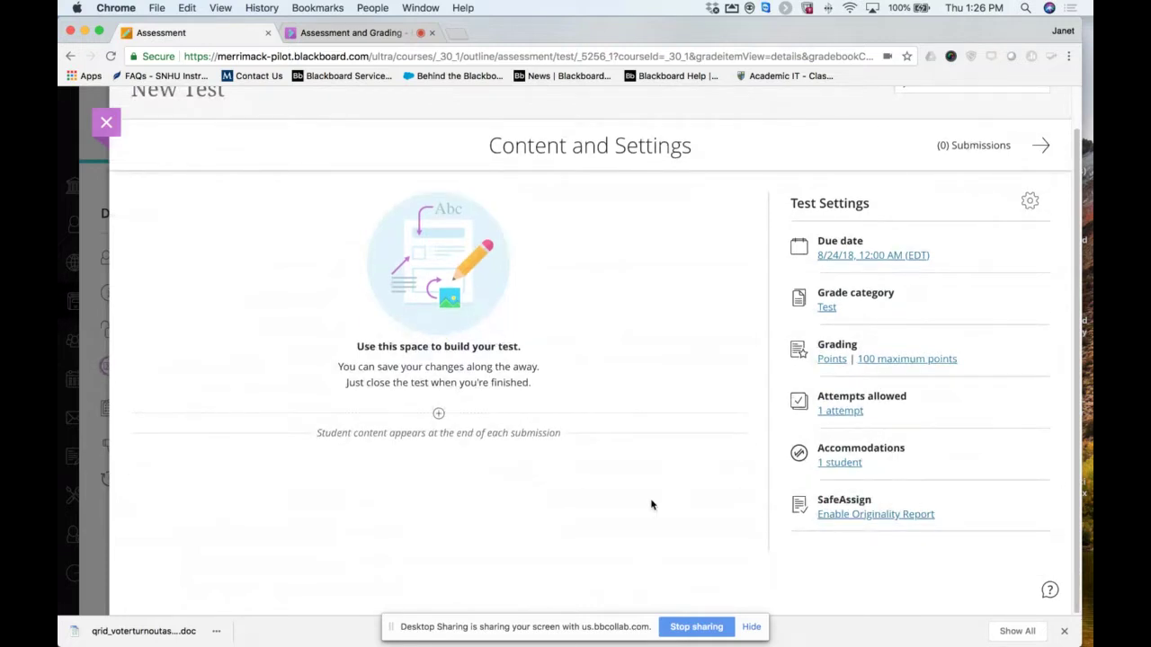
pyautogui.write('8/23/18')
# Reuse the two True/False questions and the Multiple Choice question from Extra Credit Test by copying them into the new test.
pyautogui.click(438, 414)
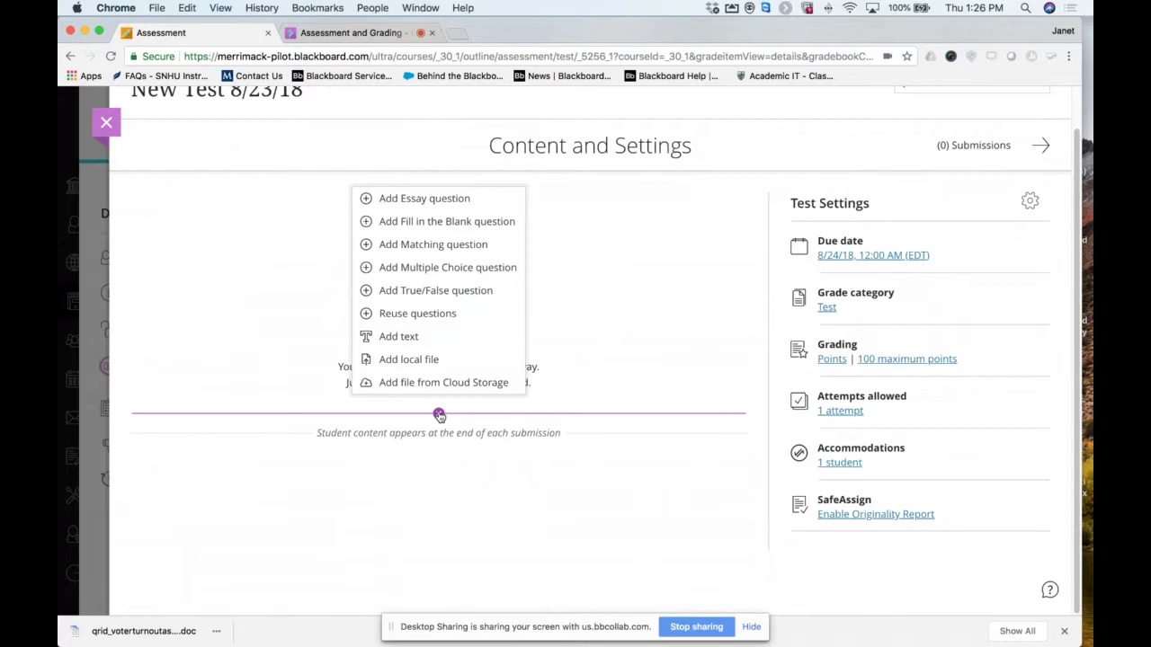
pyautogui.click(402, 320)
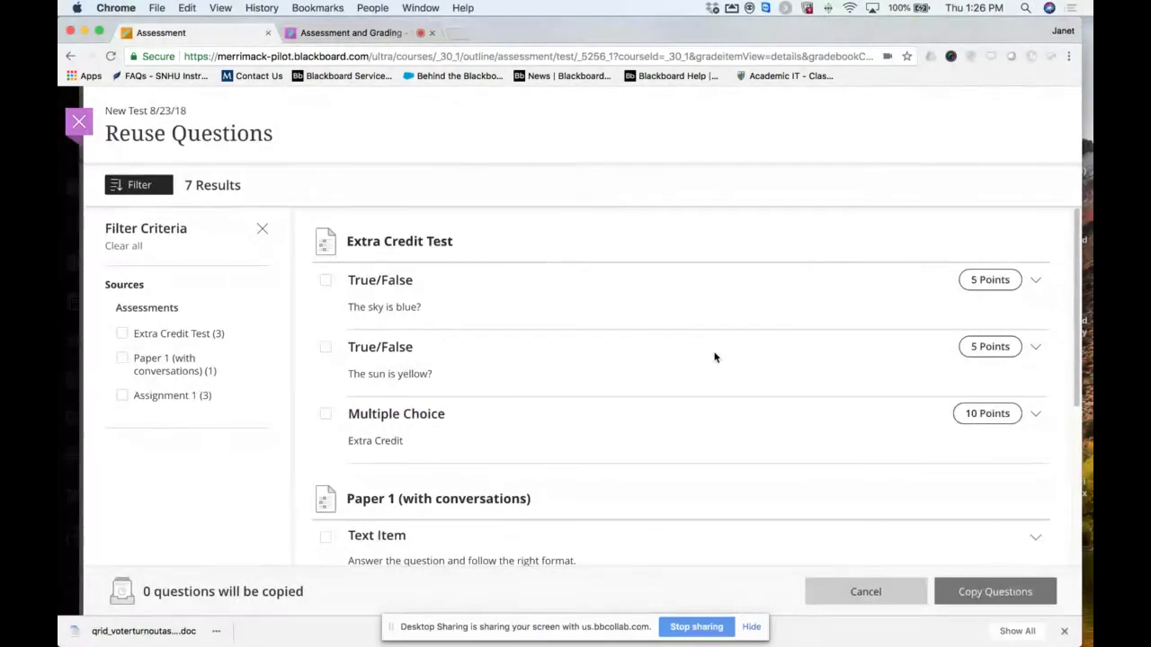
pyautogui.scroll(-2, 717, 359)
pyautogui.scroll(2, 717, 358)
pyautogui.click(325, 279)
pyautogui.click(326, 347)
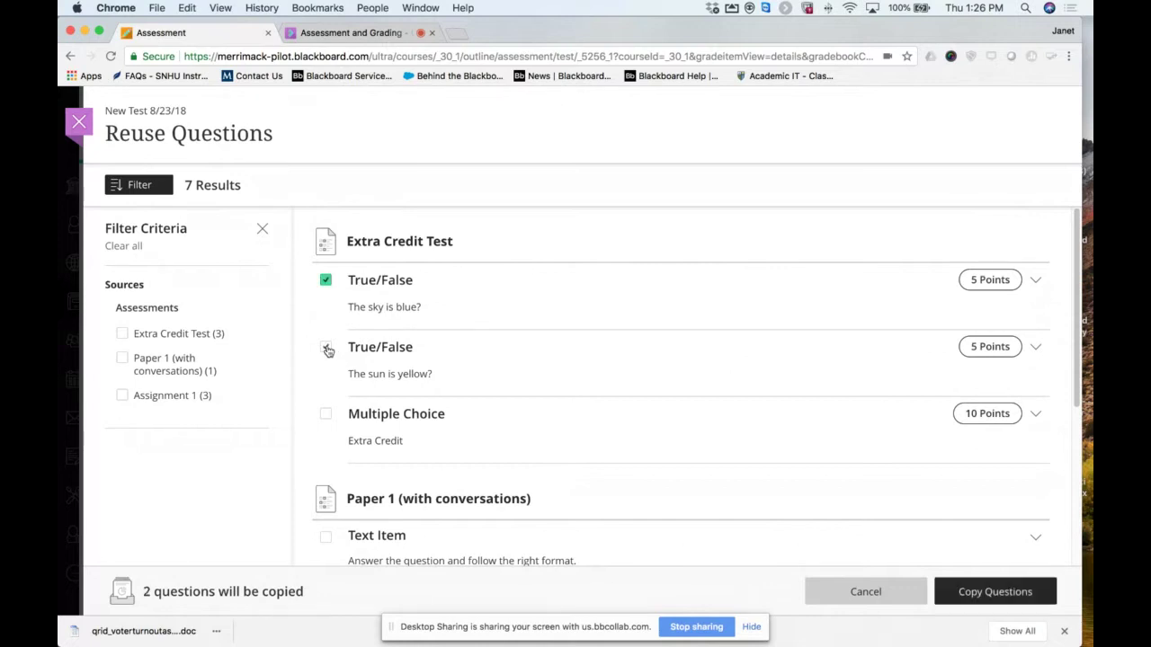
pyautogui.click(326, 416)
pyautogui.scroll(-2, 502, 420)
pyautogui.scroll(-4, 502, 419)
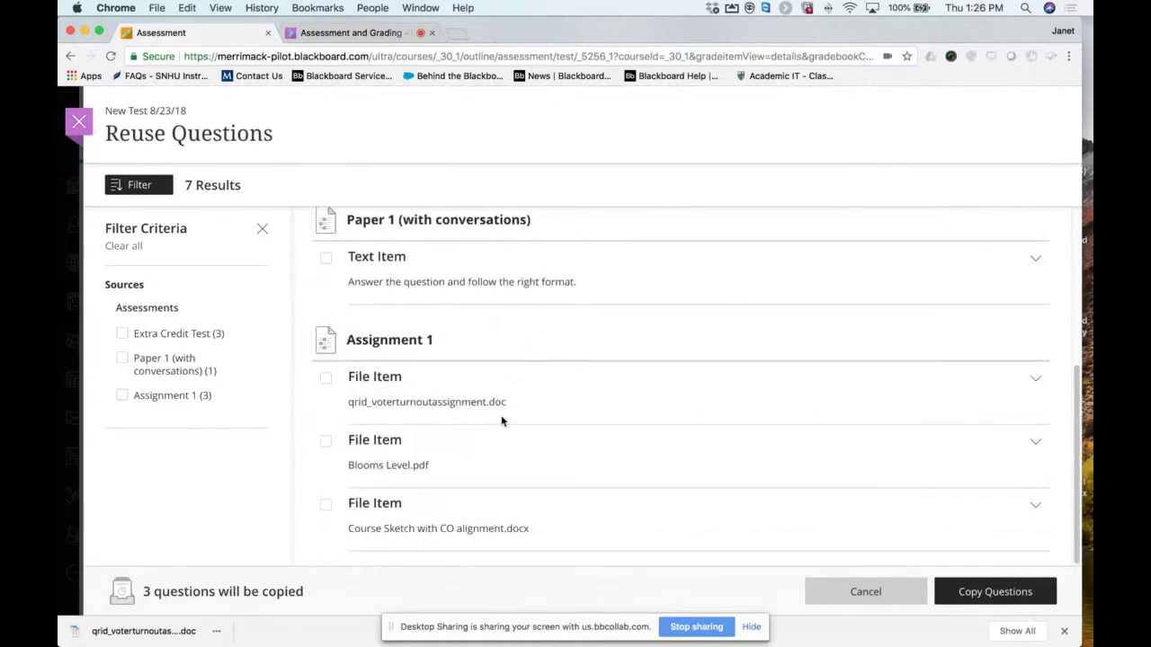
pyautogui.click(1000, 590)
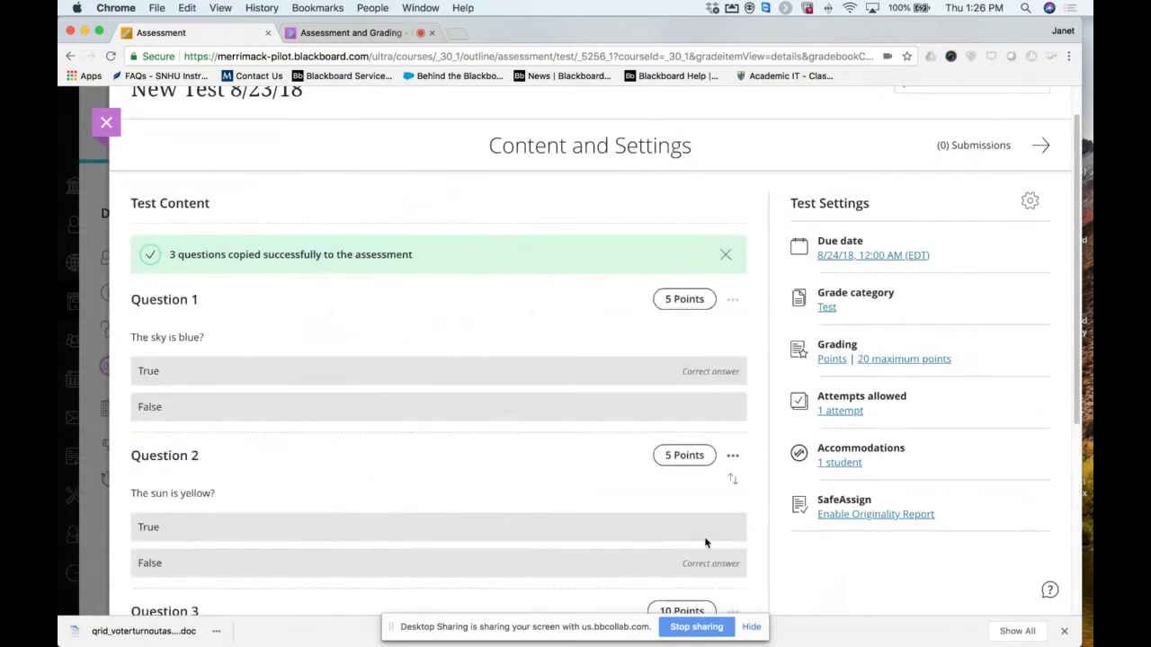
# Review the three copied questions and the test settings, including the grade category choices and additional tools, keeping Test as the grade category.
pyautogui.scroll(-5, 706, 543)
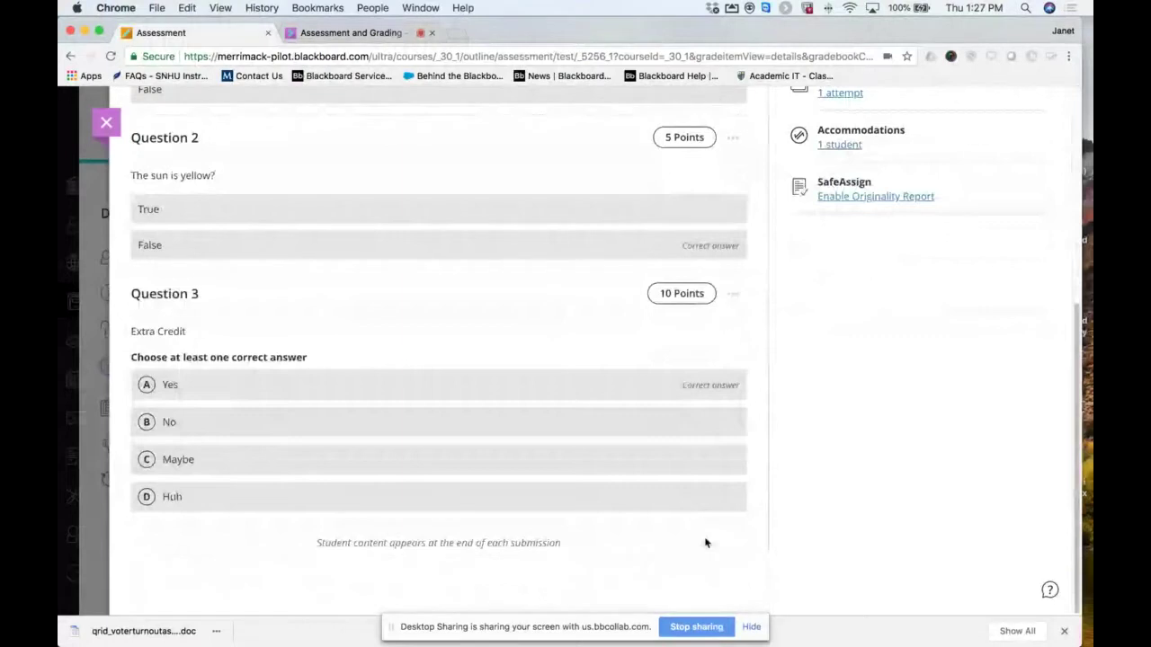
pyautogui.scroll(5, 706, 543)
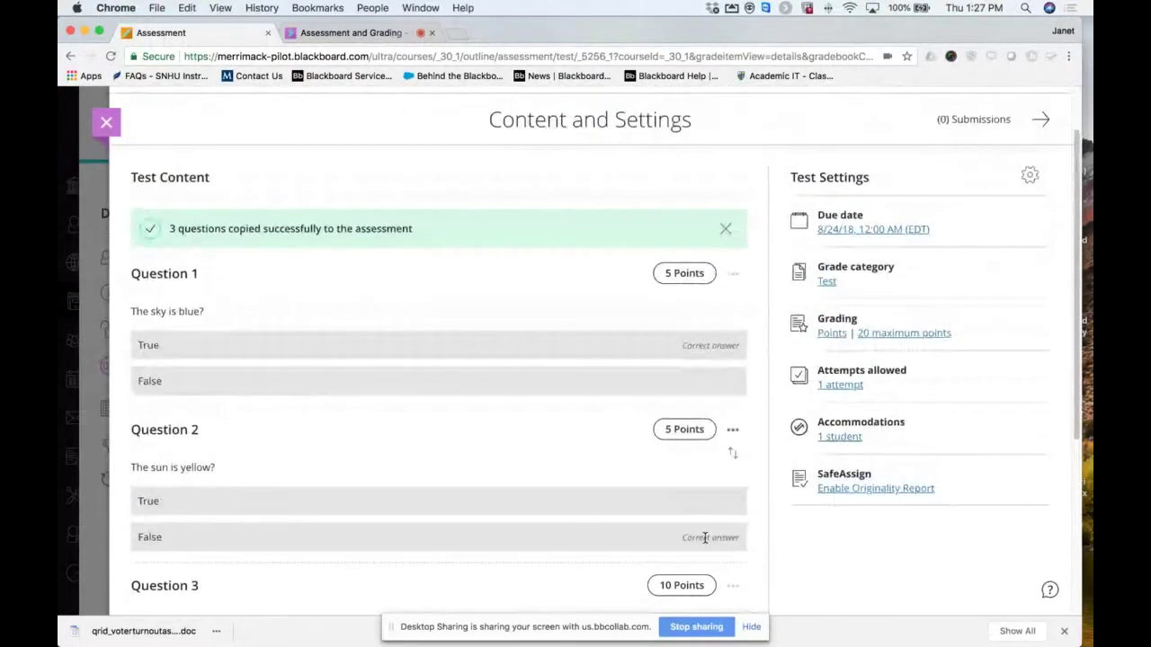
pyautogui.scroll(1, 705, 537)
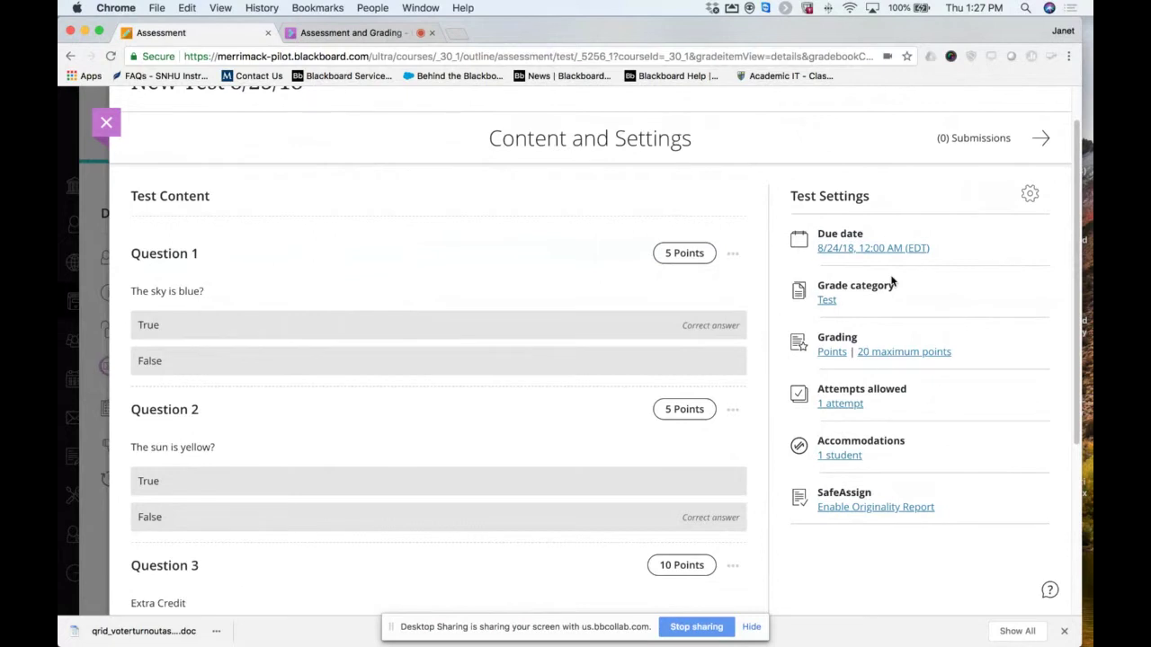
pyautogui.click(828, 303)
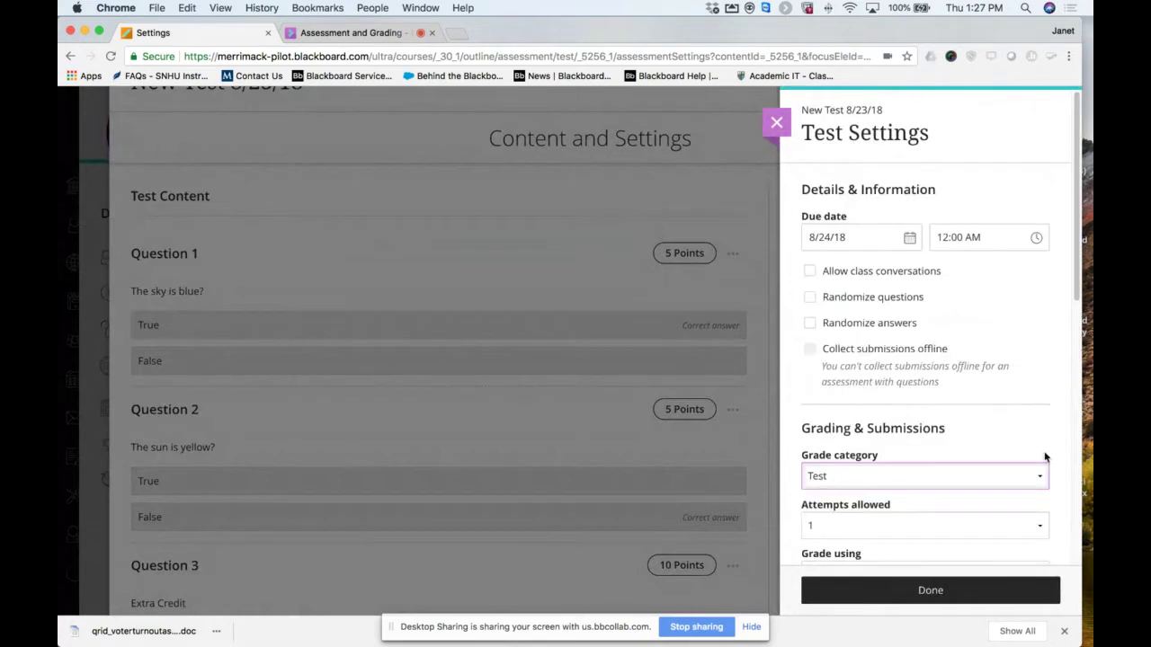
pyautogui.scroll(-2, 1034, 439)
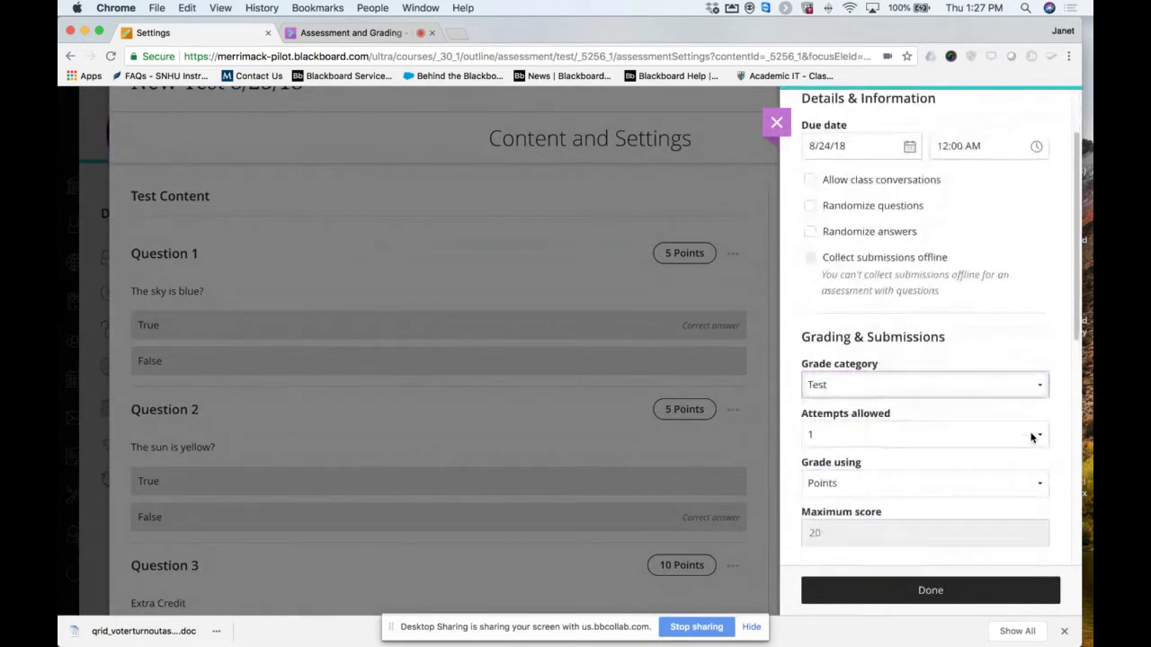
pyautogui.click(1039, 385)
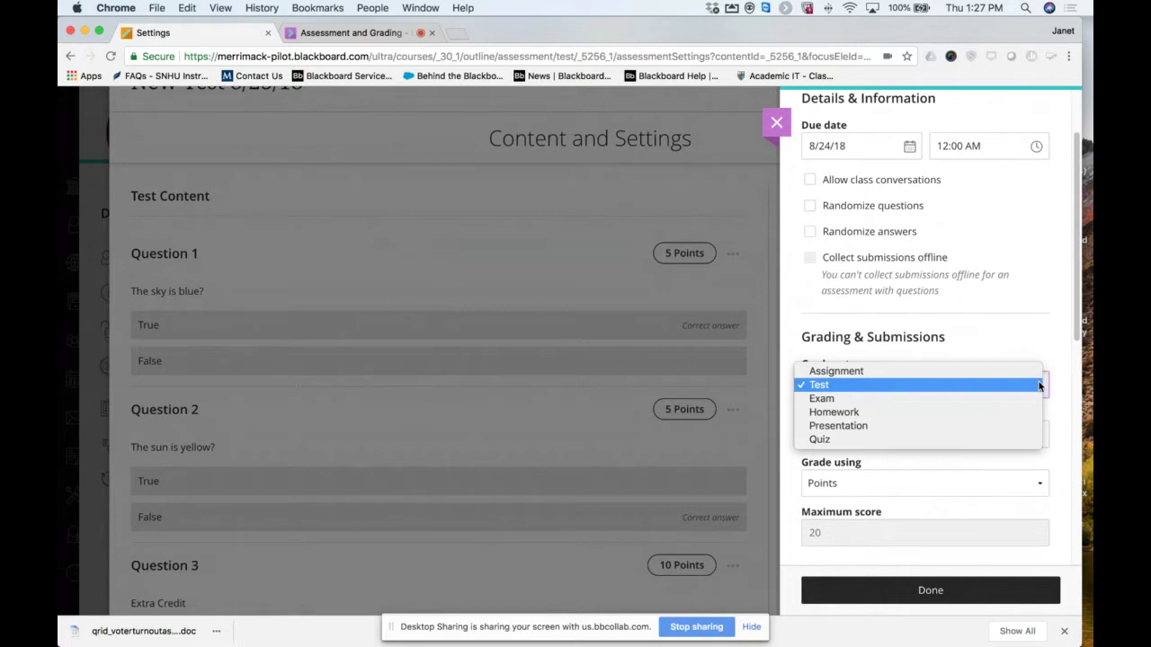
pyautogui.click(1055, 359)
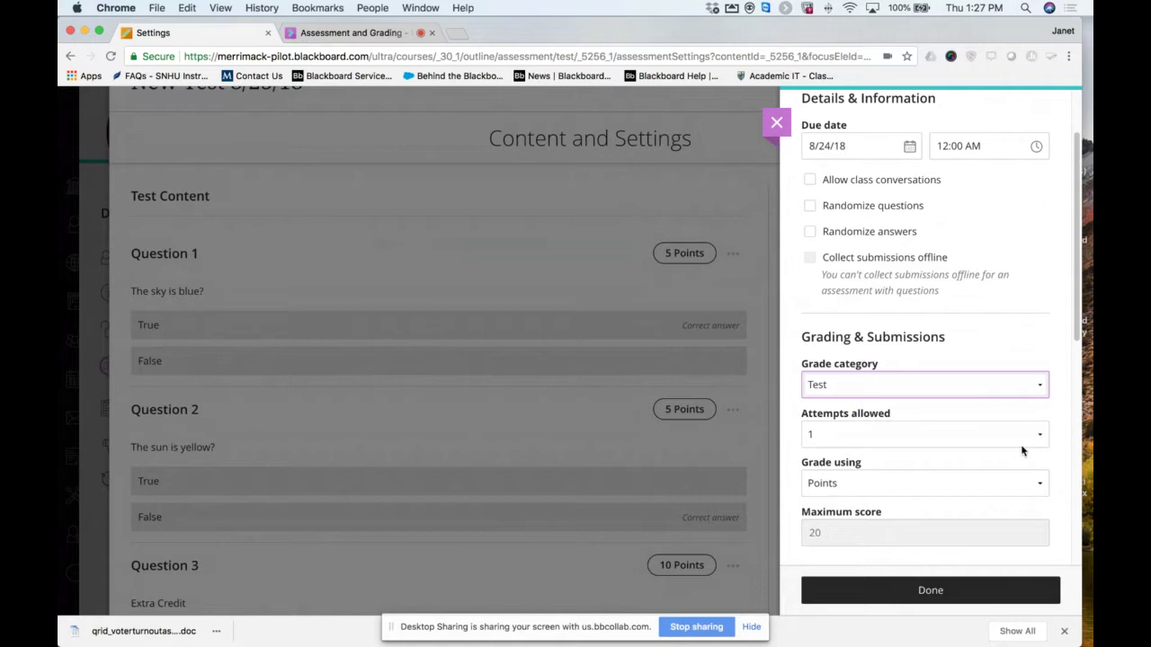
pyautogui.scroll(-5, 1058, 485)
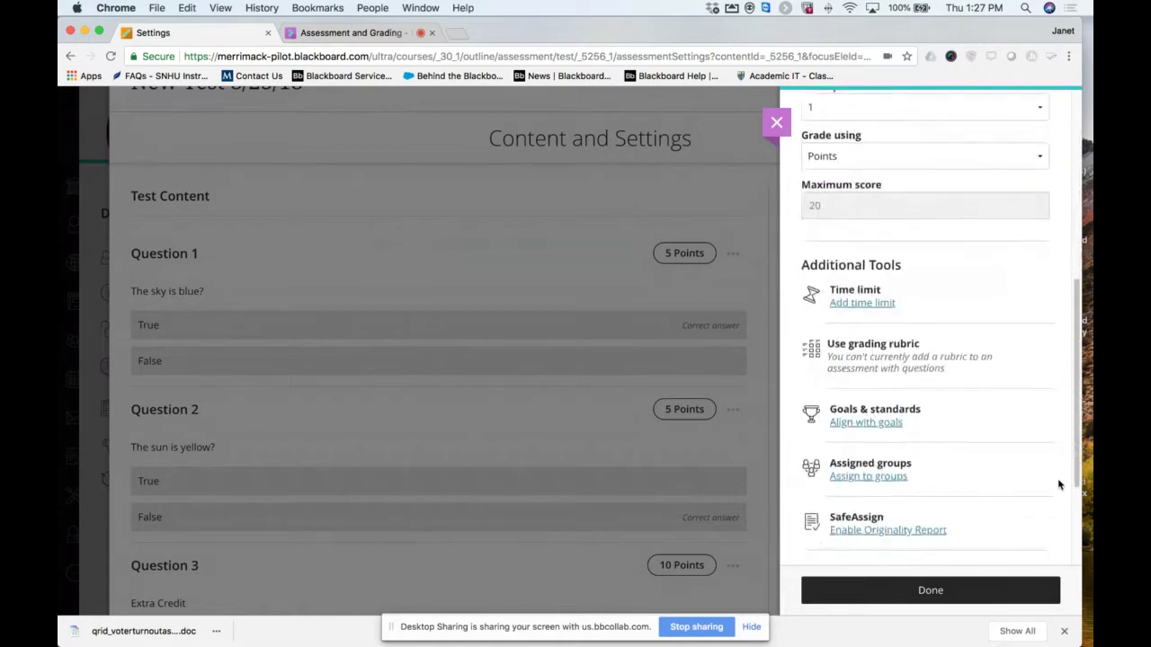
pyautogui.scroll(-2, 1058, 484)
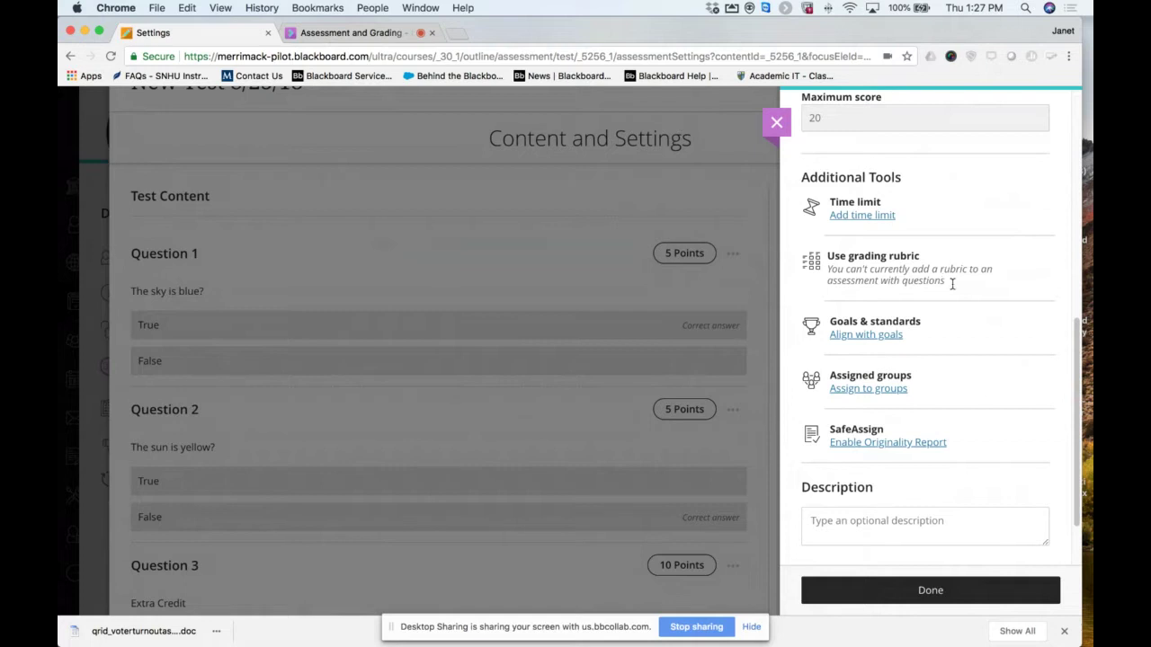
pyautogui.scroll(-2, 948, 497)
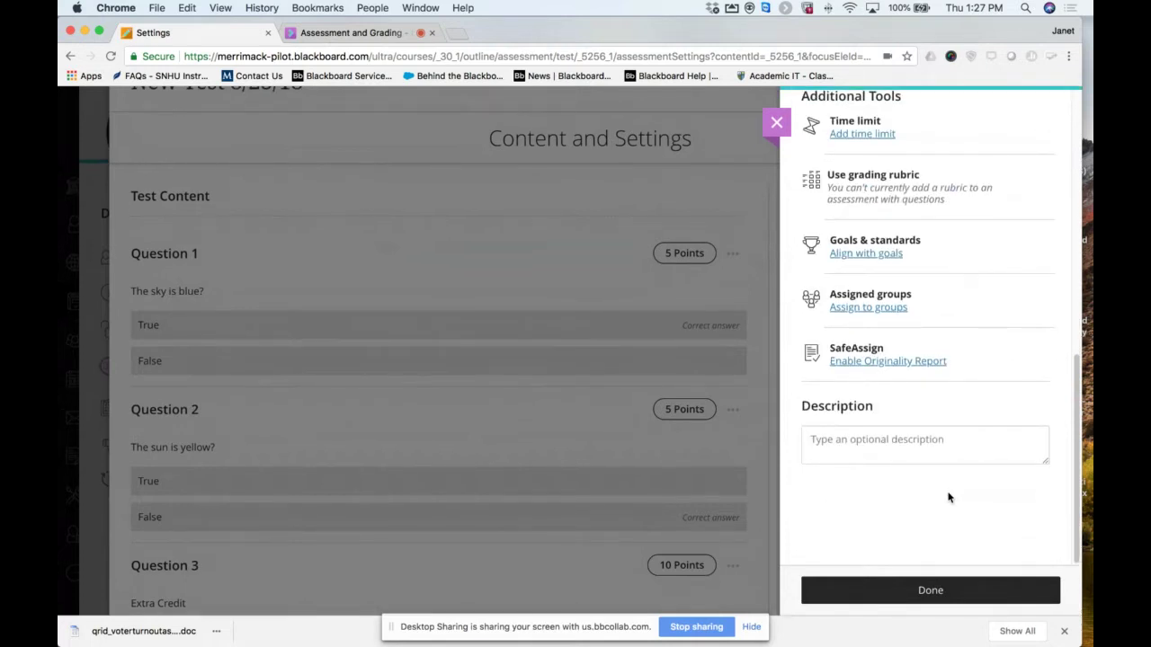
pyautogui.click(946, 597)
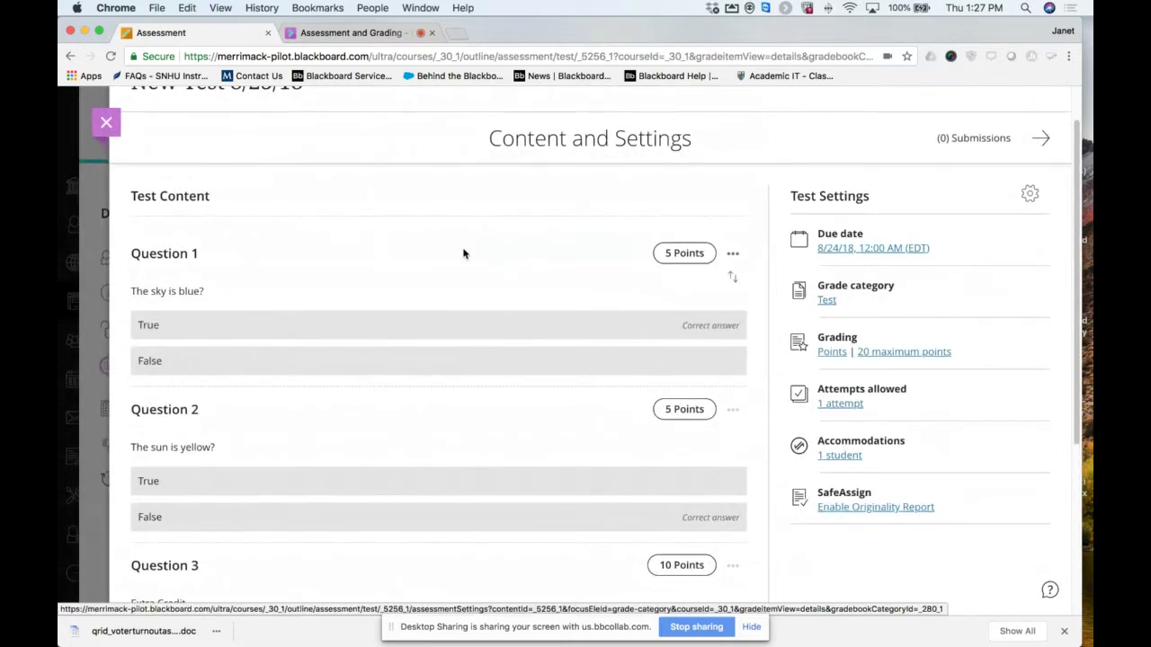
# Return to the course content and make New Test 8/23/18 visible to students.
pyautogui.click(106, 122)
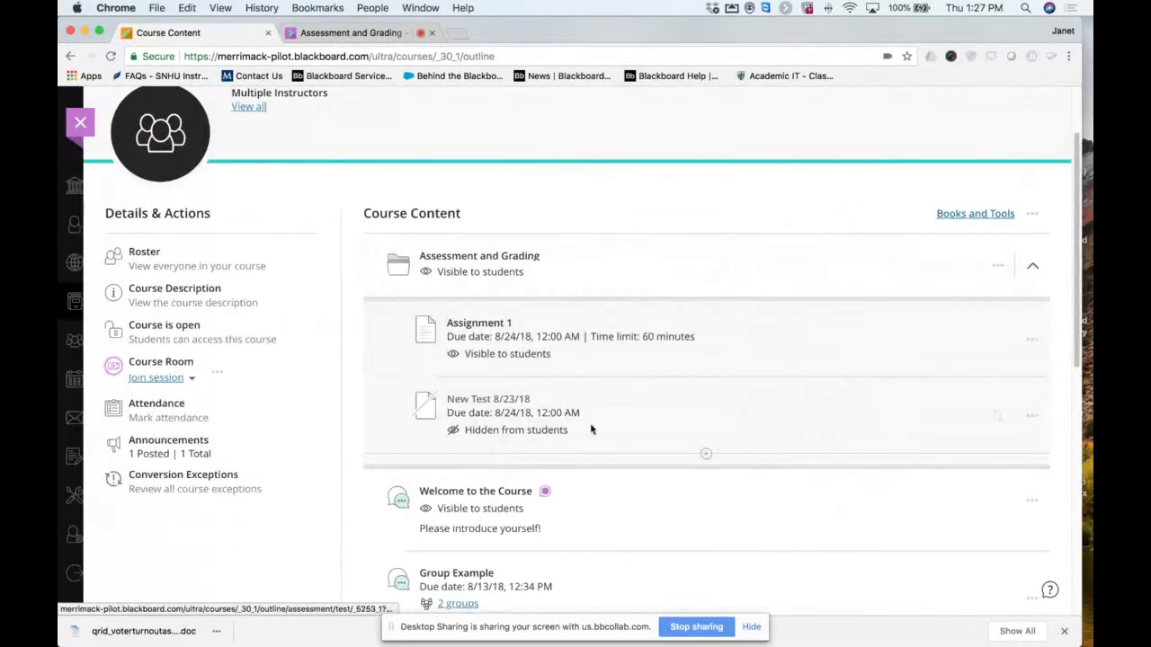
pyautogui.click(578, 433)
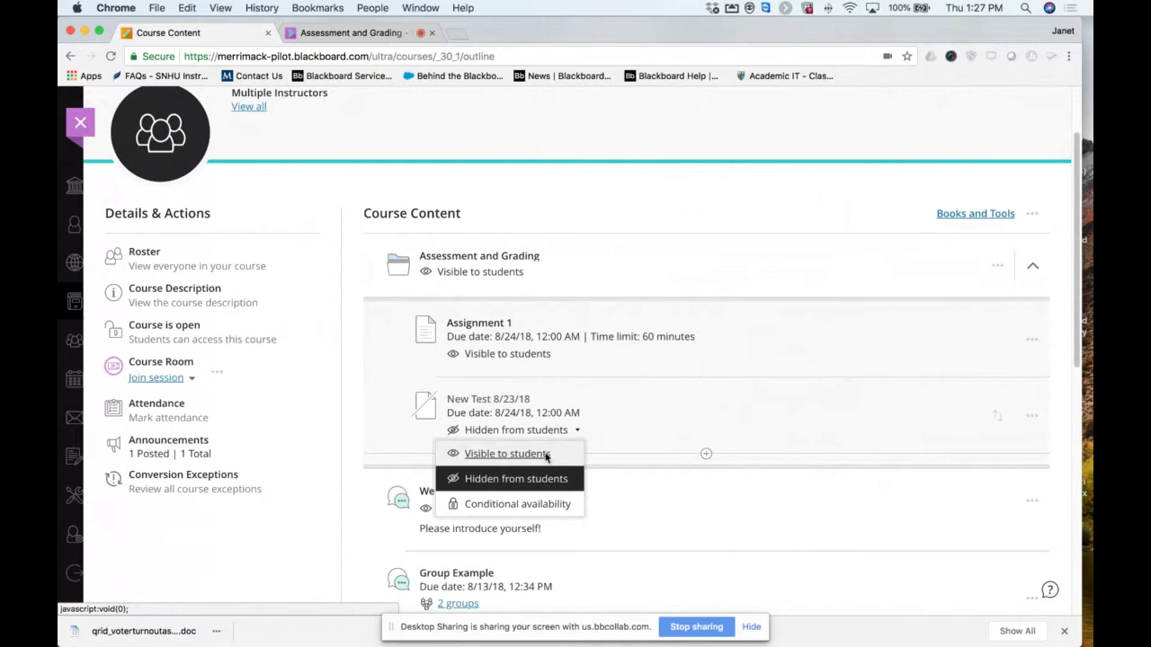
pyautogui.click(546, 452)
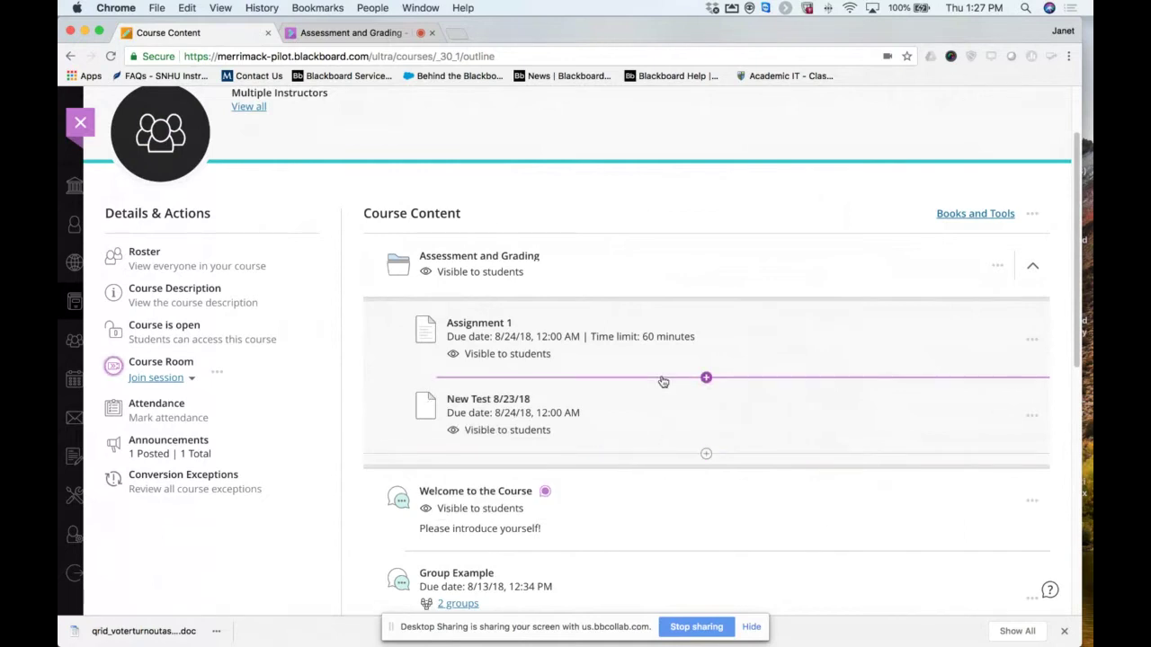
# Look briefly at Assignment 1, and create a new assignment below New Test 8/23/18 in the Assessment and Grading folder.
pyautogui.click(497, 323)
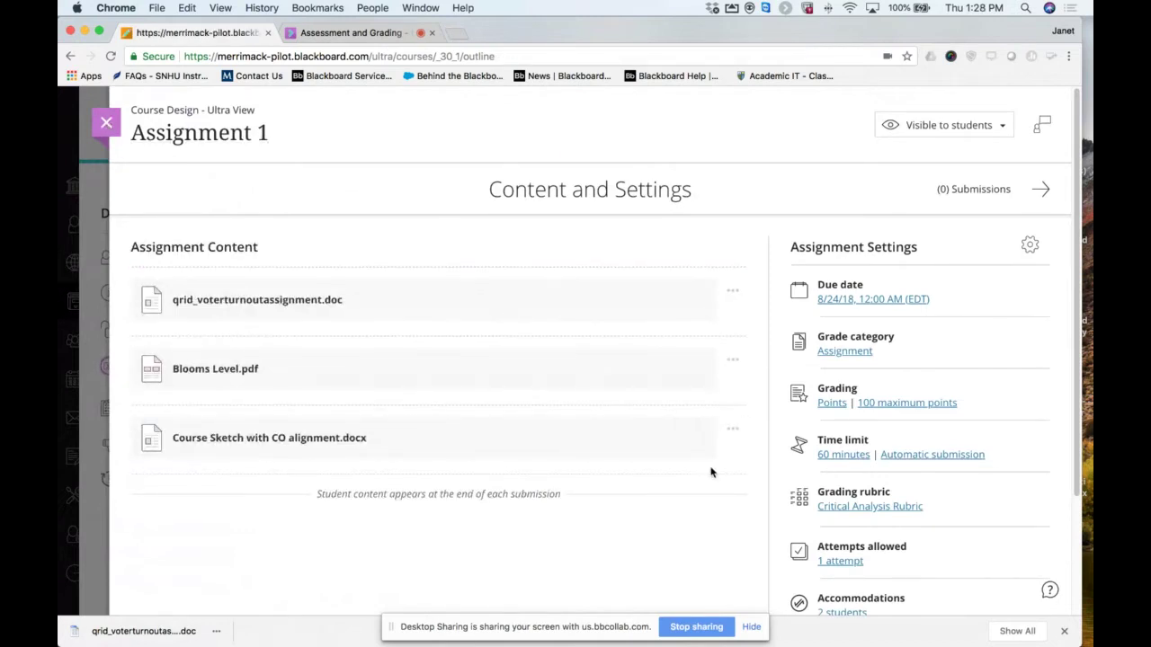
pyautogui.press('Escape')
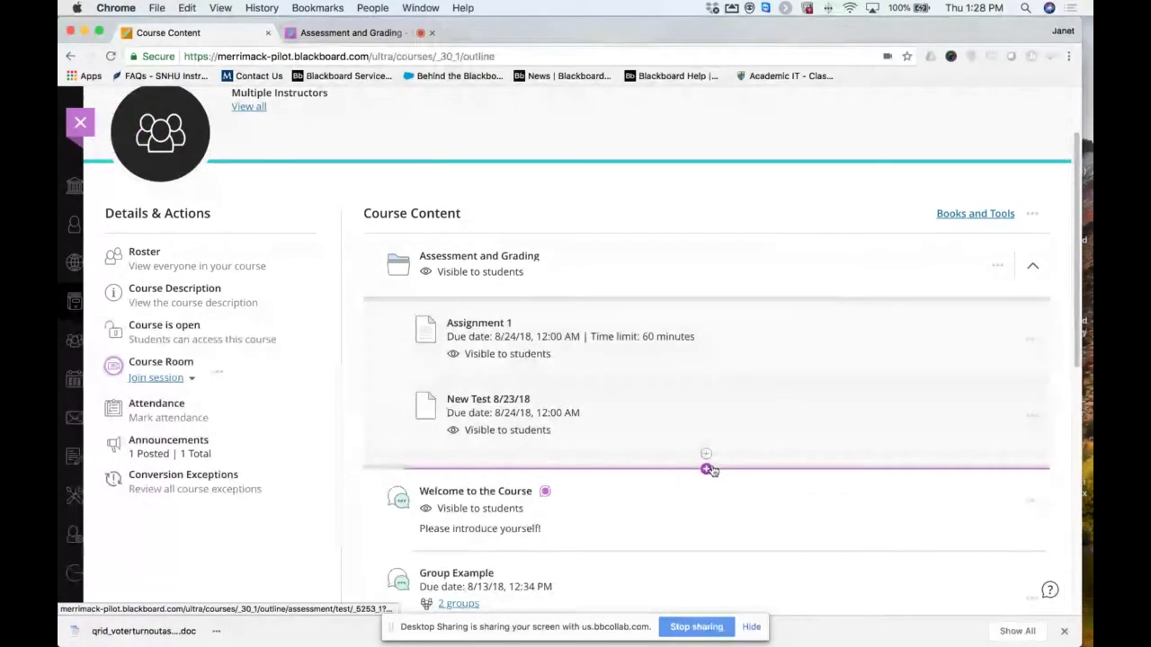
pyautogui.click(706, 468)
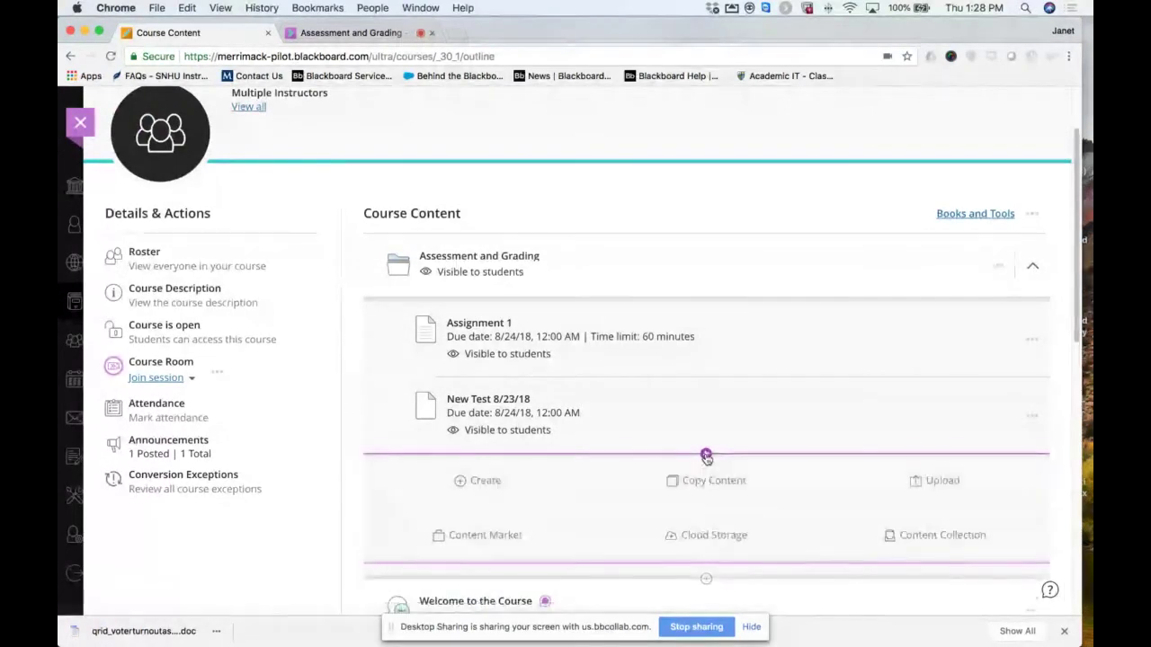
pyautogui.click(506, 481)
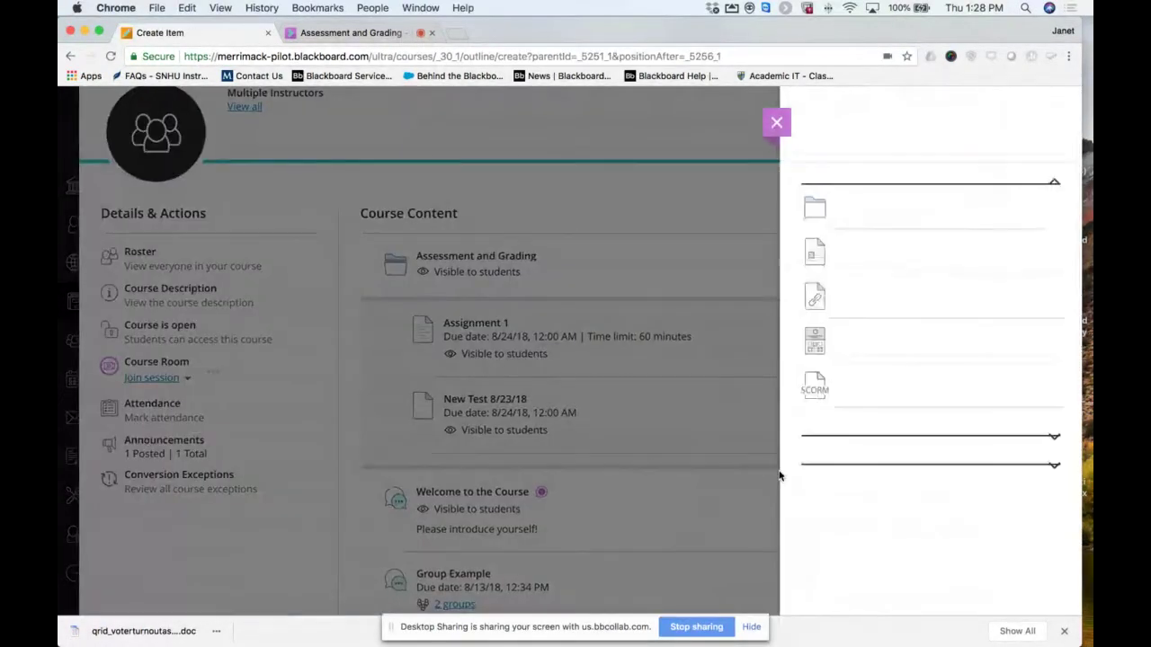
pyautogui.click(1055, 460)
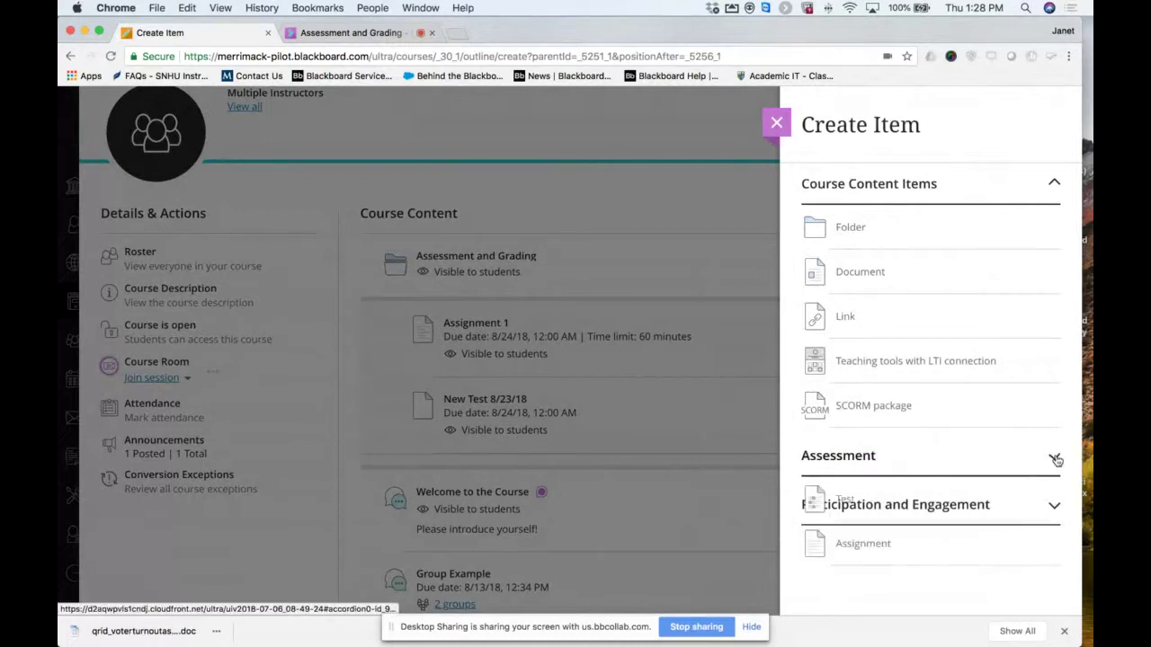
pyautogui.click(877, 545)
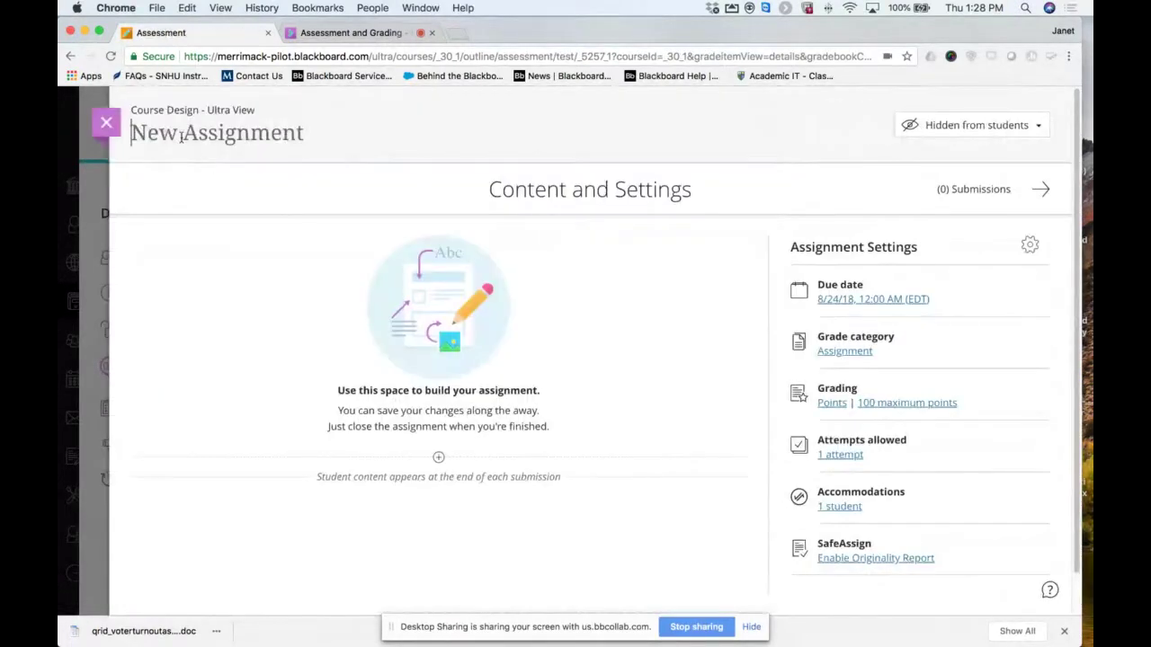
# Name the new assignment "Assignment with rubric".
pyautogui.click(311, 132)
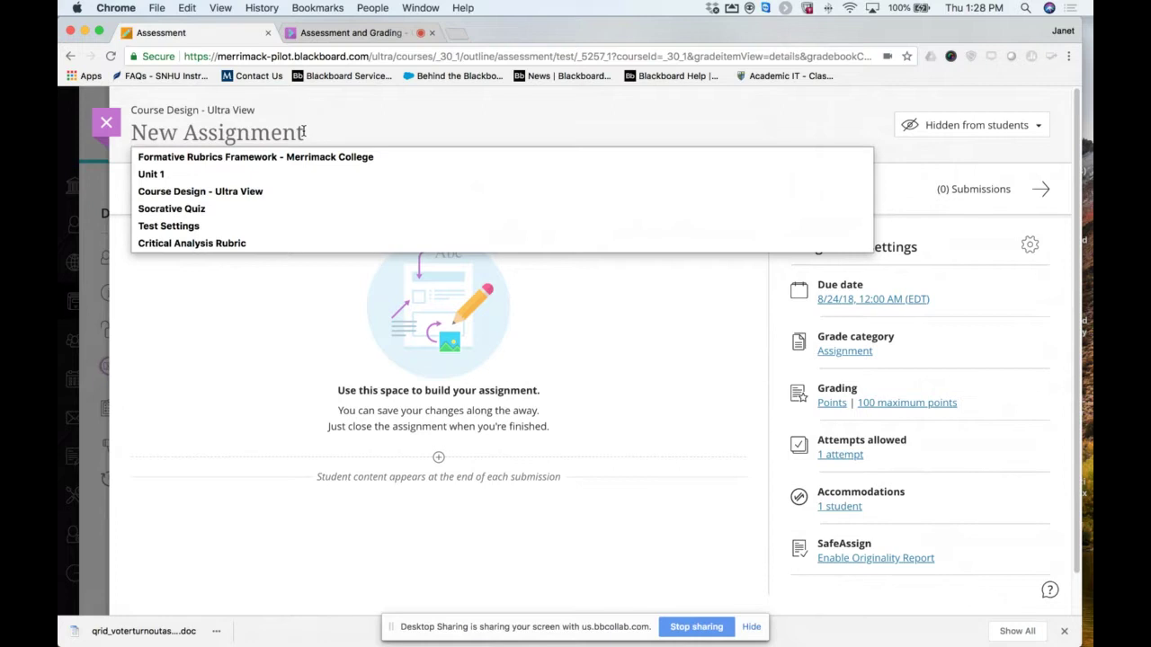
pyautogui.write('Ass')
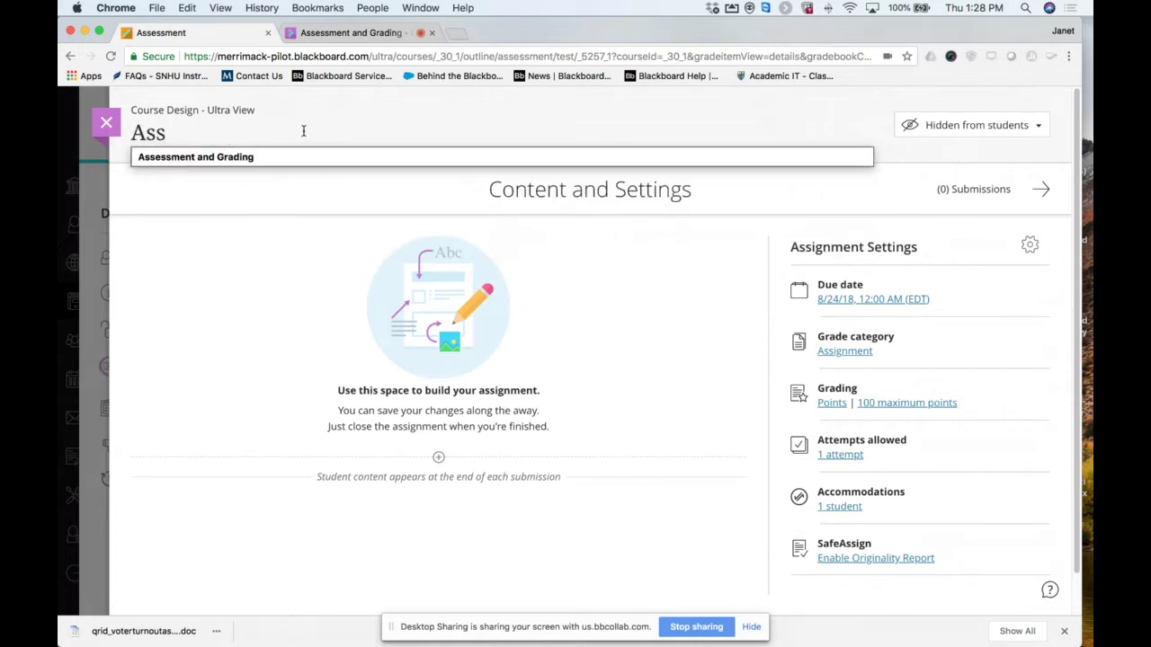
pyautogui.write('ignment')
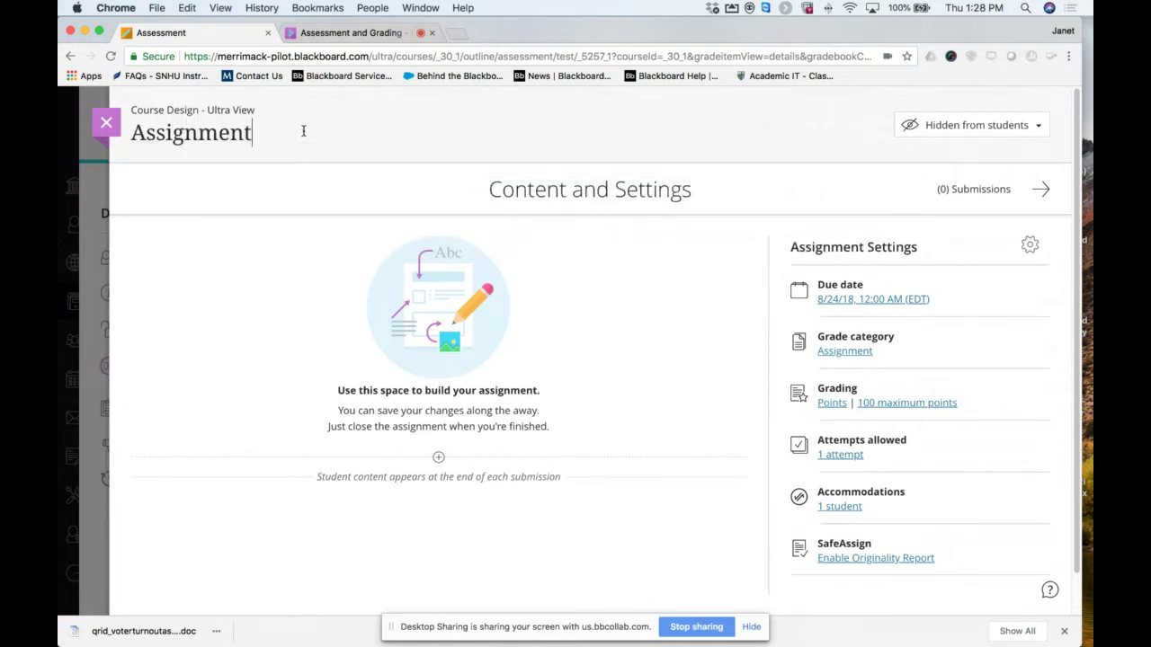
pyautogui.write(' with rubric')
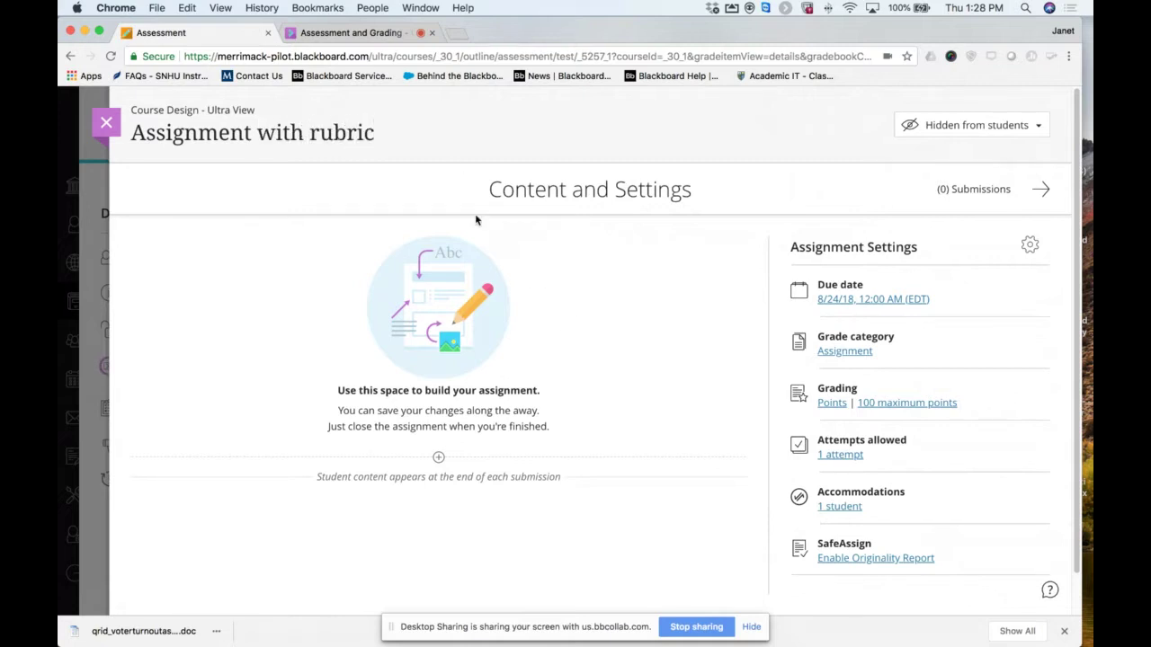
# Add the file Blooms Level.pdf from cloud storage to the assignment content and save it.
pyautogui.scroll(-1, 746, 411)
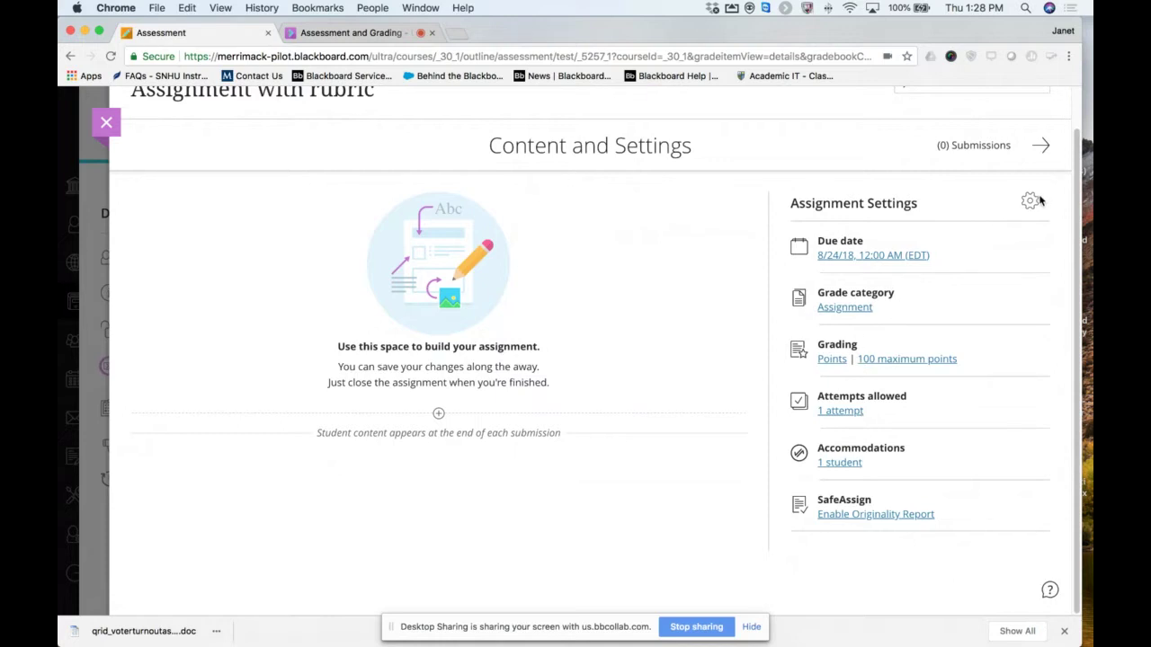
pyautogui.click(439, 414)
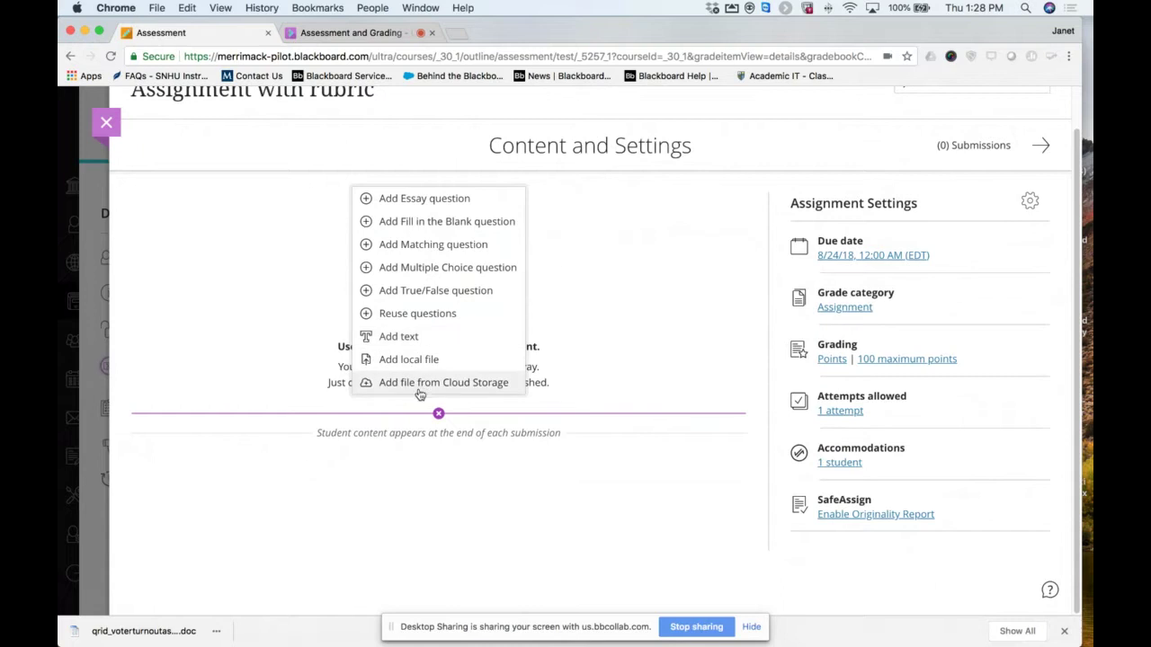
pyautogui.click(423, 385)
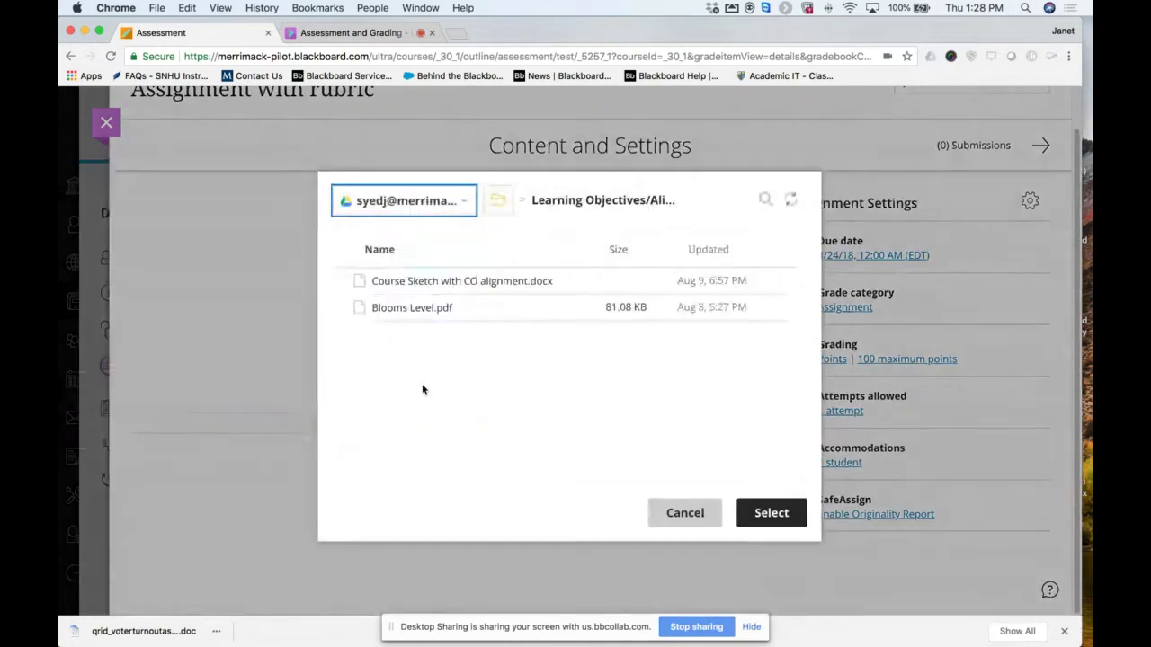
pyautogui.click(421, 310)
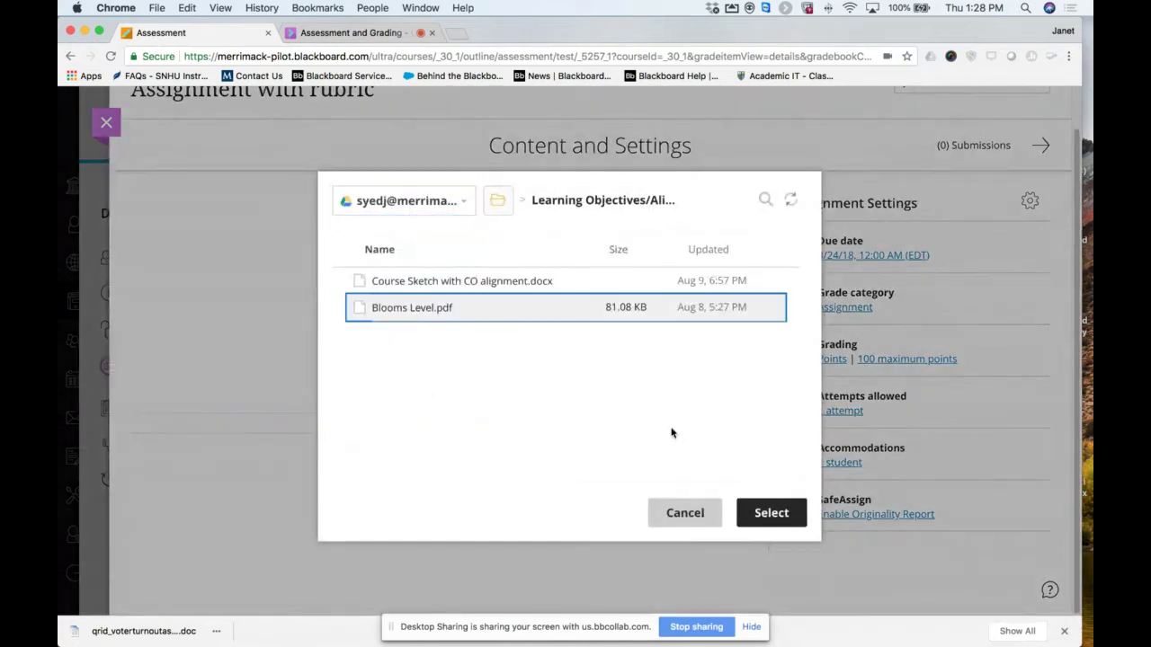
pyautogui.click(771, 514)
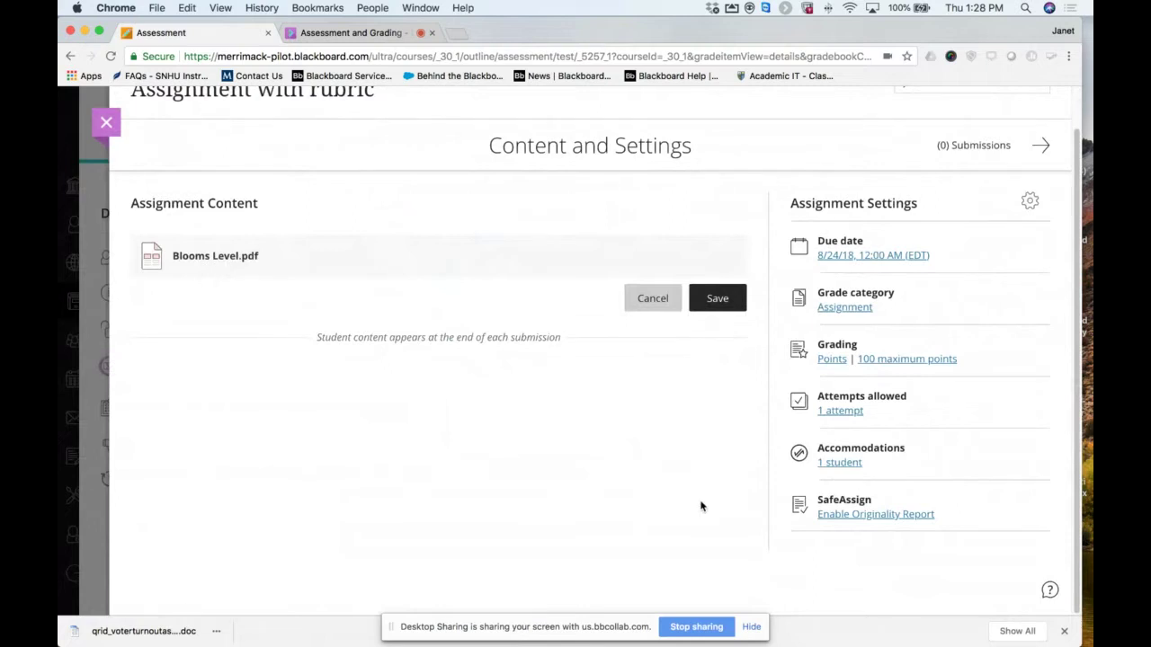
pyautogui.click(720, 304)
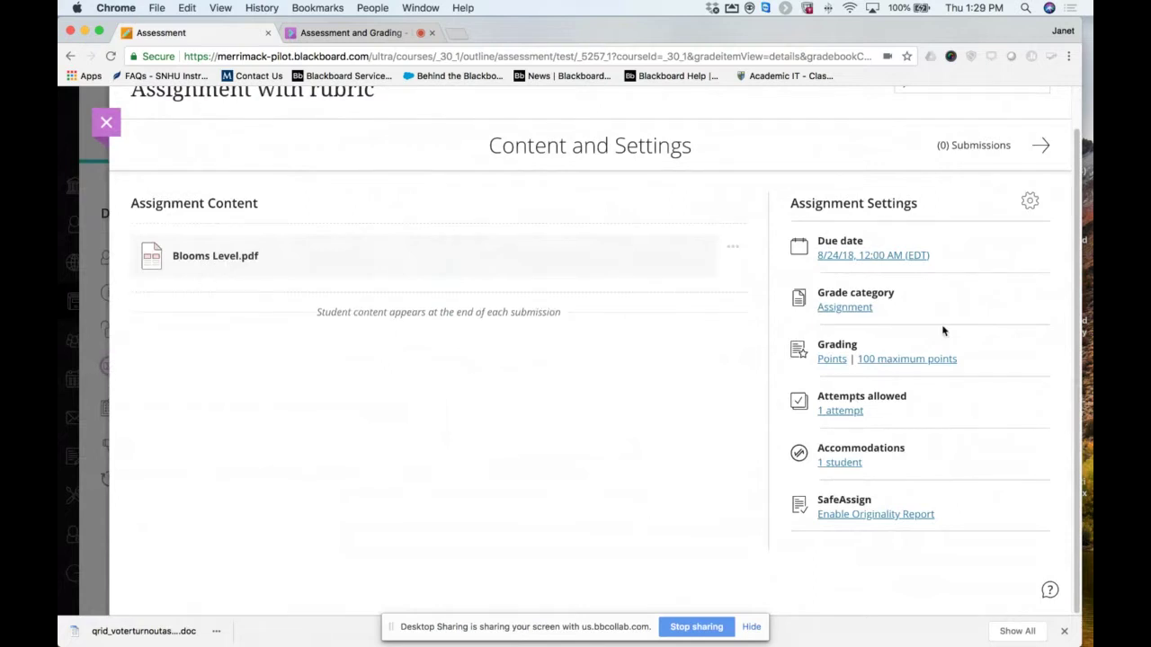
# Start a new grading rubric from the settings of the assignment "Assignment with rubric".
pyautogui.click(1029, 201)
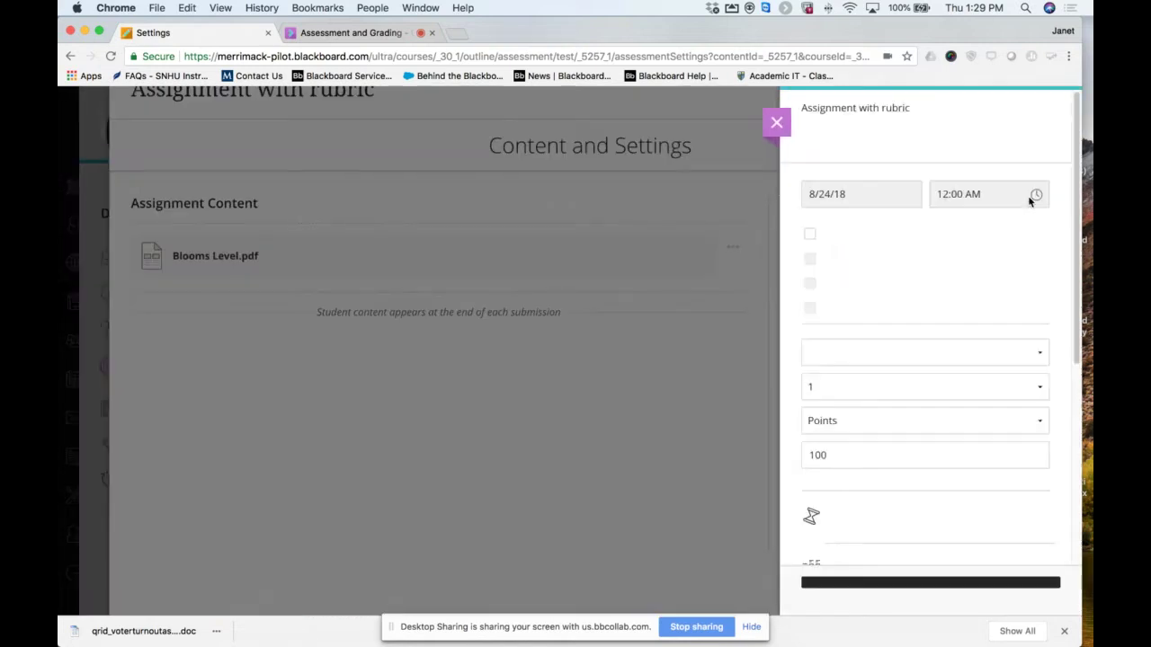
pyautogui.scroll(-3, 972, 430)
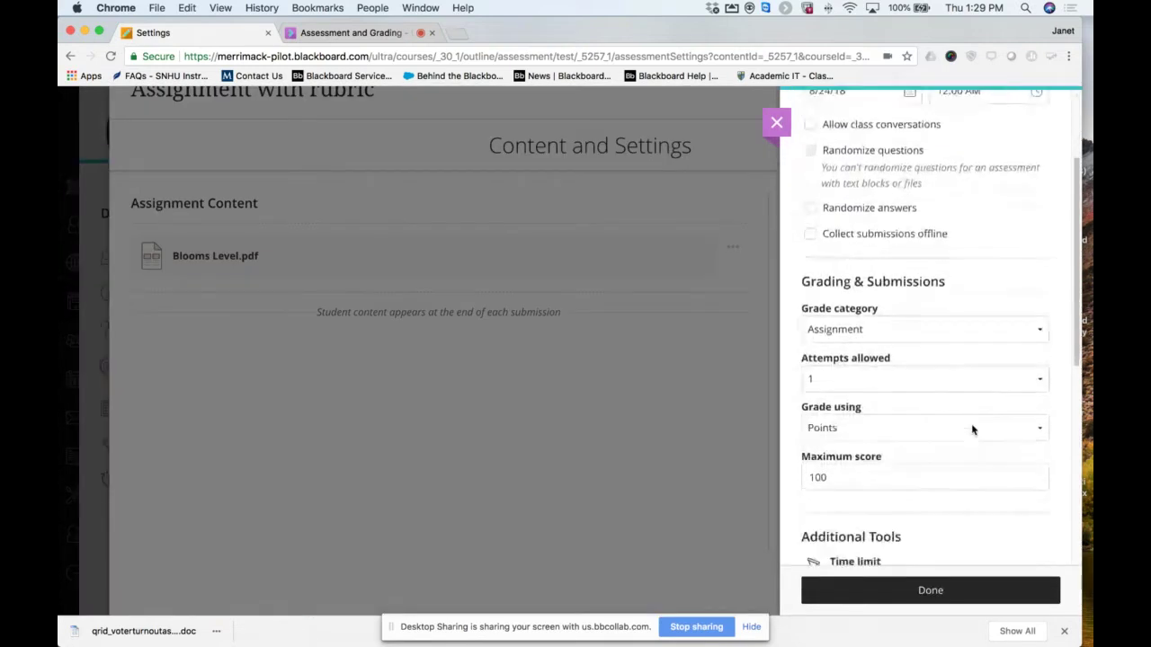
pyautogui.scroll(-8, 970, 429)
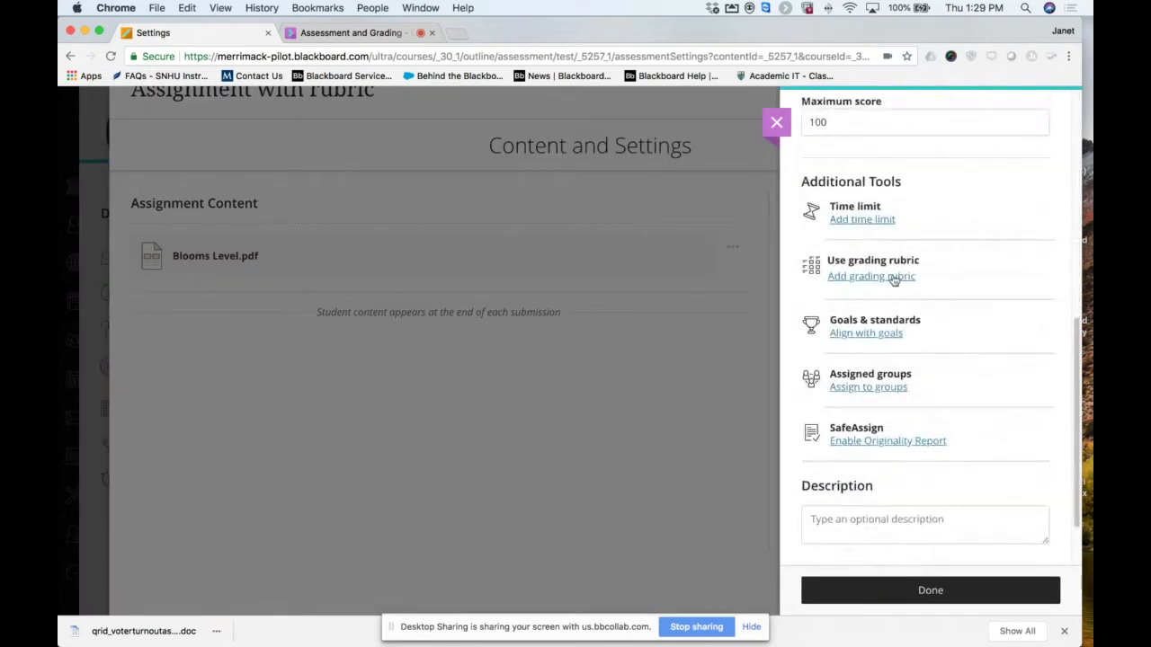
pyautogui.click(893, 277)
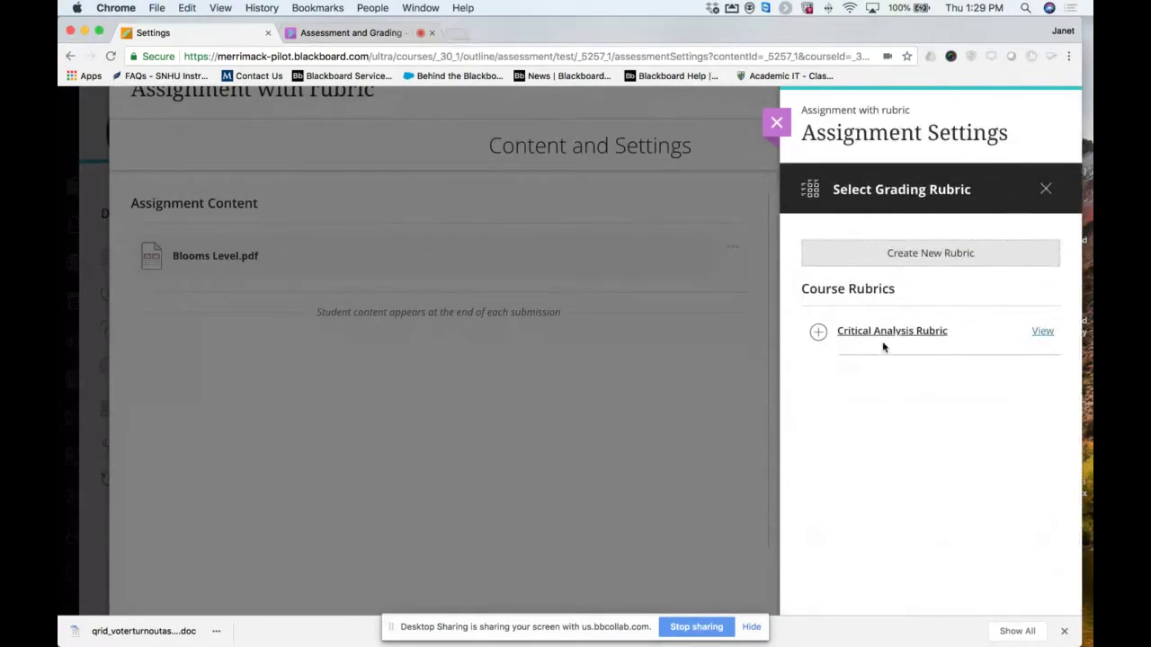
pyautogui.click(921, 255)
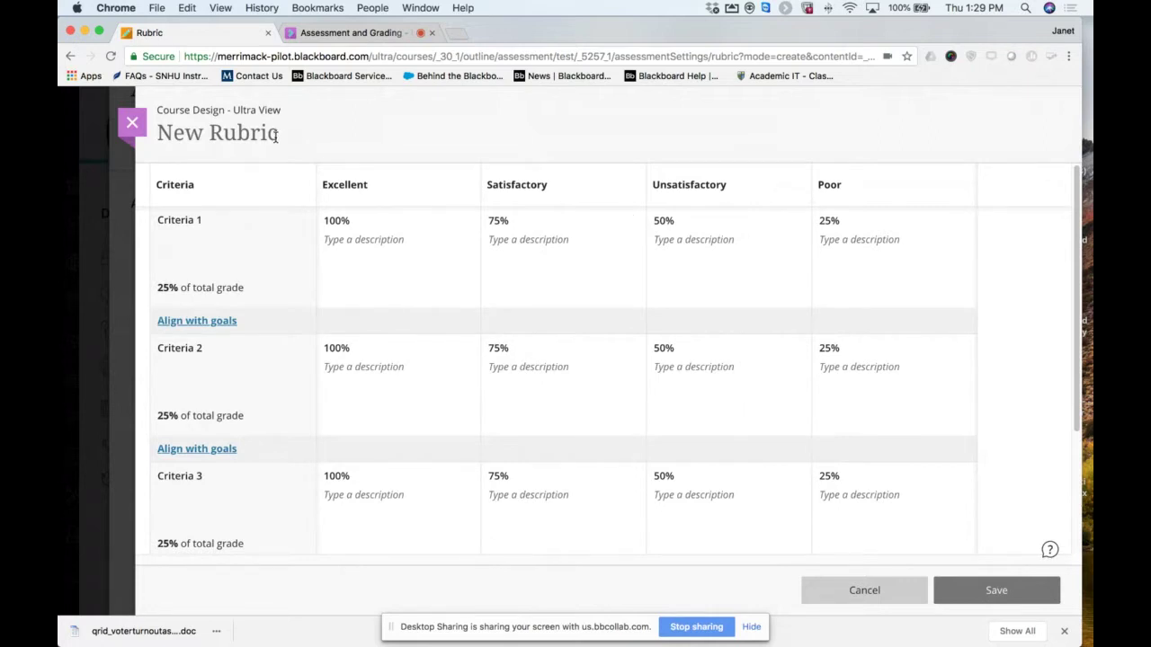
# Name the new rubric "Rubric for Assignment".
pyautogui.click(184, 134)
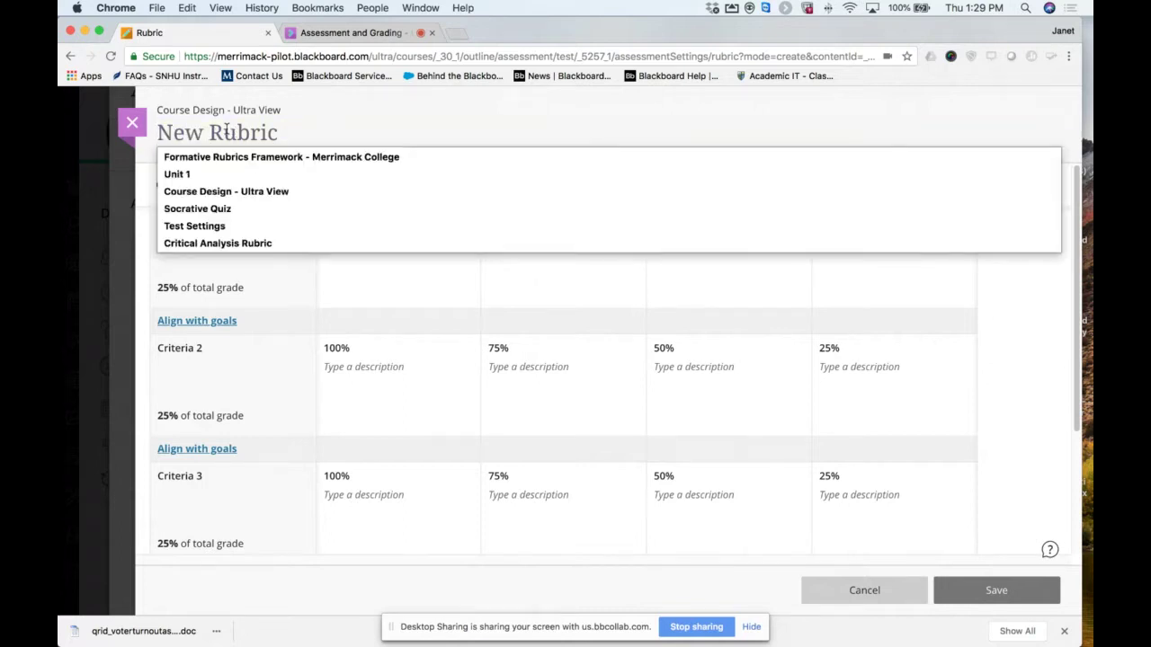
pyautogui.write('Rbric')
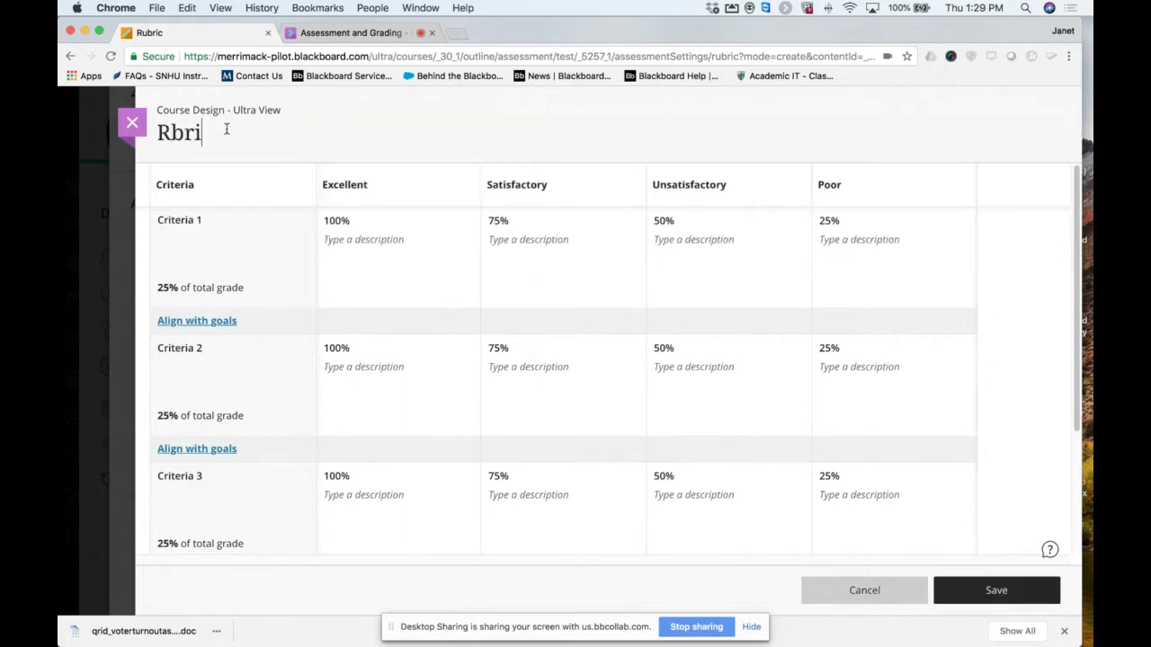
pyautogui.press('BackSpace')
pyautogui.press('BackSpace')
pyautogui.press('BackSpace')
pyautogui.press('BackSpace')
pyautogui.write('ubric for Assignment')
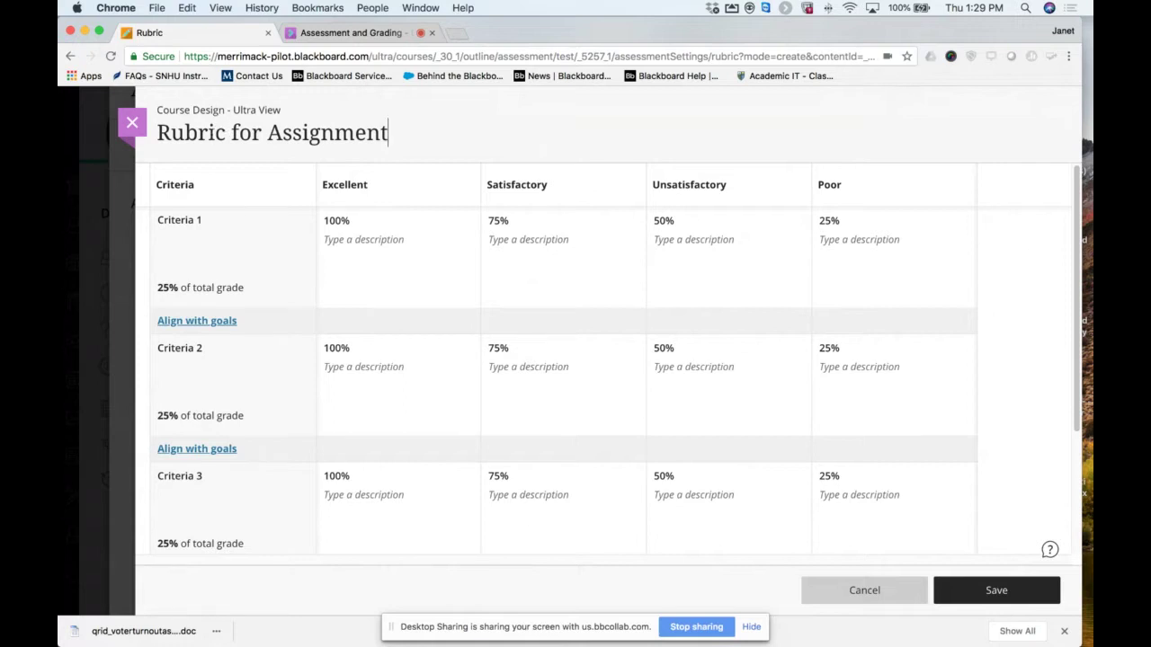
# Rename the rubric's first criterion to "Question 1".
pyautogui.moveTo(185, 218)
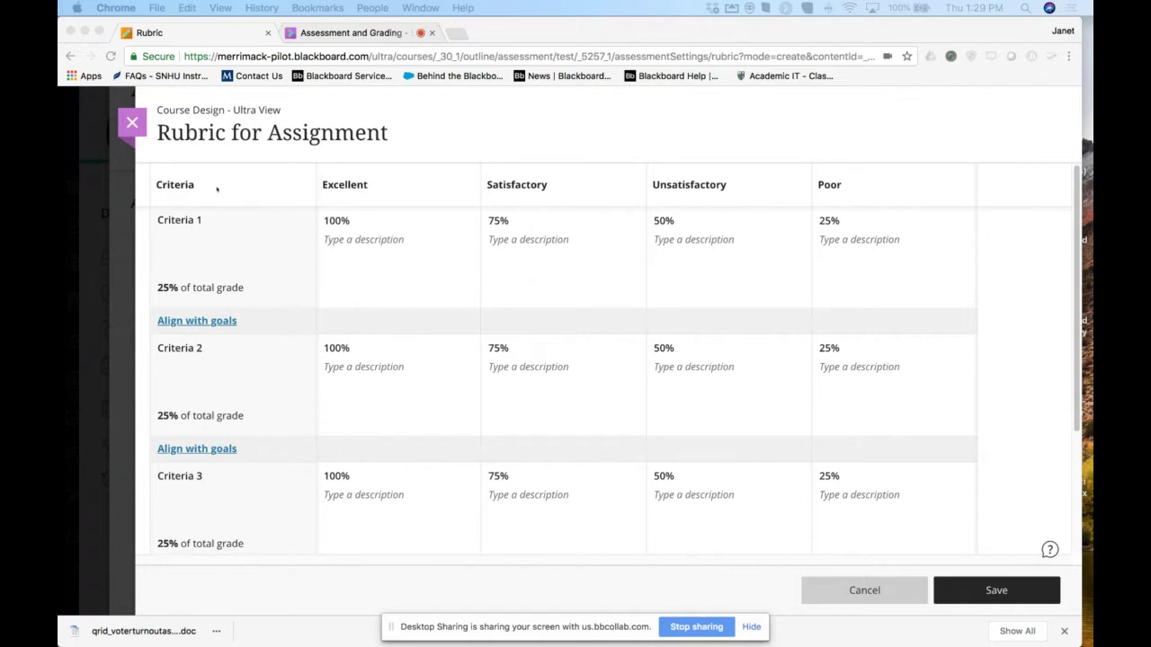
pyautogui.click(214, 223)
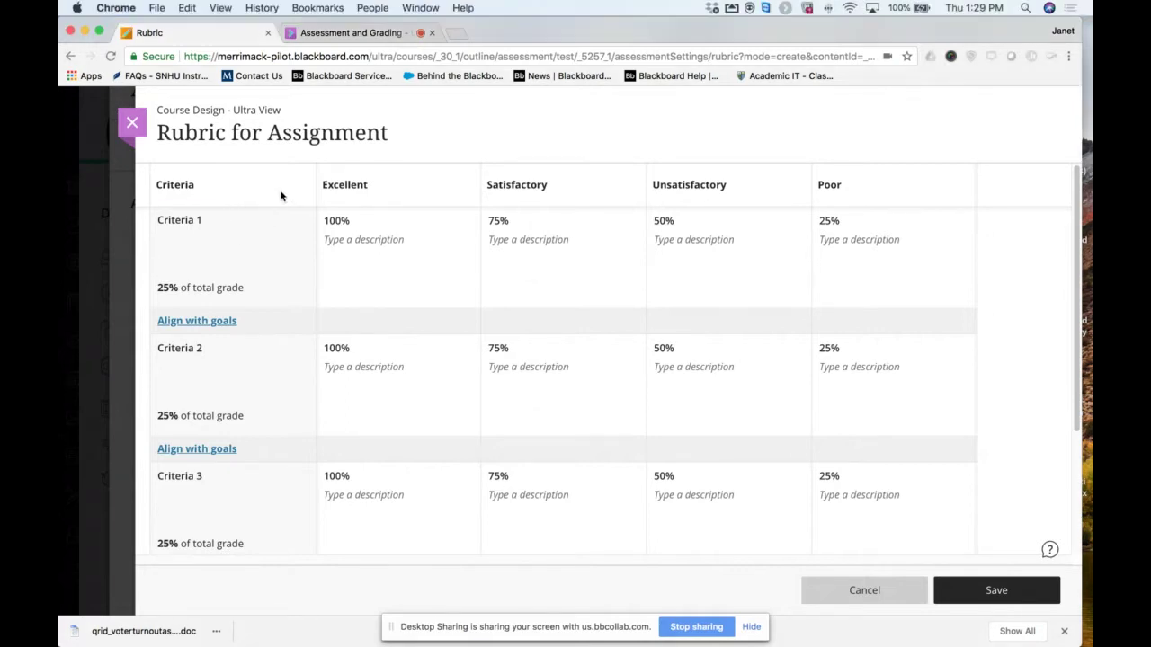
pyautogui.moveTo(304, 219)
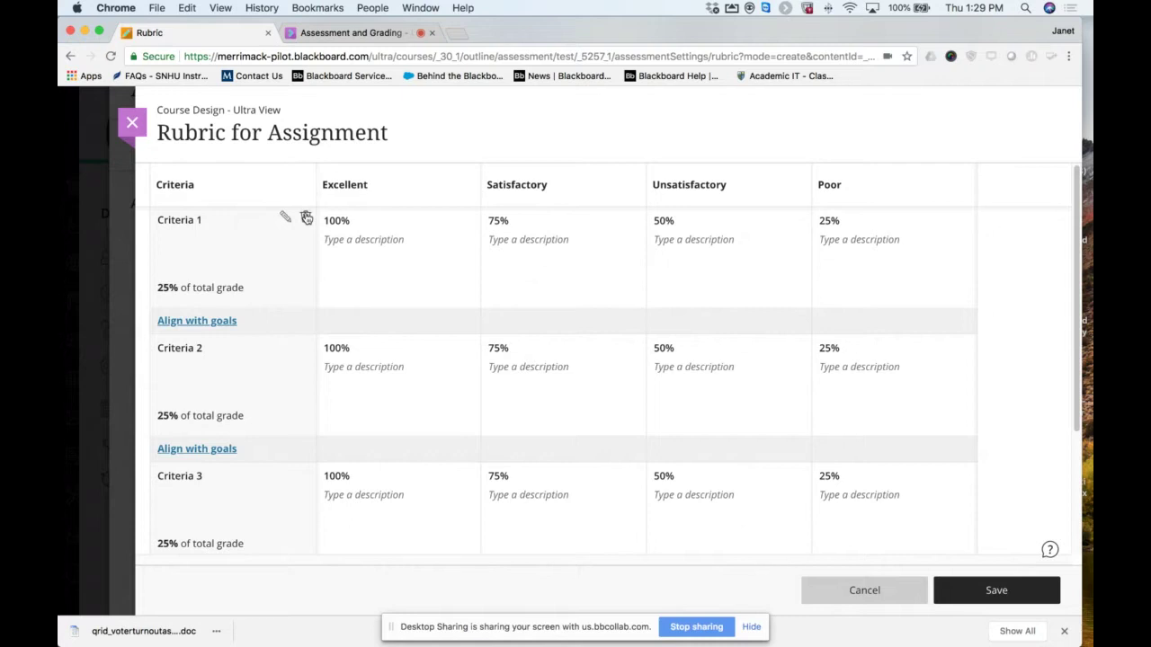
pyautogui.click(285, 220)
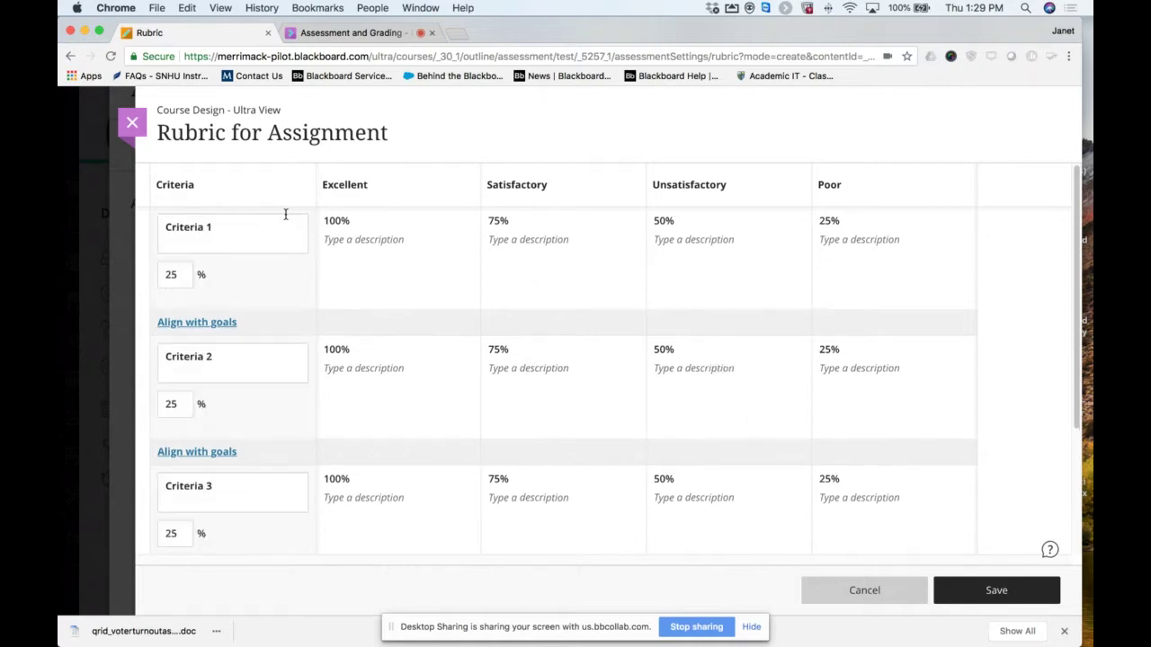
pyautogui.moveTo(219, 229); pyautogui.dragTo(141, 228)
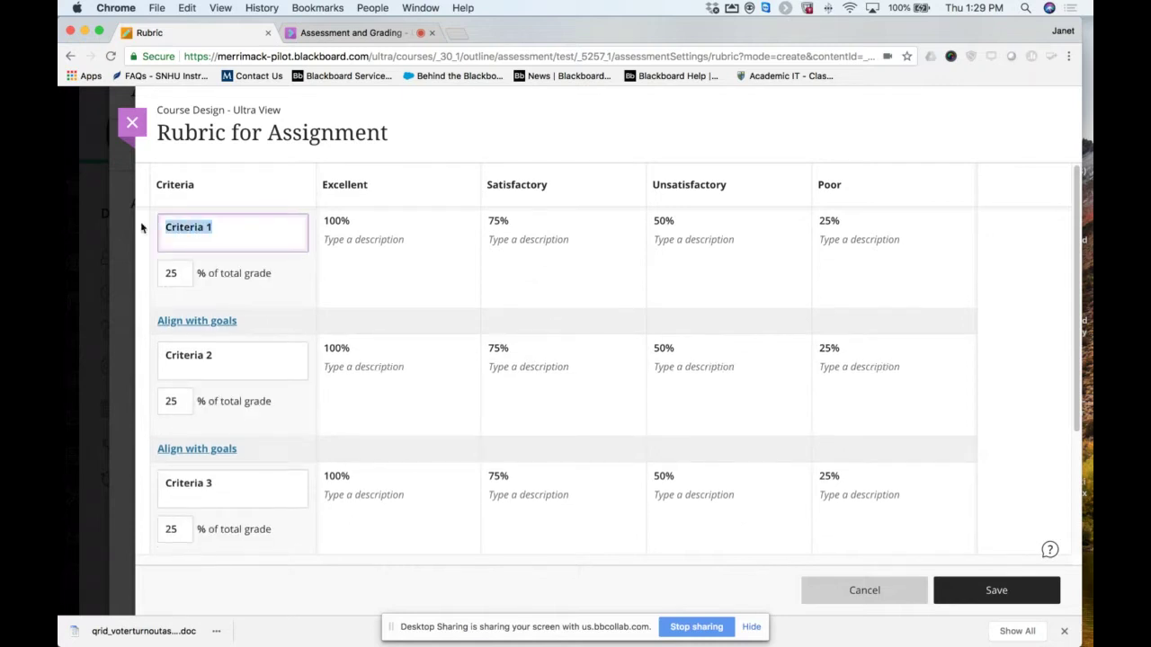
pyautogui.write('Question 1')
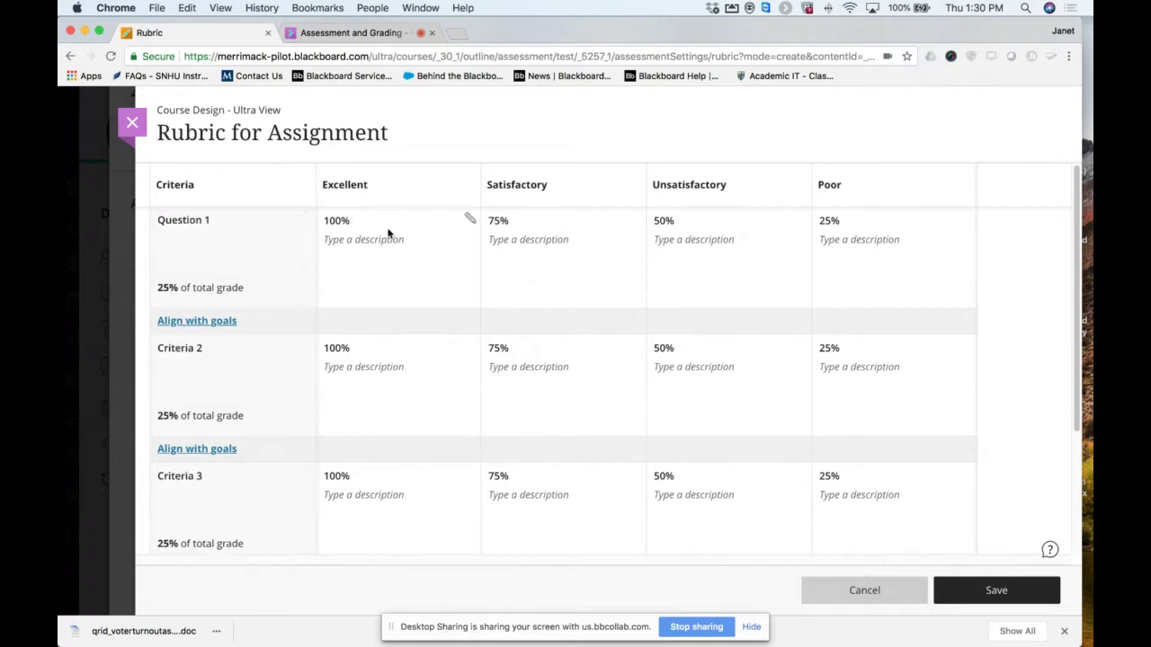
# Enter "type in your description" as the Excellent-level description for the Question 1 criterion.
pyautogui.click(471, 222)
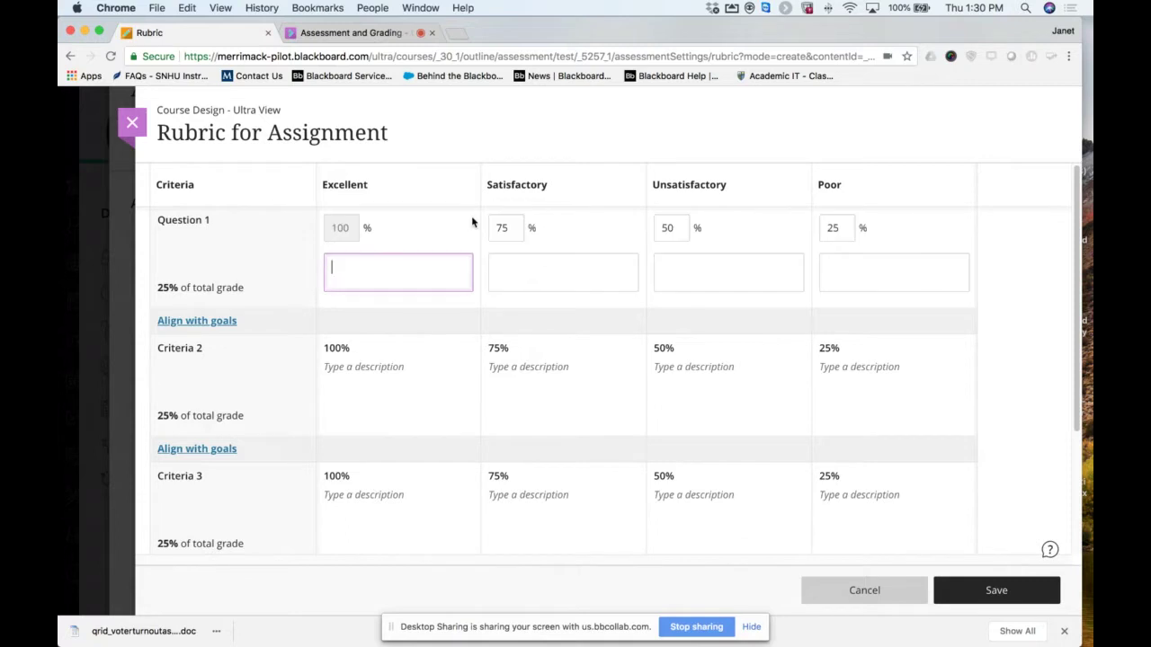
pyautogui.click(342, 227)
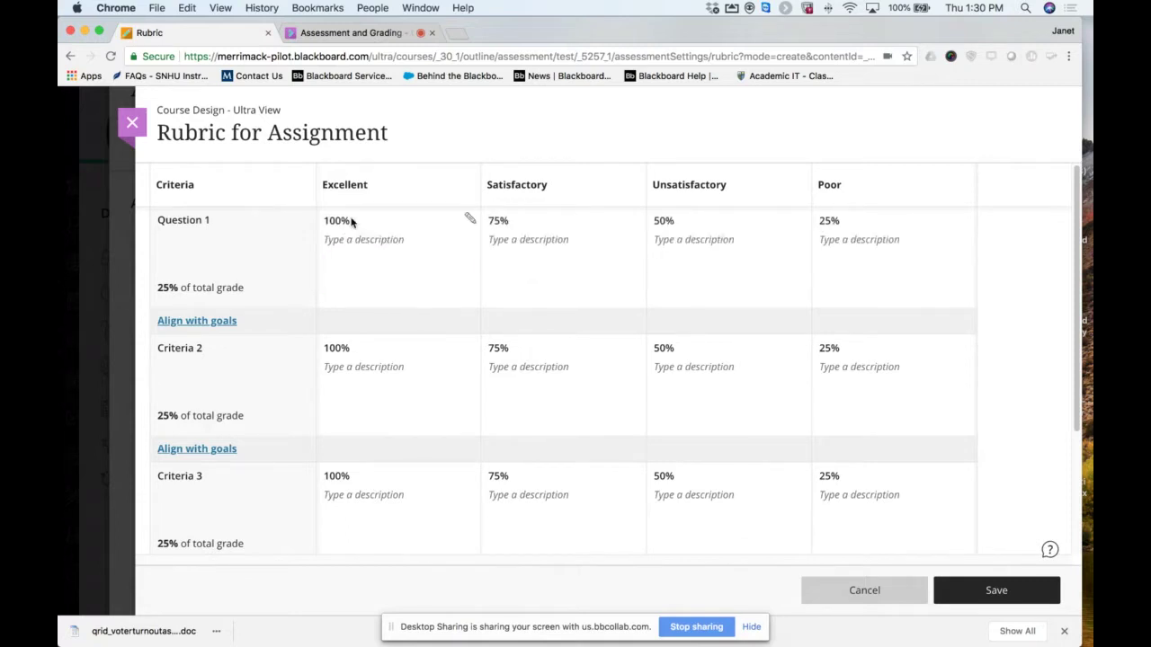
pyautogui.click(385, 265)
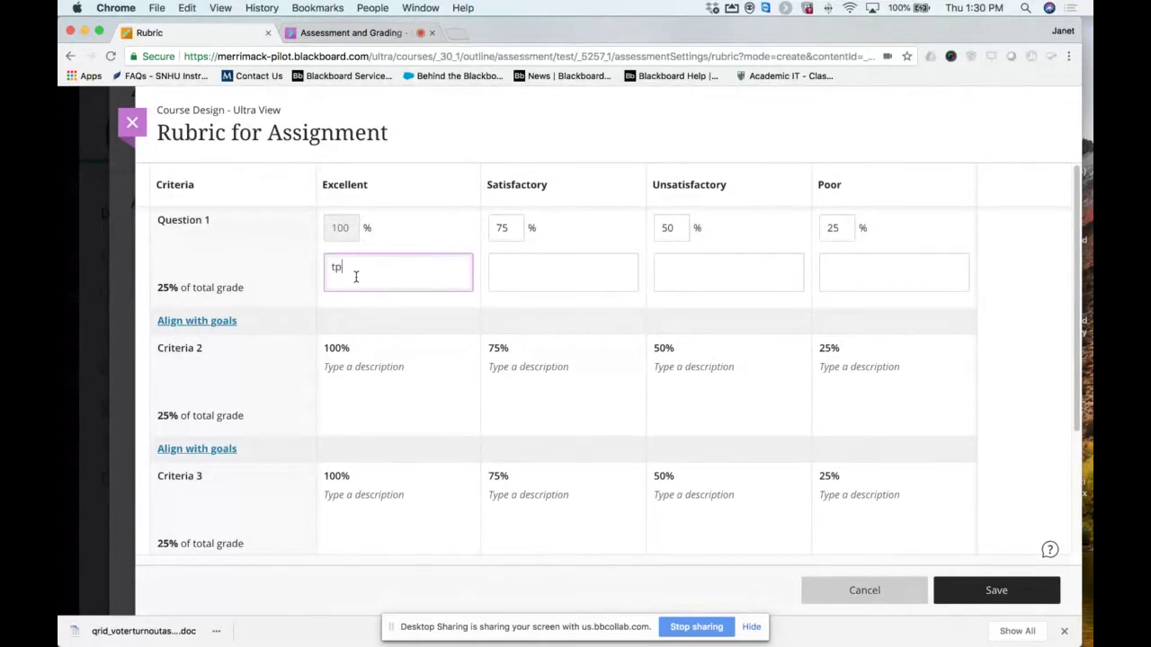
pyautogui.write('type in your description')
pyautogui.click(348, 229)
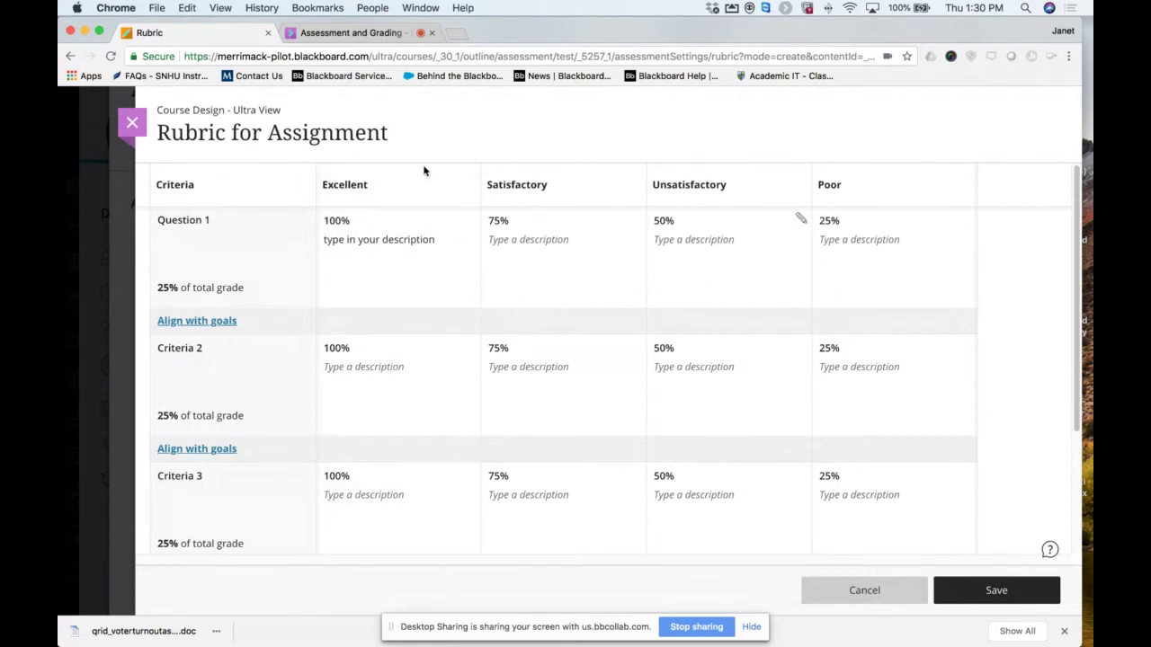
# Look through the remaining rubric criteria, discard the rubric, and leave the assignment to return to the course content.
pyautogui.scroll(-2, 475, 353)
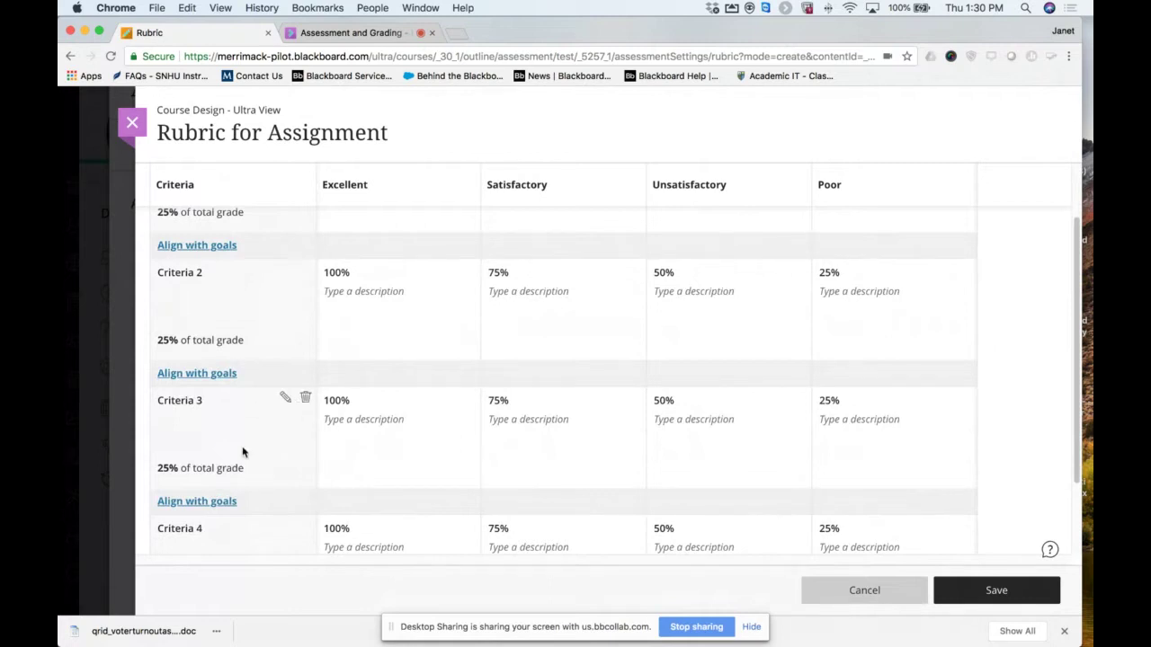
pyautogui.scroll(-2, 226, 488)
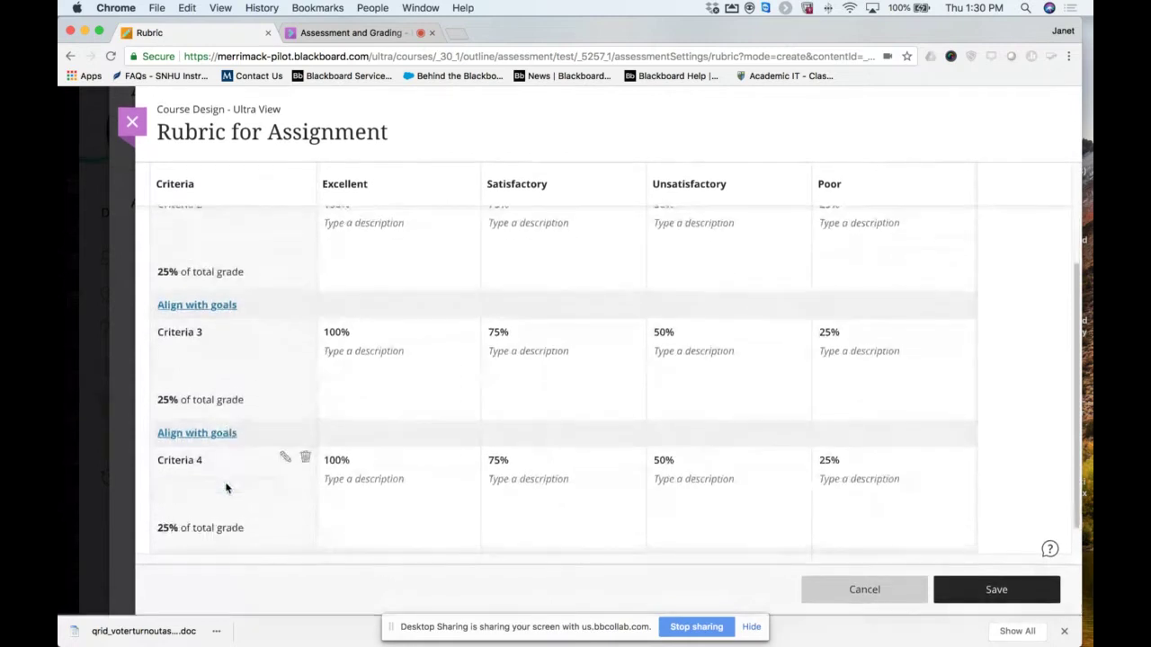
pyautogui.scroll(-1, 225, 485)
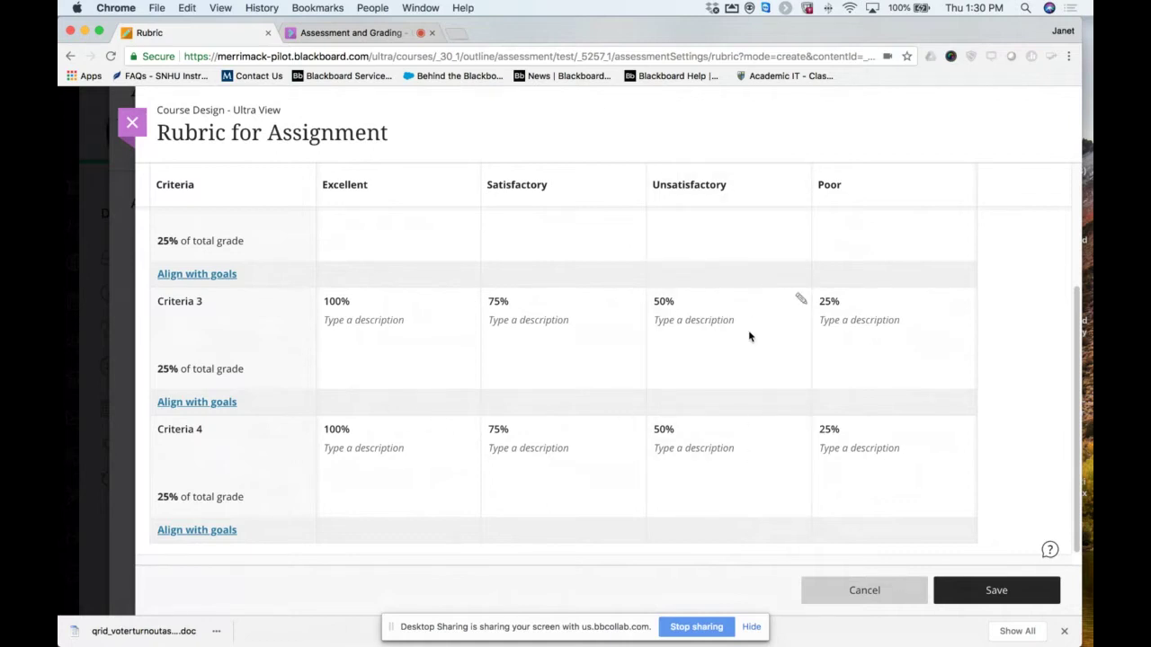
pyautogui.scroll(5, 748, 330)
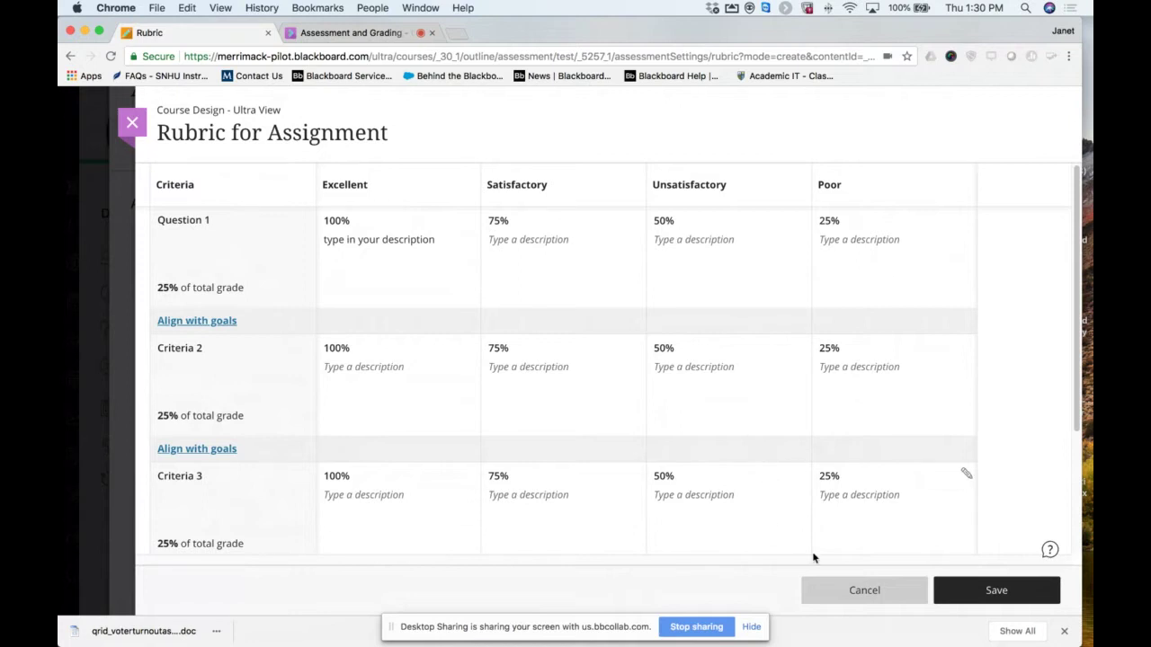
pyautogui.click(854, 590)
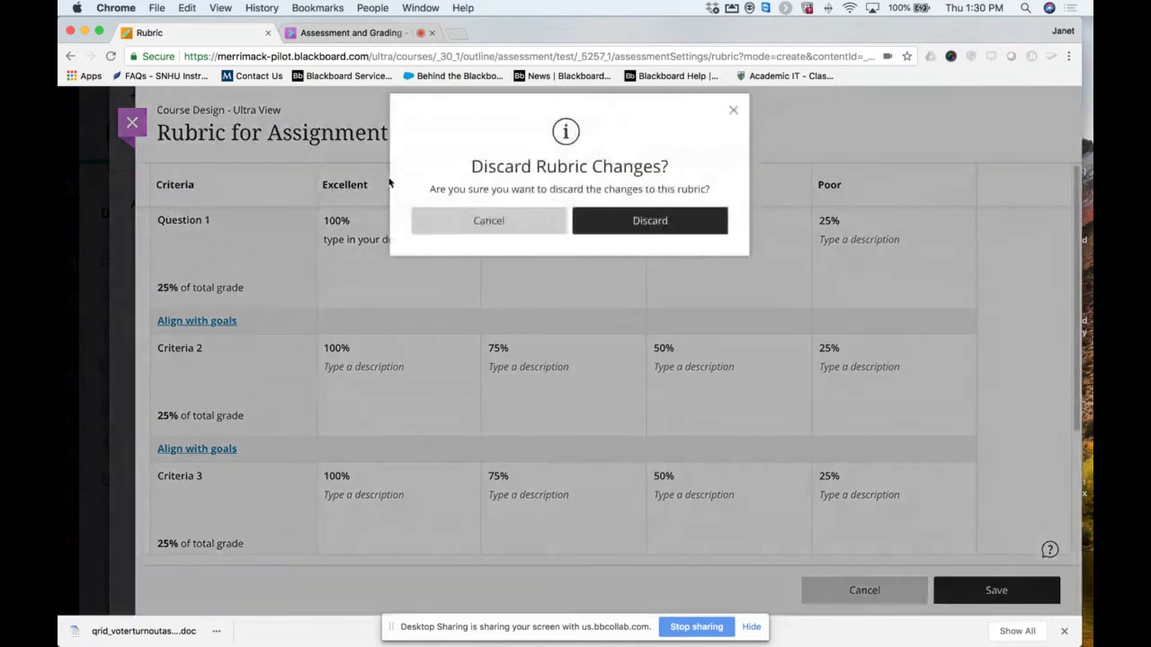
pyautogui.click(645, 221)
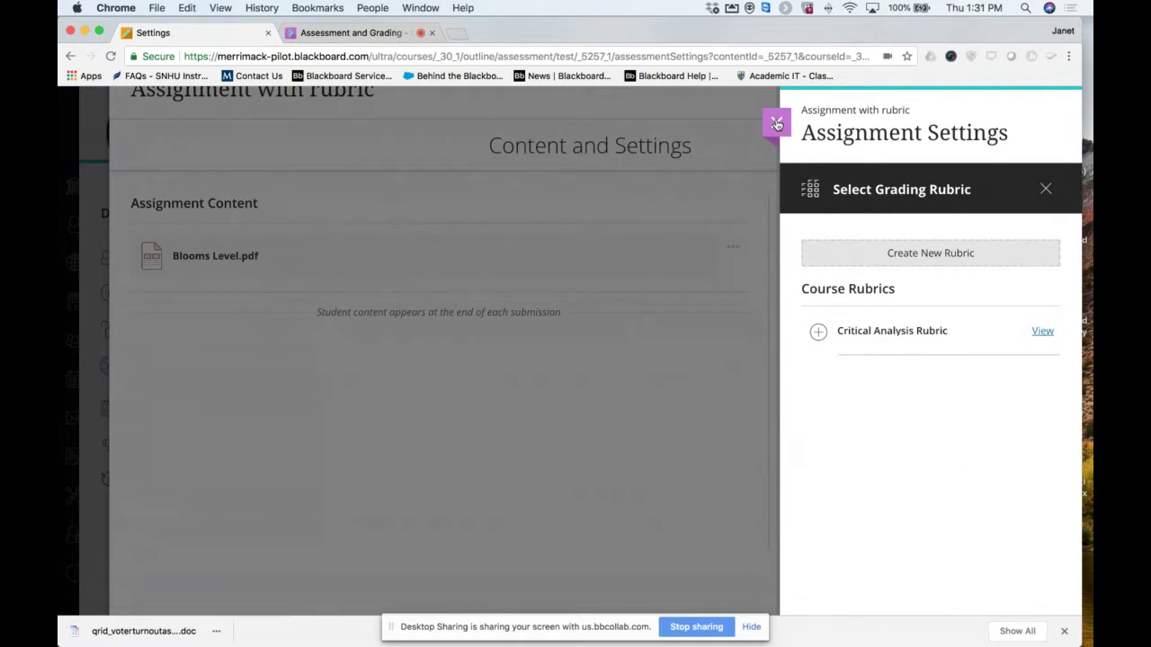
pyautogui.click(776, 124)
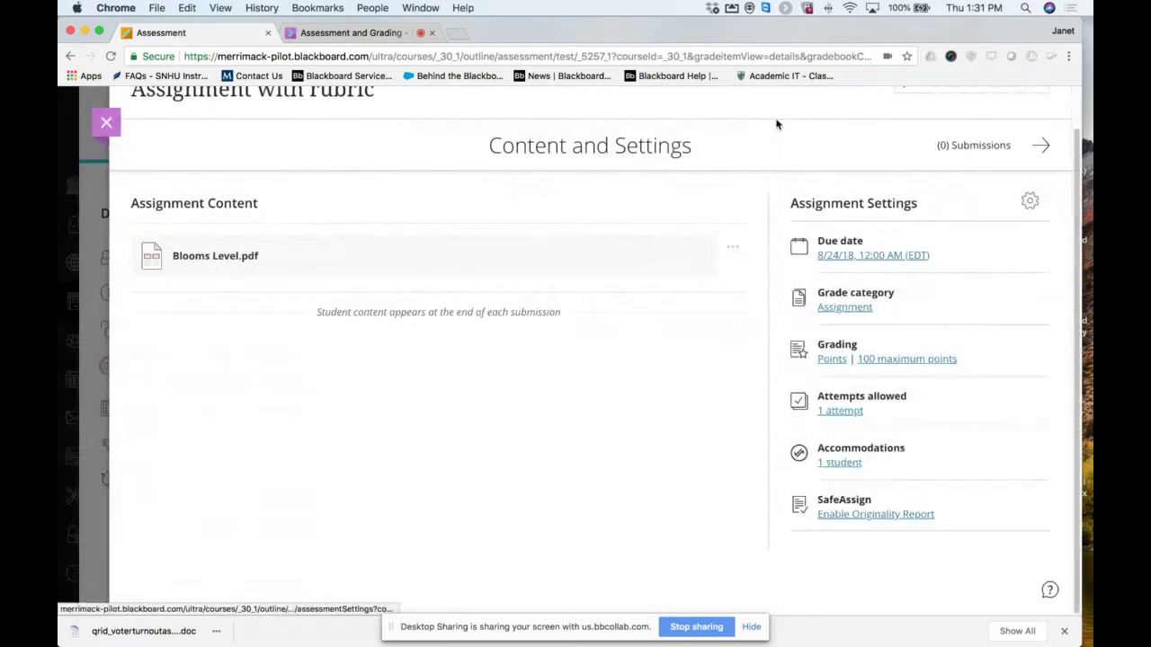
pyautogui.click(107, 123)
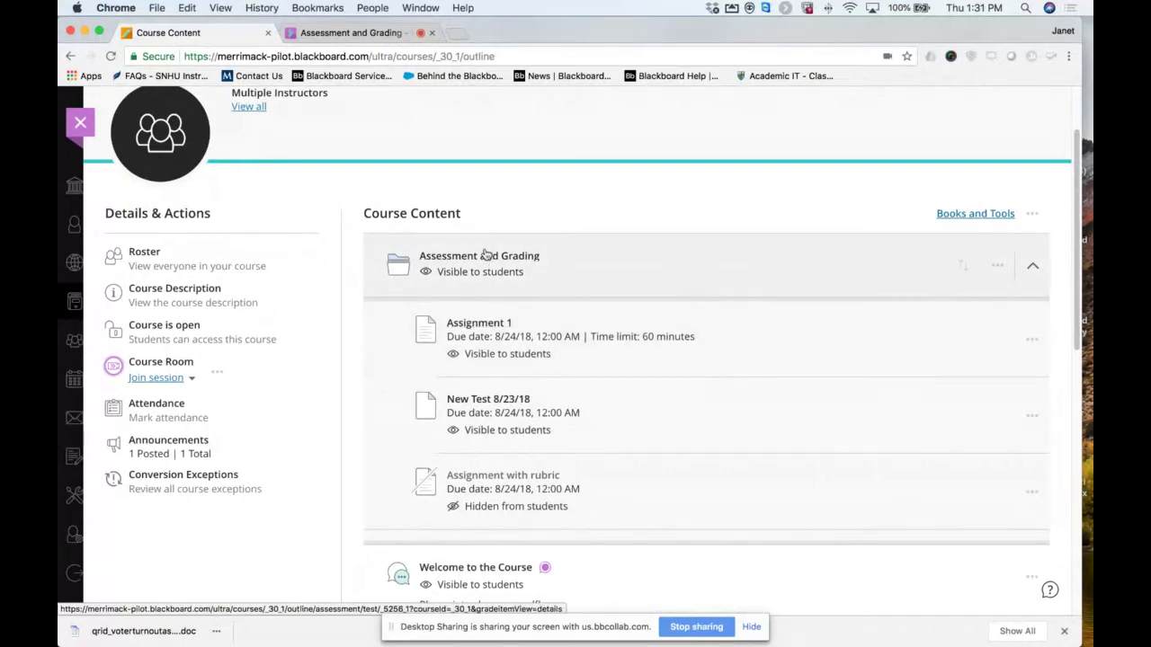
# View the Student Activity report for Assignment 1, examining the overview and the per-student details, and close it.
pyautogui.scroll(2, 606, 277)
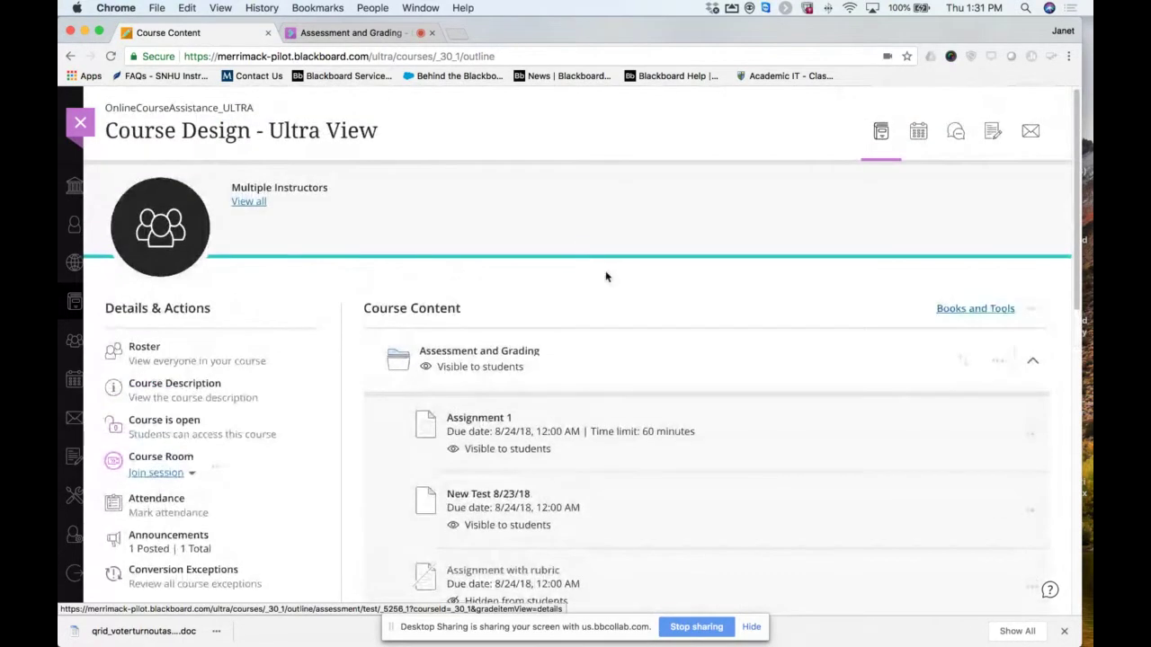
pyautogui.scroll(-1, 606, 277)
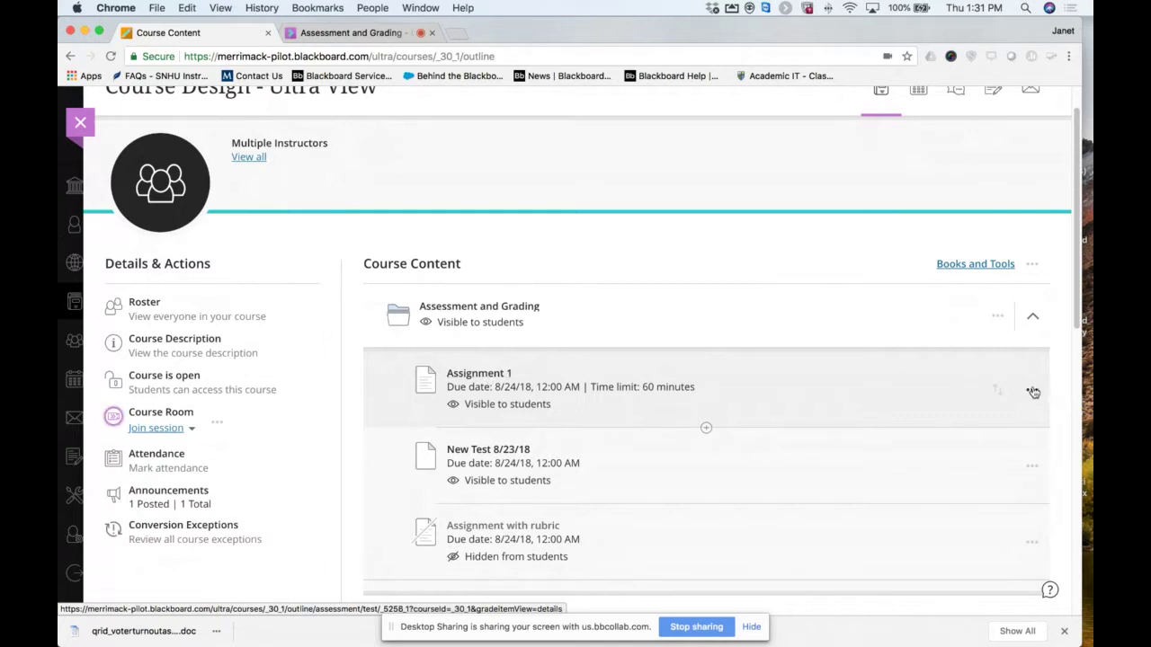
pyautogui.click(1032, 391)
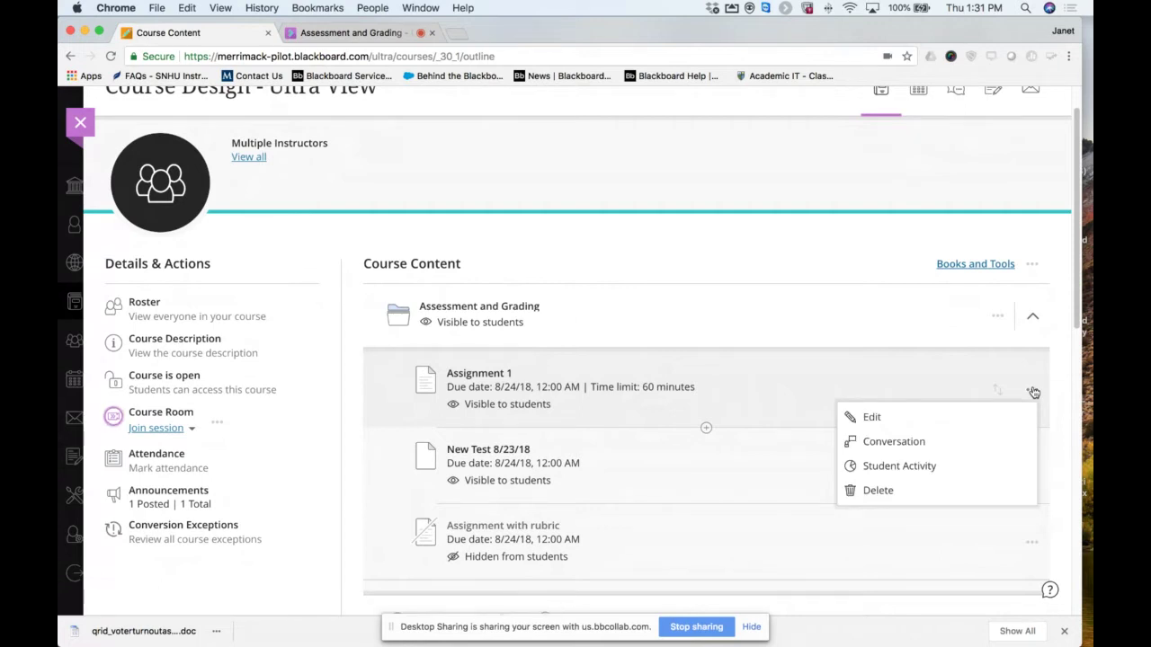
pyautogui.click(902, 466)
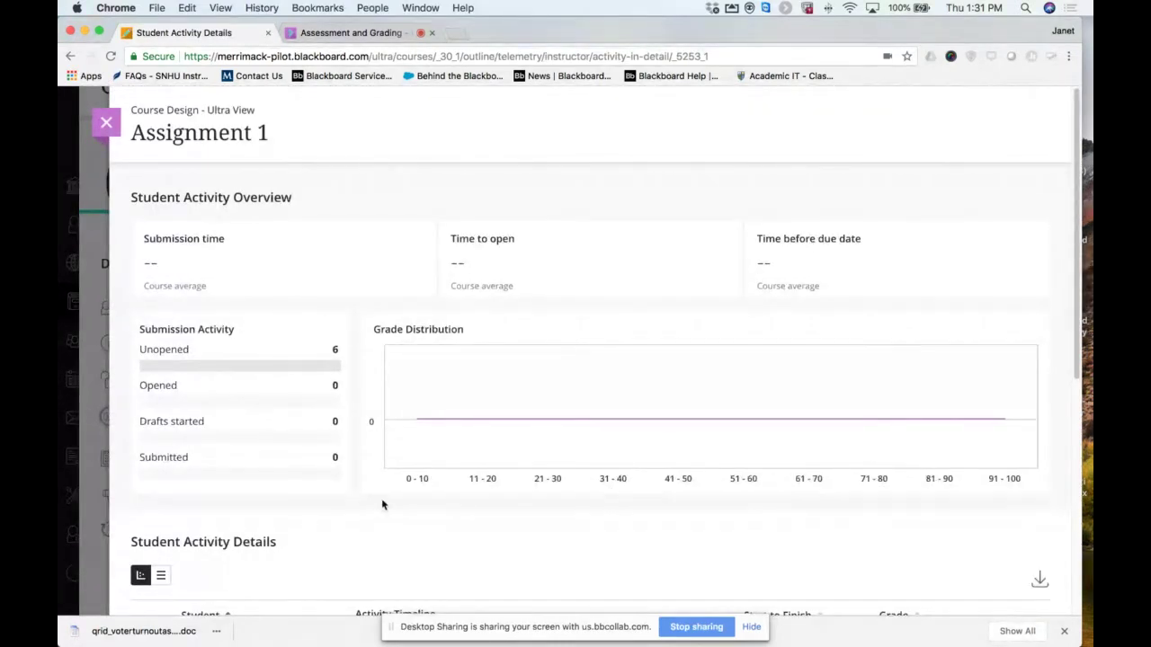
pyautogui.scroll(-2, 382, 504)
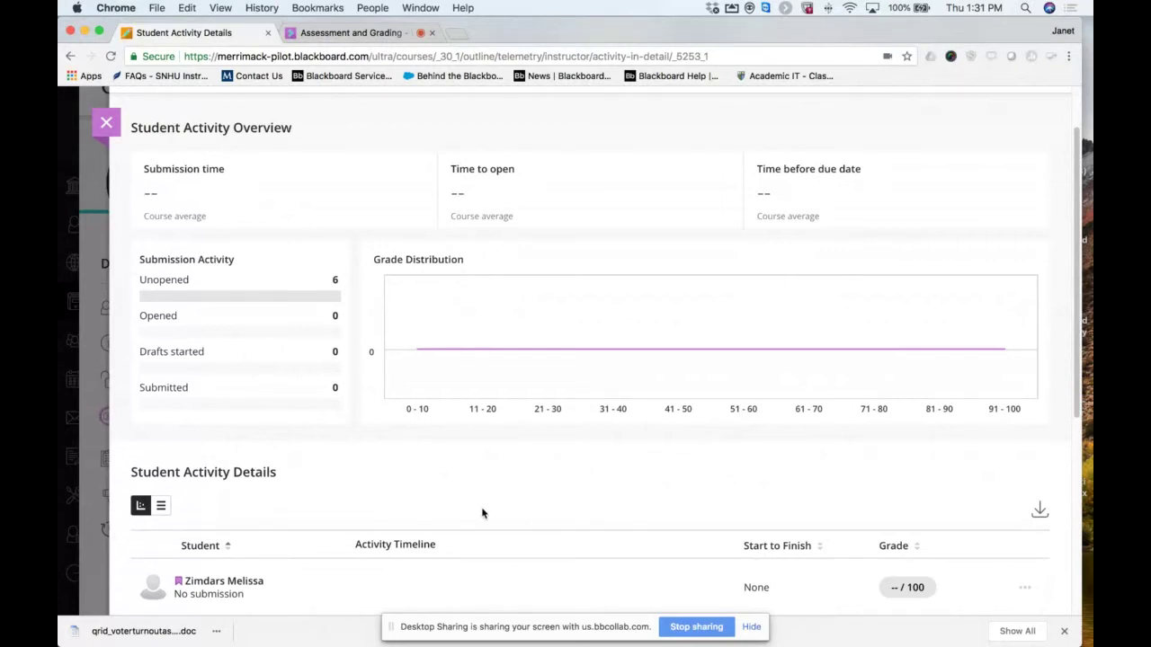
pyautogui.scroll(-10, 482, 513)
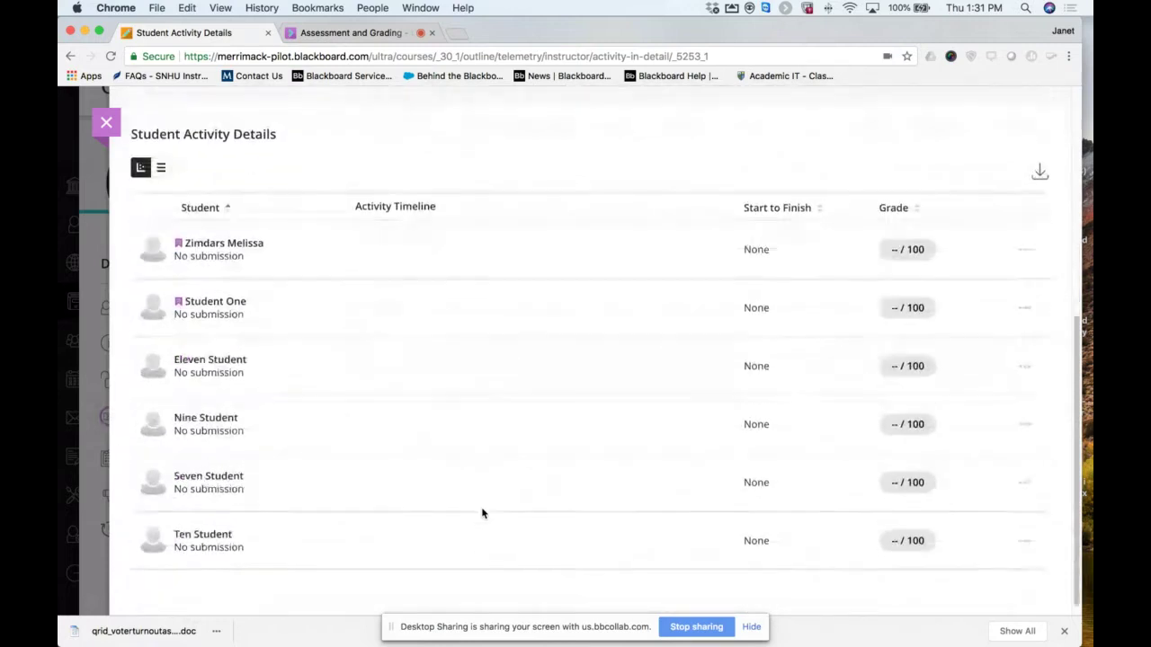
pyautogui.scroll(10, 481, 514)
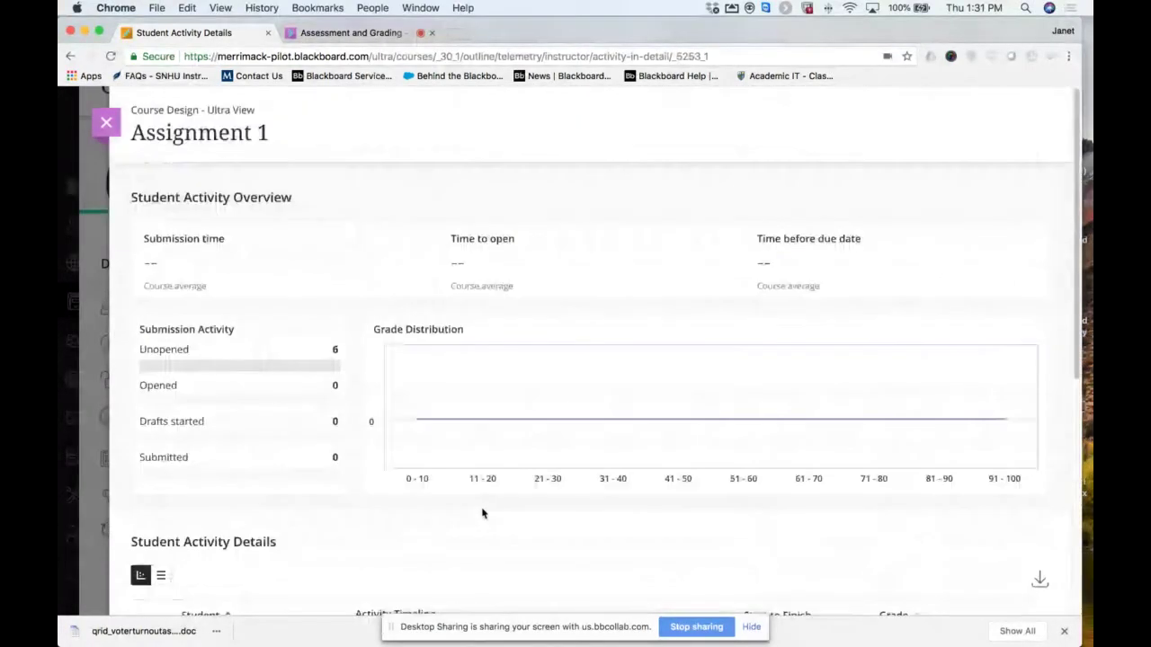
pyautogui.click(105, 124)
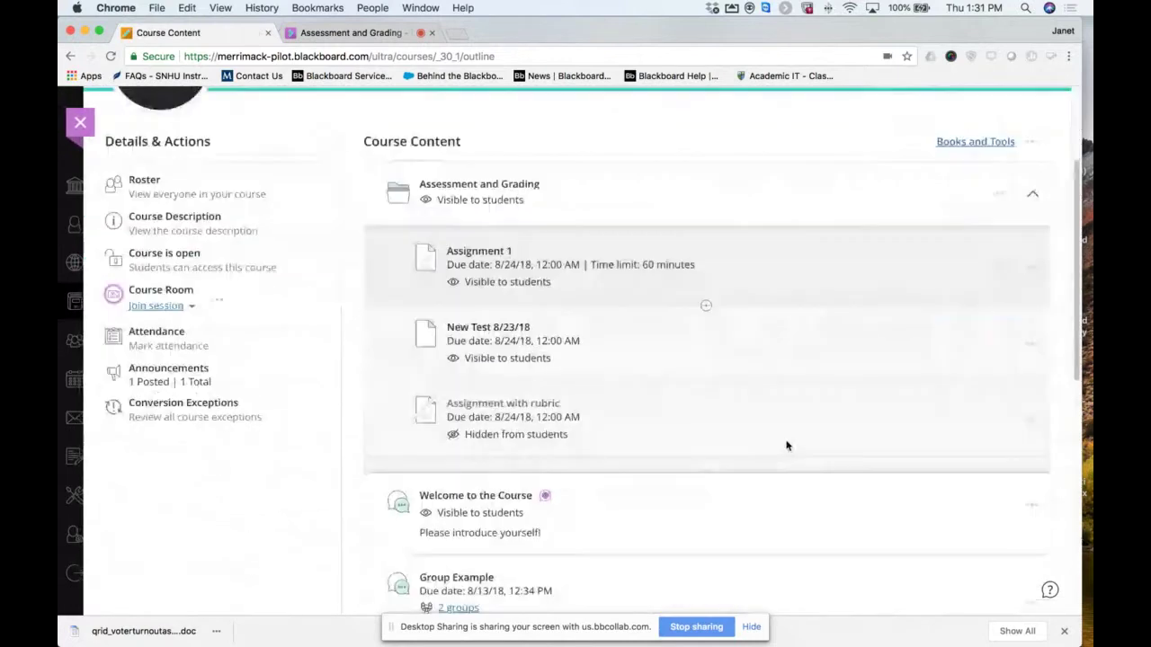
# View the analytics for the Group Example discussion, examining participation by group and the option to message non-participants.
pyautogui.scroll(-5, 786, 445)
pyautogui.scroll(1, 804, 414)
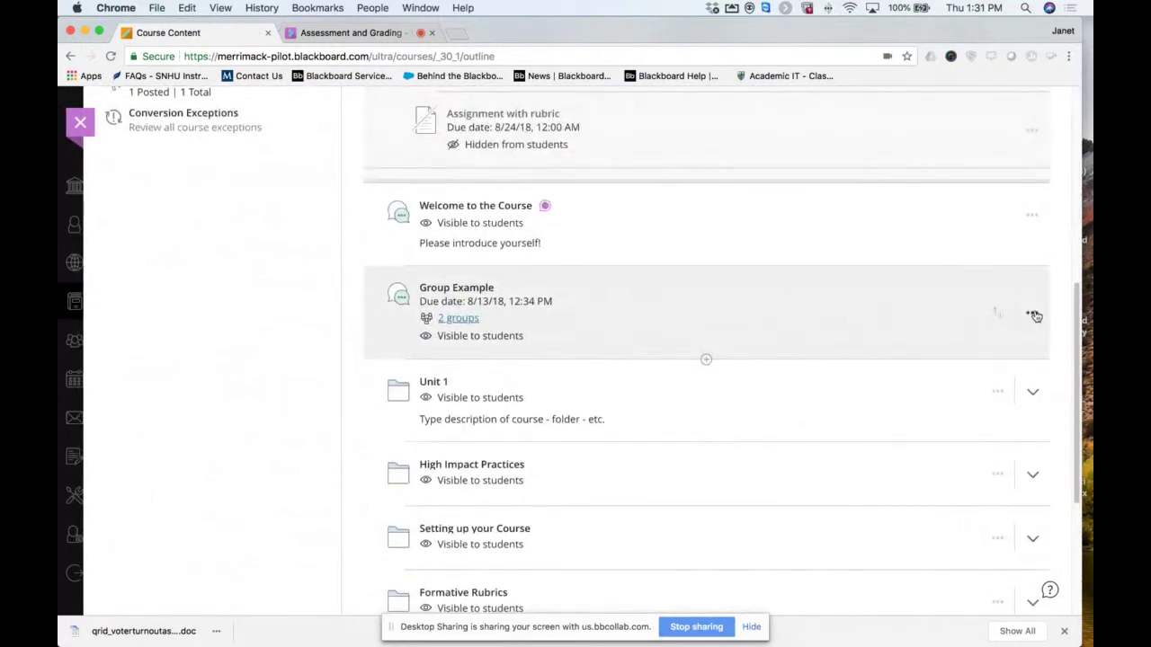
pyautogui.click(1033, 315)
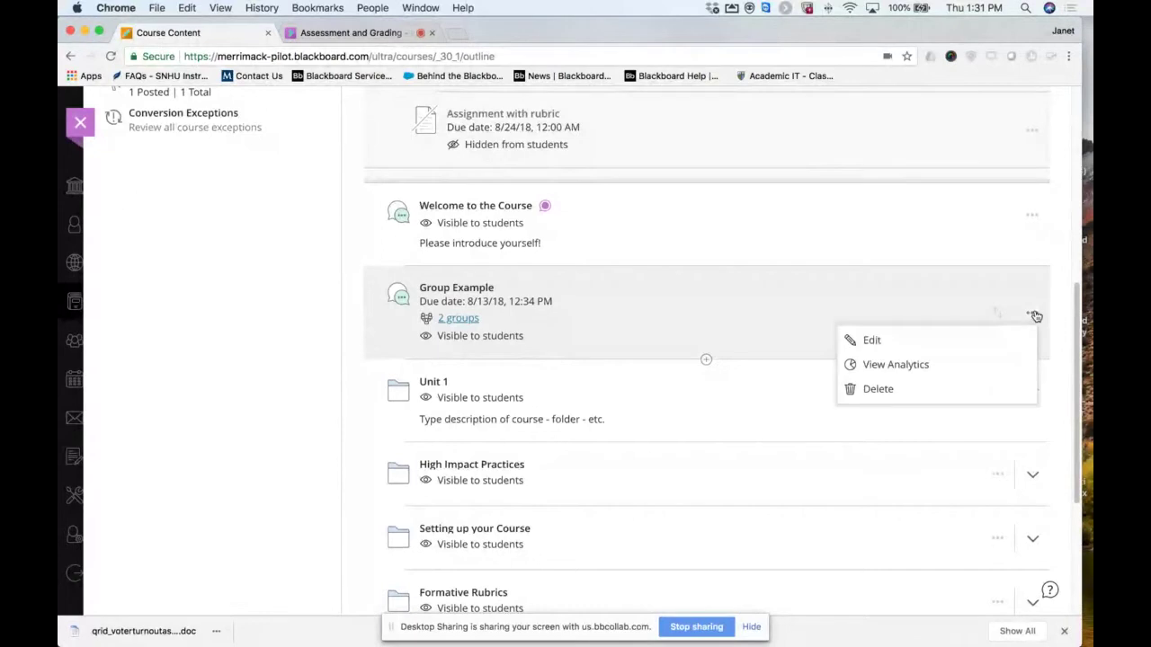
pyautogui.click(893, 366)
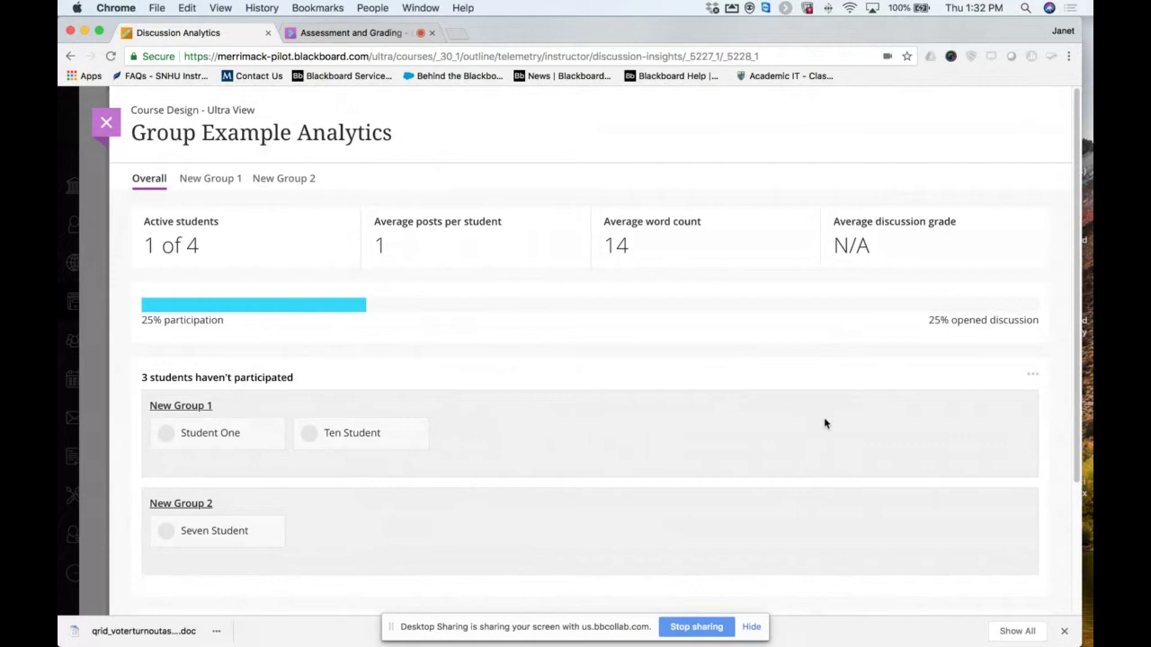
pyautogui.scroll(-3, 753, 433)
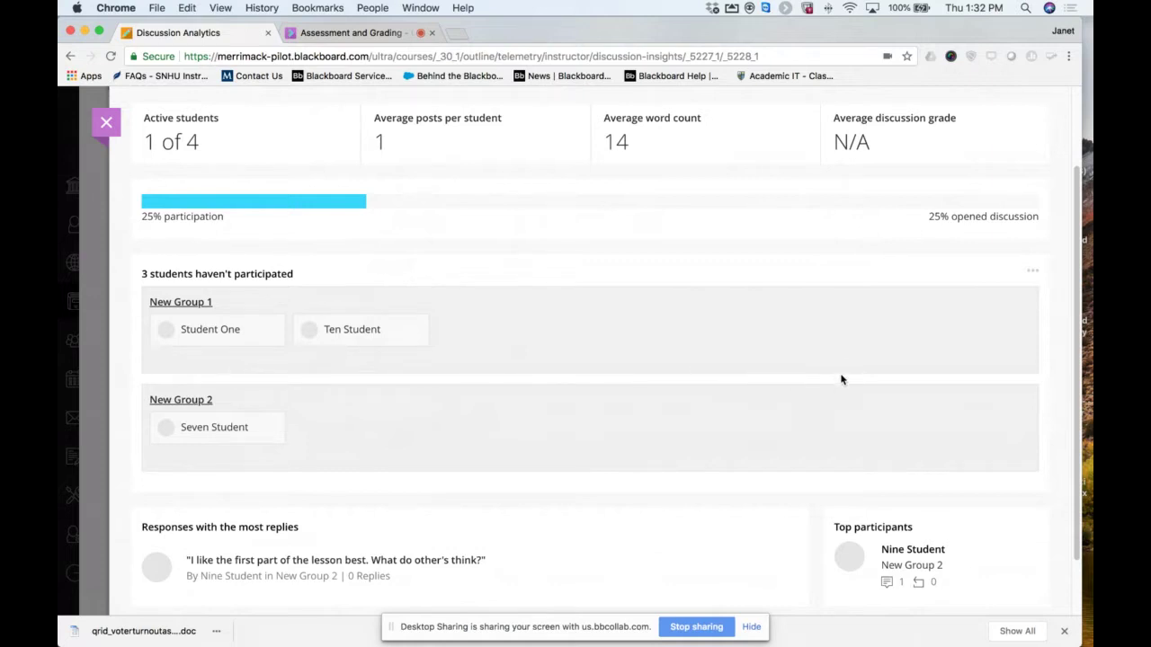
pyautogui.click(1033, 272)
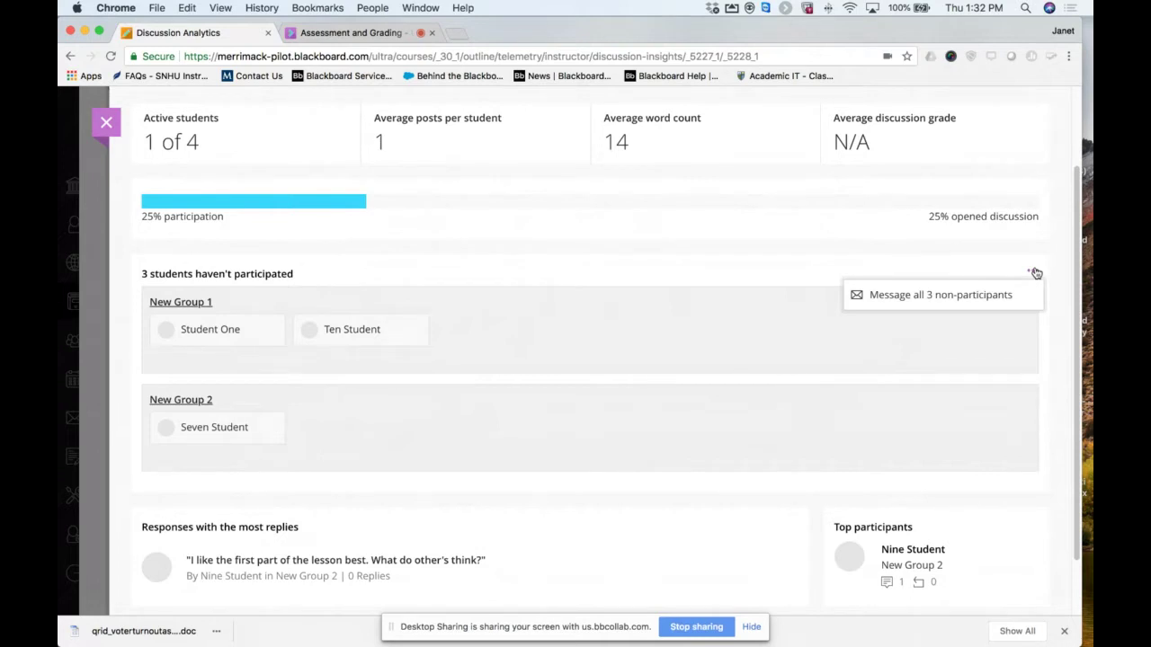
pyautogui.click(731, 240)
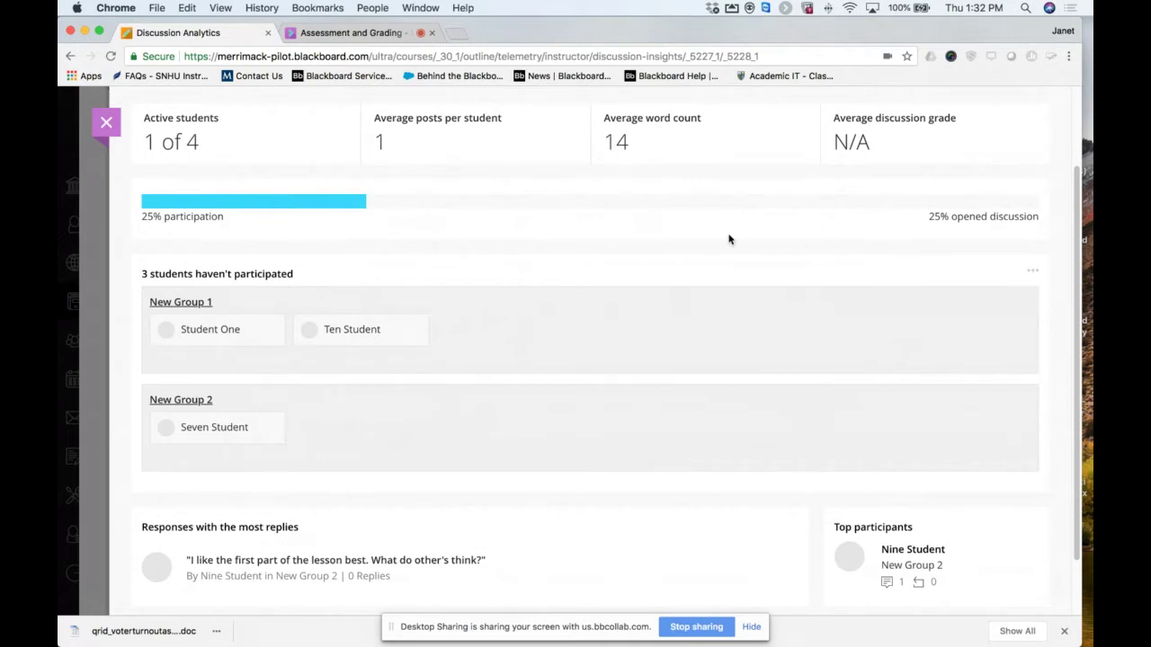
# Preview a new message to the second non-participant in New Group 1 without sending it, and close the discussion analytics.
pyautogui.click(362, 331)
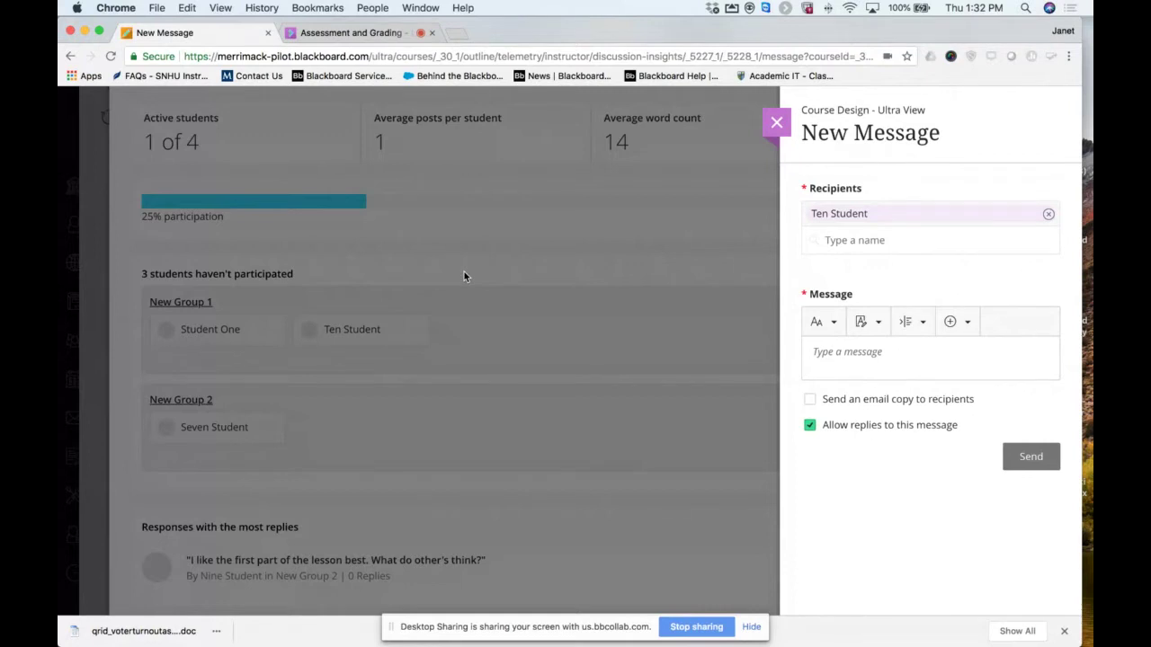
pyautogui.click(777, 136)
pyautogui.click(648, 237)
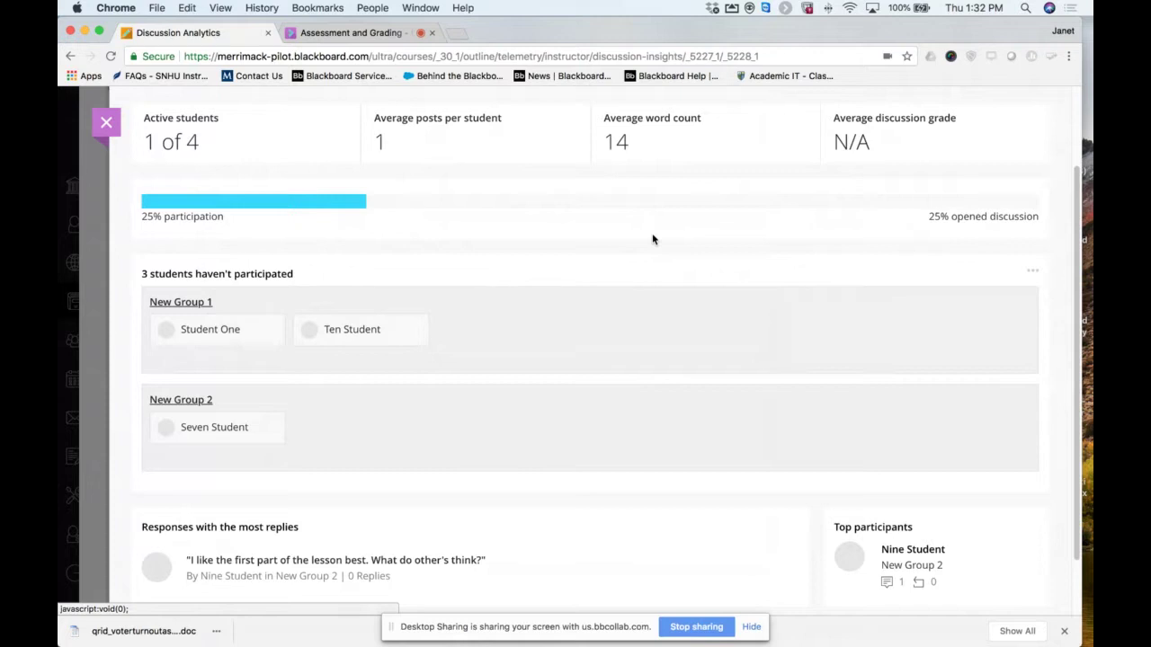
pyautogui.scroll(-1, 652, 239)
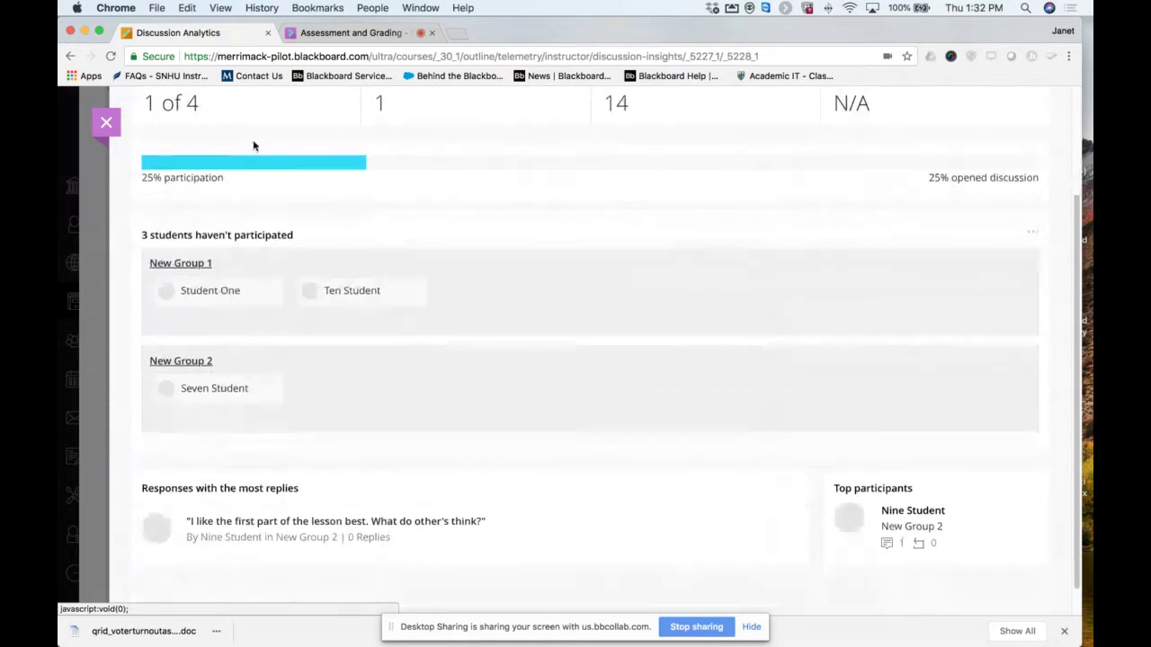
pyautogui.click(106, 129)
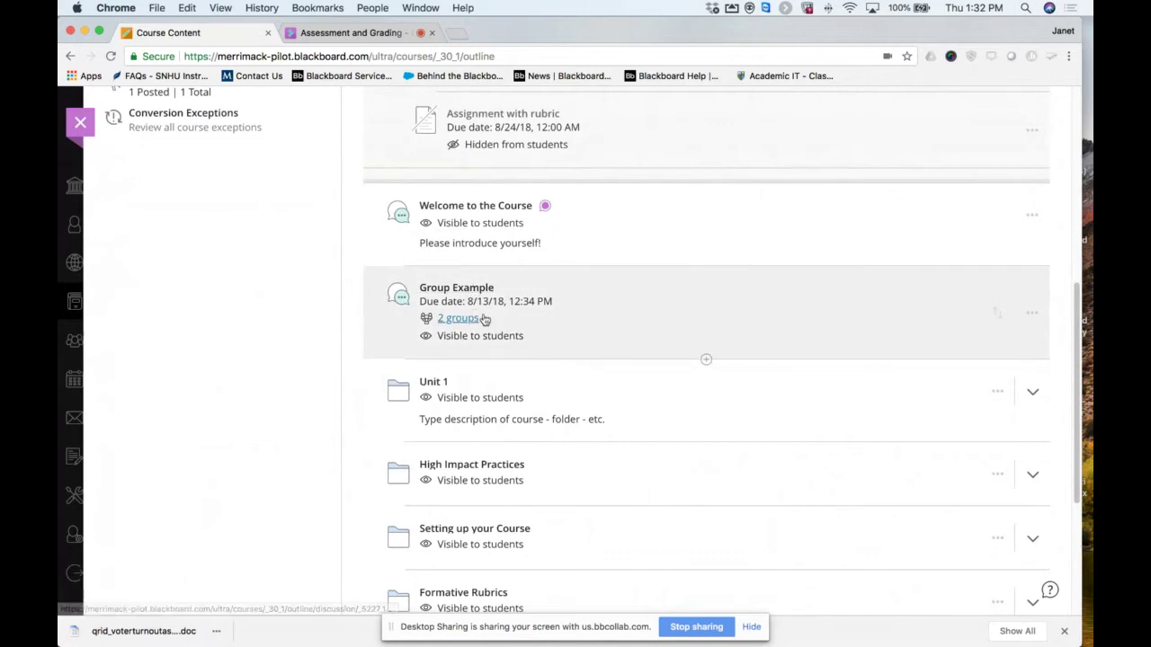
# Open the course gradebook and look through its list of graded items, due dates and grading statuses.
pyautogui.scroll(3, 483, 320)
pyautogui.scroll(7, 483, 320)
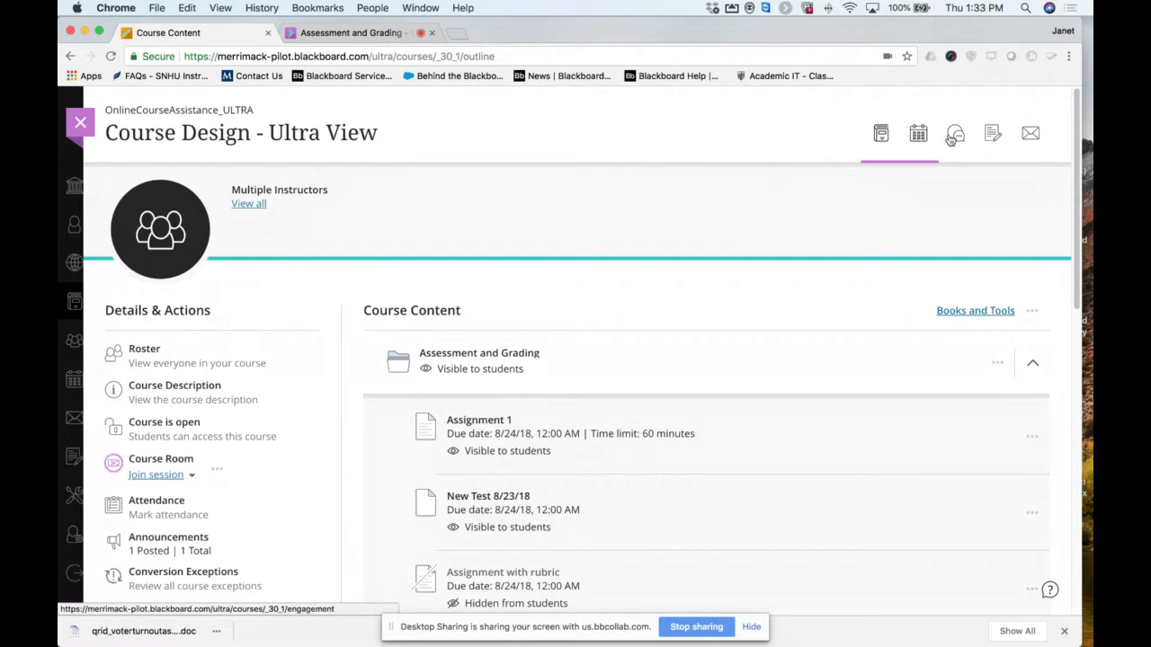
pyautogui.click(995, 136)
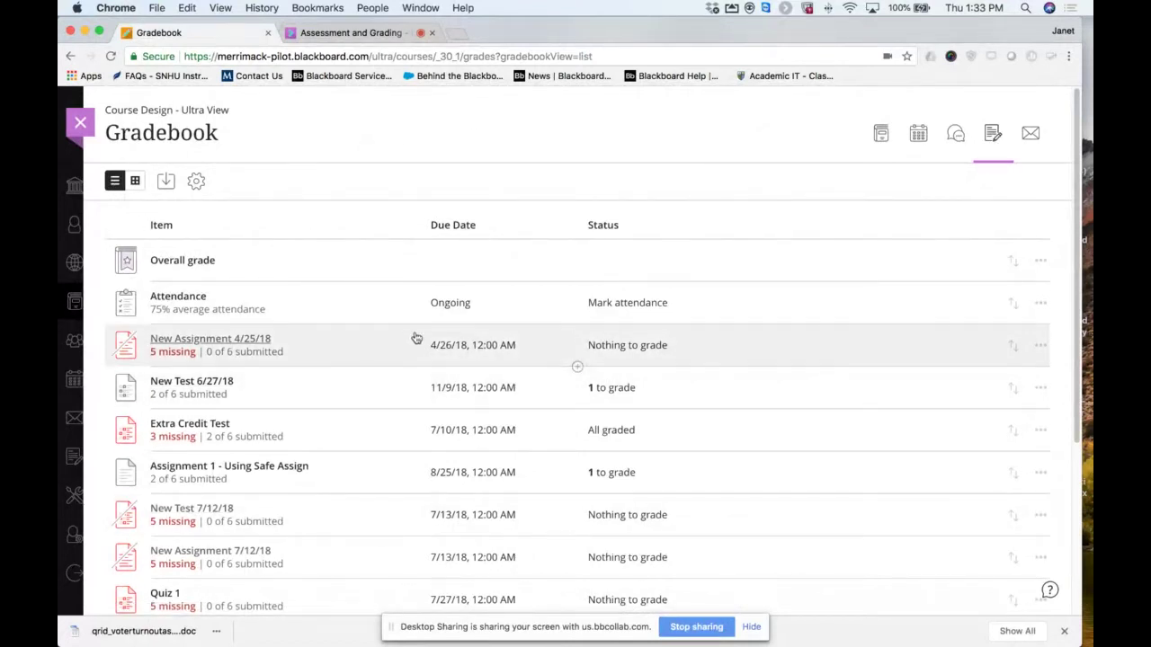
pyautogui.scroll(-3, 416, 338)
pyautogui.scroll(3, 416, 338)
# Switch the gradebook to grid view to look across its columns, and check the gradebook download options without downloading.
pyautogui.click(136, 181)
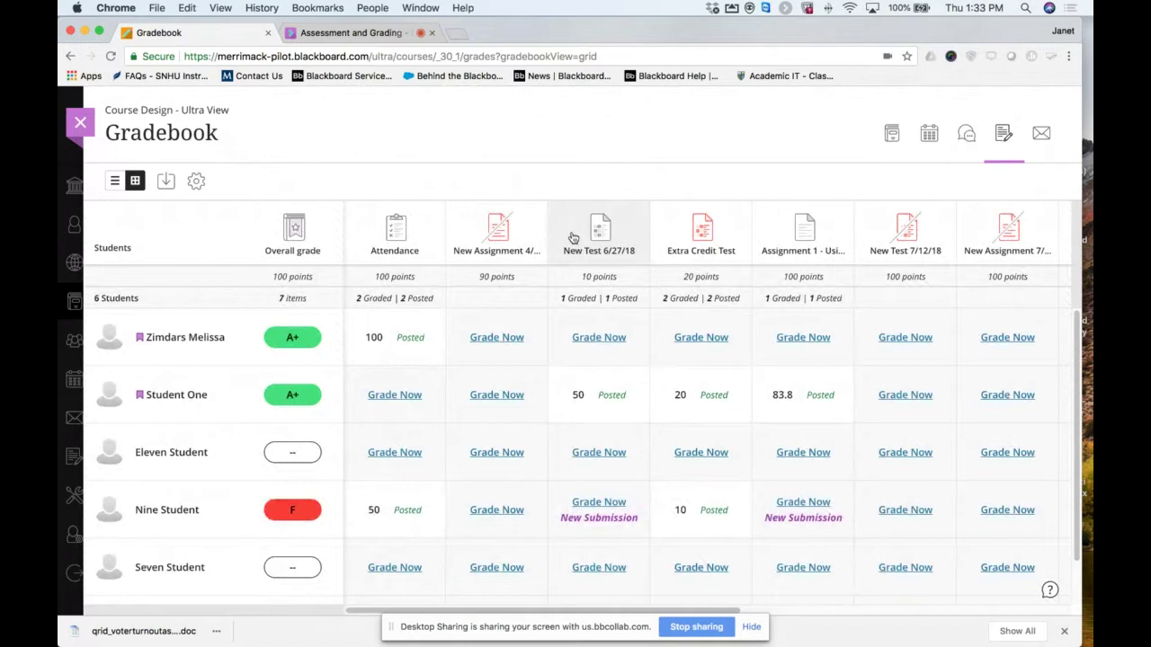
pyautogui.hscroll(4, 830, 352)
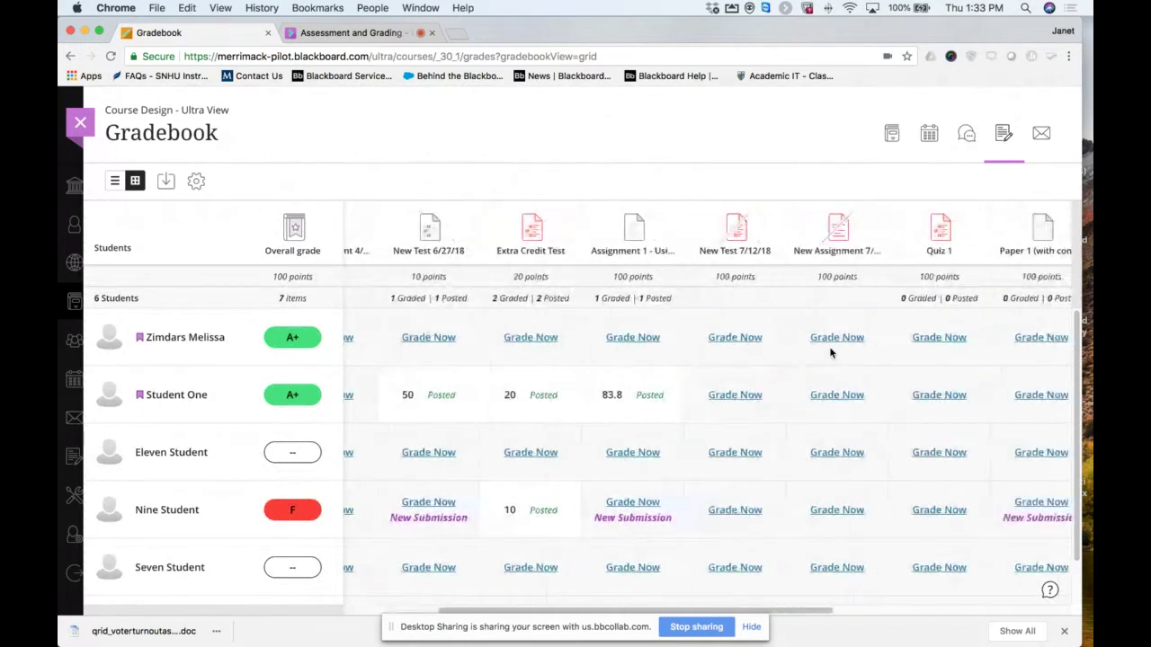
pyautogui.hscroll(-4, 831, 352)
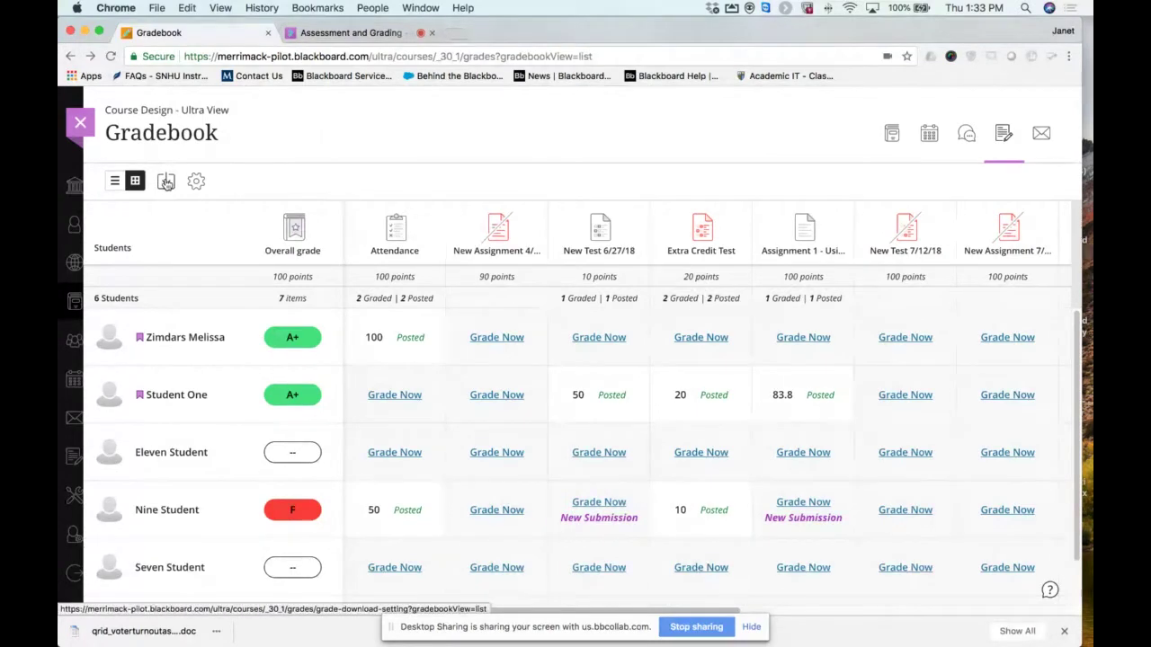
pyautogui.click(167, 181)
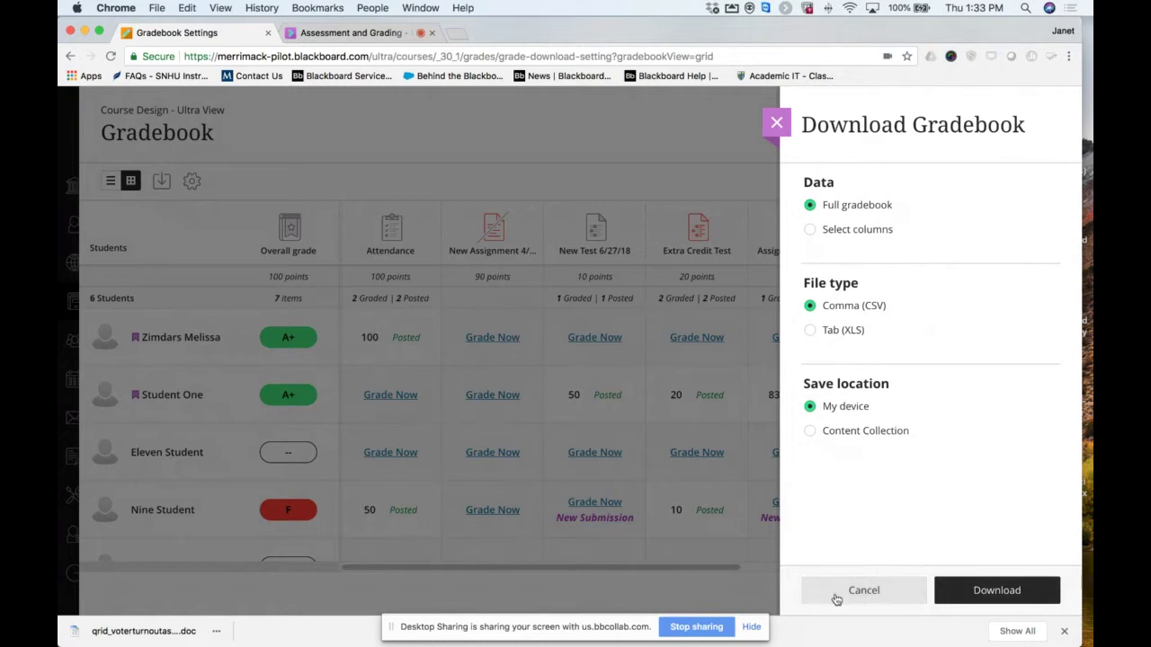
pyautogui.click(863, 592)
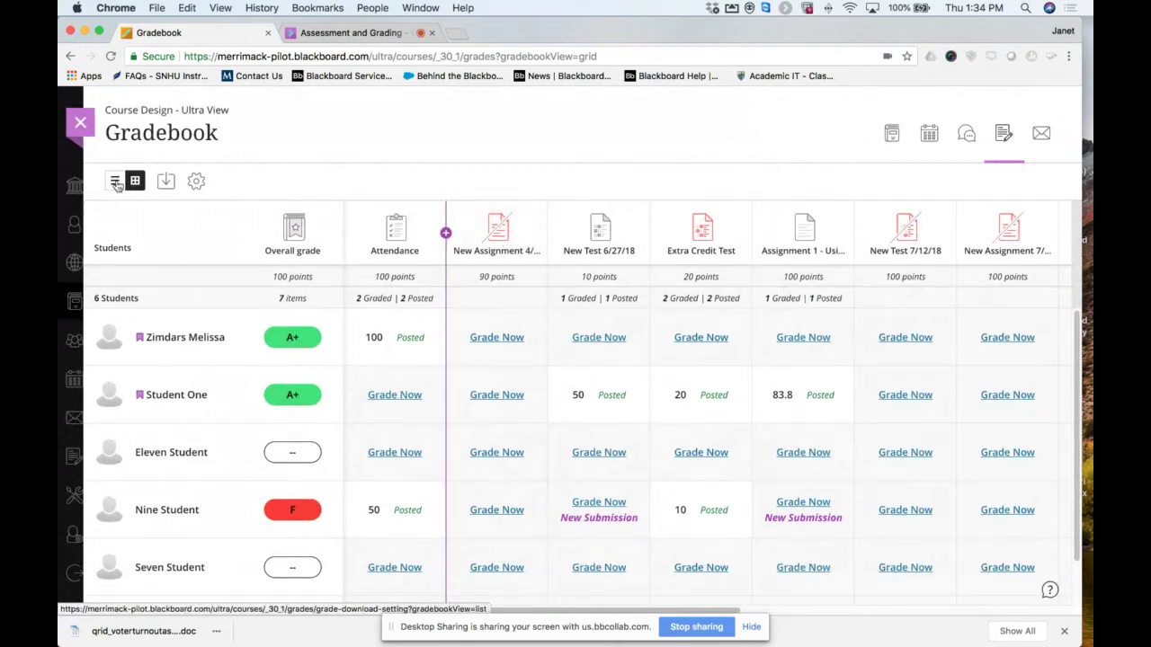
# Open the gradebook settings and review the grade values and percentage ranges of the Letter grading schema.
pyautogui.click(195, 182)
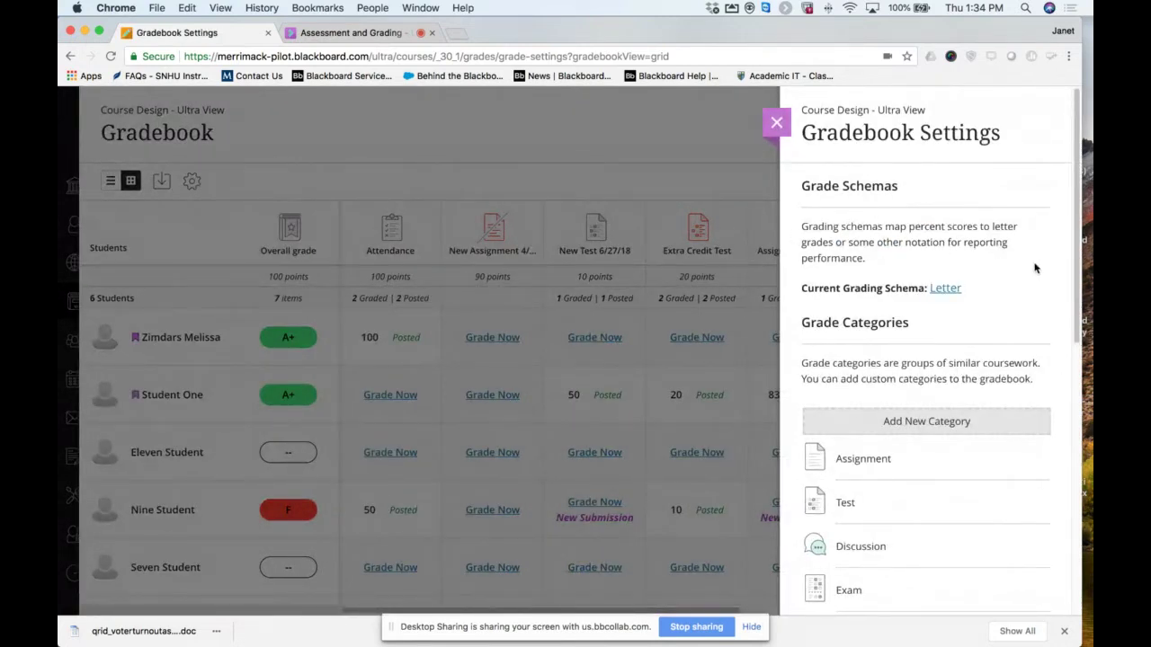
pyautogui.click(945, 290)
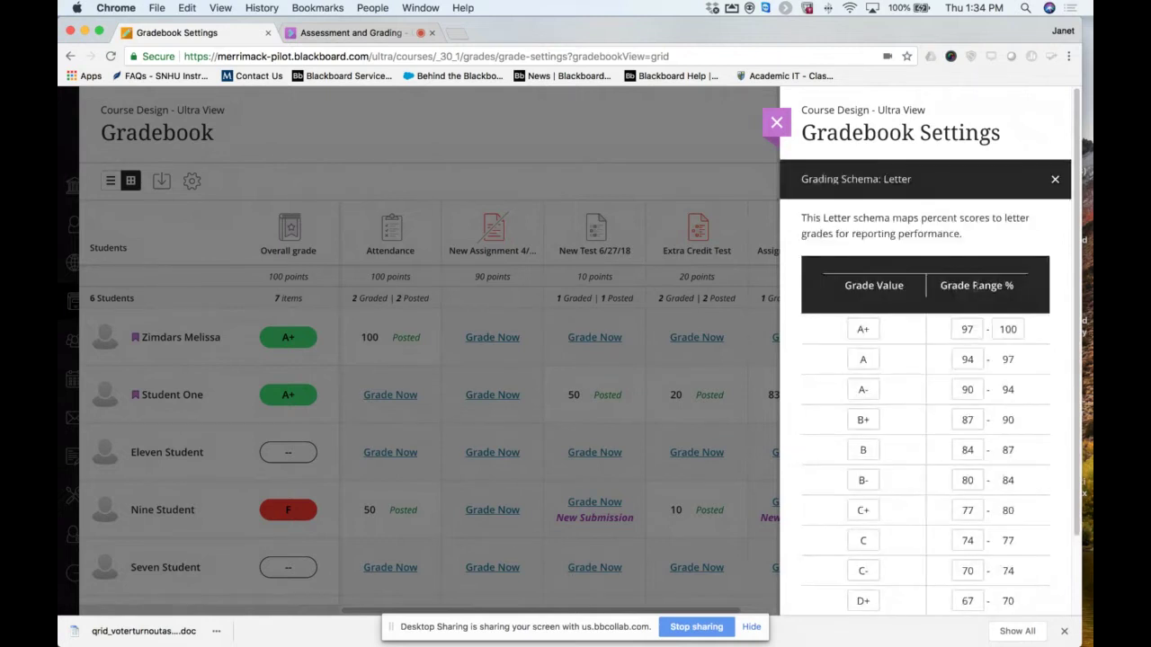
pyautogui.scroll(-2, 1079, 288)
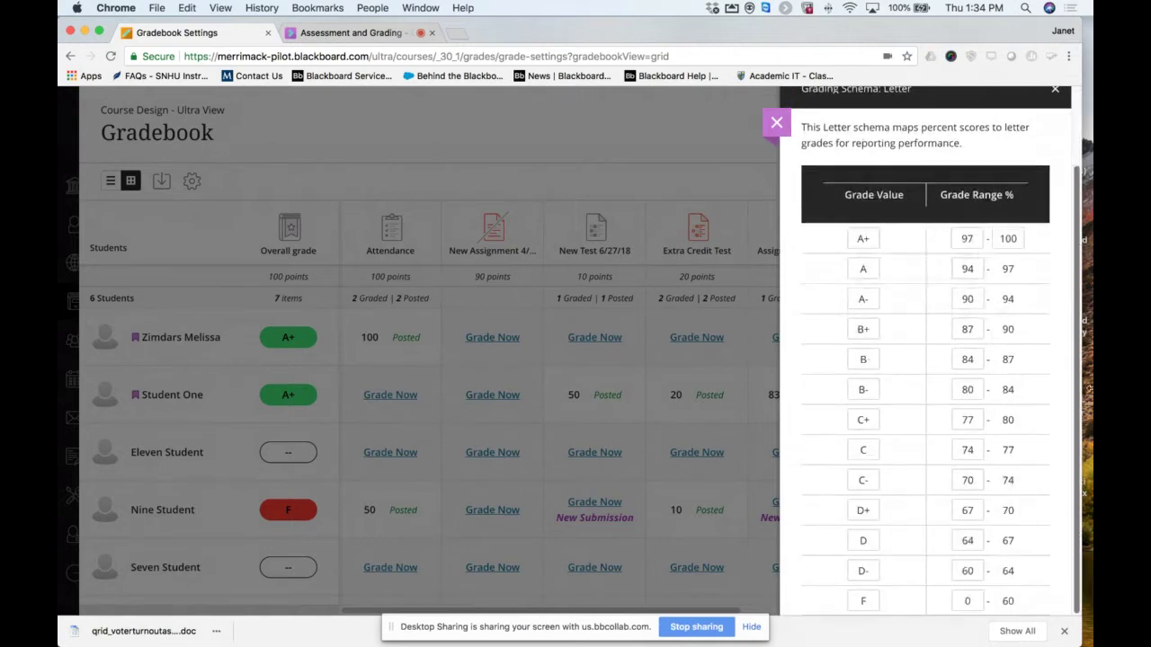
pyautogui.scroll(2, 1083, 485)
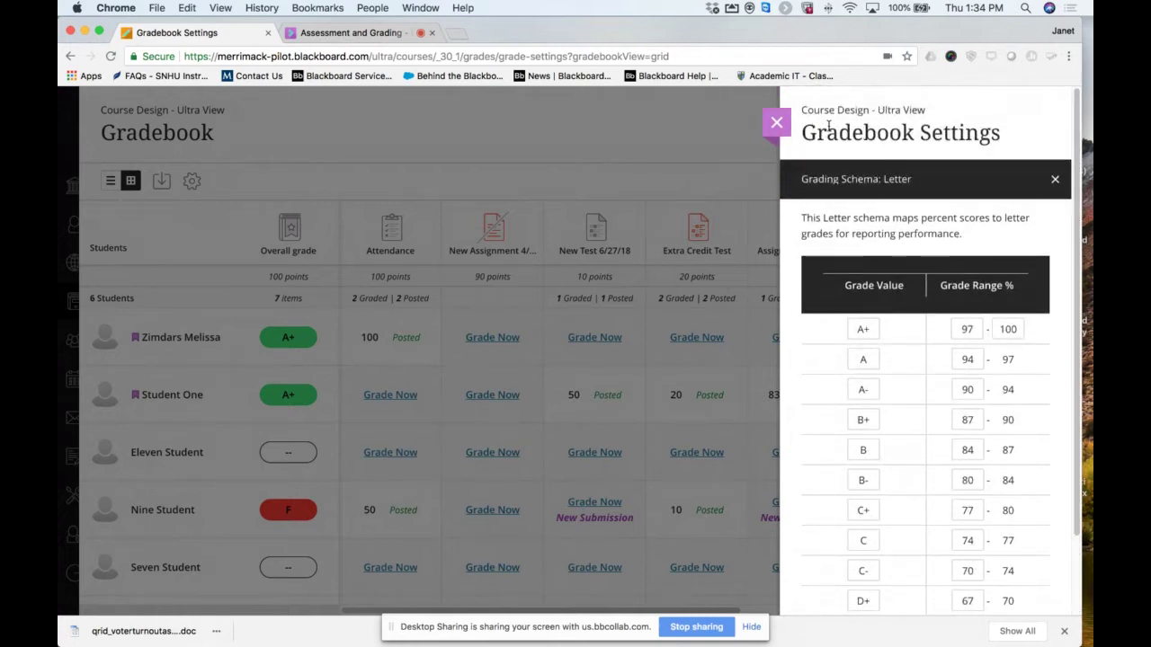
pyautogui.click(1057, 181)
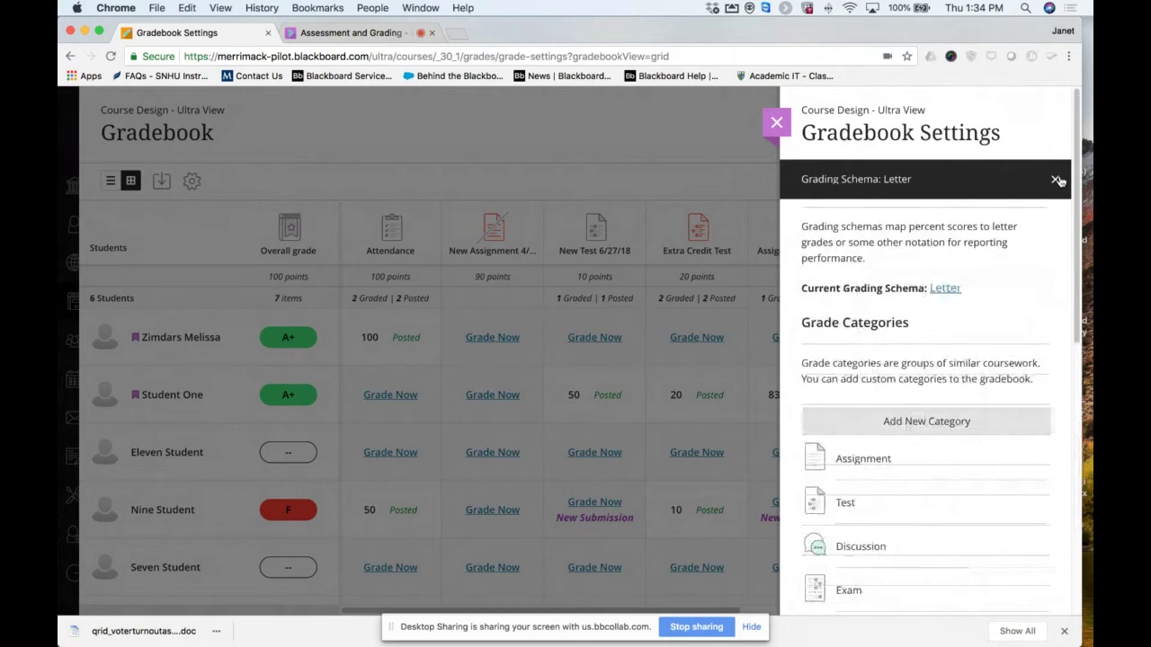
# Review the grade categories, course rubrics and overall grade notations in the gradebook settings, and close the settings.
pyautogui.scroll(-5, 1020, 241)
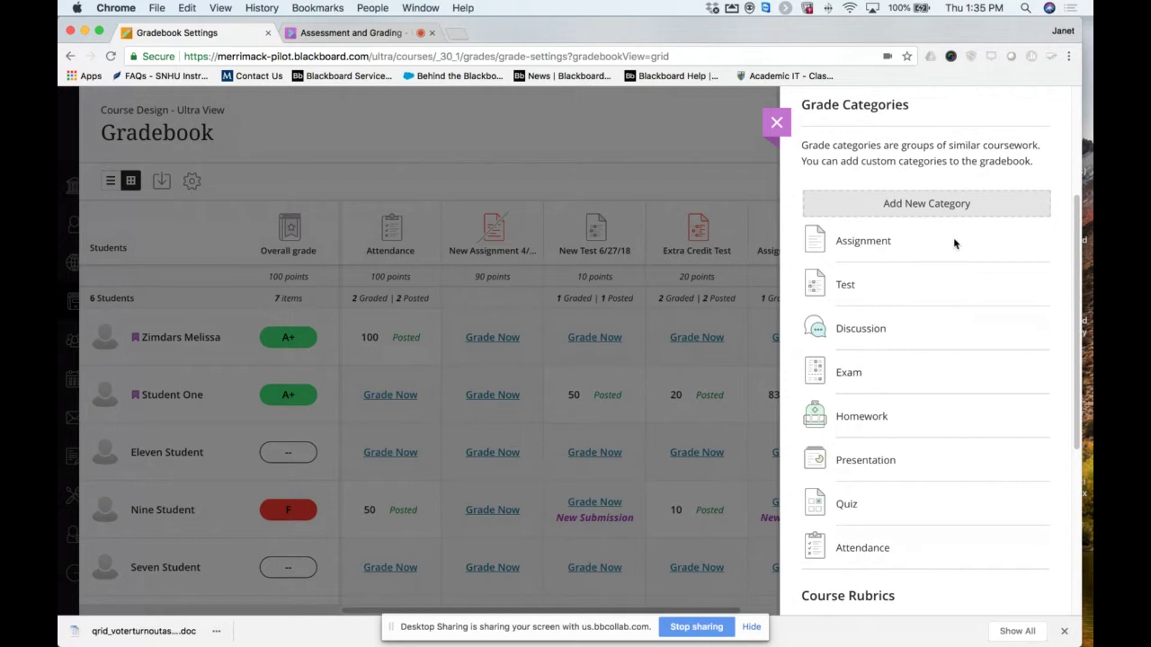
pyautogui.scroll(-5, 981, 336)
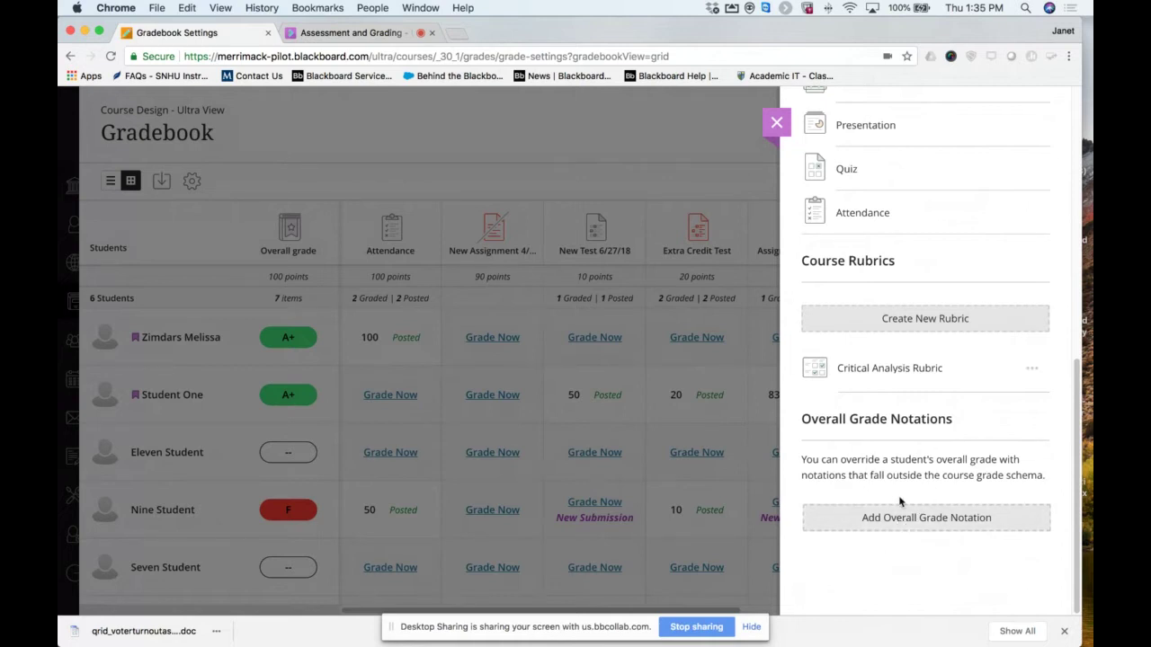
pyautogui.scroll(10, 984, 407)
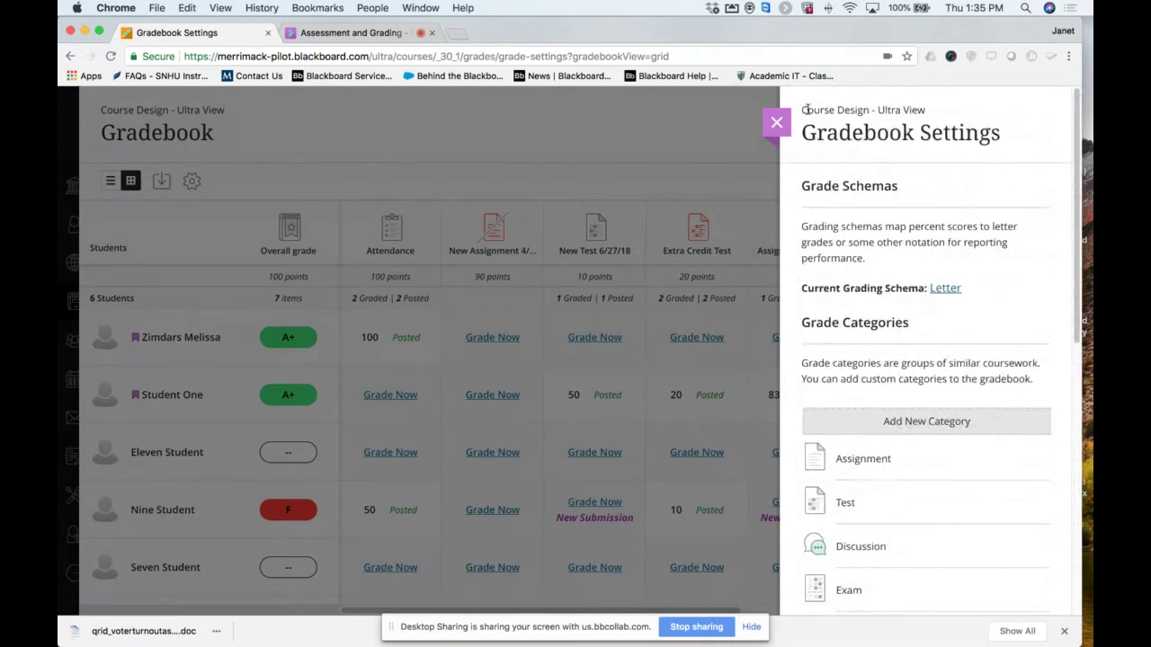
pyautogui.click(779, 123)
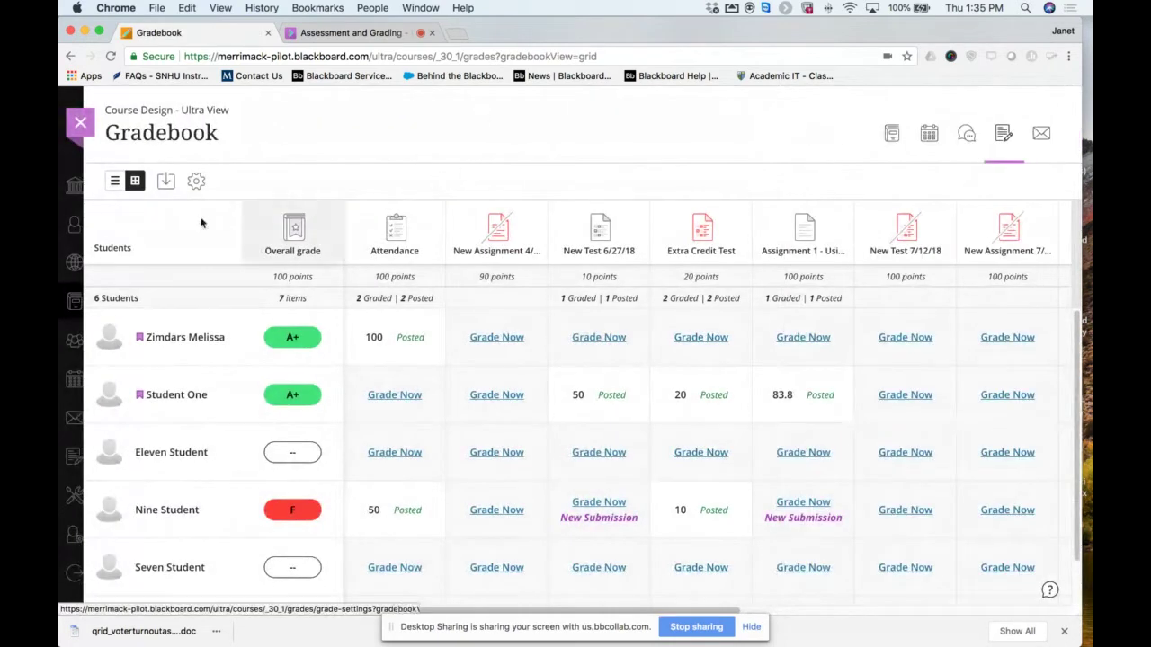
# Return the gradebook to list view and check the options for adding an item or calculation below Overall grade.
pyautogui.click(113, 183)
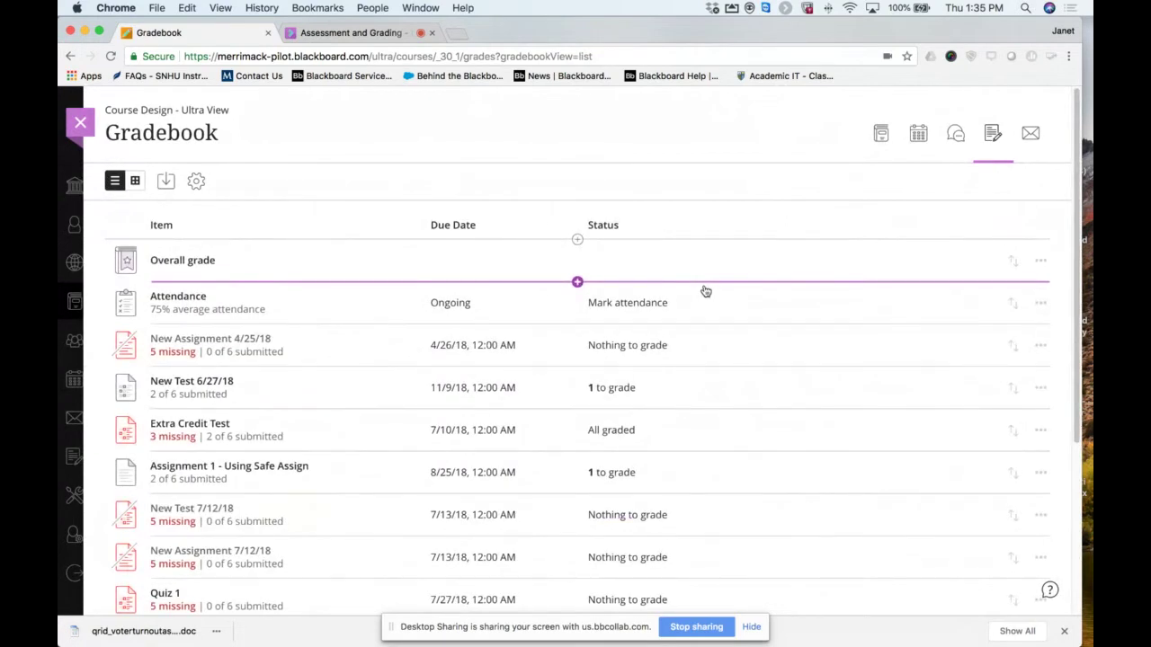
pyautogui.click(577, 283)
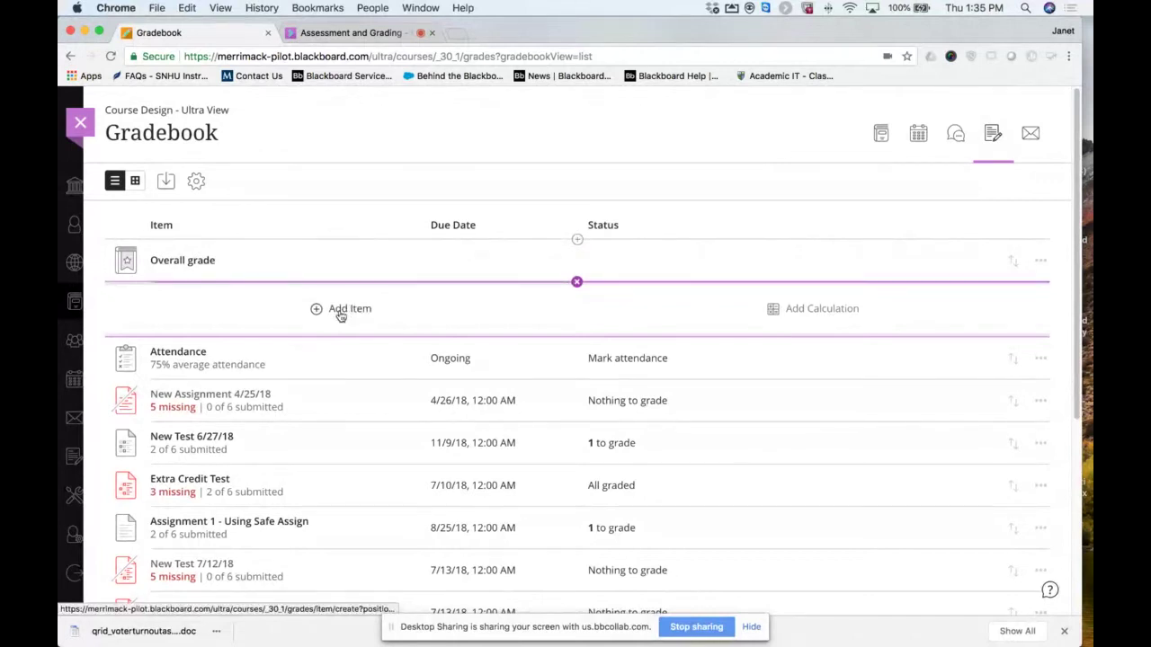
pyautogui.click(577, 284)
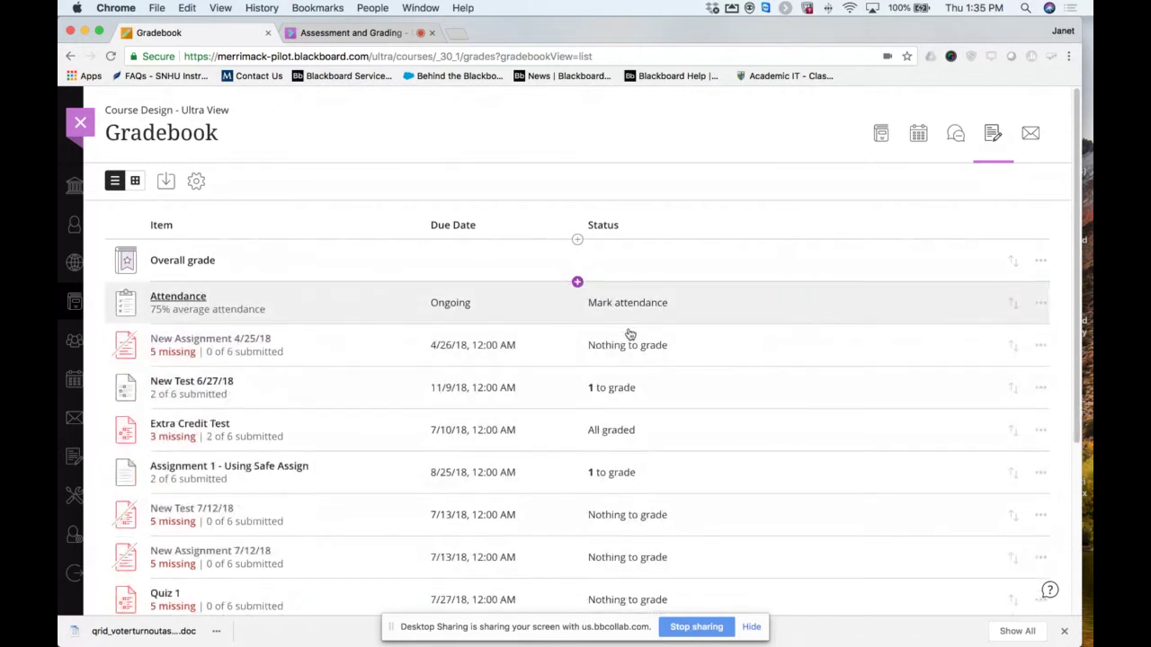
pyautogui.scroll(-3, 593, 337)
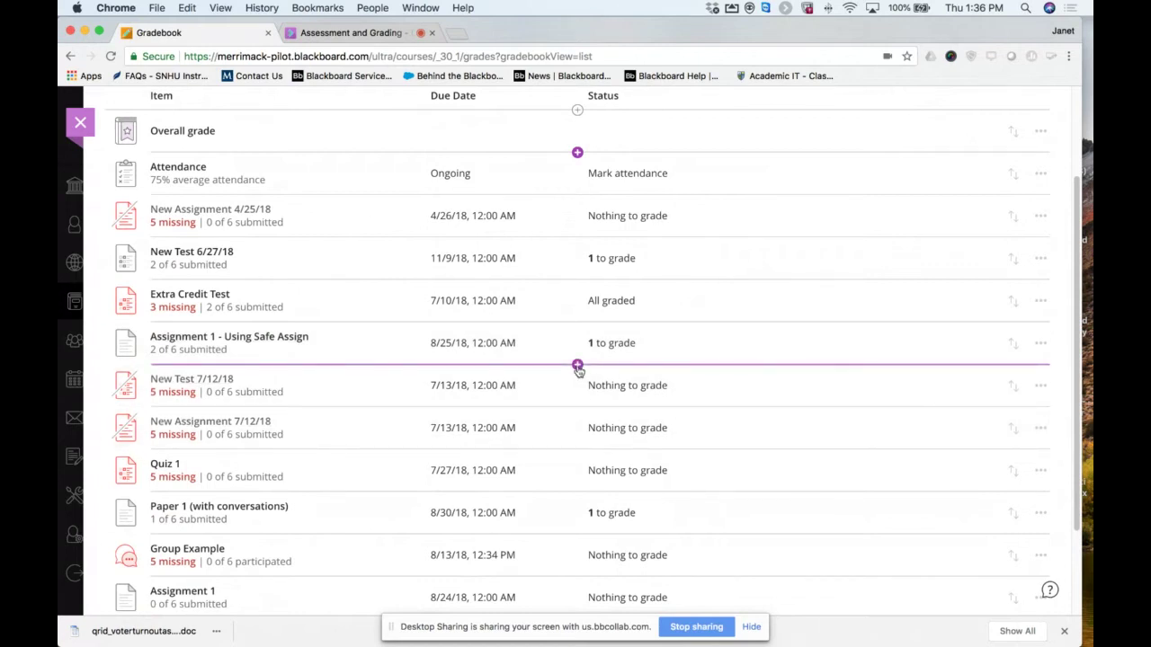
pyautogui.scroll(3, 731, 347)
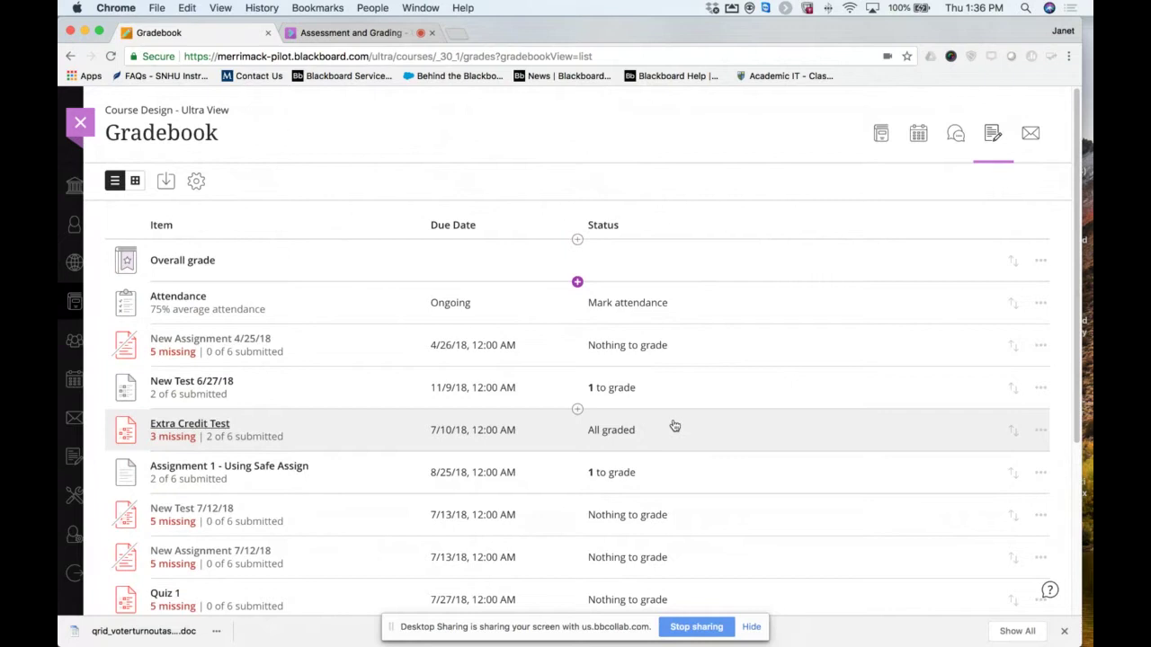
# Open the submissions to grade for New Test 6/27/18 and look through each student's status, grade and originality.
pyautogui.scroll(-1, 679, 423)
pyautogui.scroll(-3, 679, 423)
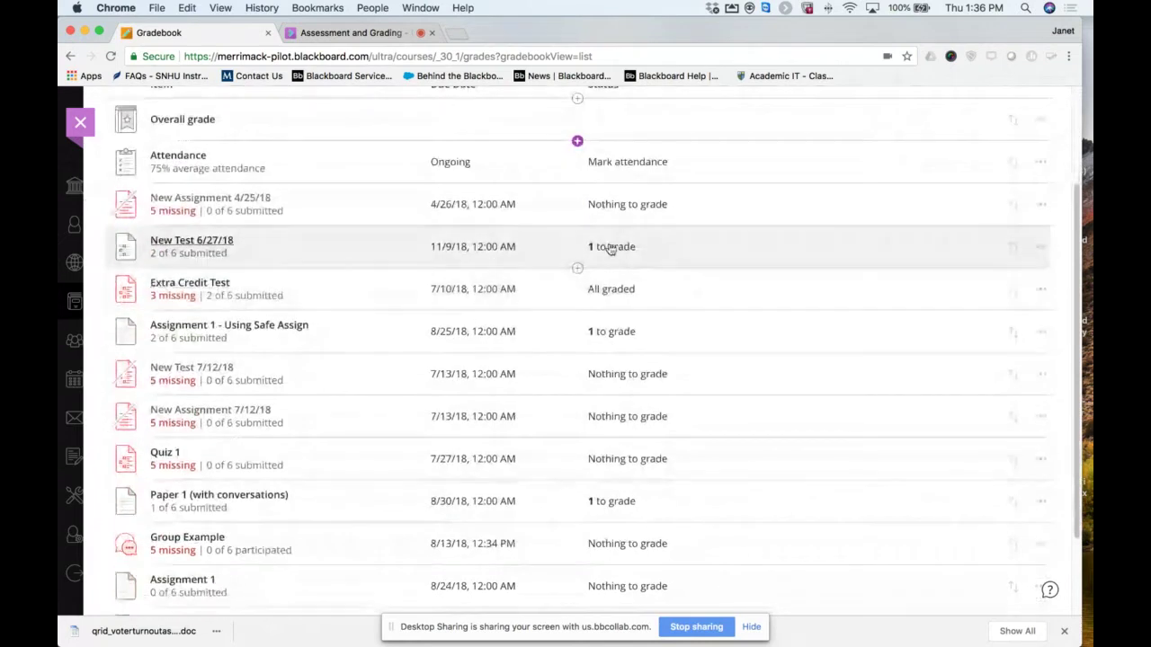
pyautogui.click(611, 250)
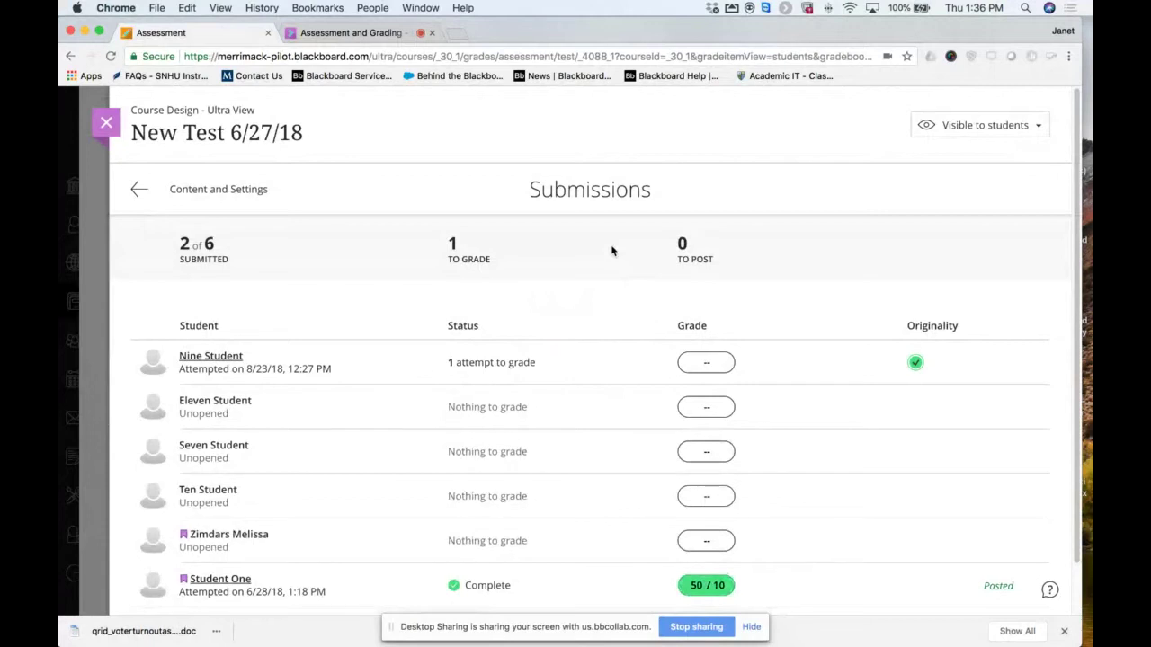
pyautogui.scroll(-1, 756, 275)
pyautogui.scroll(-2, 756, 276)
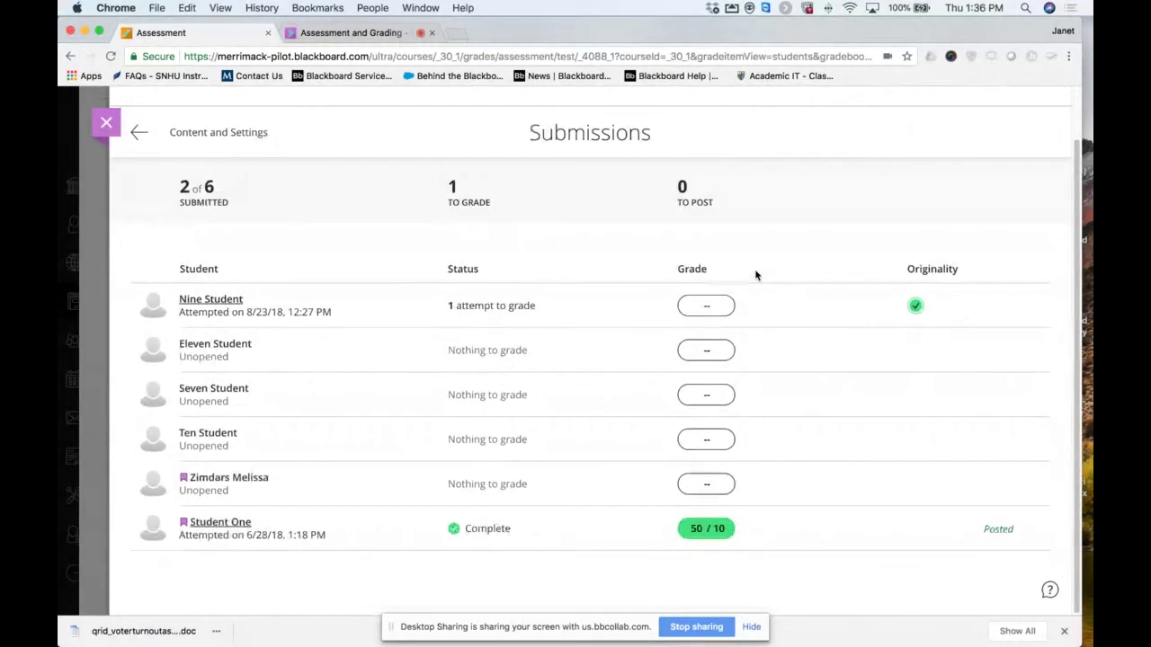
pyautogui.scroll(3, 755, 270)
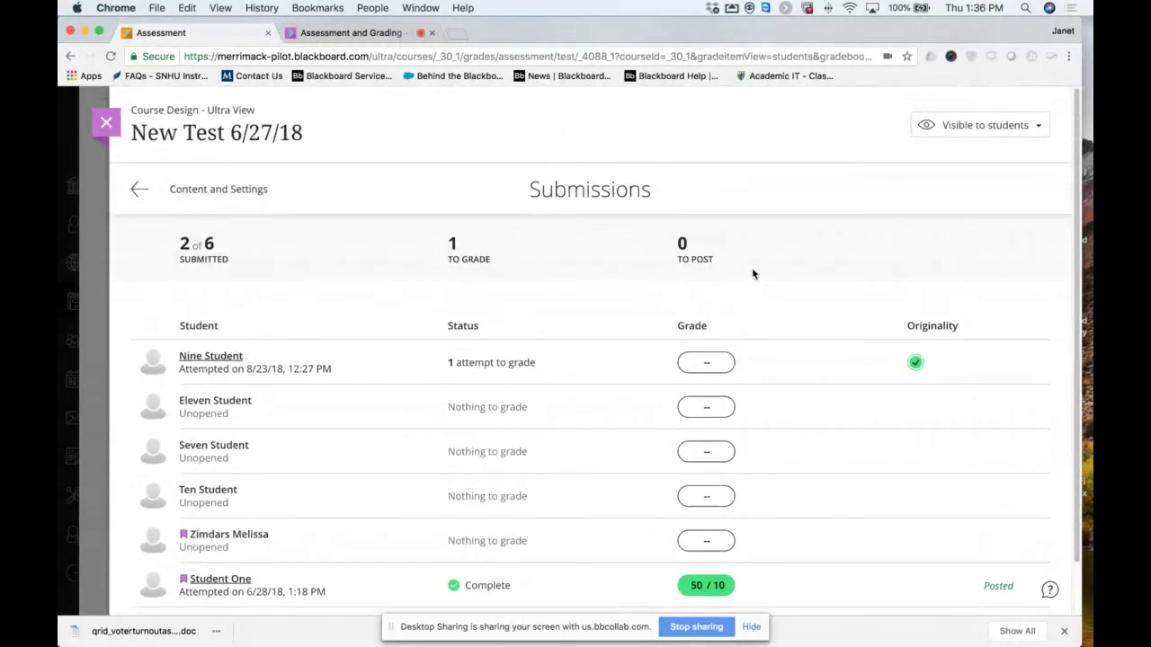
# Open the submitted attempt awaiting grading for New Test 6/27/18 and review its SafeAssign originality report, grade field and submission options.
pyautogui.click(211, 357)
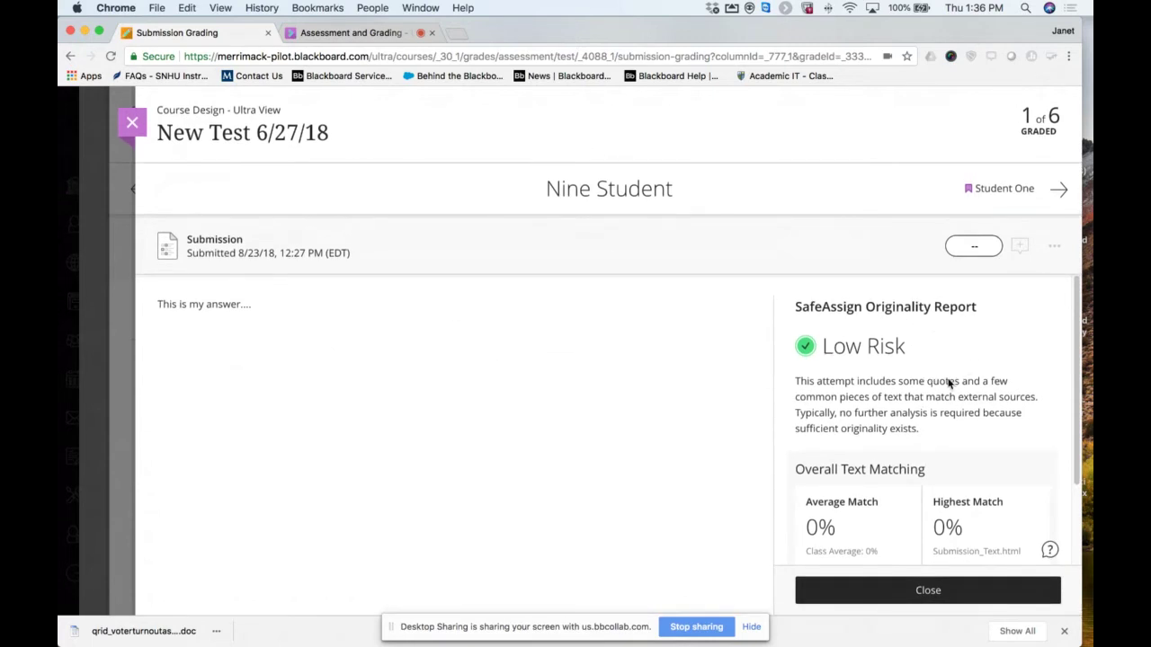
pyautogui.click(988, 248)
pyautogui.click(1054, 248)
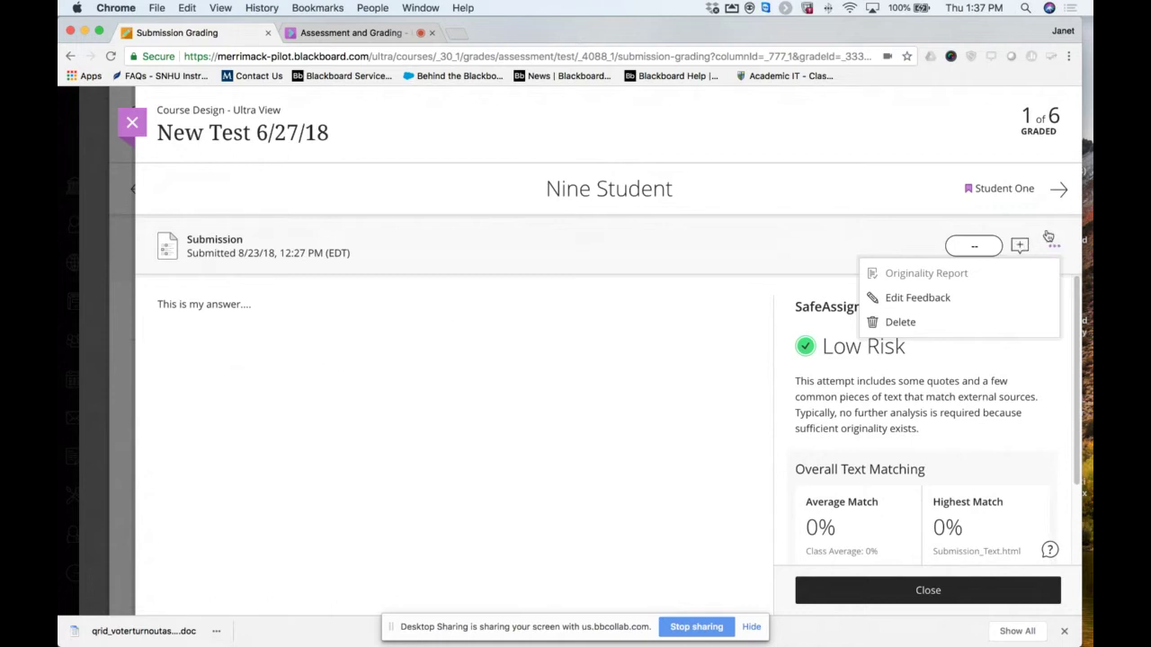
# Open the feedback editor for the submission and review its text style, formatting, list and insert options.
pyautogui.click(1021, 250)
pyautogui.click(1020, 248)
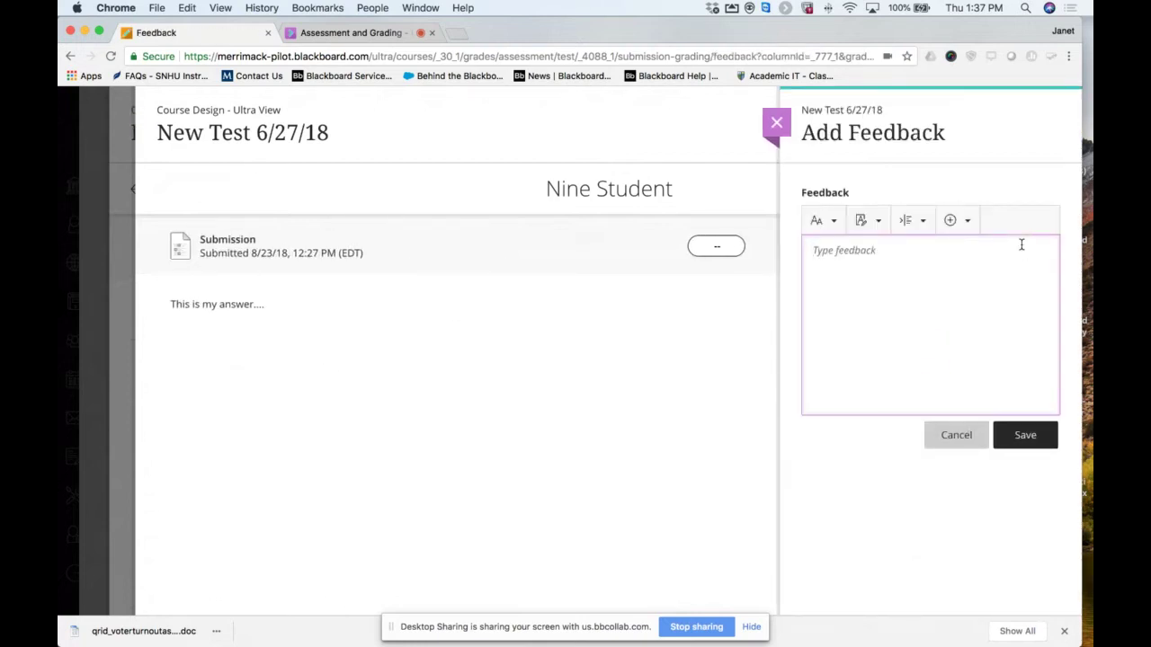
pyautogui.click(833, 222)
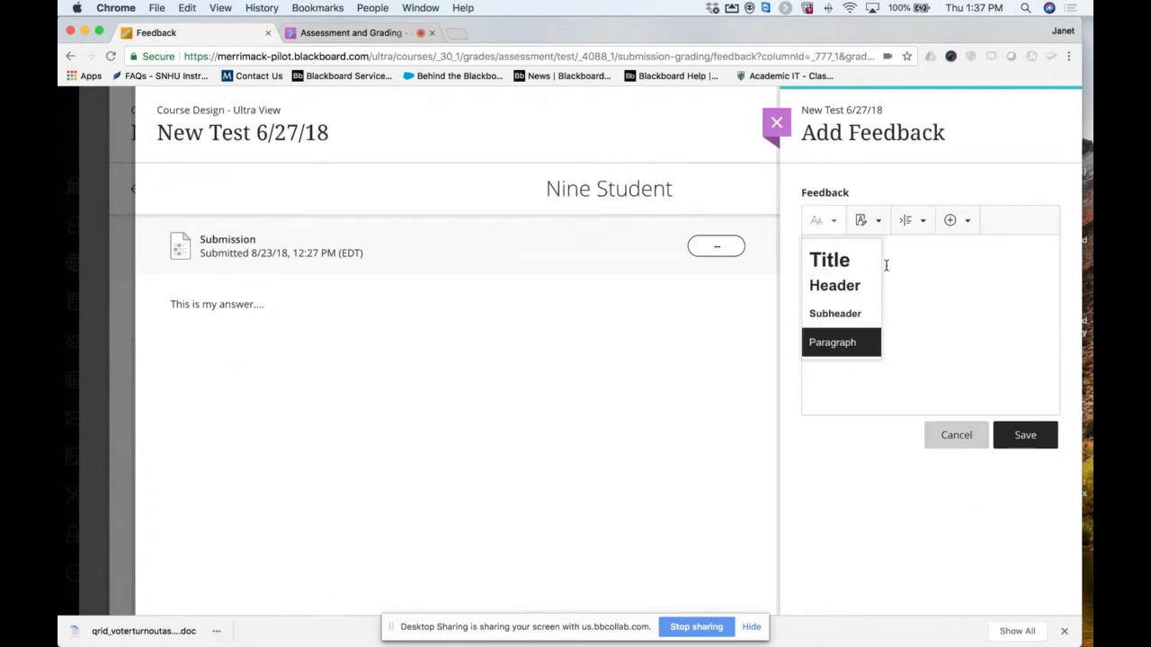
pyautogui.click(879, 224)
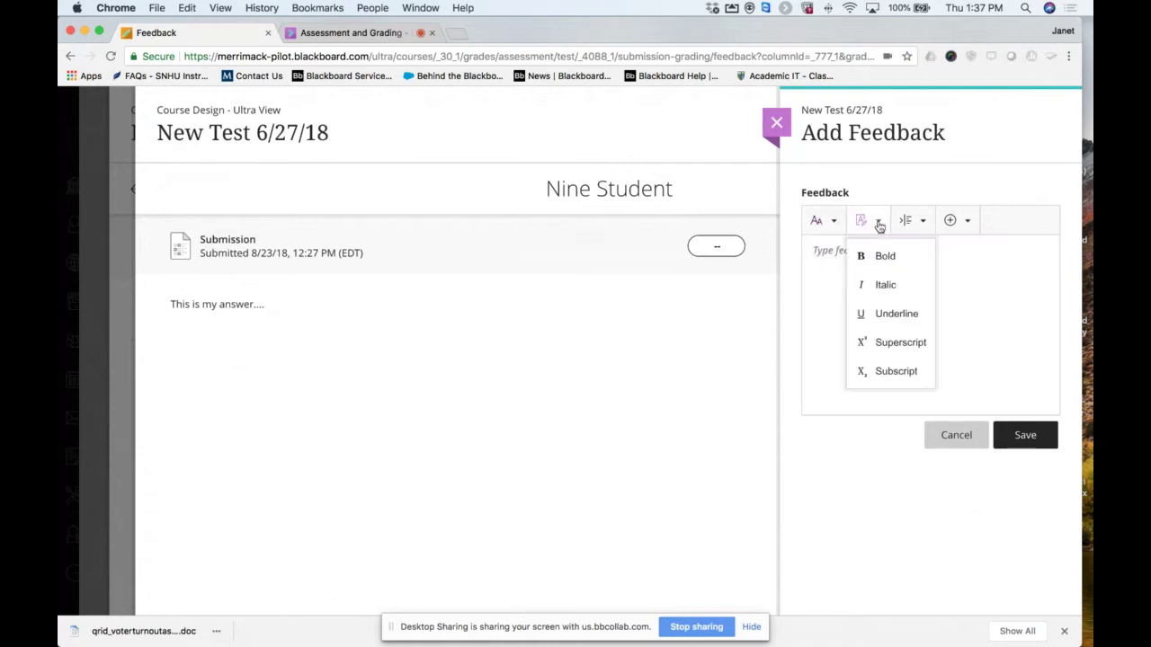
pyautogui.click(953, 254)
pyautogui.click(925, 225)
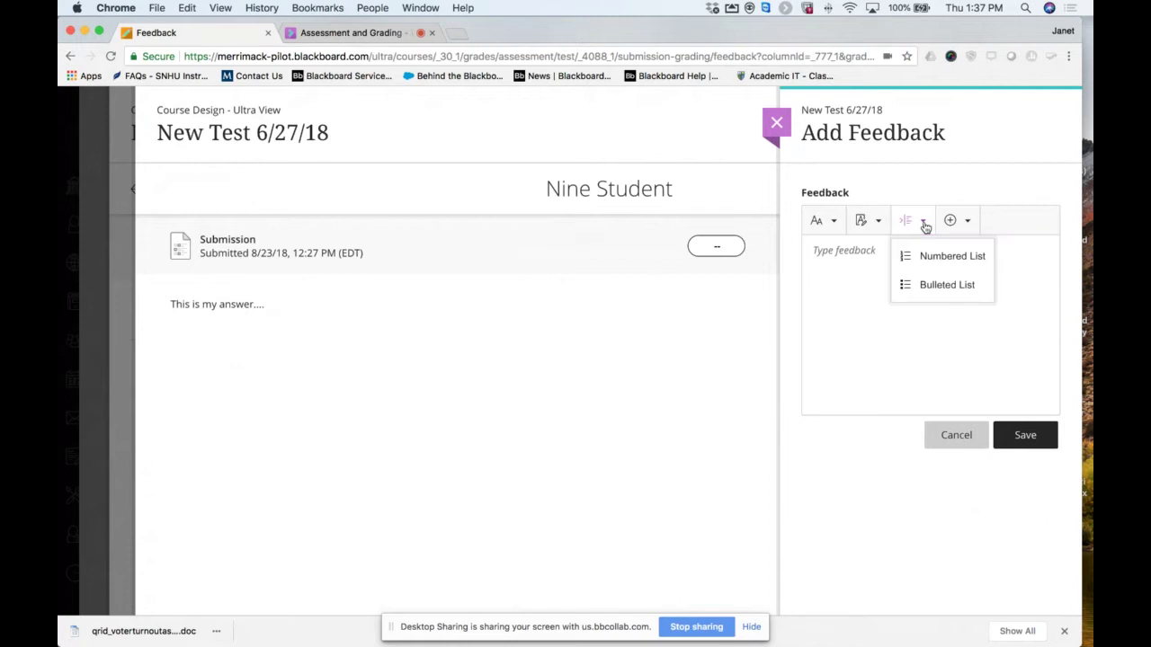
pyautogui.click(1013, 268)
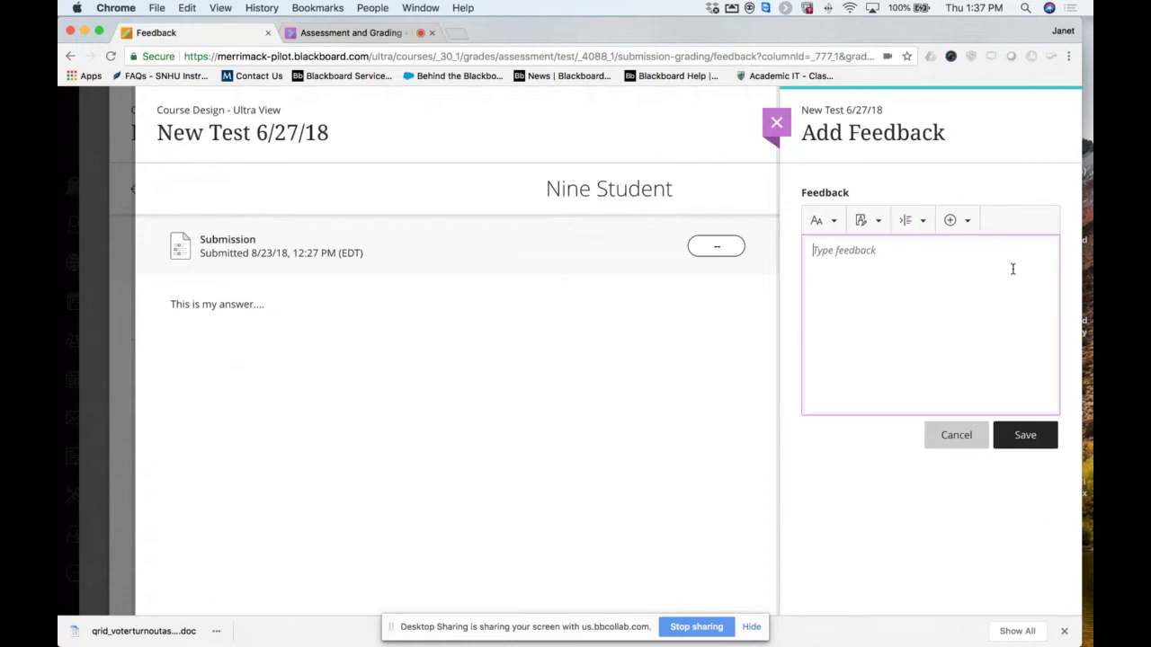
pyautogui.click(969, 225)
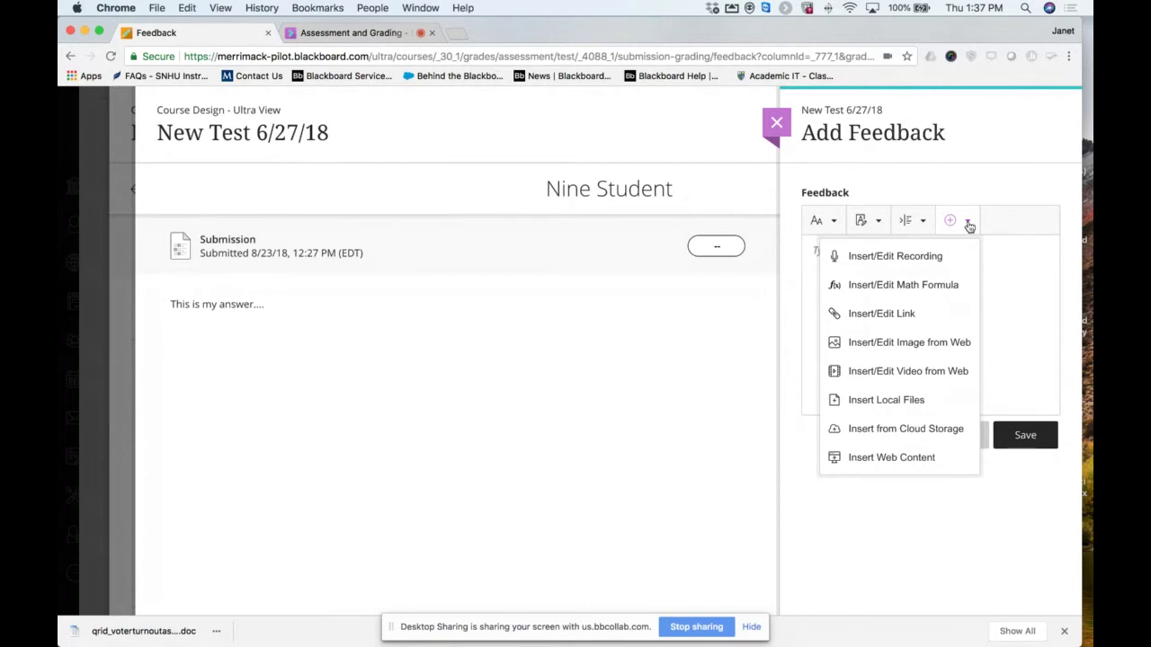
# Open the recording window for audio or video feedback, look over its controls, and close it and the feedback editor without saving.
pyautogui.click(920, 258)
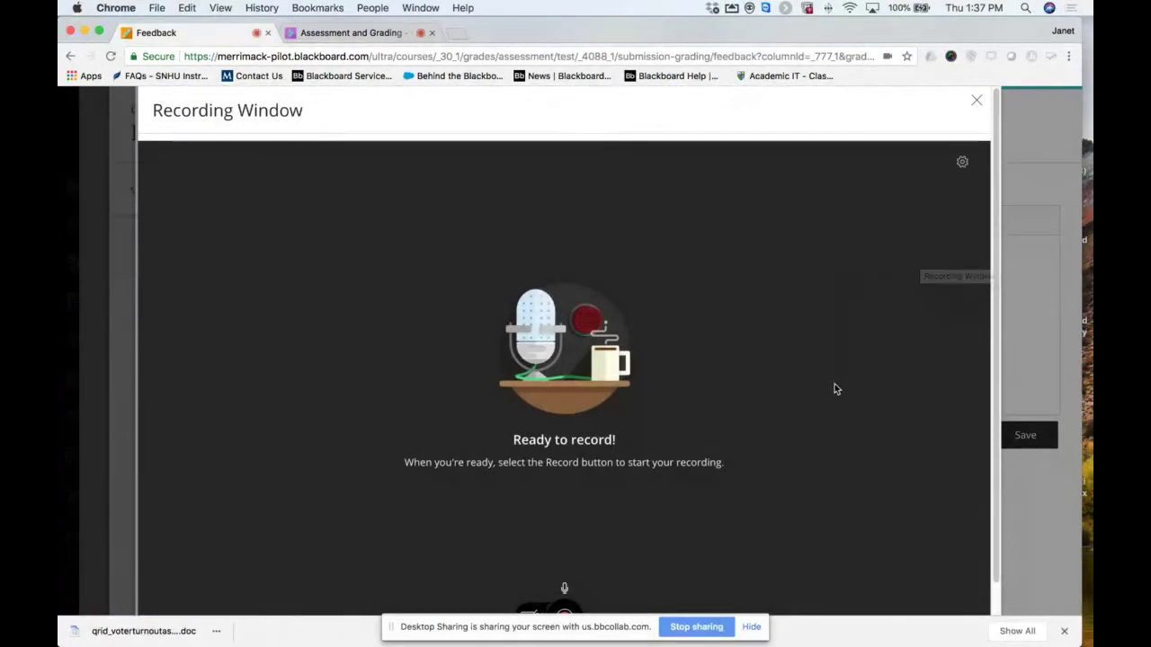
pyautogui.scroll(-1, 834, 384)
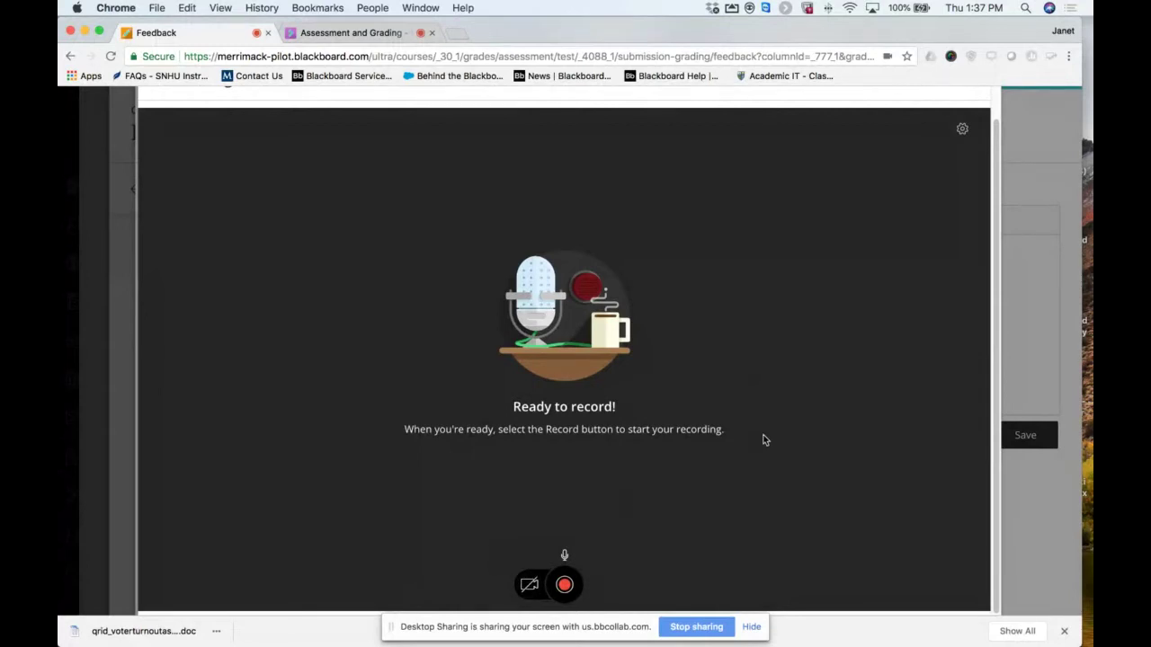
pyautogui.scroll(1, 764, 440)
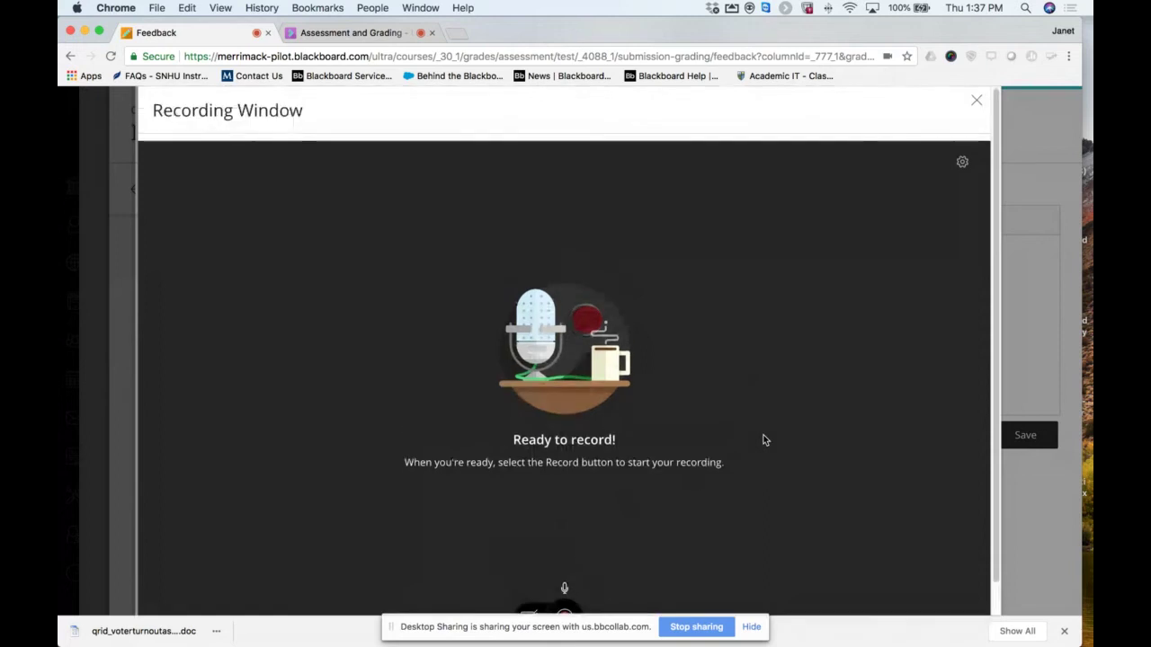
pyautogui.click(980, 99)
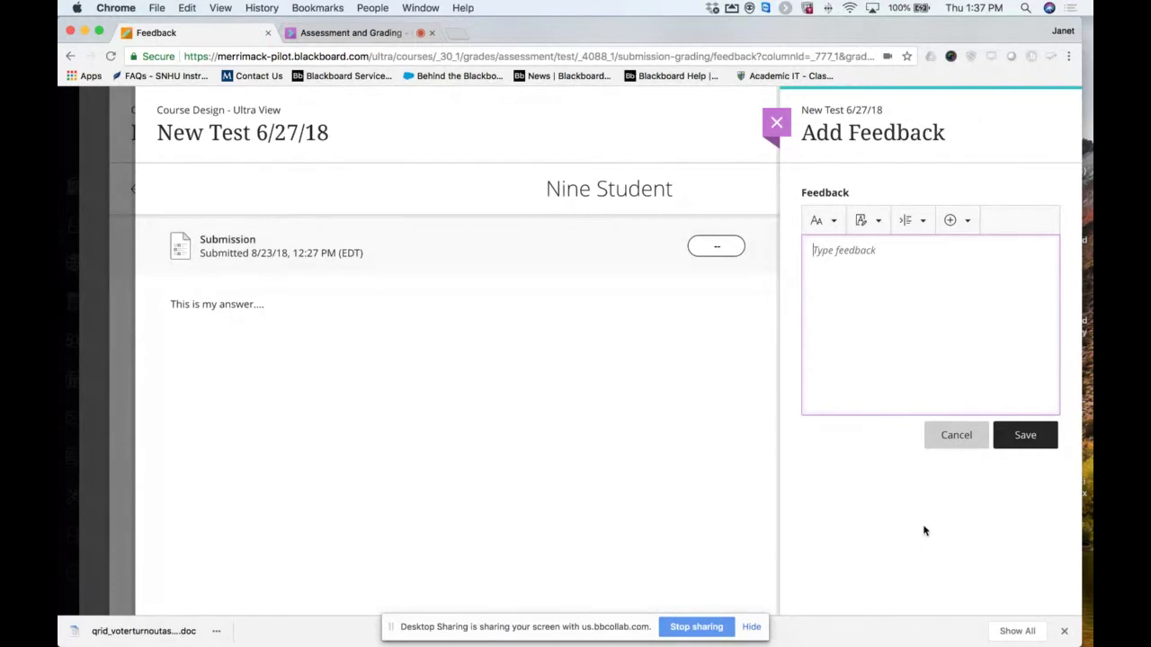
pyautogui.click(776, 124)
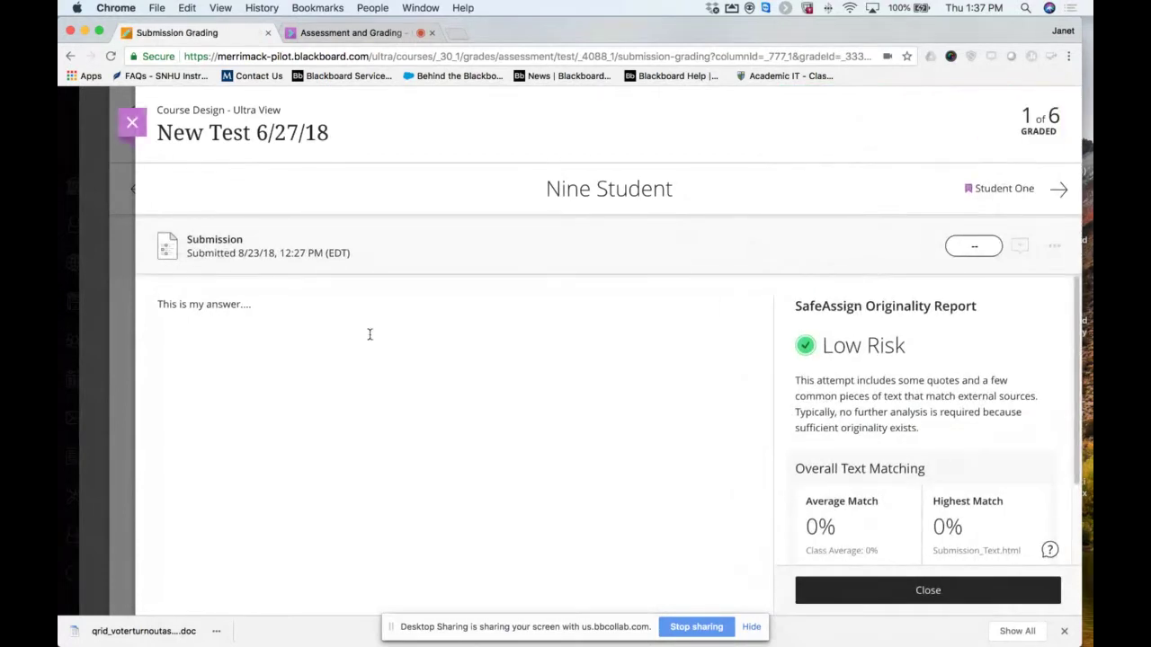
# Close the submission, look over the submissions list of New Test 6/27/18, and return to the gradebook.
pyautogui.click(132, 123)
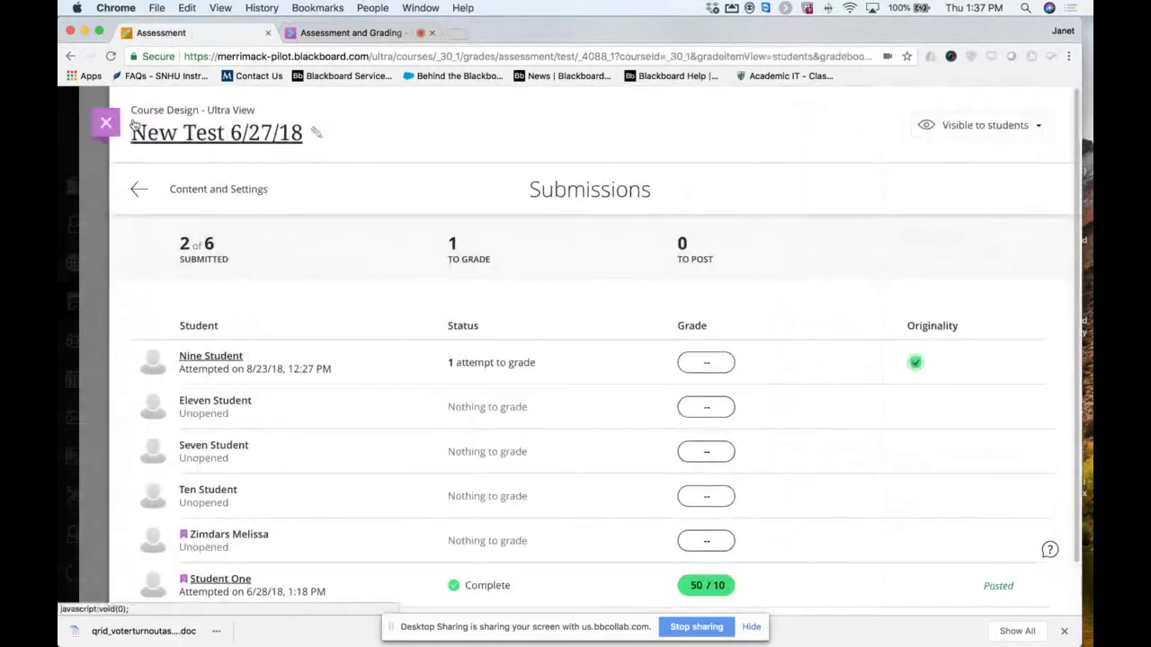
pyautogui.scroll(-1, 676, 366)
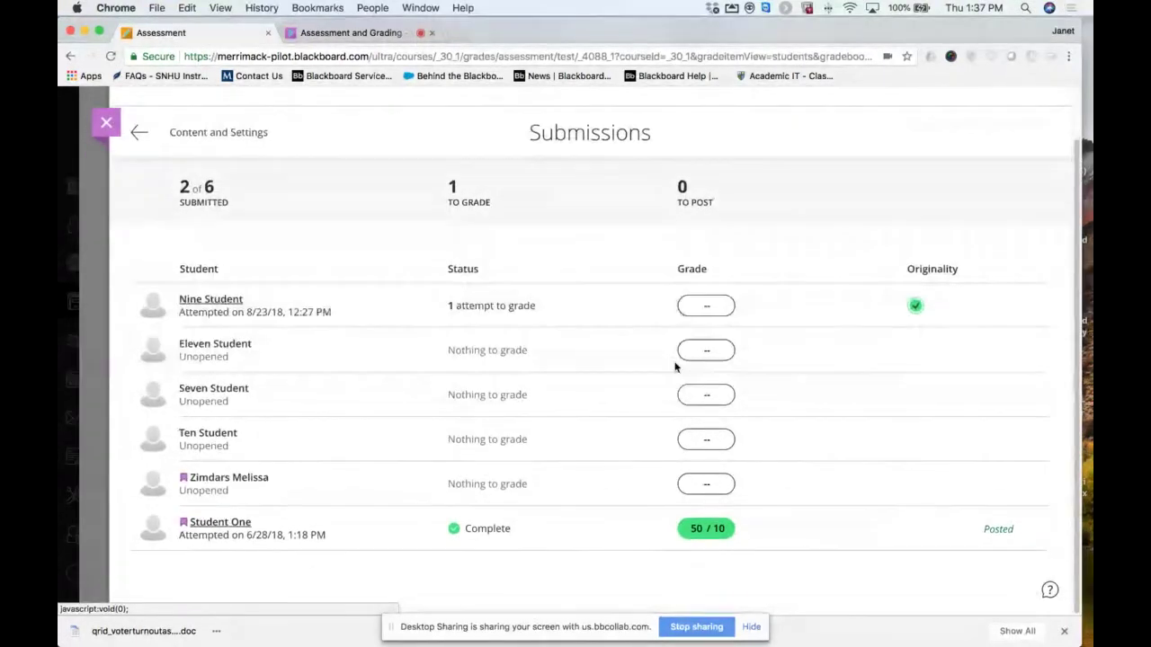
pyautogui.scroll(1, 676, 367)
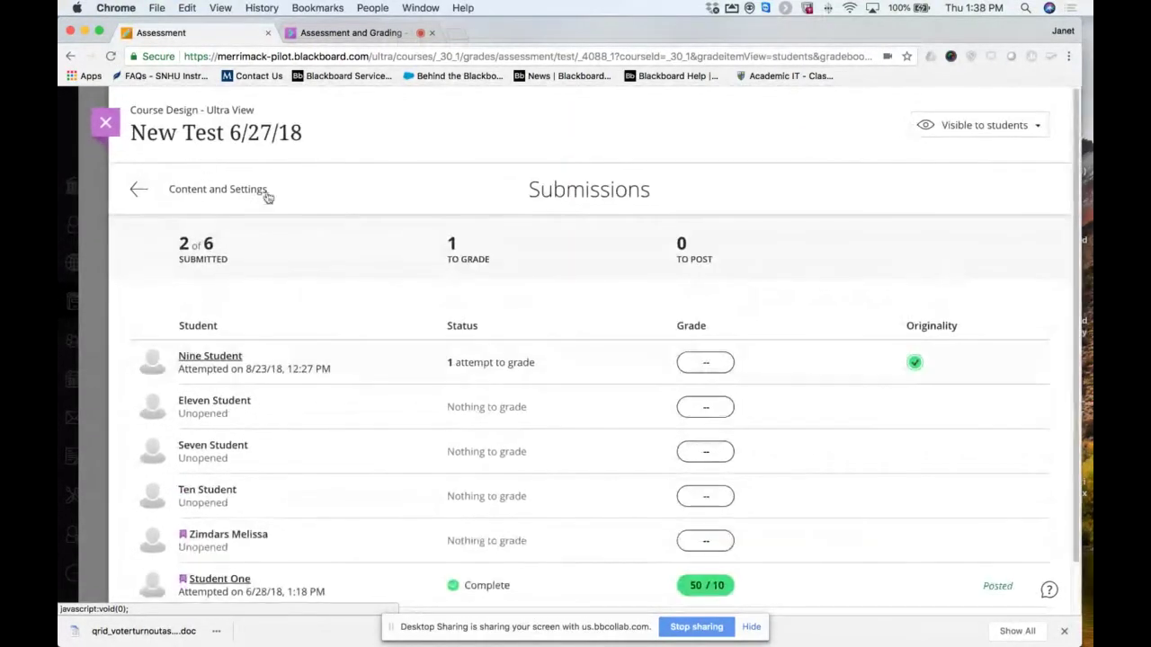
pyautogui.click(105, 122)
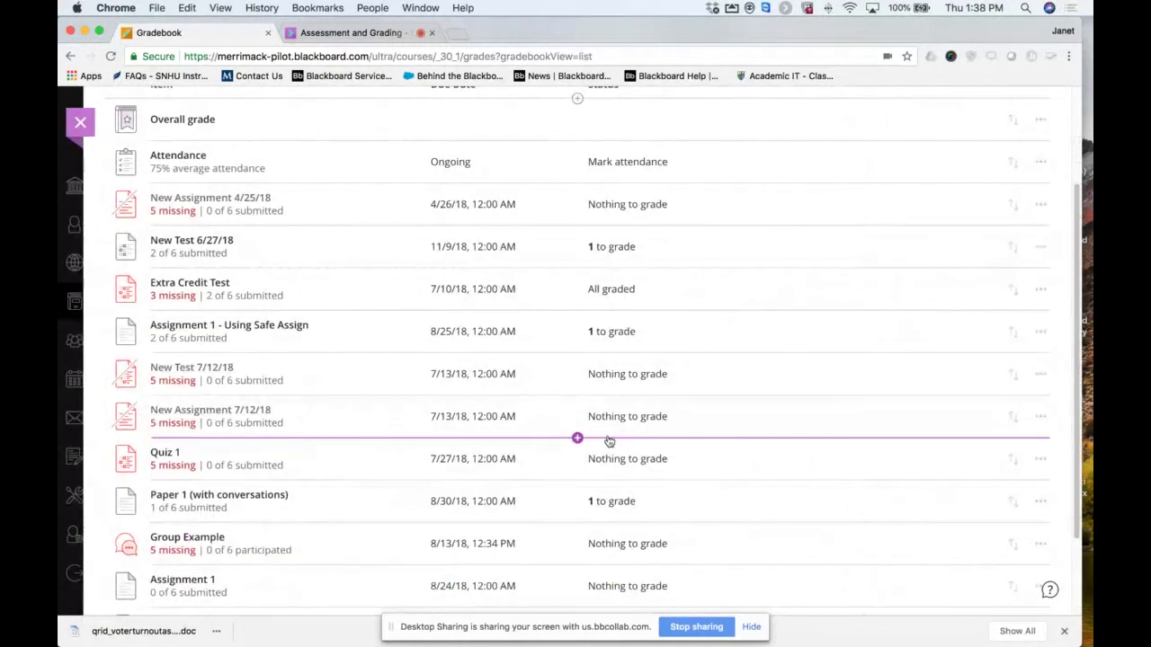
# Find Paper 1 (with conversations) in the gradebook and open its attempt awaiting grading.
pyautogui.scroll(-3, 609, 442)
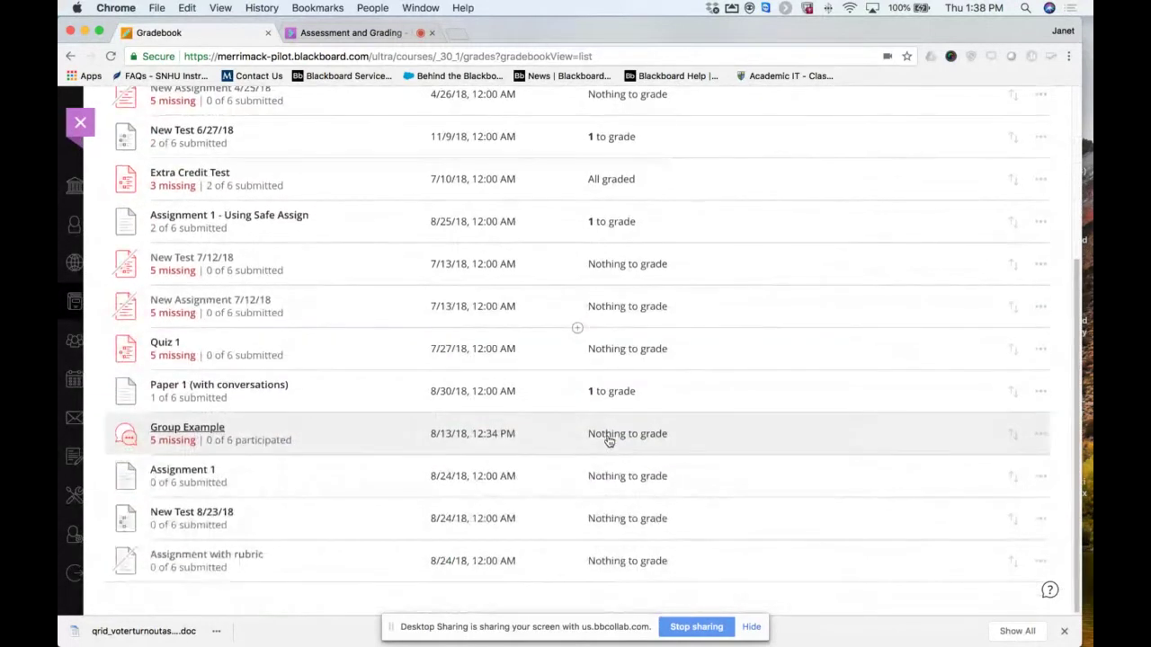
pyautogui.scroll(1, 609, 441)
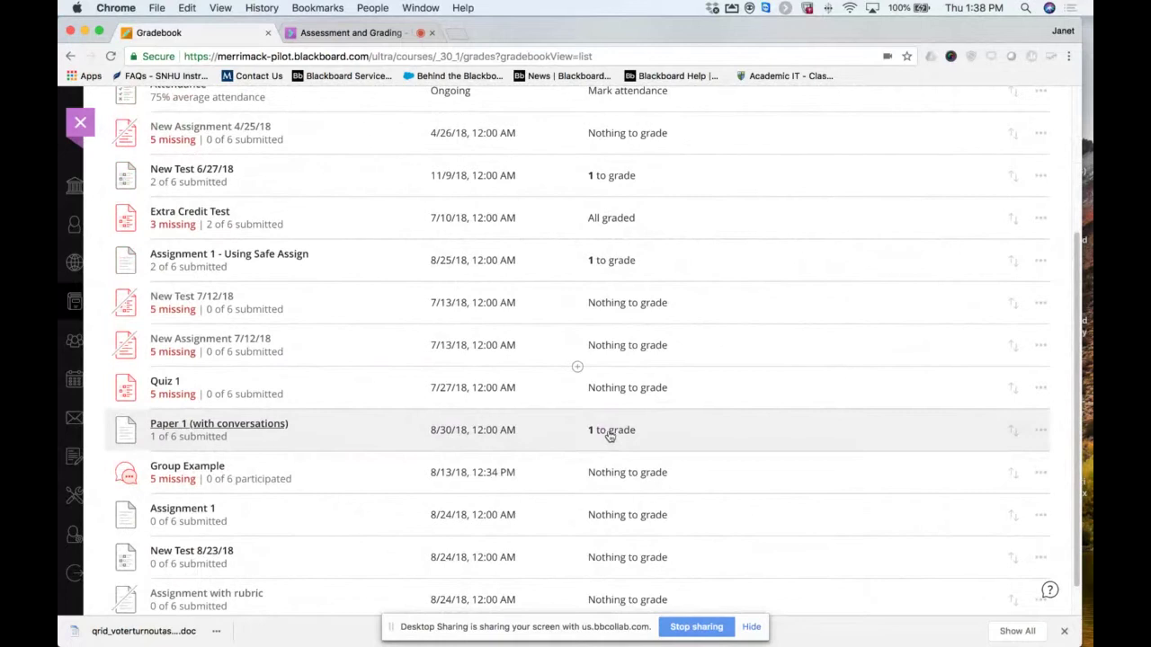
pyautogui.click(612, 430)
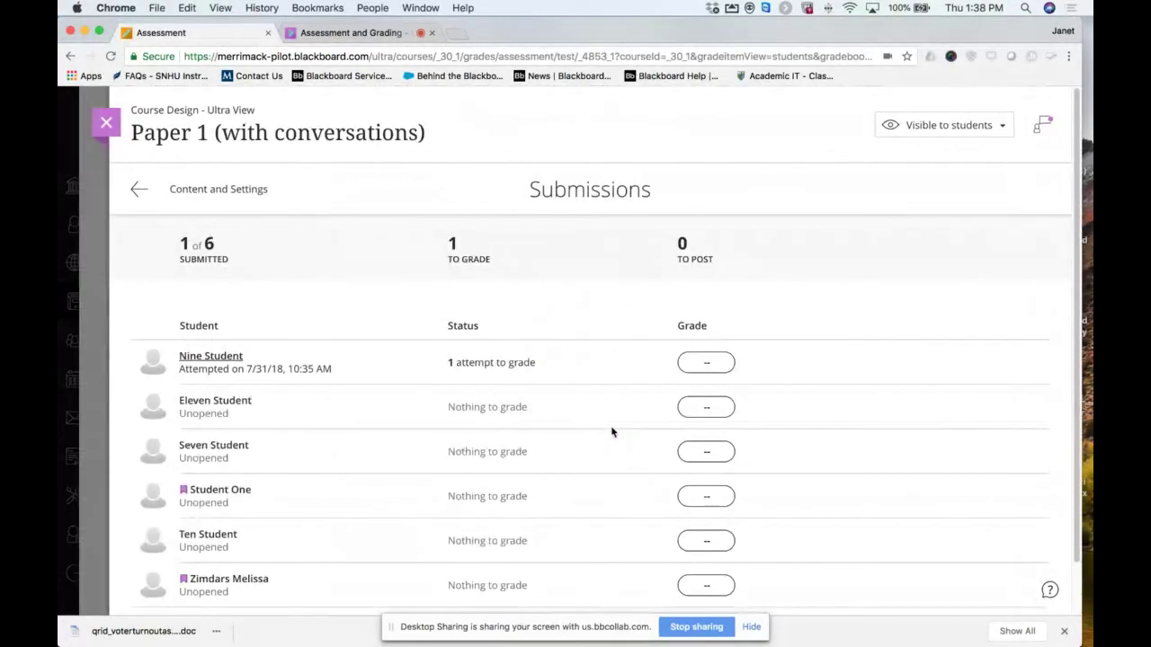
pyautogui.click(226, 356)
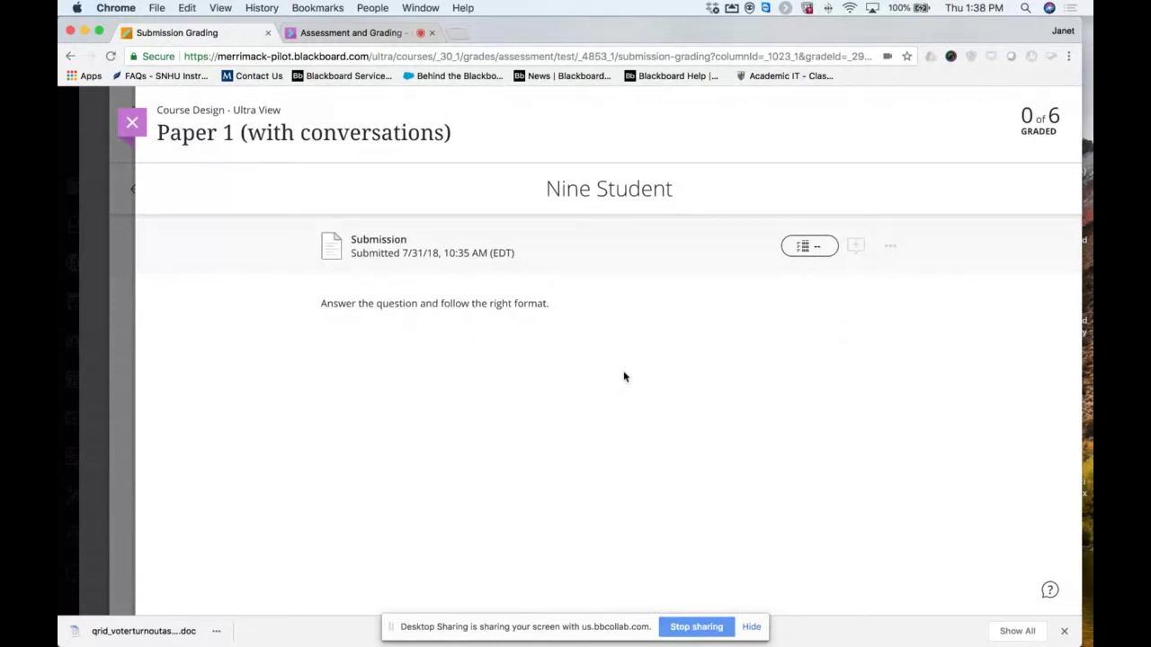
# Review the submission's rubric, including the Critical Thinking and Integration and Application levels, and close the rubric and the submission.
pyautogui.click(808, 249)
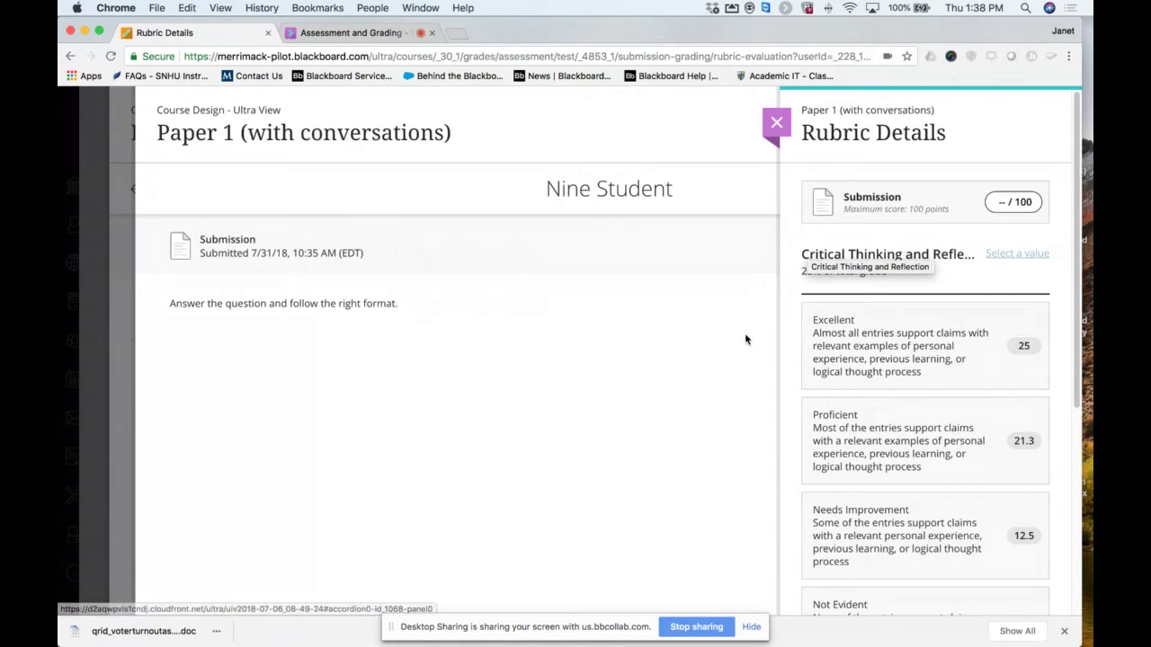
pyautogui.scroll(-3, 889, 386)
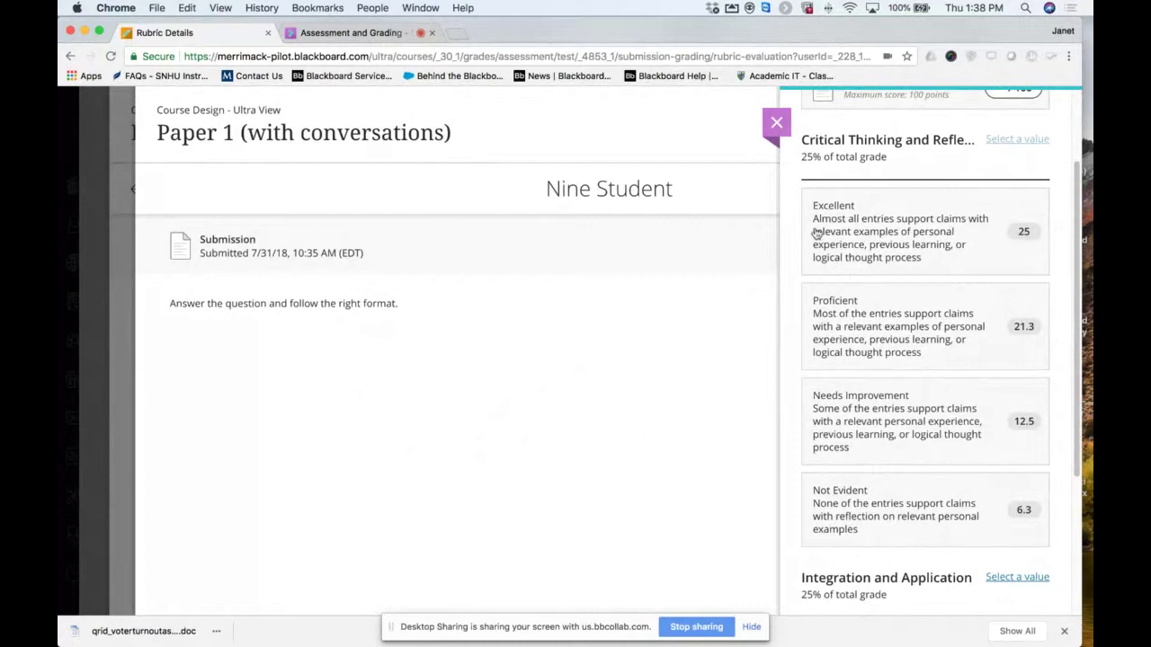
pyautogui.scroll(-1, 895, 310)
pyautogui.scroll(-5, 896, 309)
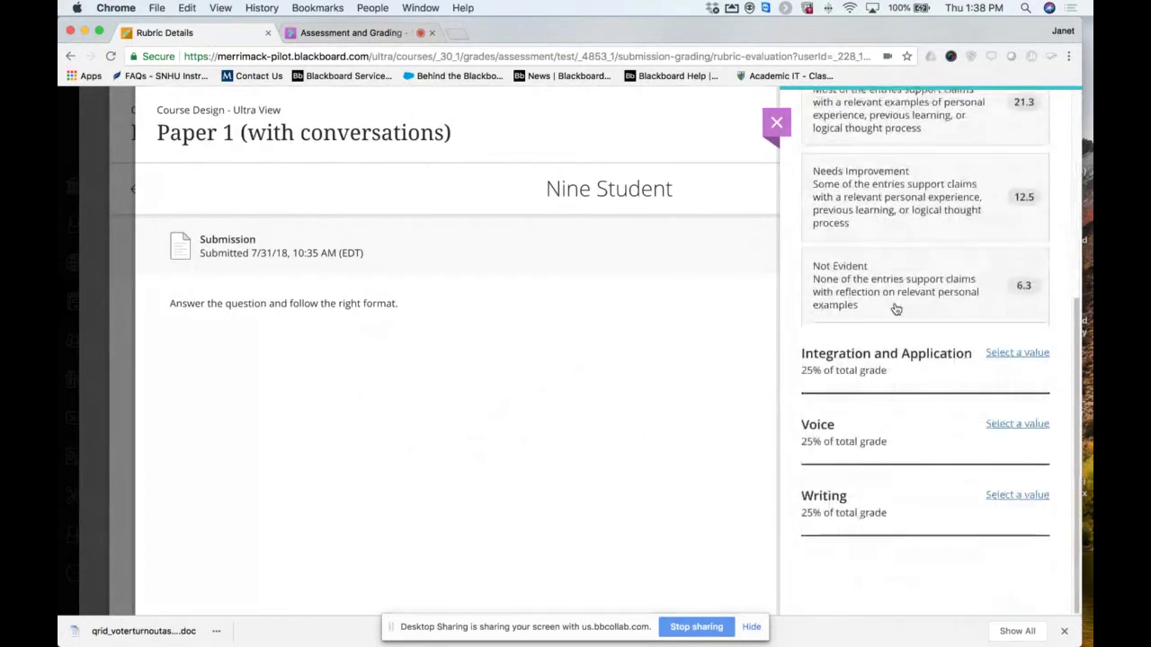
pyautogui.click(865, 360)
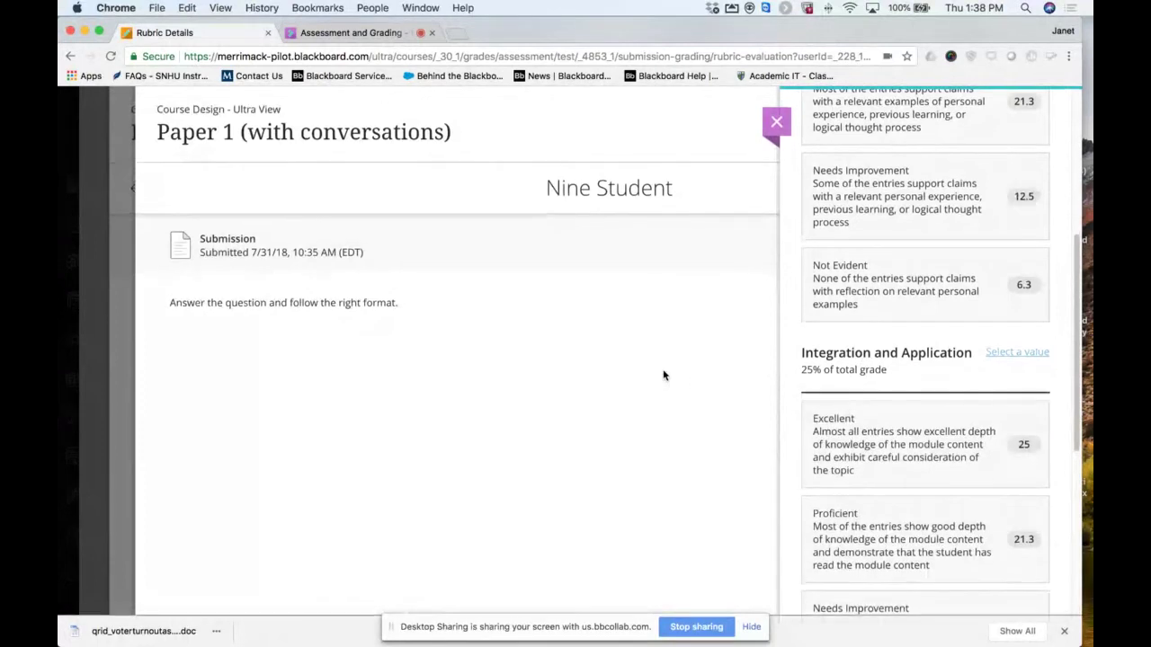
pyautogui.click(1026, 357)
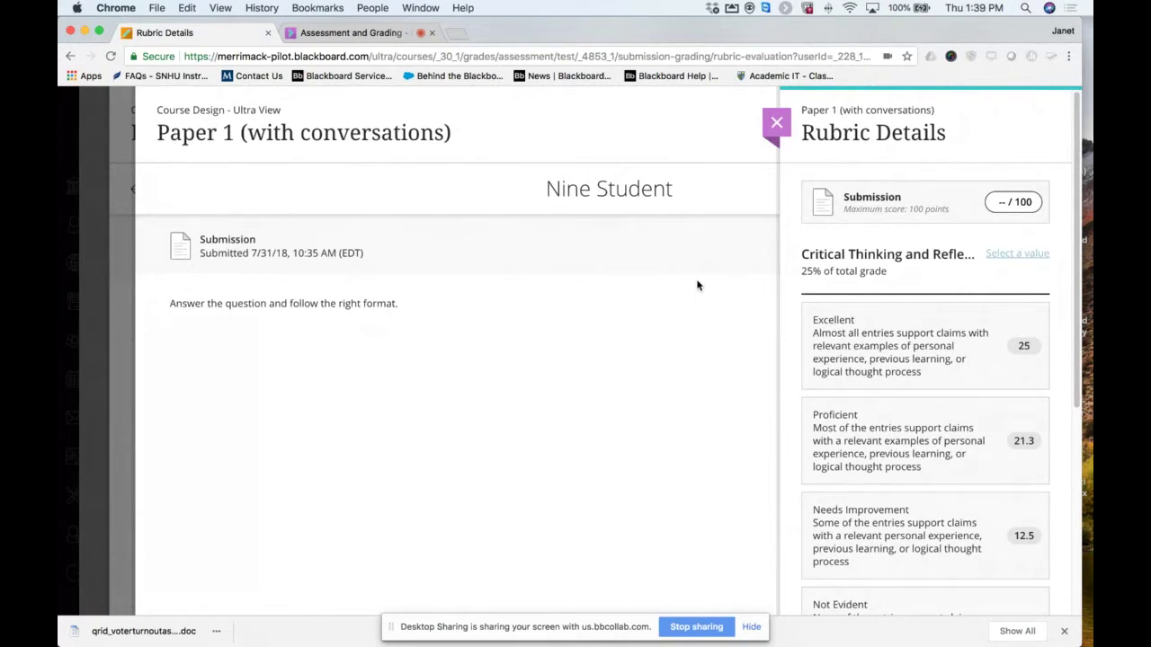
pyautogui.click(778, 123)
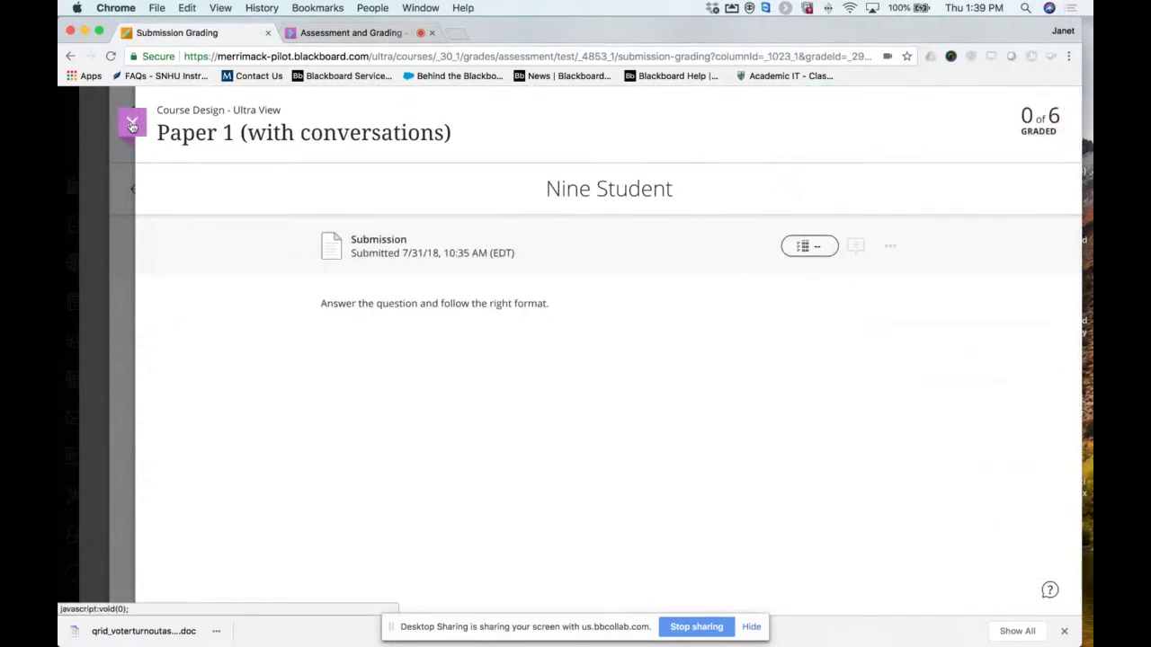
pyautogui.click(133, 126)
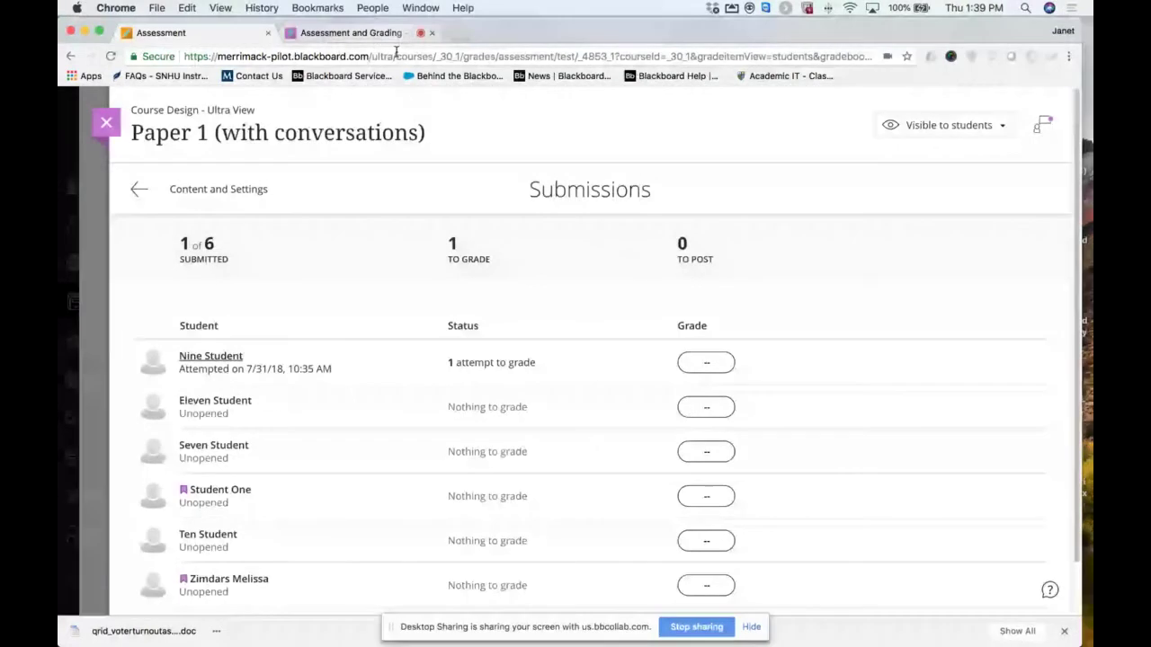
# Switch to the Collaborate session, read the Everyone chat, raise the sound volume, and check the session options.
pyautogui.click(351, 33)
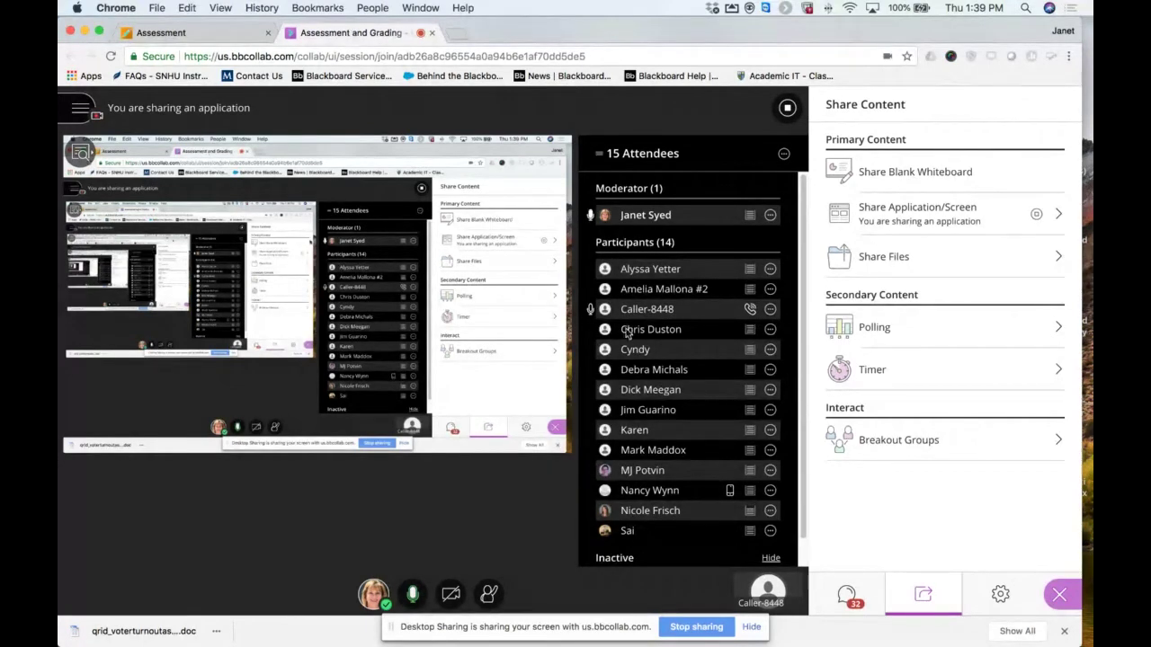
pyautogui.click(850, 596)
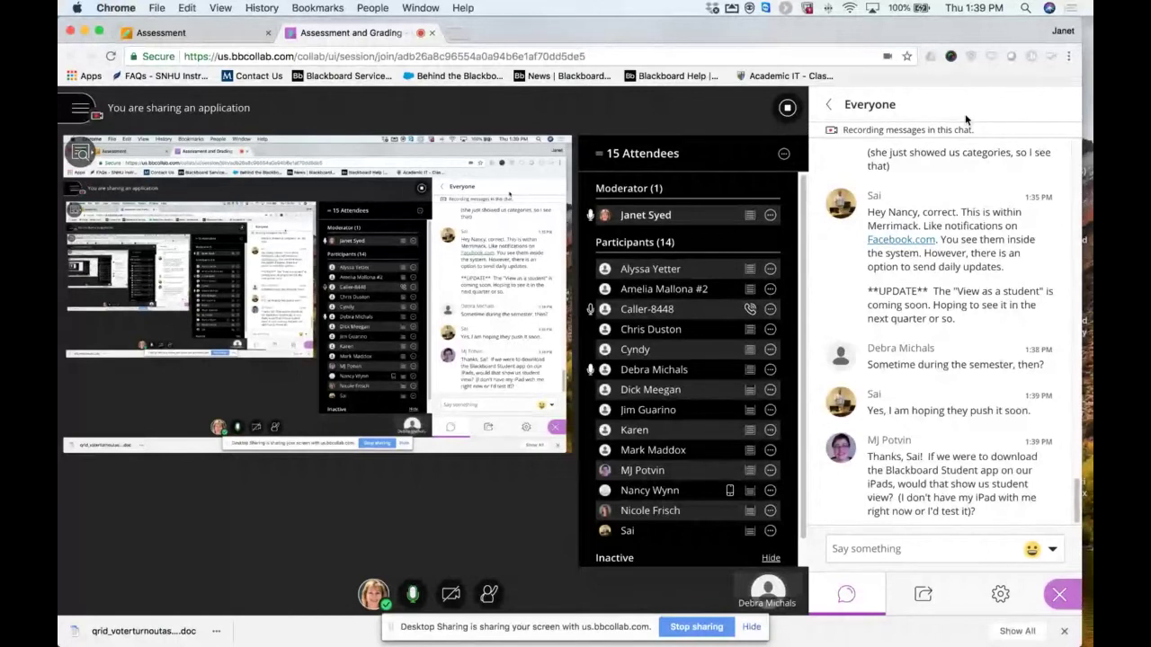
pyautogui.press('XF86AudioRaiseVolume')
pyautogui.press('XF86AudioRaiseVolume')
pyautogui.press('XF86AudioRaiseVolume')
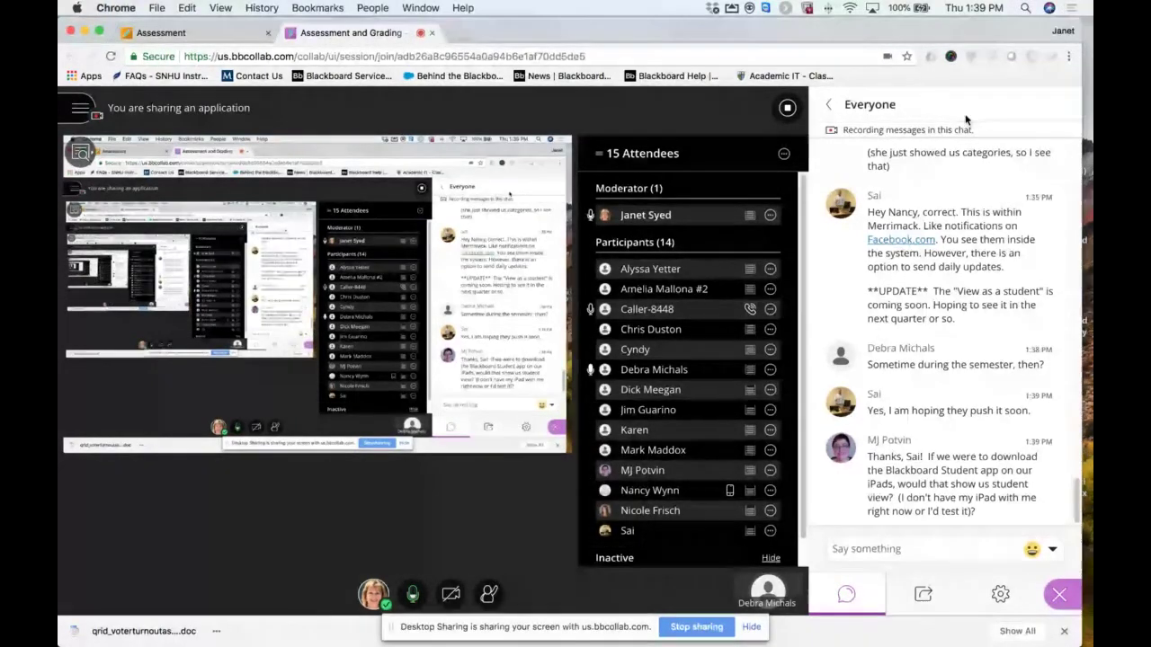
pyautogui.click(78, 110)
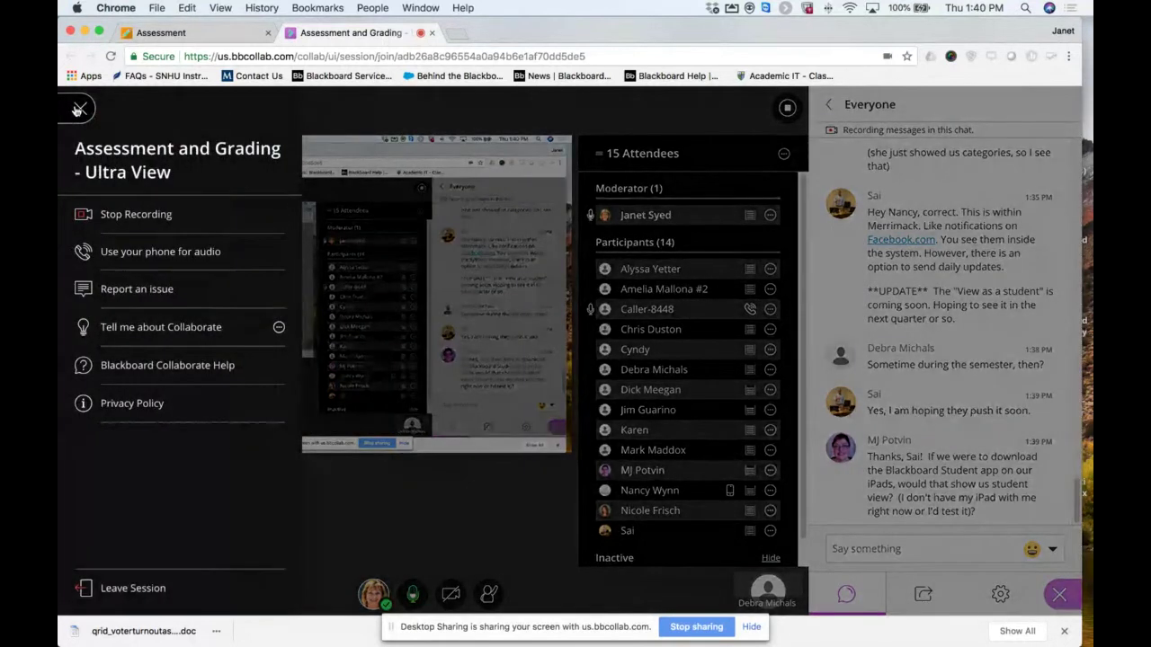
pyautogui.click(77, 110)
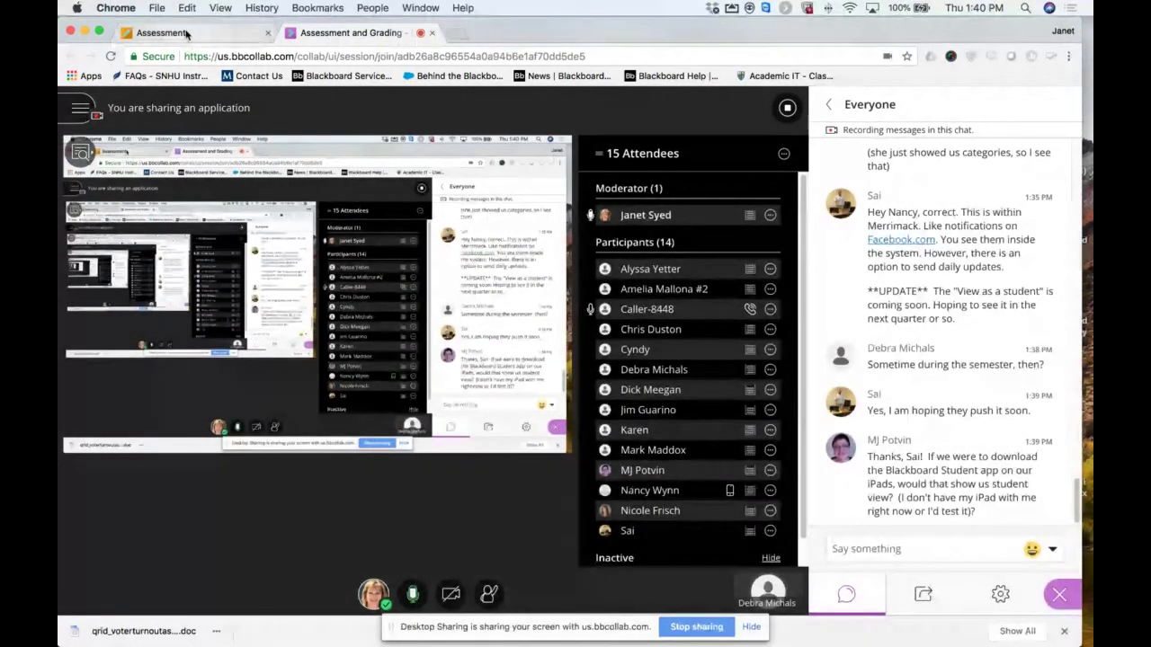
# Return to the Blackboard course, close the Paper 1 submissions and the gradebook, and go back to the Courses page.
pyautogui.click(186, 33)
pyautogui.click(102, 126)
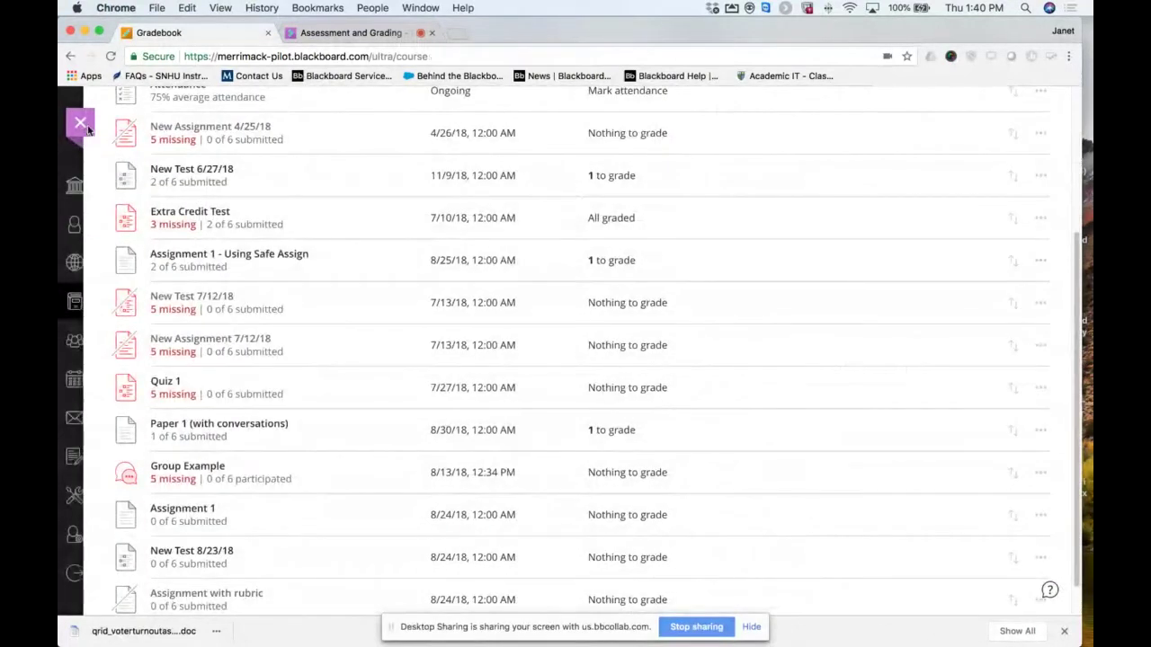
pyautogui.click(83, 125)
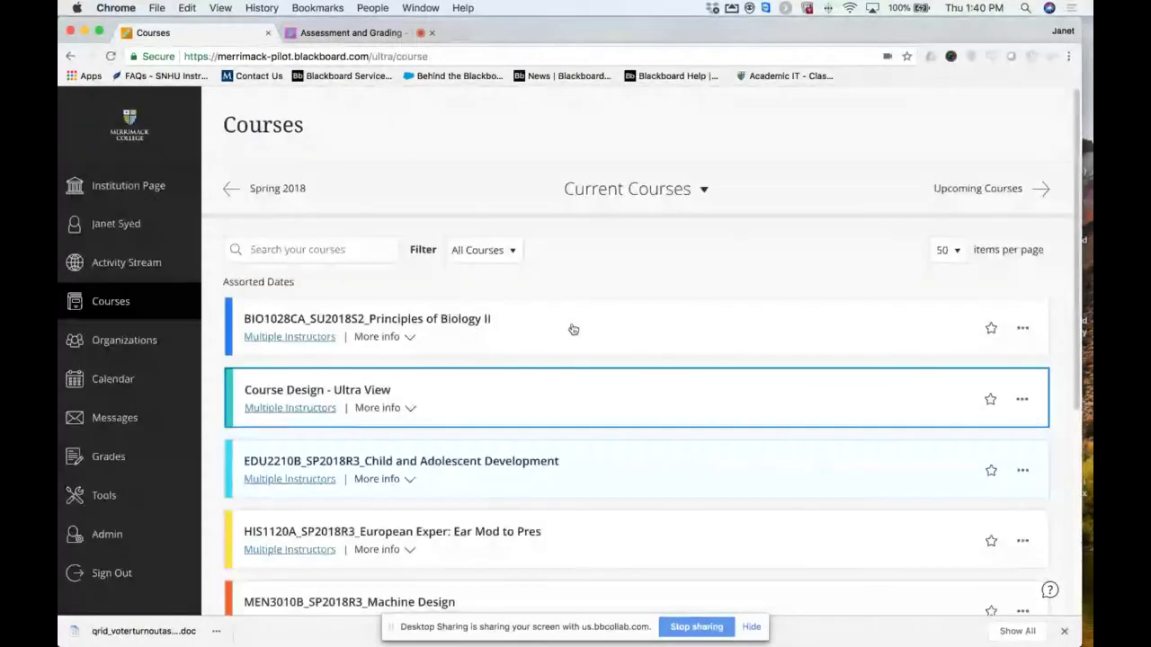
# Open the Course Design - Ultra View course and bring up the sessions list from its Course Room options.
pyautogui.click(351, 395)
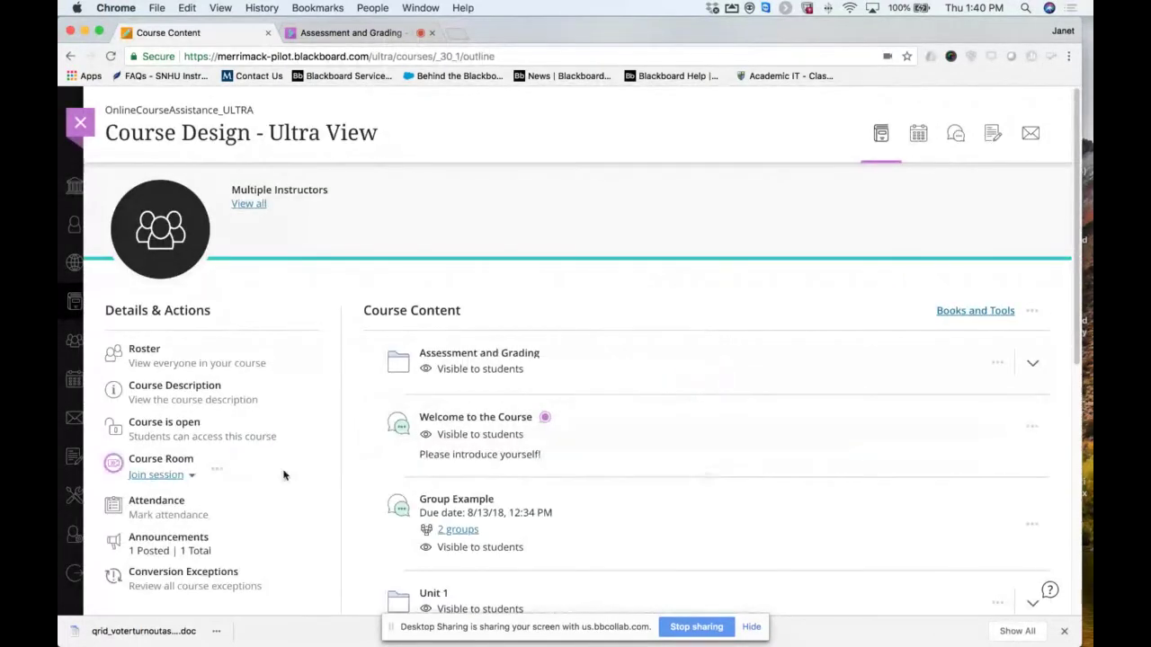
pyautogui.scroll(-3, 283, 475)
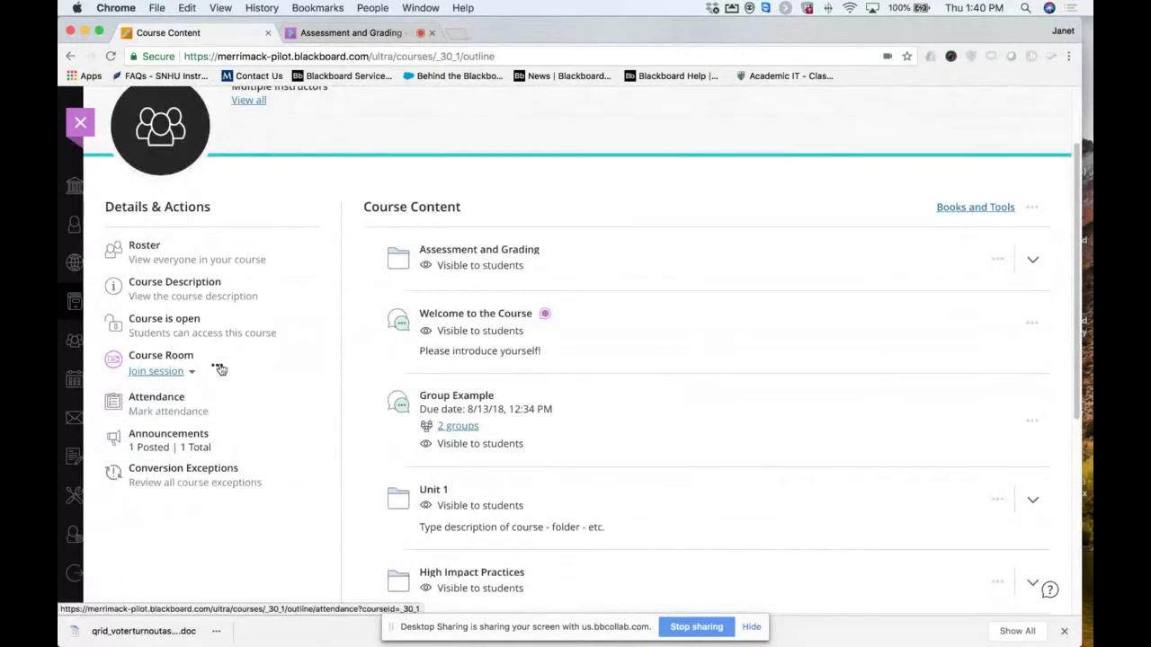
pyautogui.click(220, 368)
pyautogui.click(258, 432)
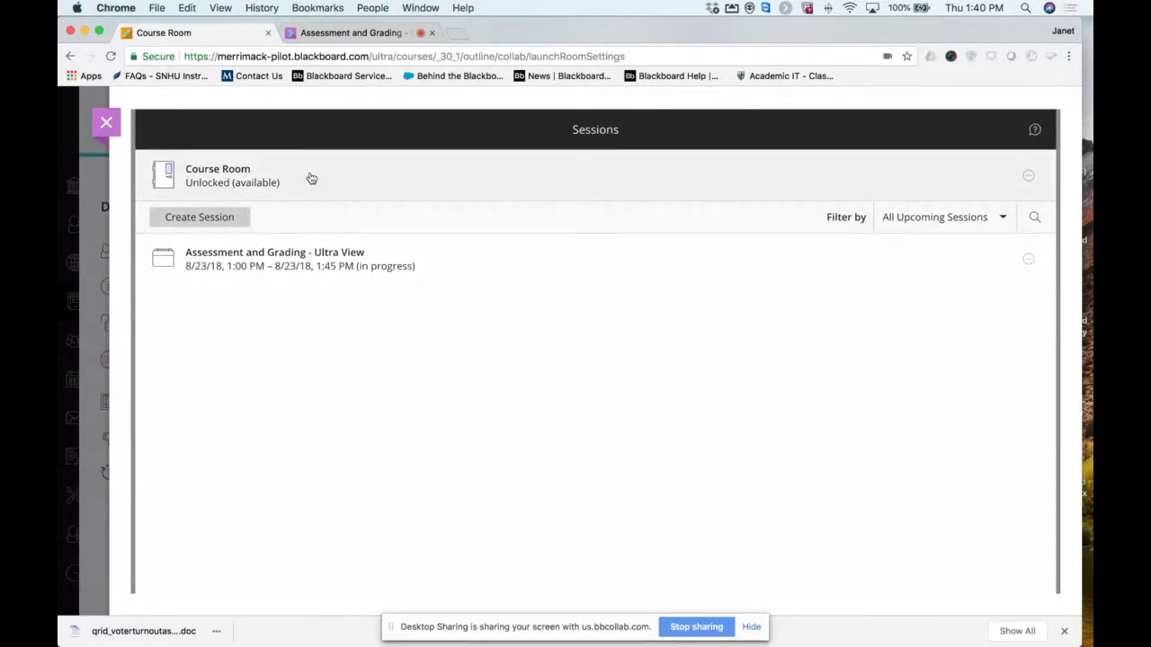
# Create a new Collaborate session named "Test Class".
pyautogui.click(231, 218)
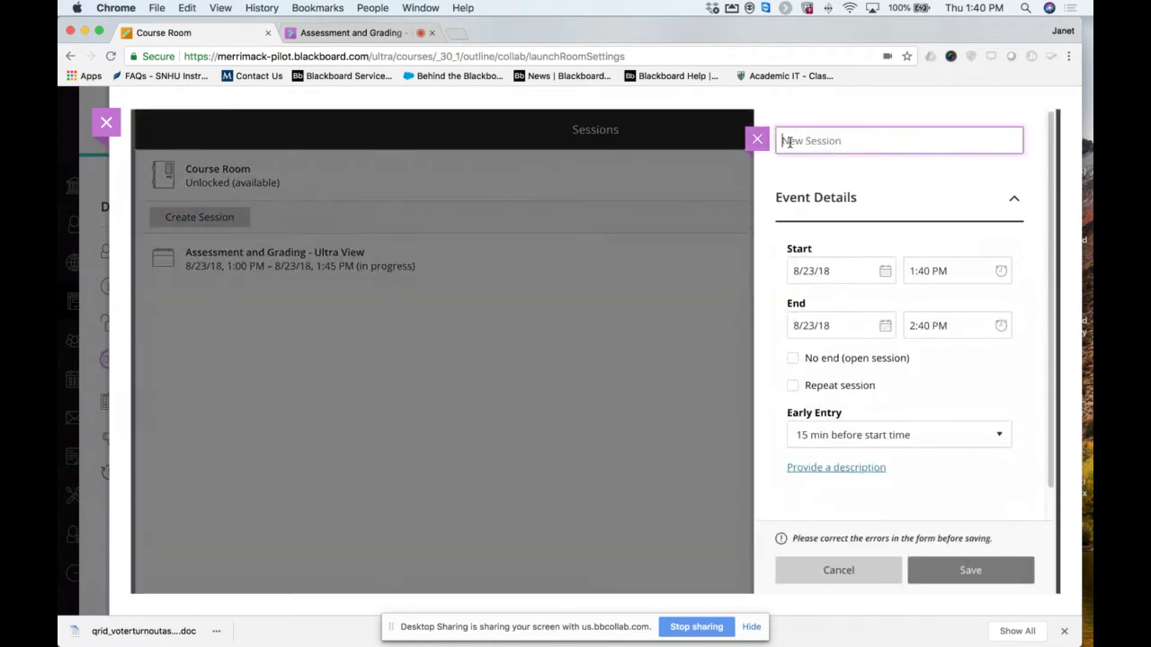
pyautogui.write('Test')
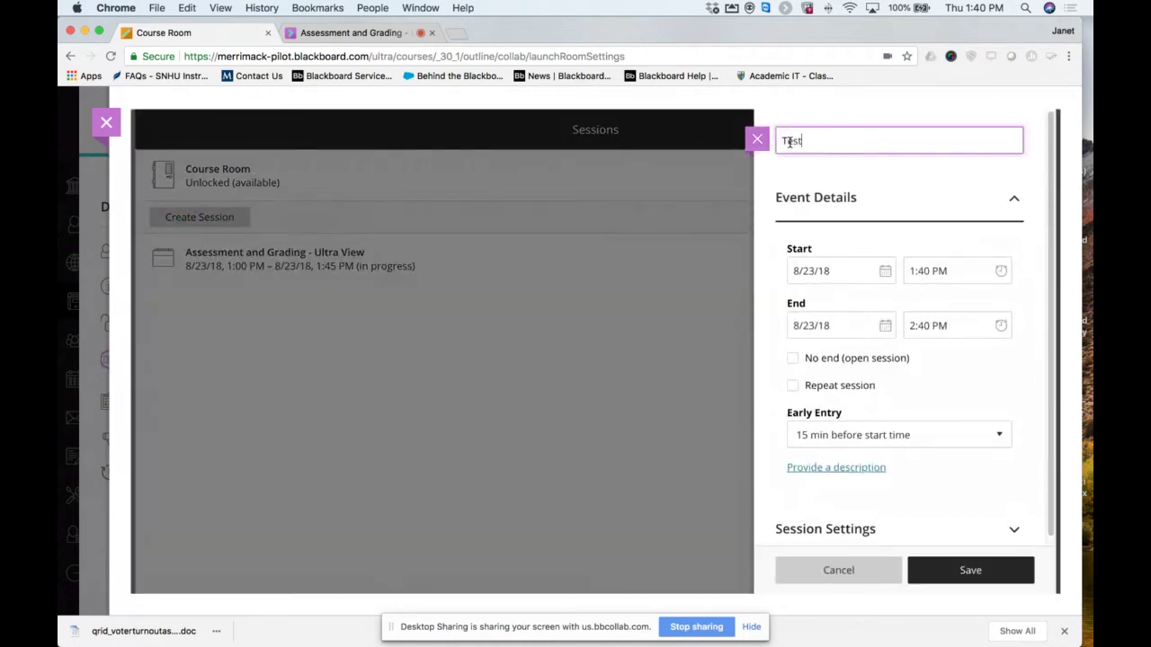
pyautogui.write(' Class')
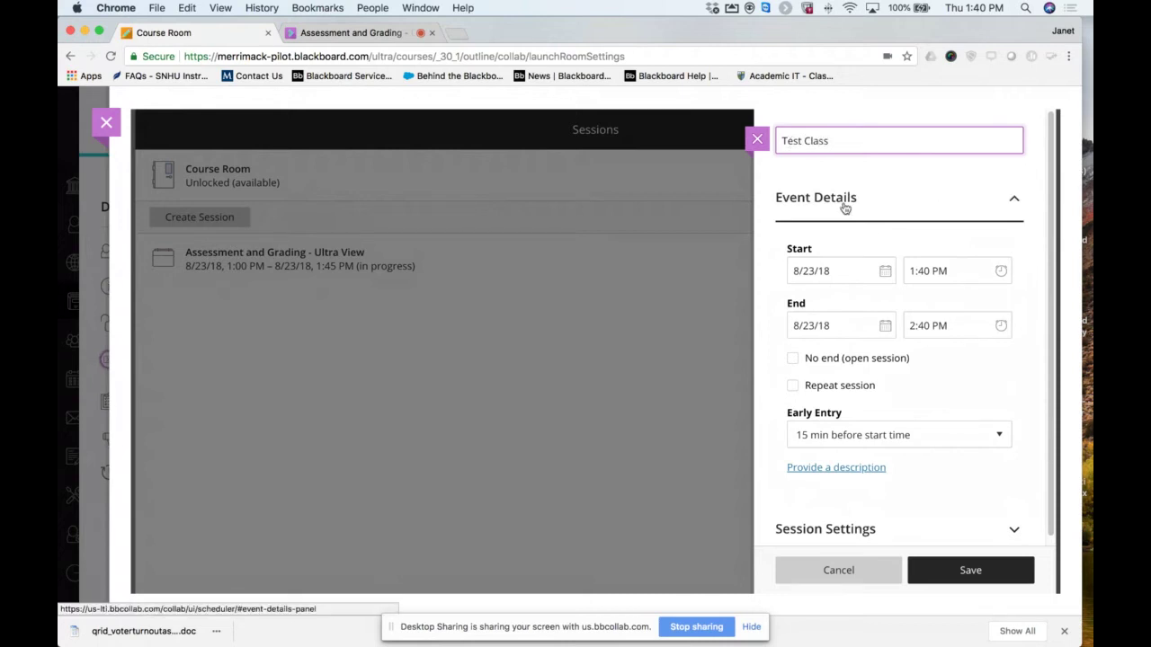
pyautogui.press('Return')
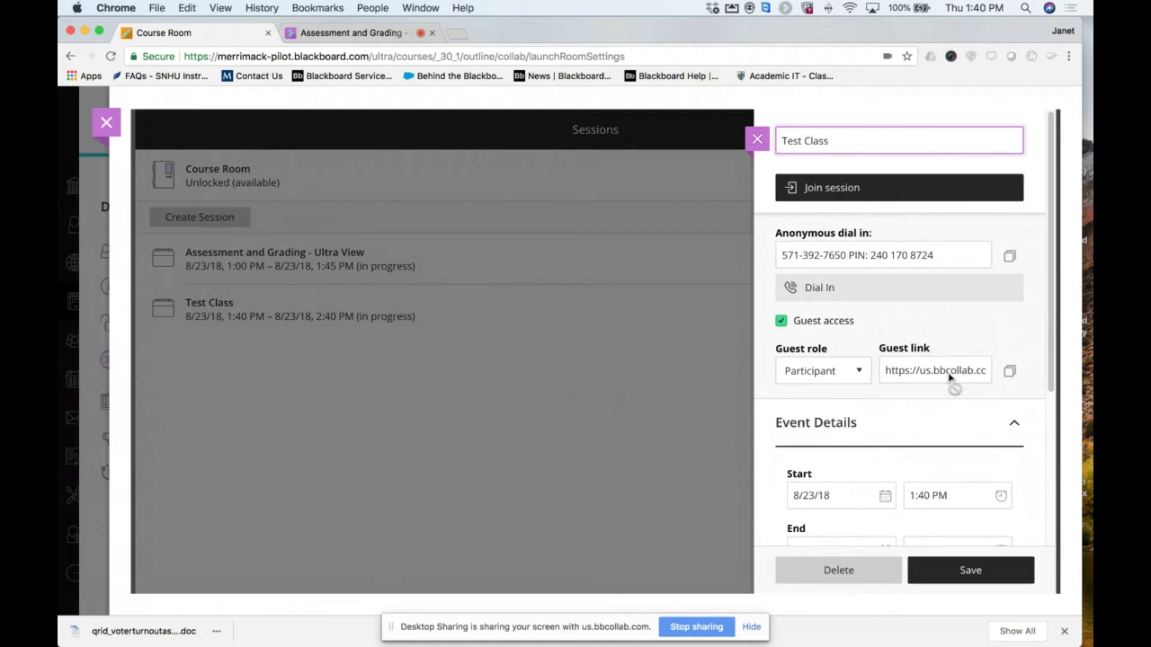
# Set the Test Class session's start time to 2:40 PM.
pyautogui.scroll(-5, 944, 392)
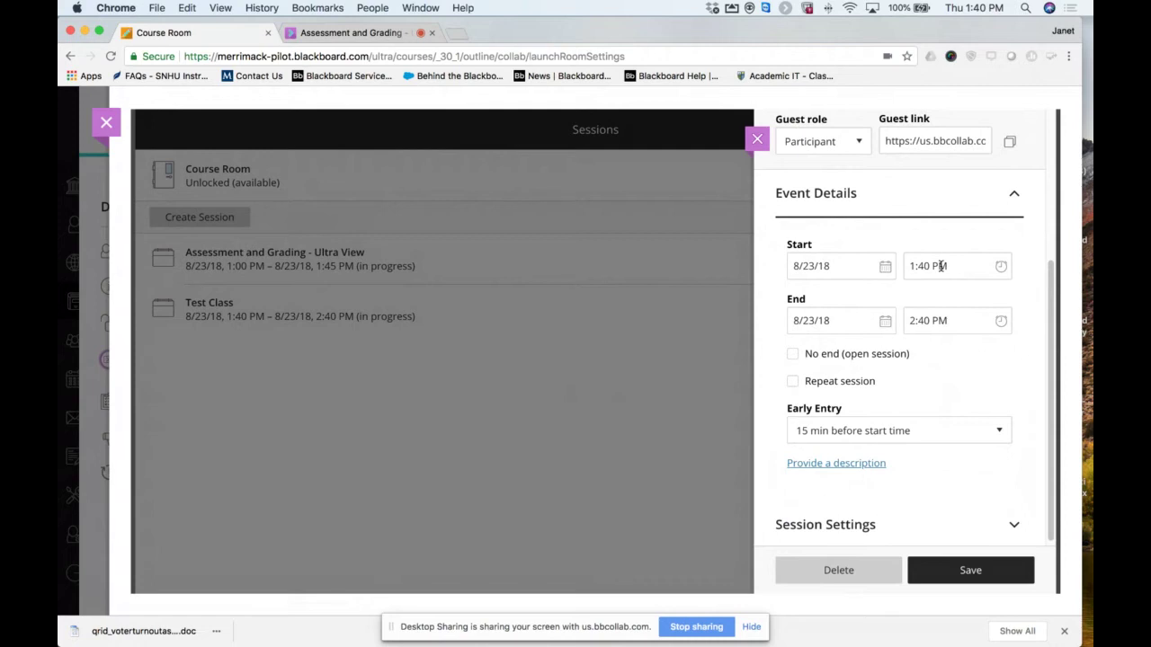
pyautogui.click(1001, 268)
pyautogui.click(928, 300)
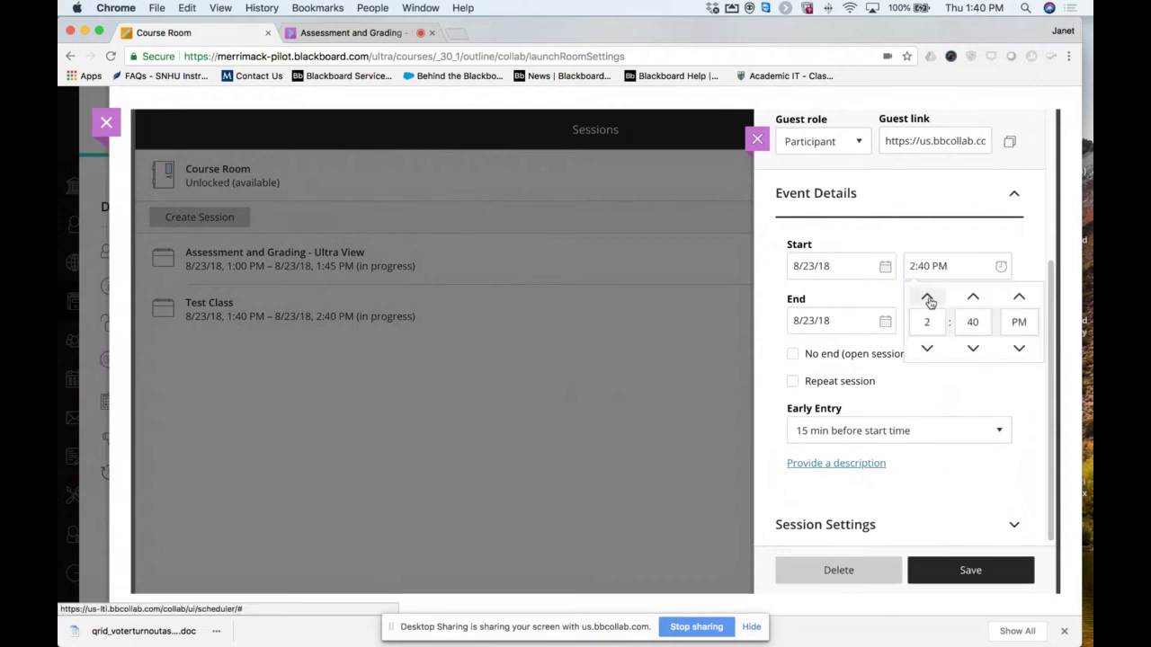
pyautogui.click(1000, 385)
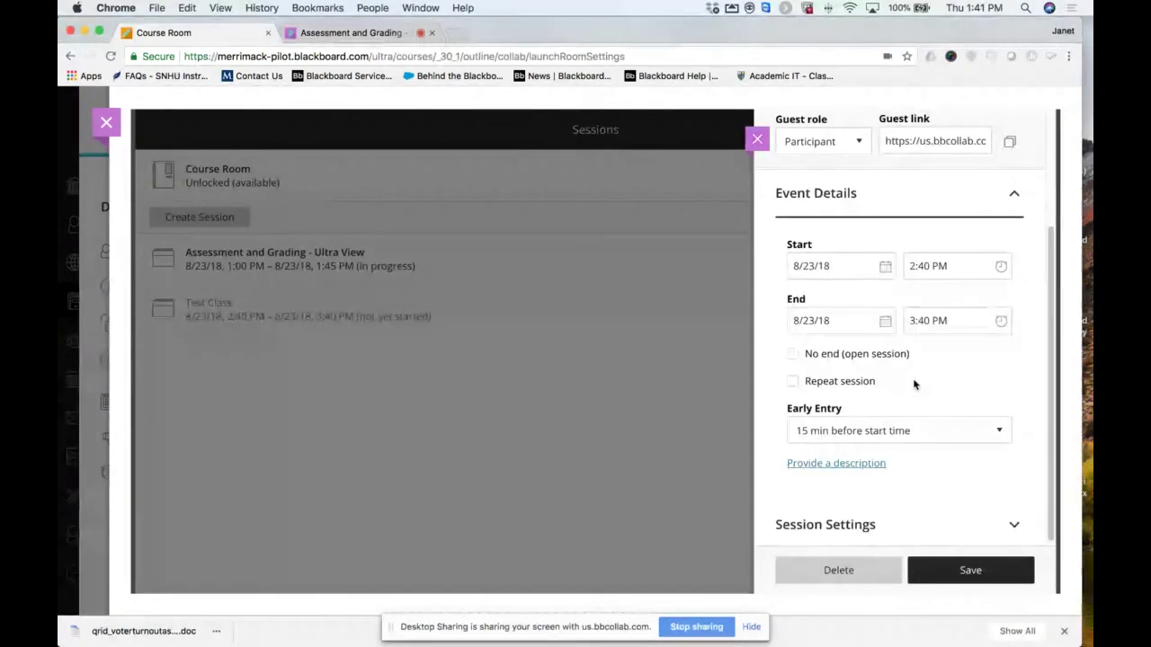
# Review the Test Class session settings, including recording options, participant permissions and guest role choices, and close the session details.
pyautogui.scroll(-1, 913, 382)
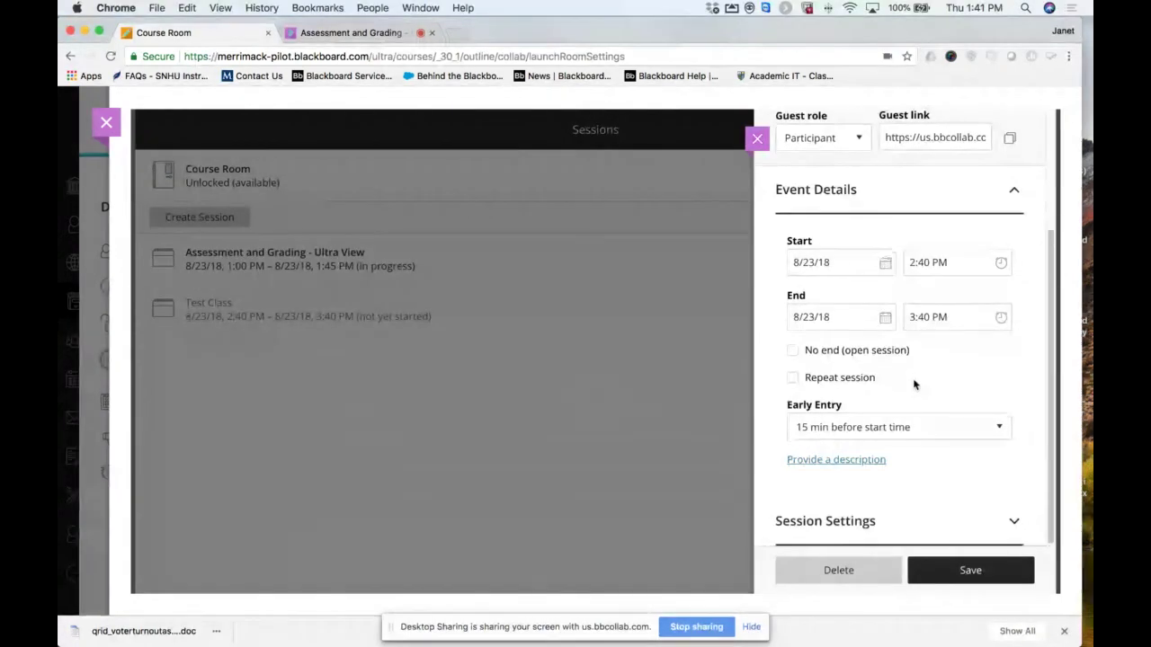
pyautogui.click(1014, 522)
pyautogui.scroll(-2, 1000, 462)
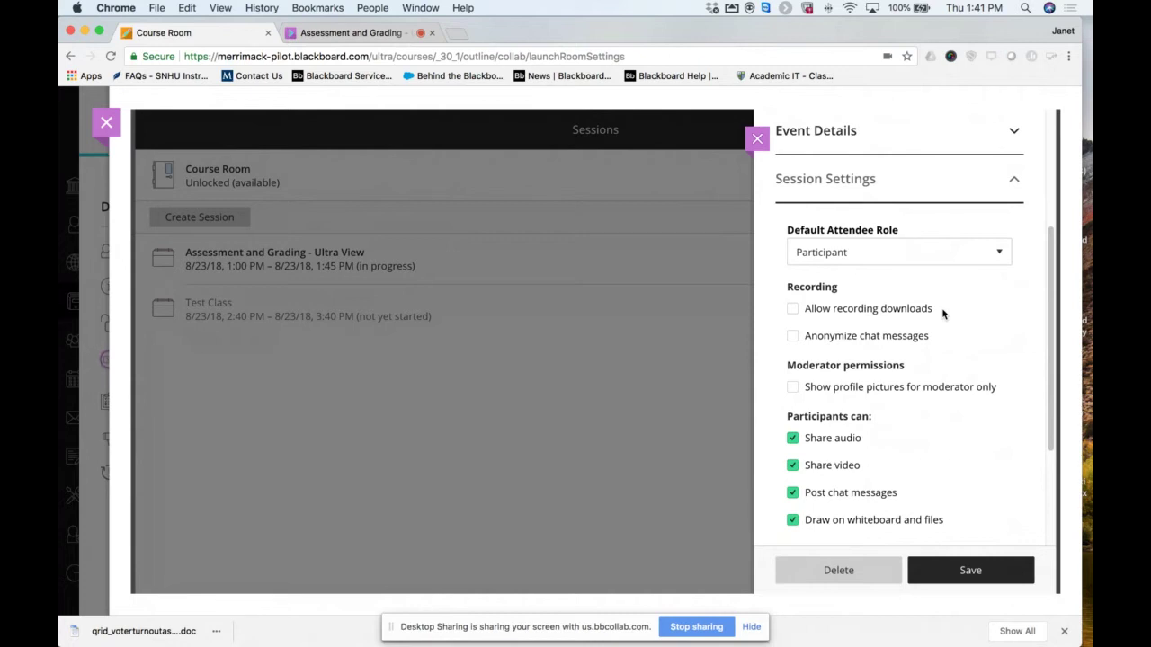
pyautogui.scroll(5, 941, 313)
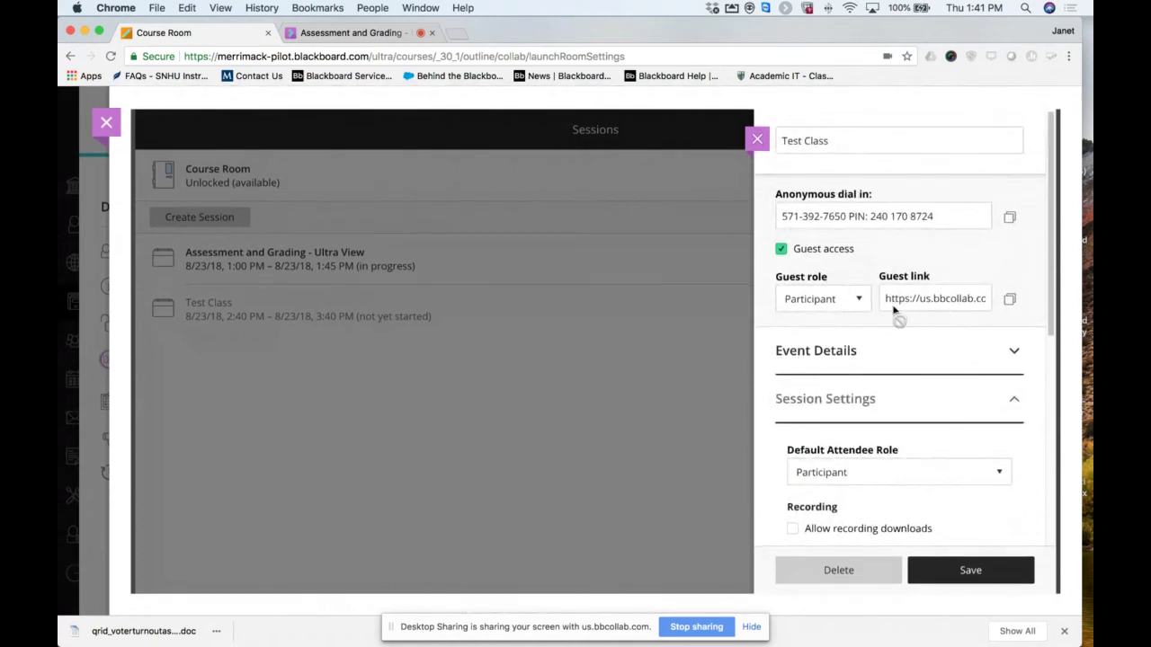
pyautogui.click(860, 301)
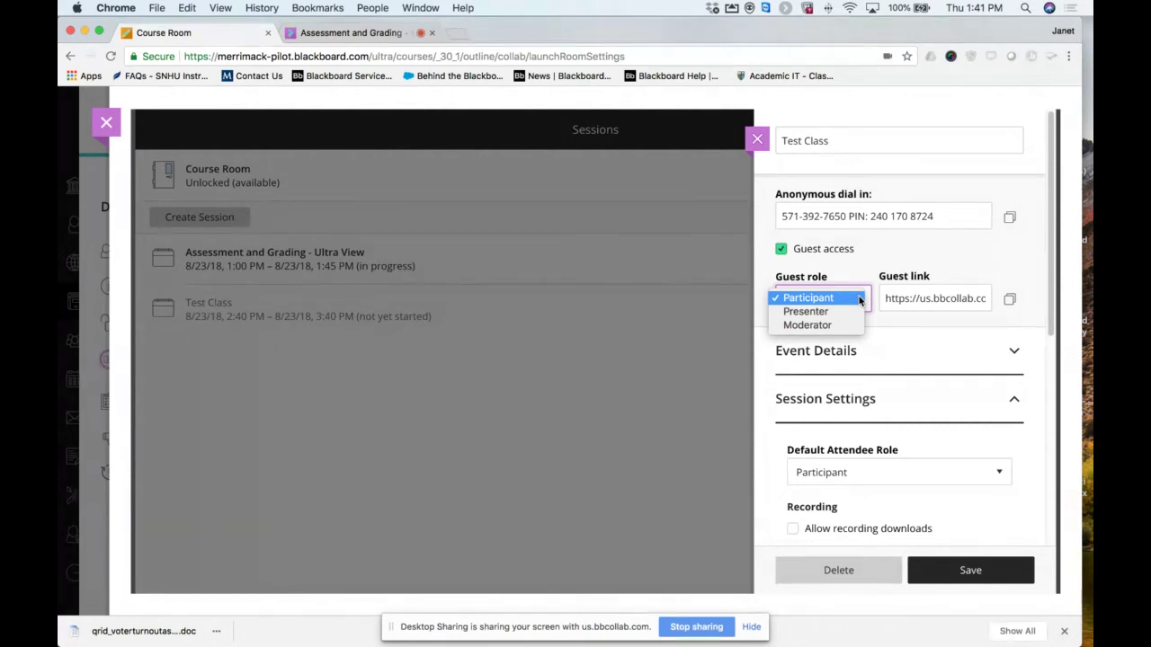
pyautogui.click(860, 299)
pyautogui.scroll(-5, 911, 352)
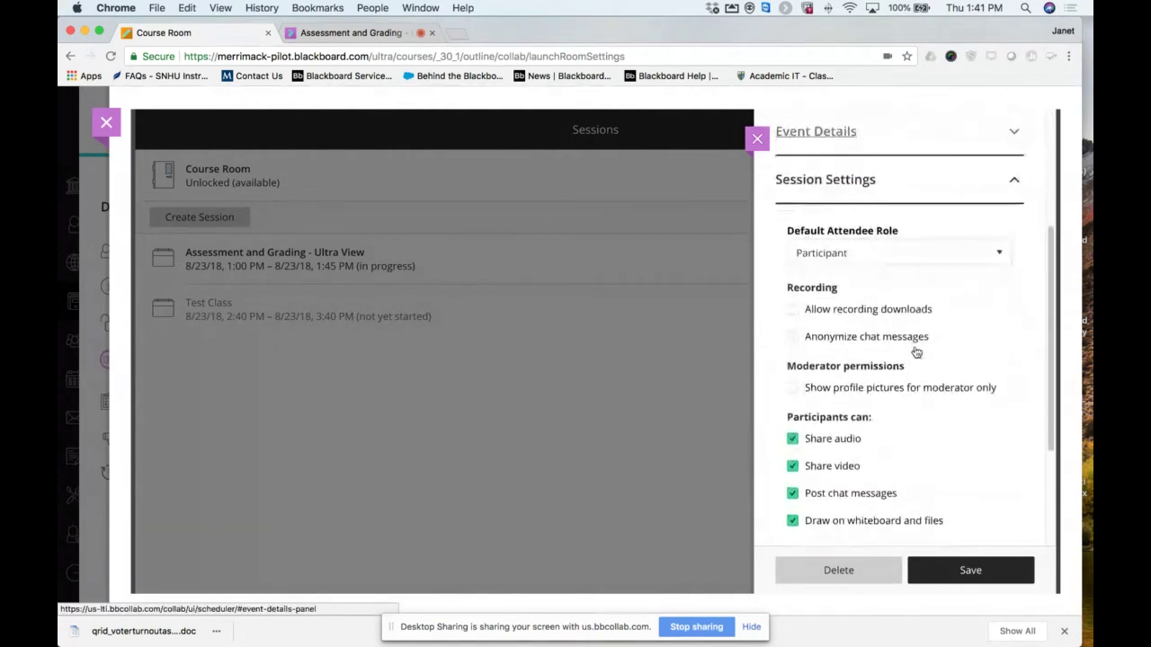
pyautogui.scroll(10, 916, 351)
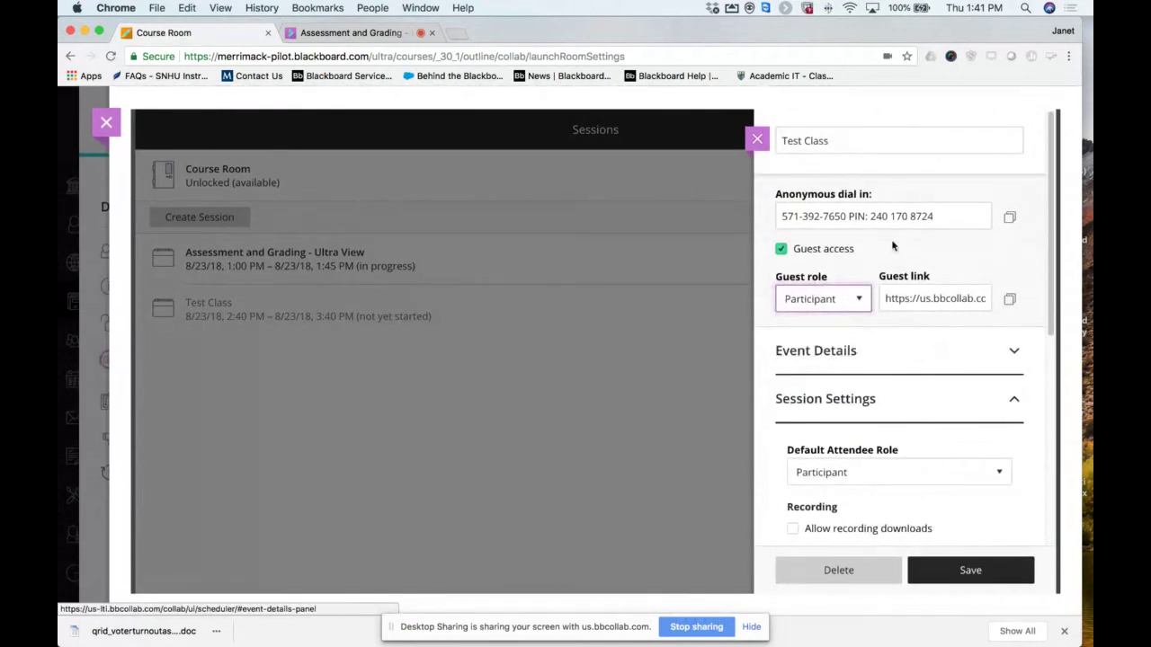
pyautogui.click(758, 141)
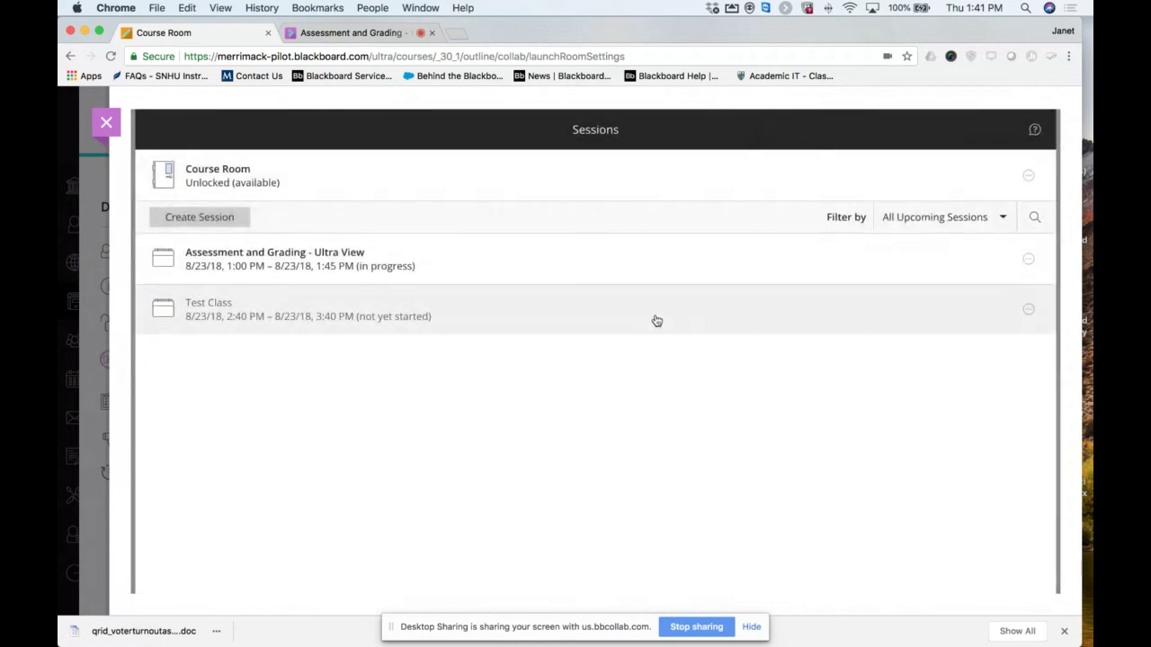
# Check the options available for the Test Class session and close the sessions list.
pyautogui.click(1029, 310)
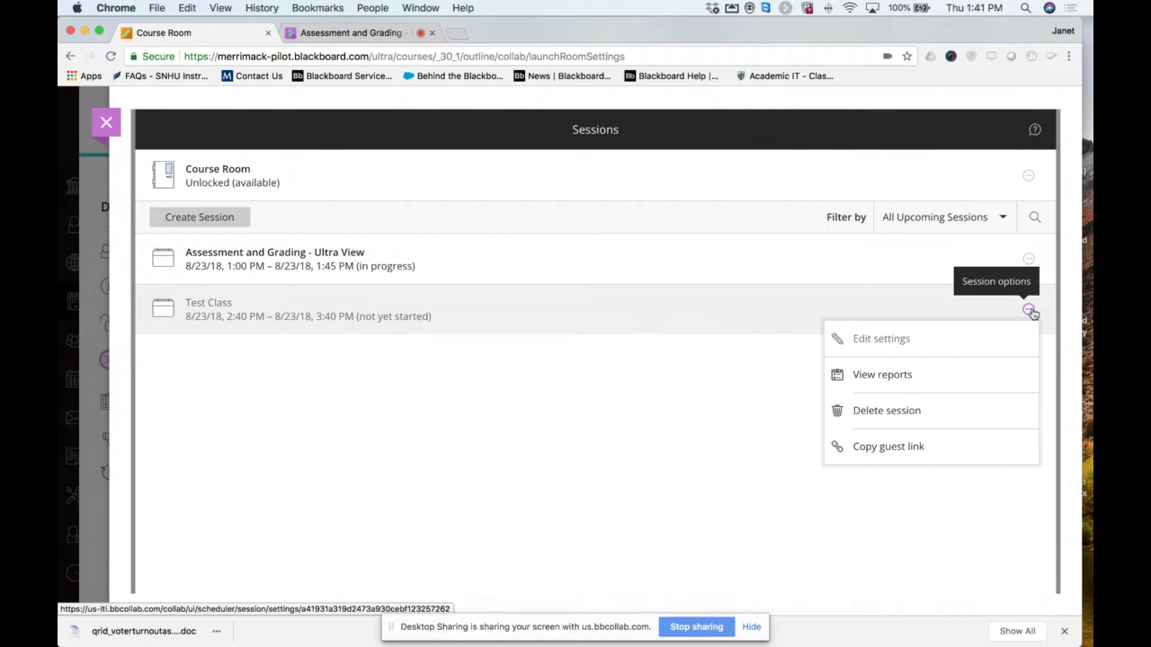
pyautogui.click(1030, 310)
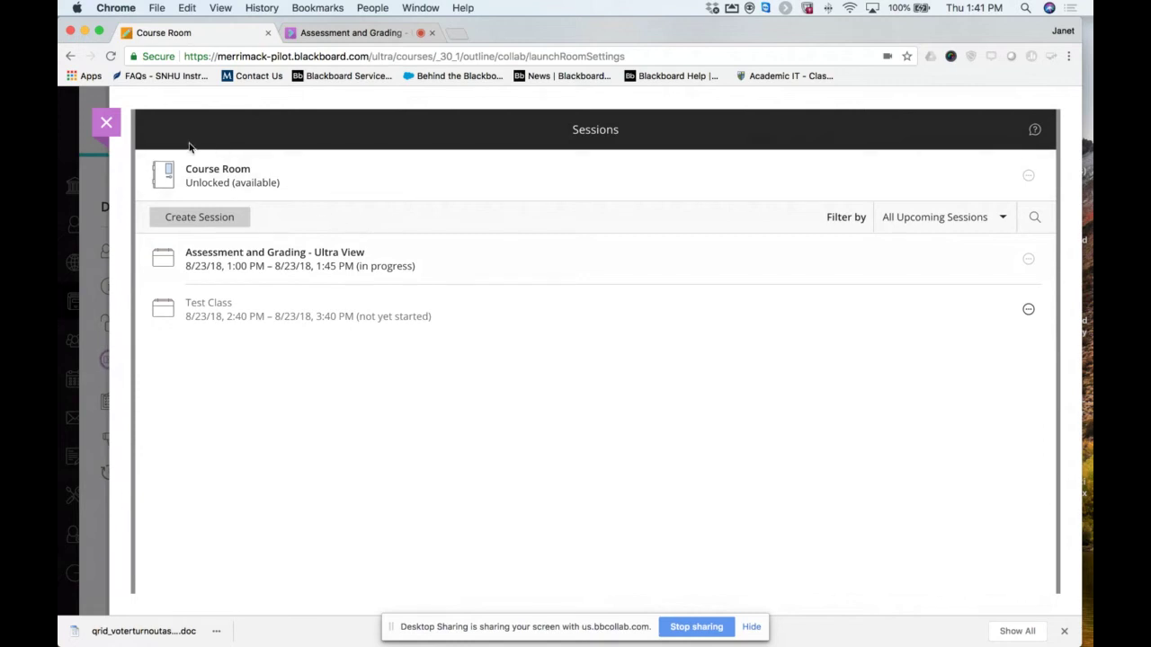
pyautogui.click(107, 125)
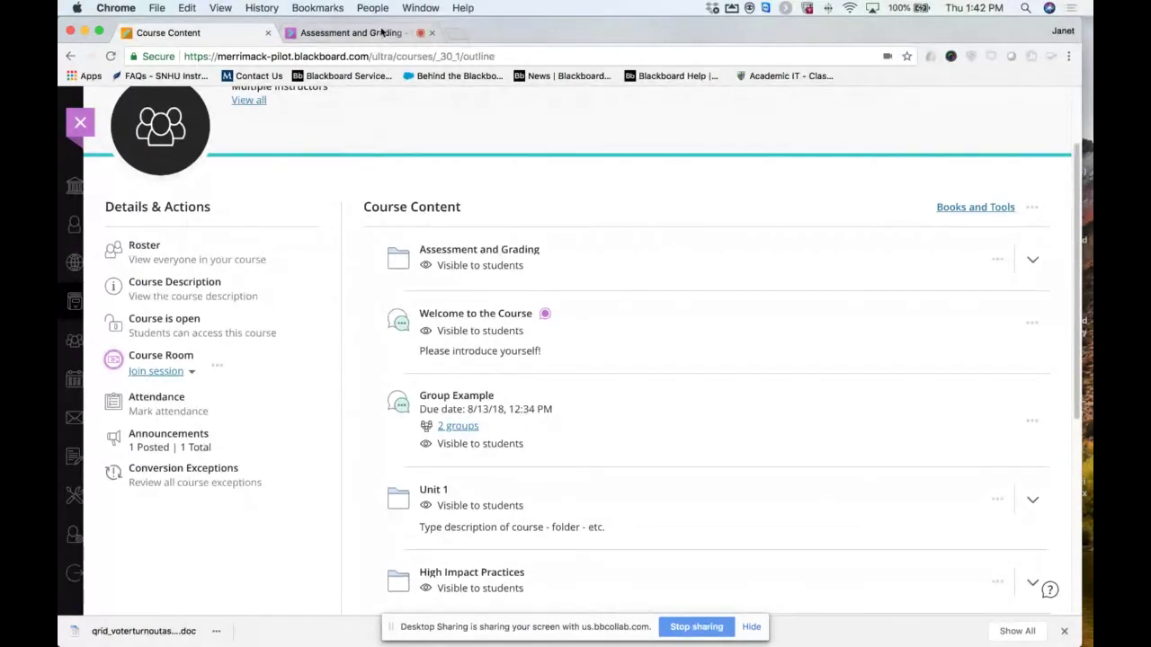
# Read the Everyone chat in the Collaborate session and check the Course Room options back in the Blackboard course.
pyautogui.click(379, 33)
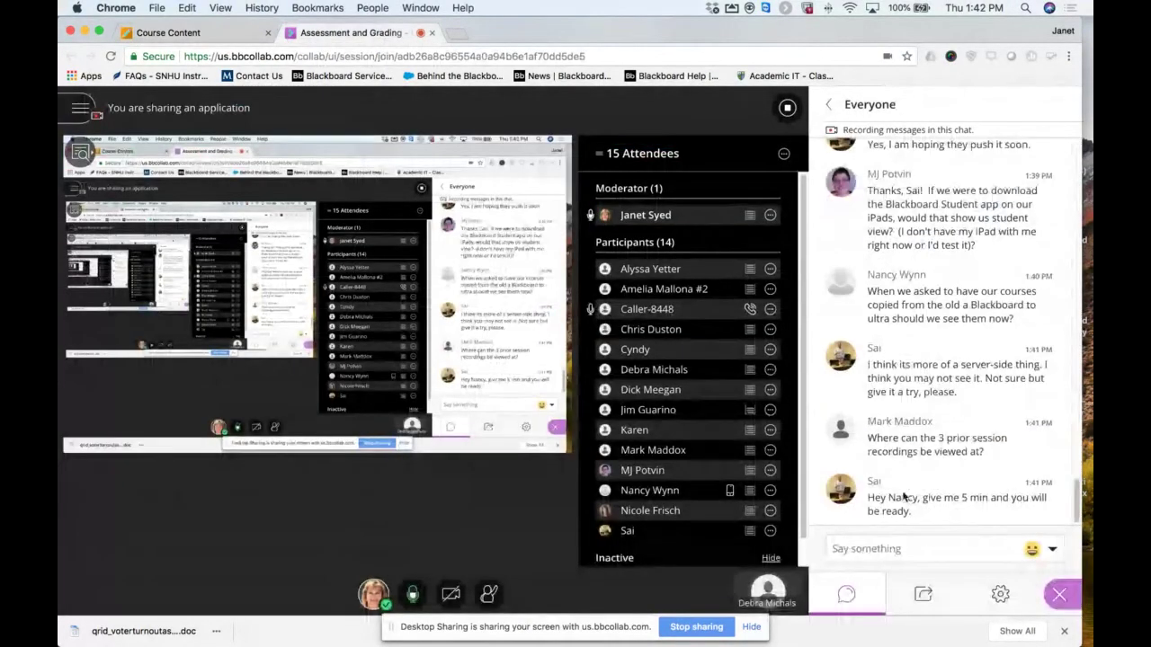
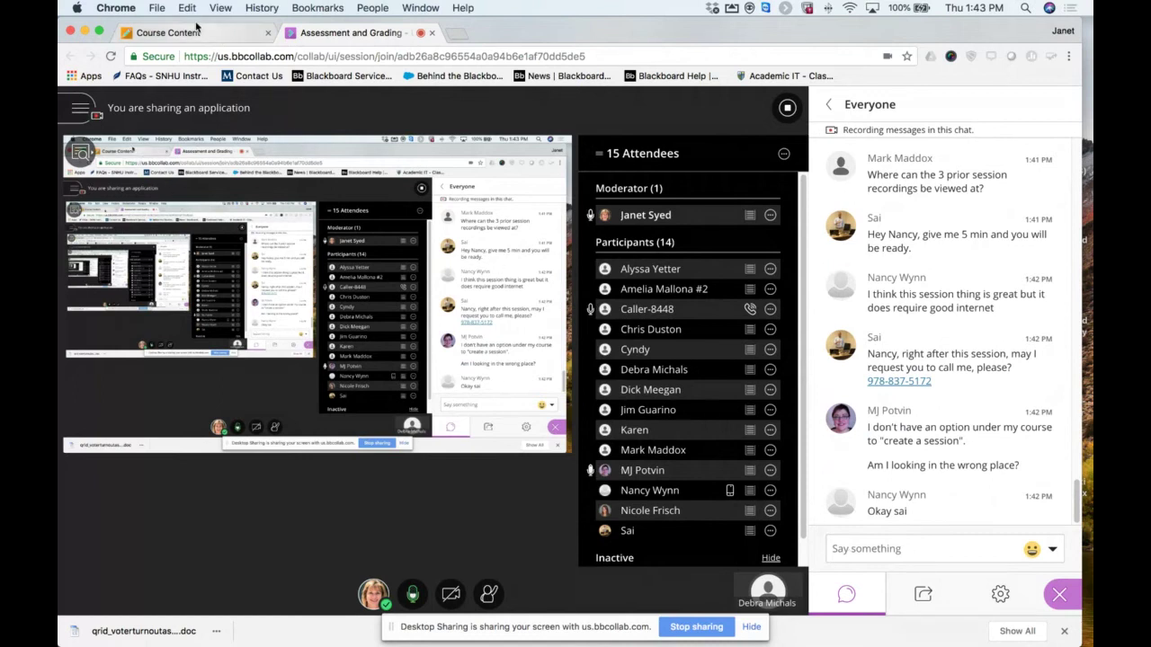
pyautogui.click(219, 36)
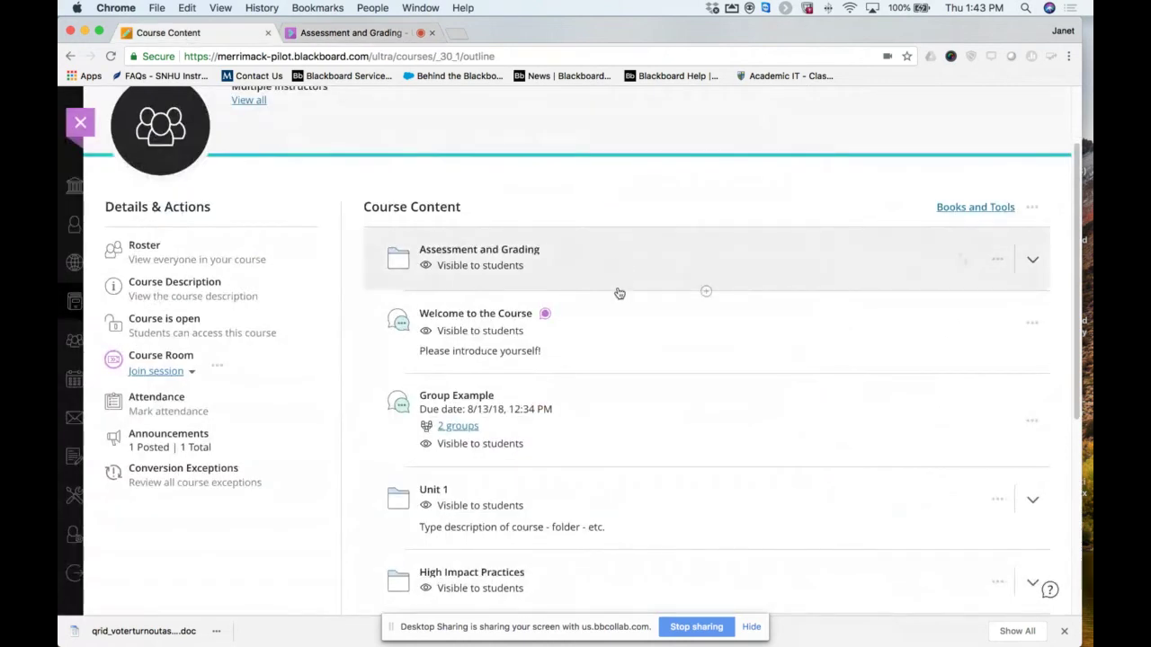
pyautogui.click(218, 367)
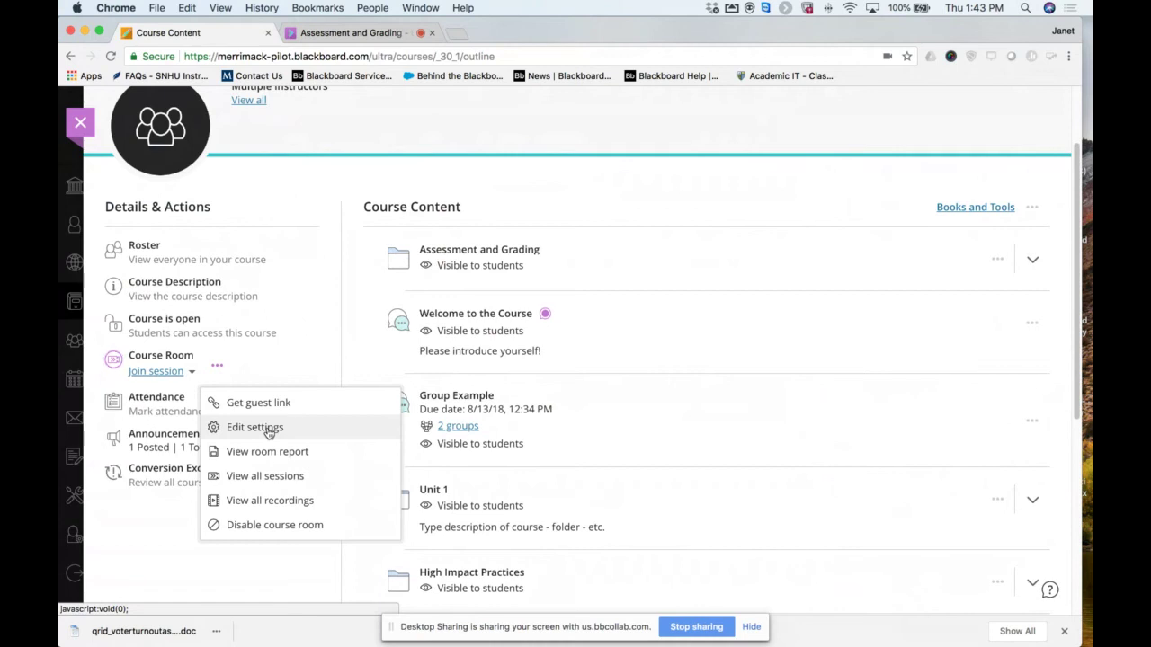
pyautogui.click(297, 366)
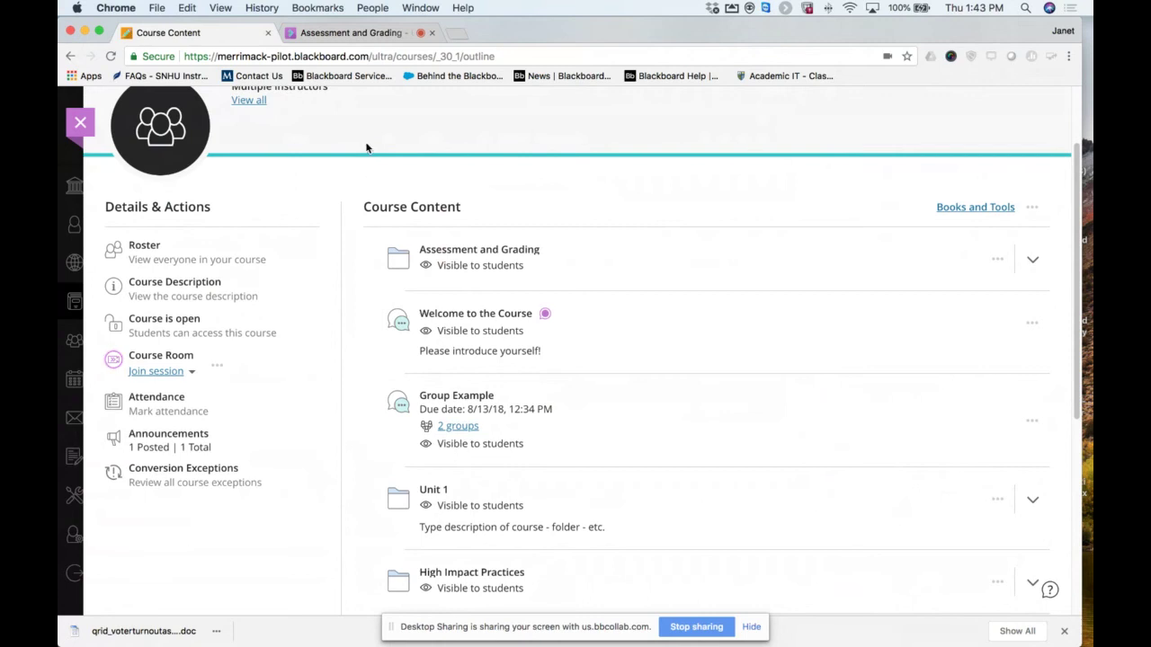
# Switch back to the Collaborate session, read the Everyone chat, and merge the separate attendees list into the Collaborate panel.
pyautogui.click(369, 33)
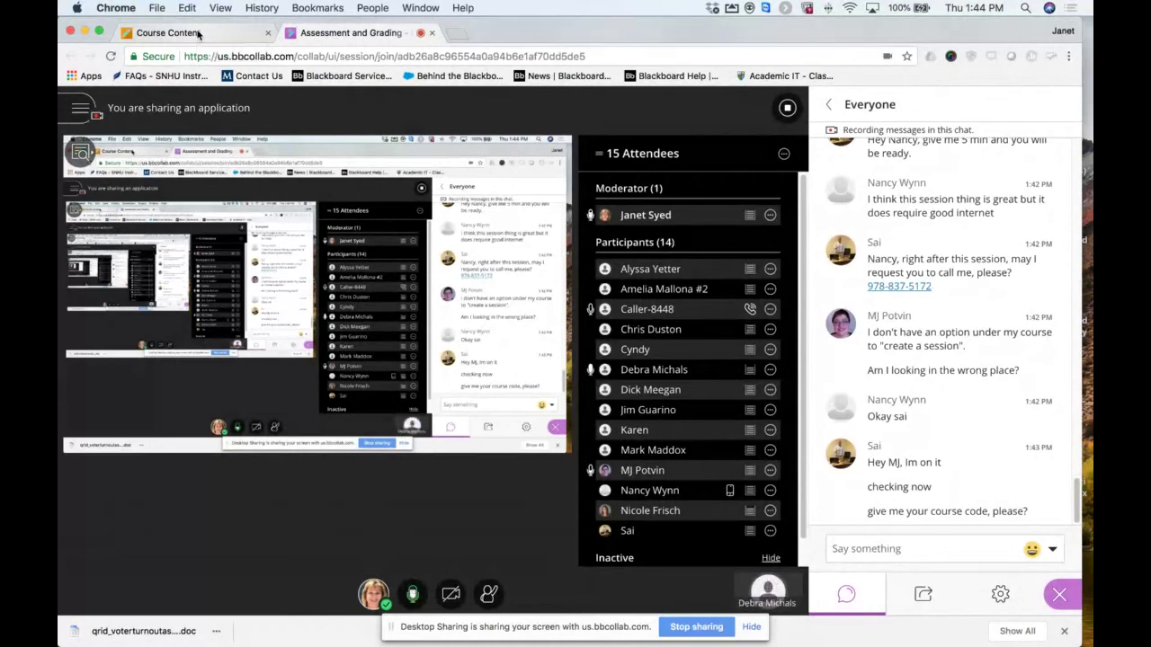
pyautogui.click(199, 33)
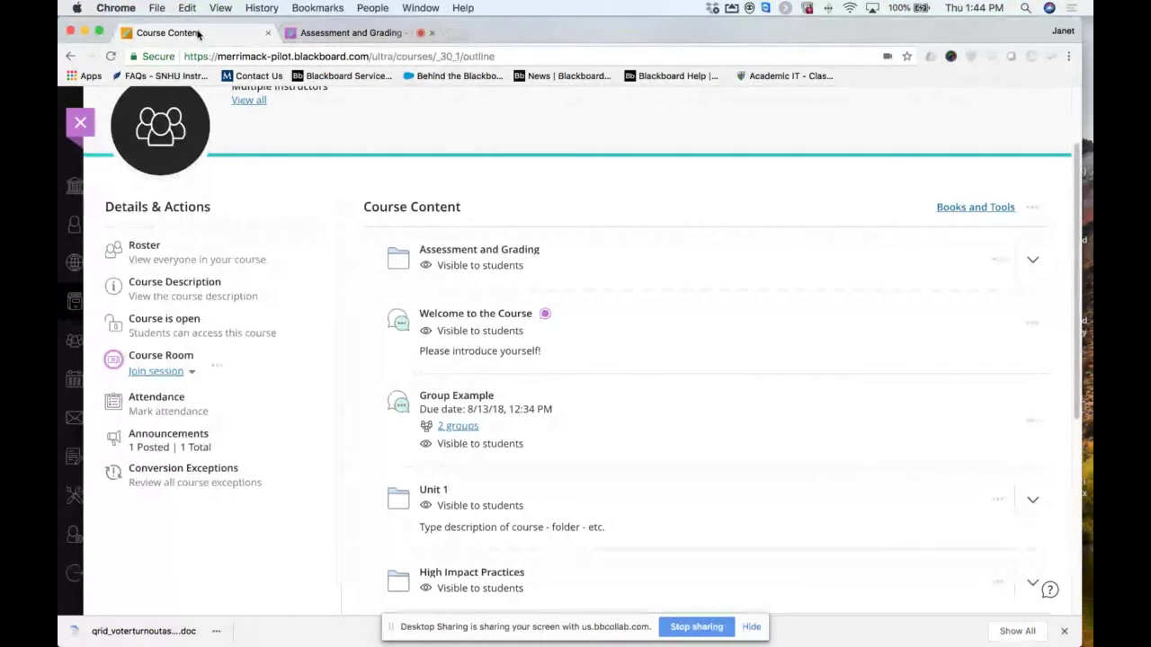
pyautogui.click(369, 33)
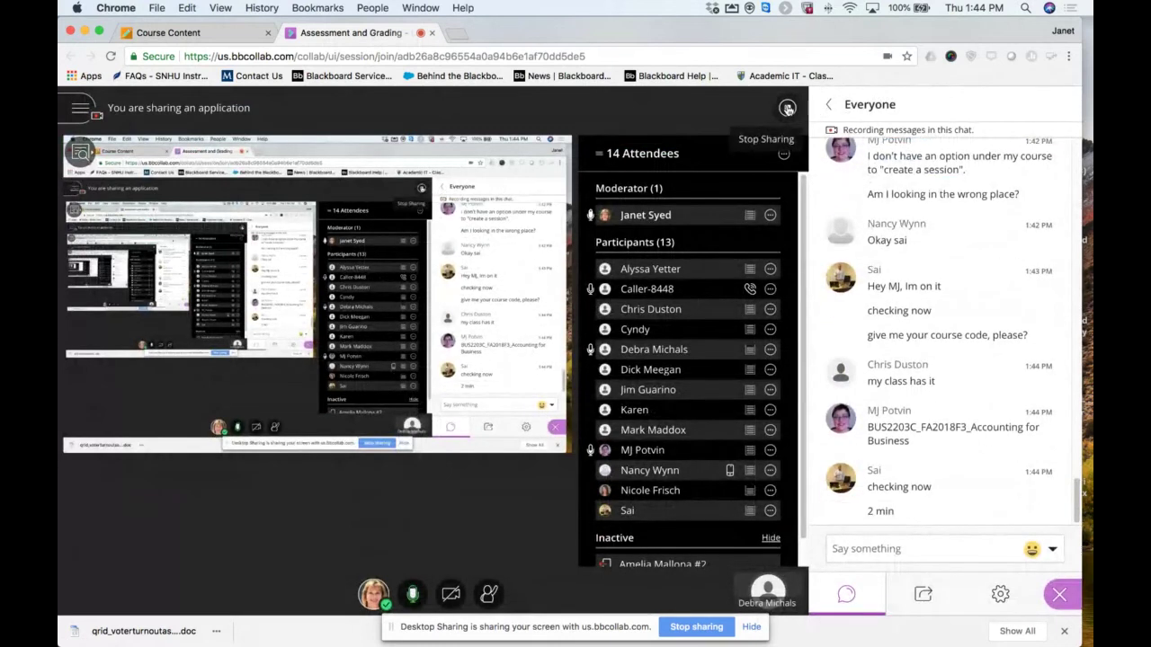
pyautogui.click(784, 156)
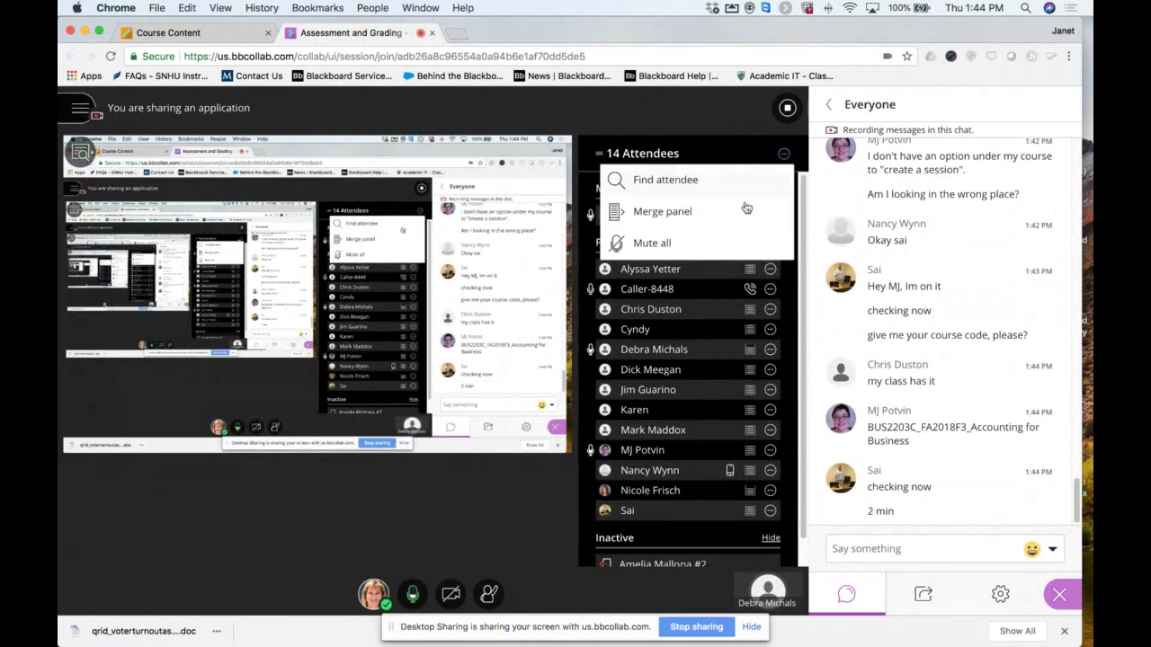
pyautogui.click(679, 212)
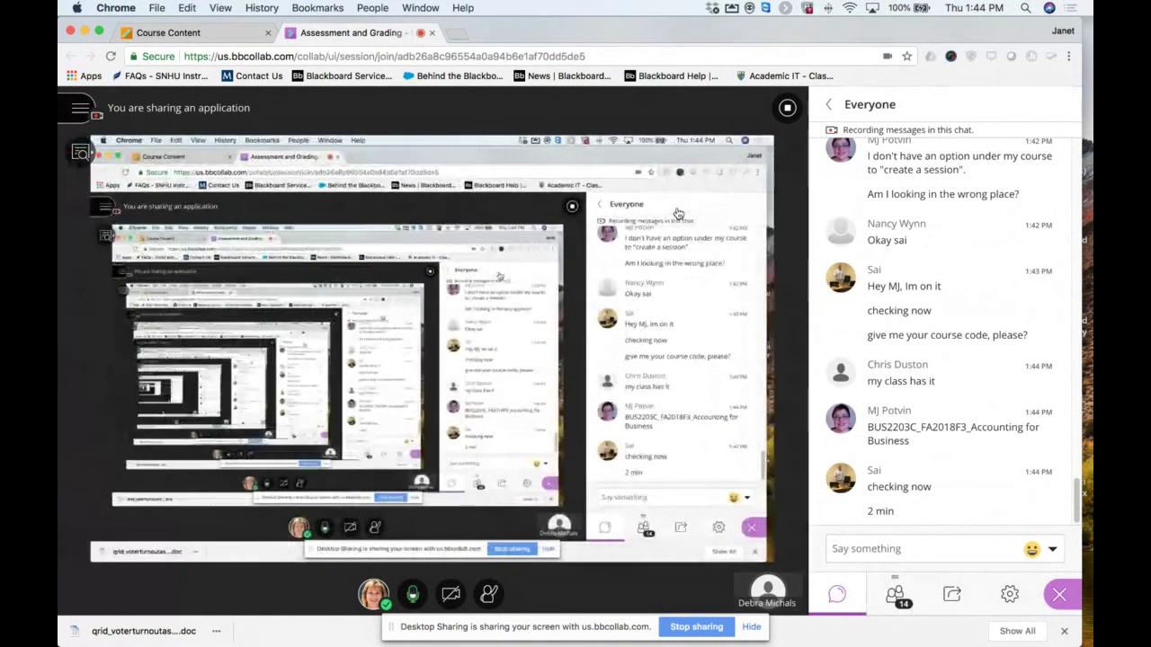
# Leave the Everyone conversation for the chat overview, glance at the Blackboard course, and reopen the Everyone chat to read its new messages.
pyautogui.click(831, 106)
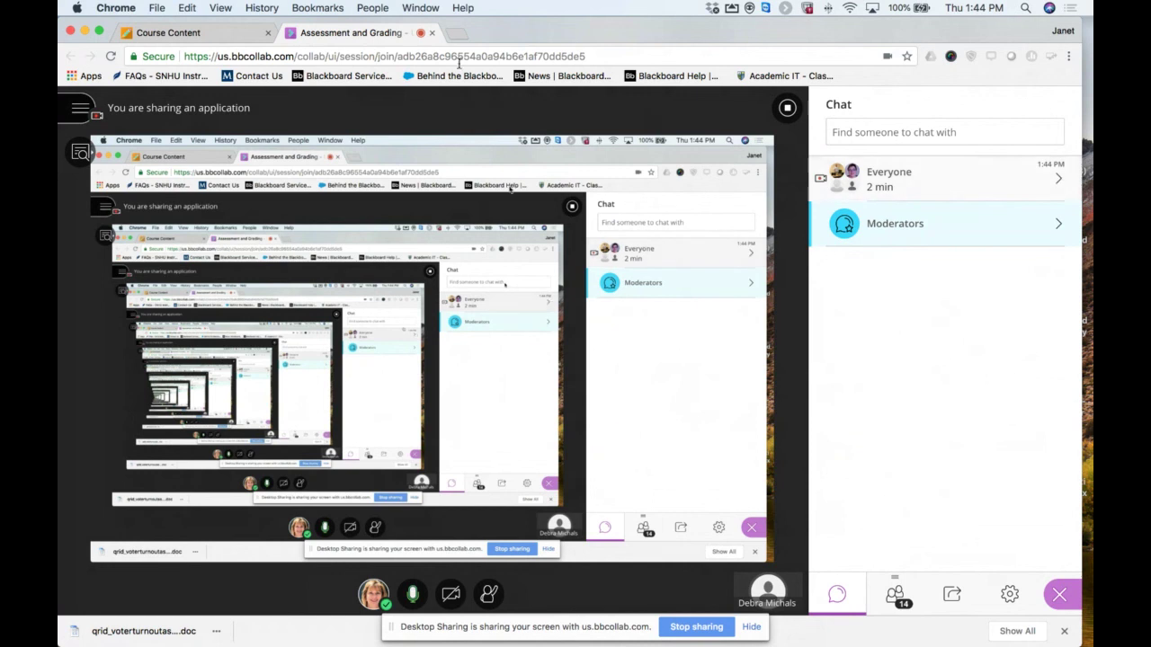
pyautogui.click(189, 33)
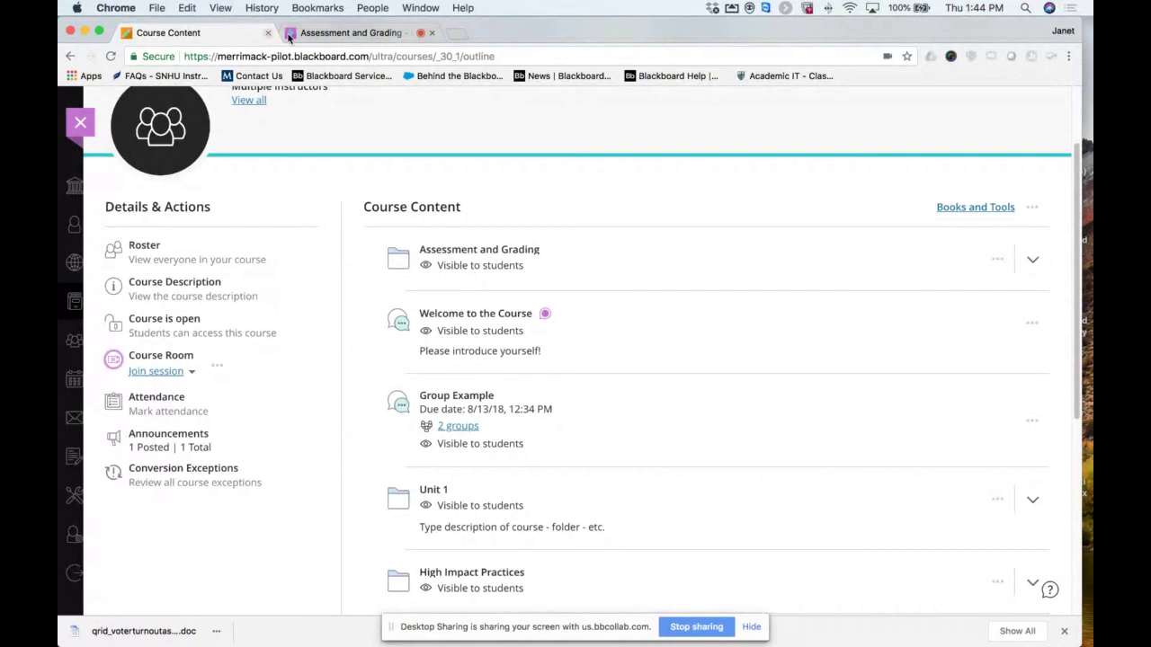
pyautogui.click(344, 33)
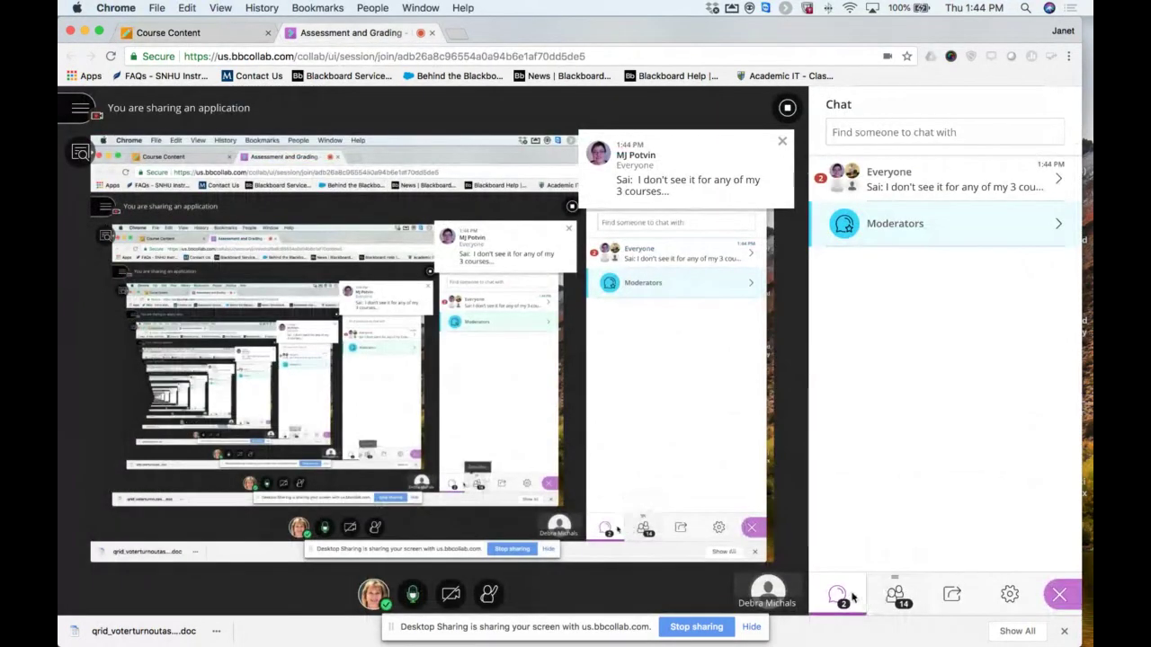
pyautogui.click(905, 130)
pyautogui.click(1047, 184)
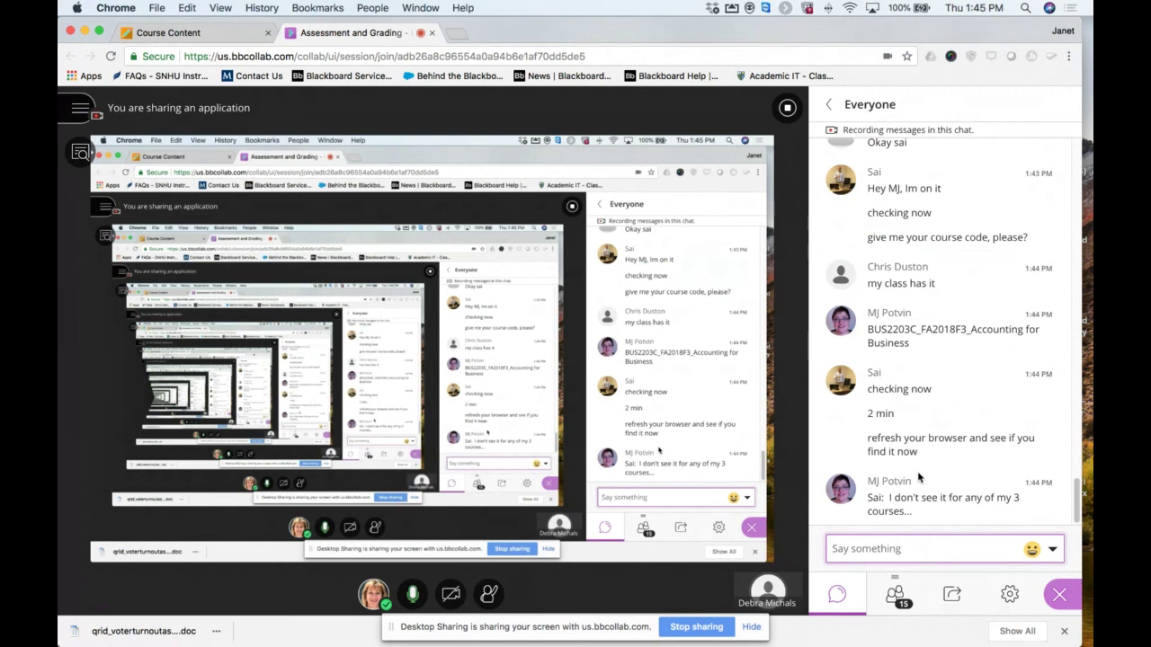
# Open the Collaborate session menu with the recording and leave-session options.
pyautogui.click(79, 110)
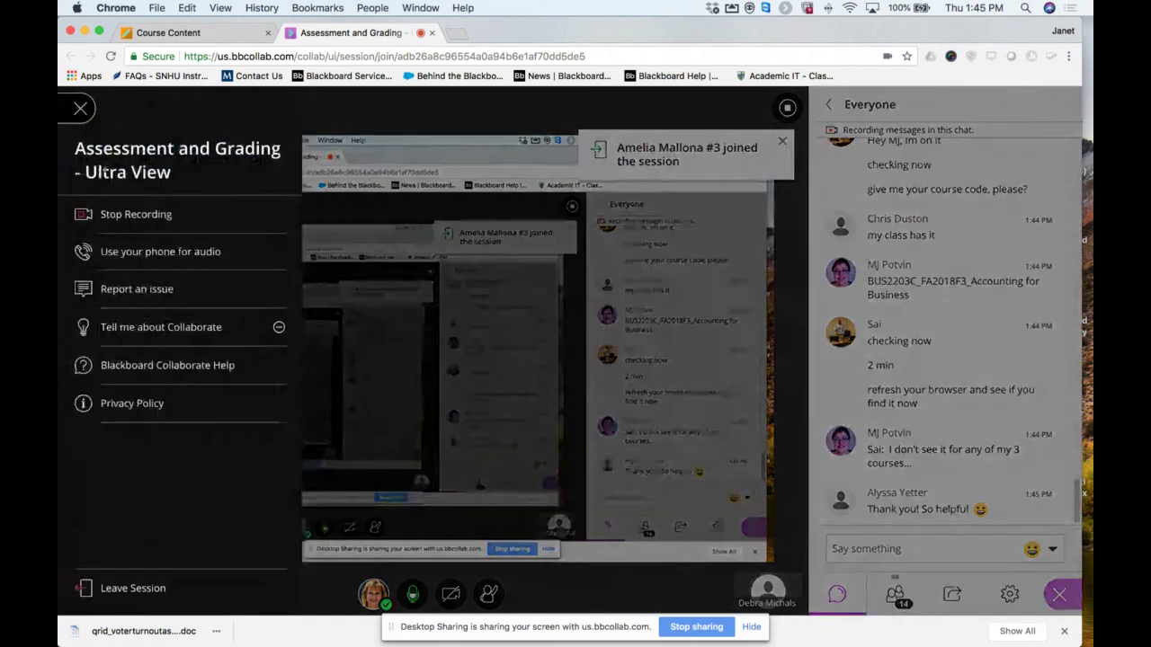